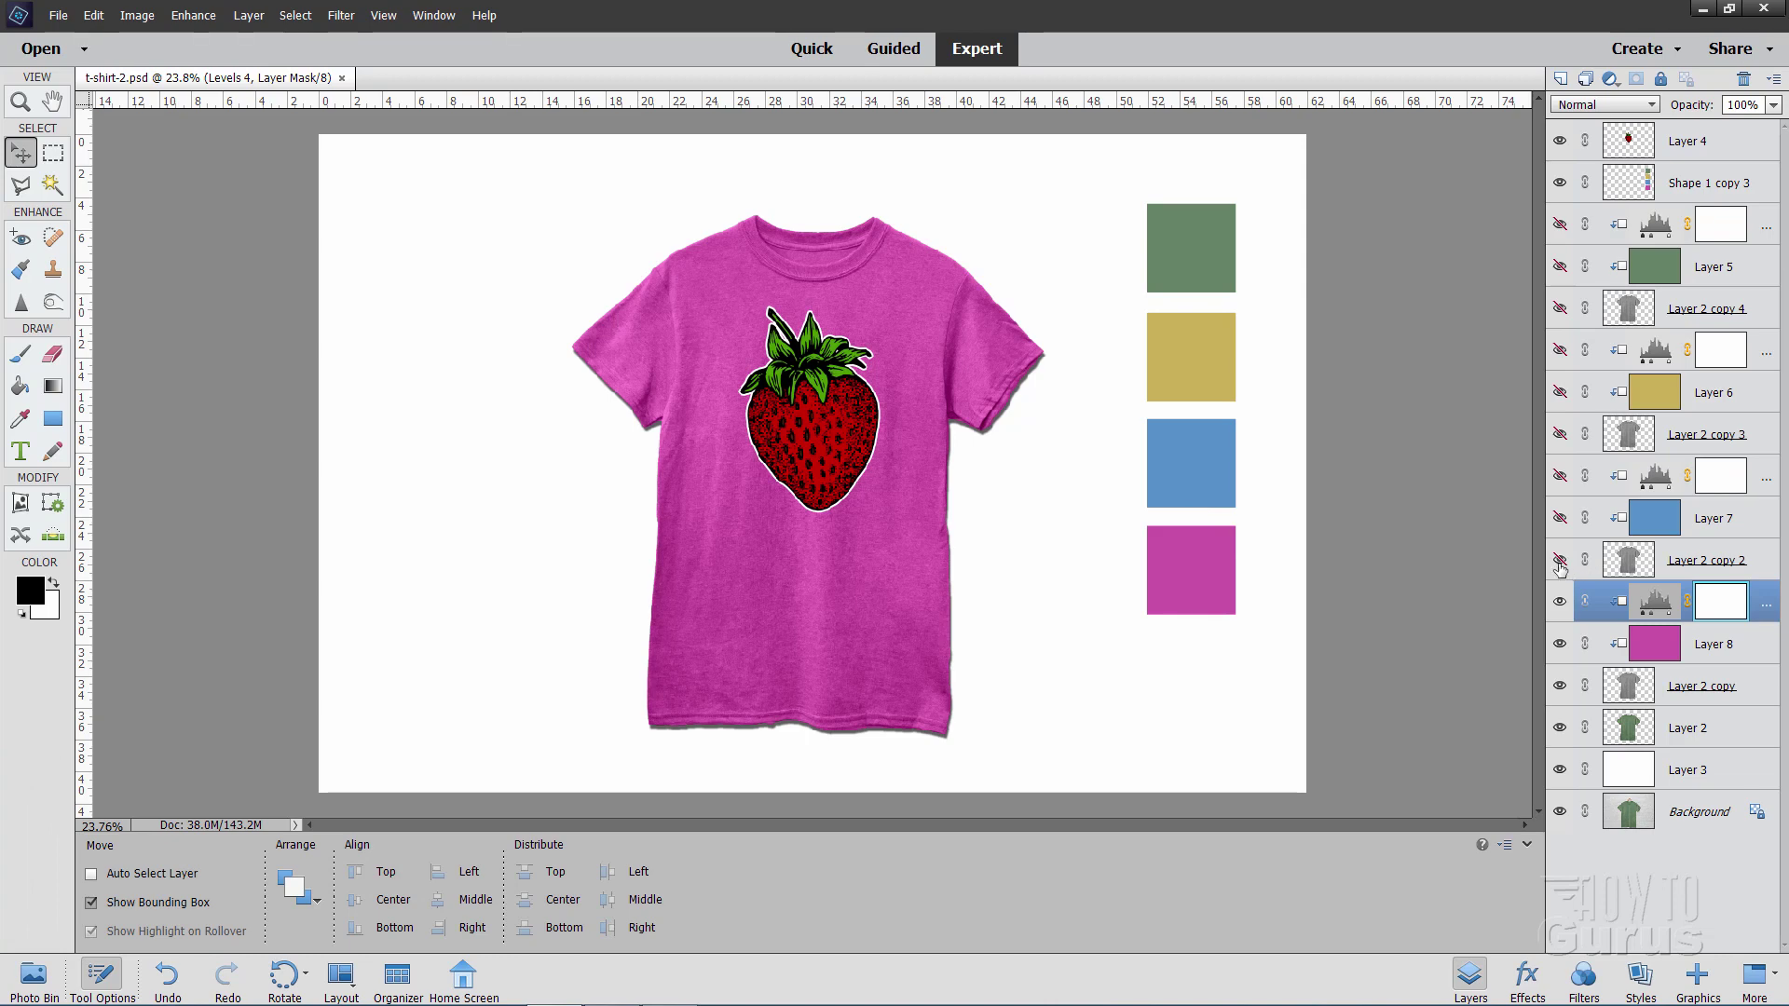
Show the blue shirt version by making Layer 2 copy 2, Layer 7 and its Levels adjustment visible
{"action": "left_click", "coordinate": [1559, 559]}
{"action": "left_click", "coordinate": [1559, 518]}
{"action": "left_click", "coordinate": [1560, 476]}
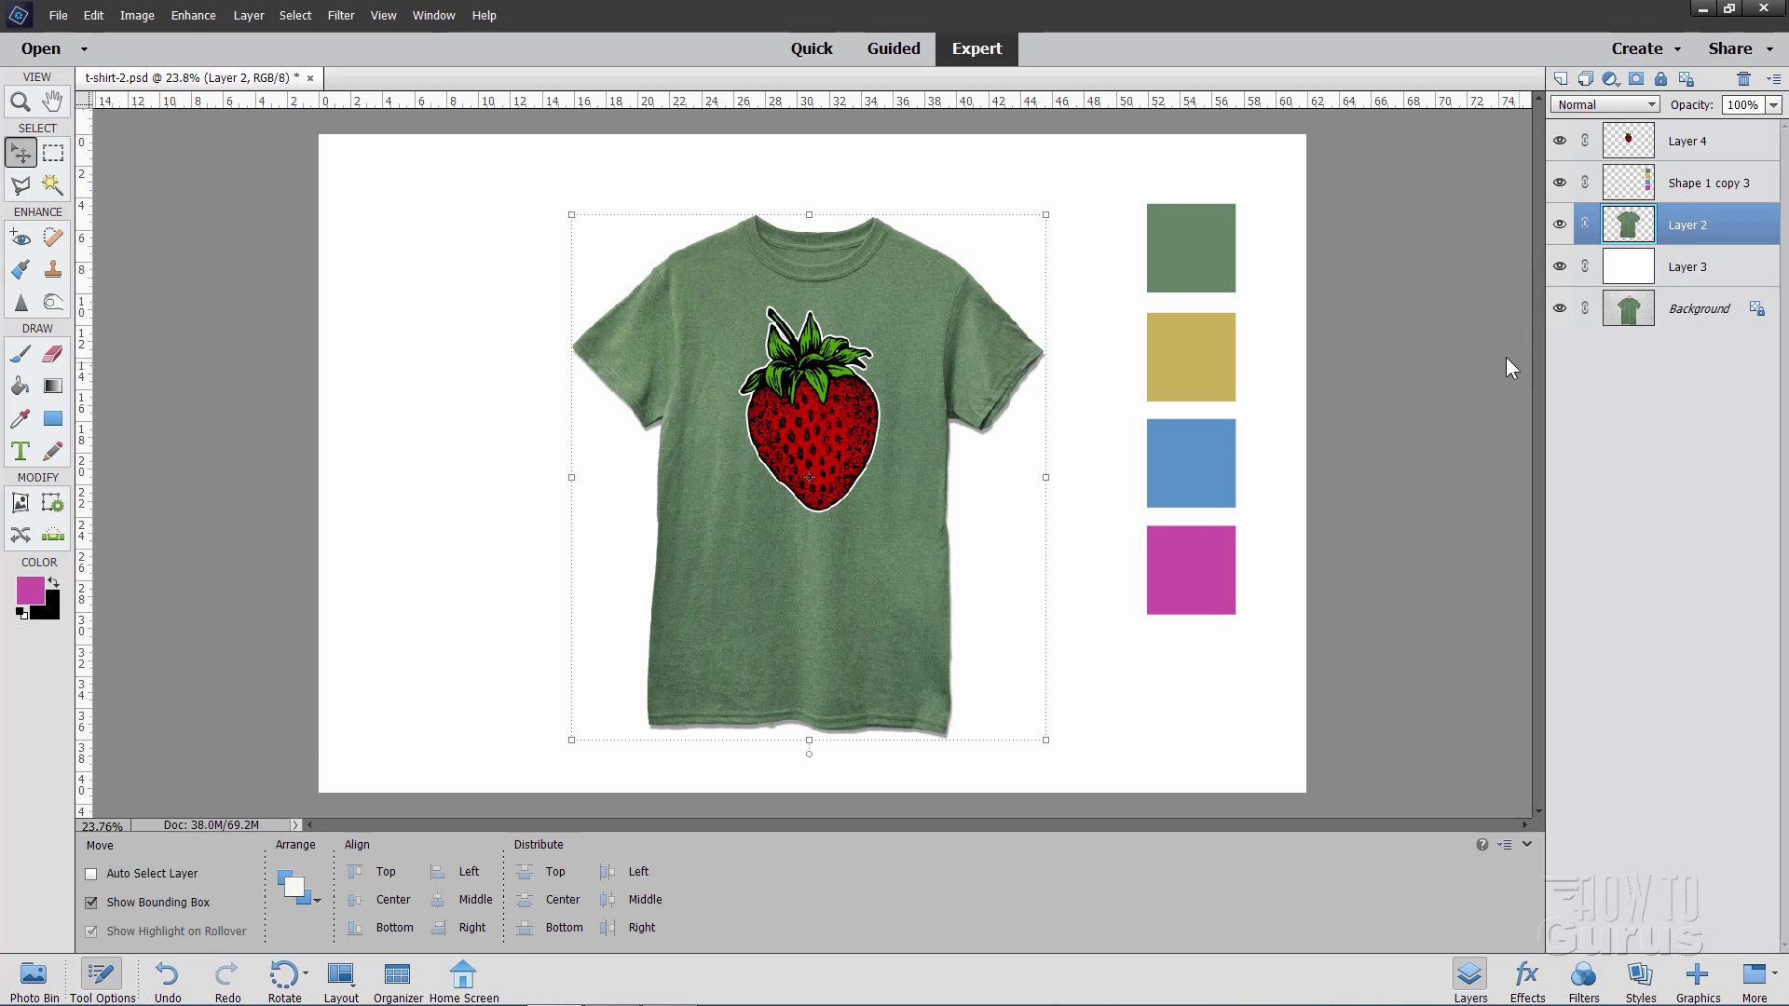
Hide the strawberry on Layer 4, and switch Layer 3 and Layer 2 off and on to inspect the original photo
{"action": "left_click", "coordinate": [1558, 143]}
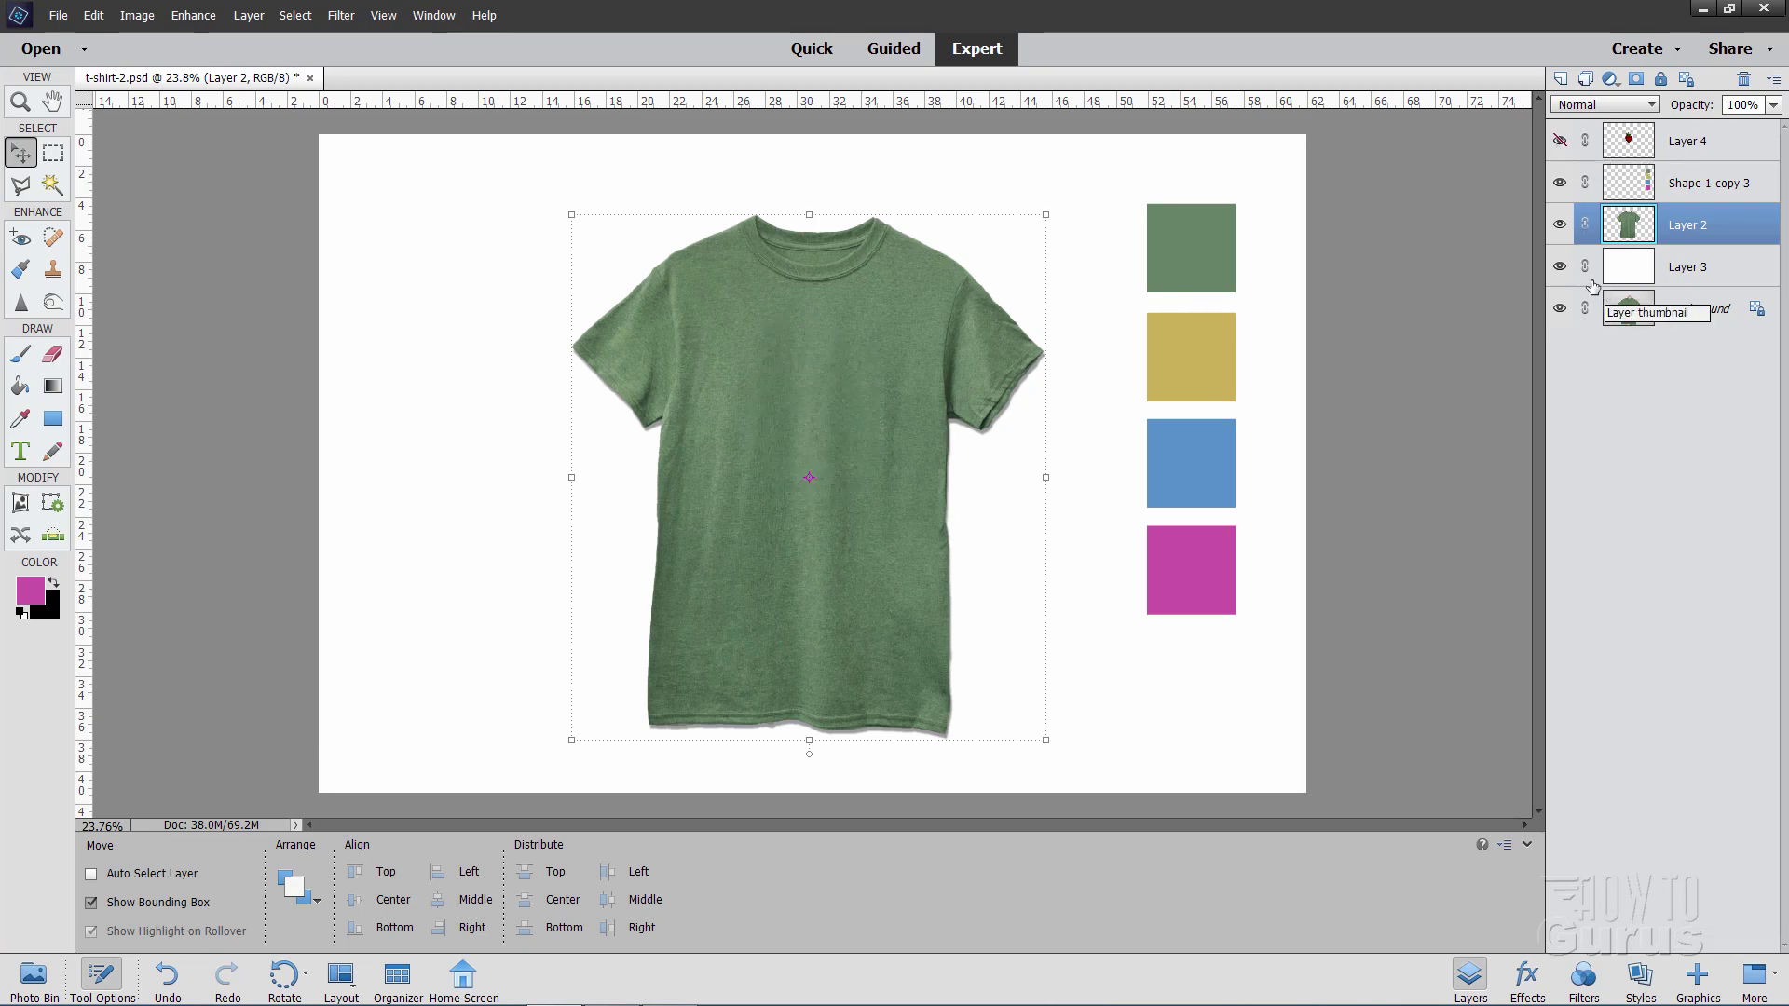
{"action": "left_click", "coordinate": [1560, 267]}
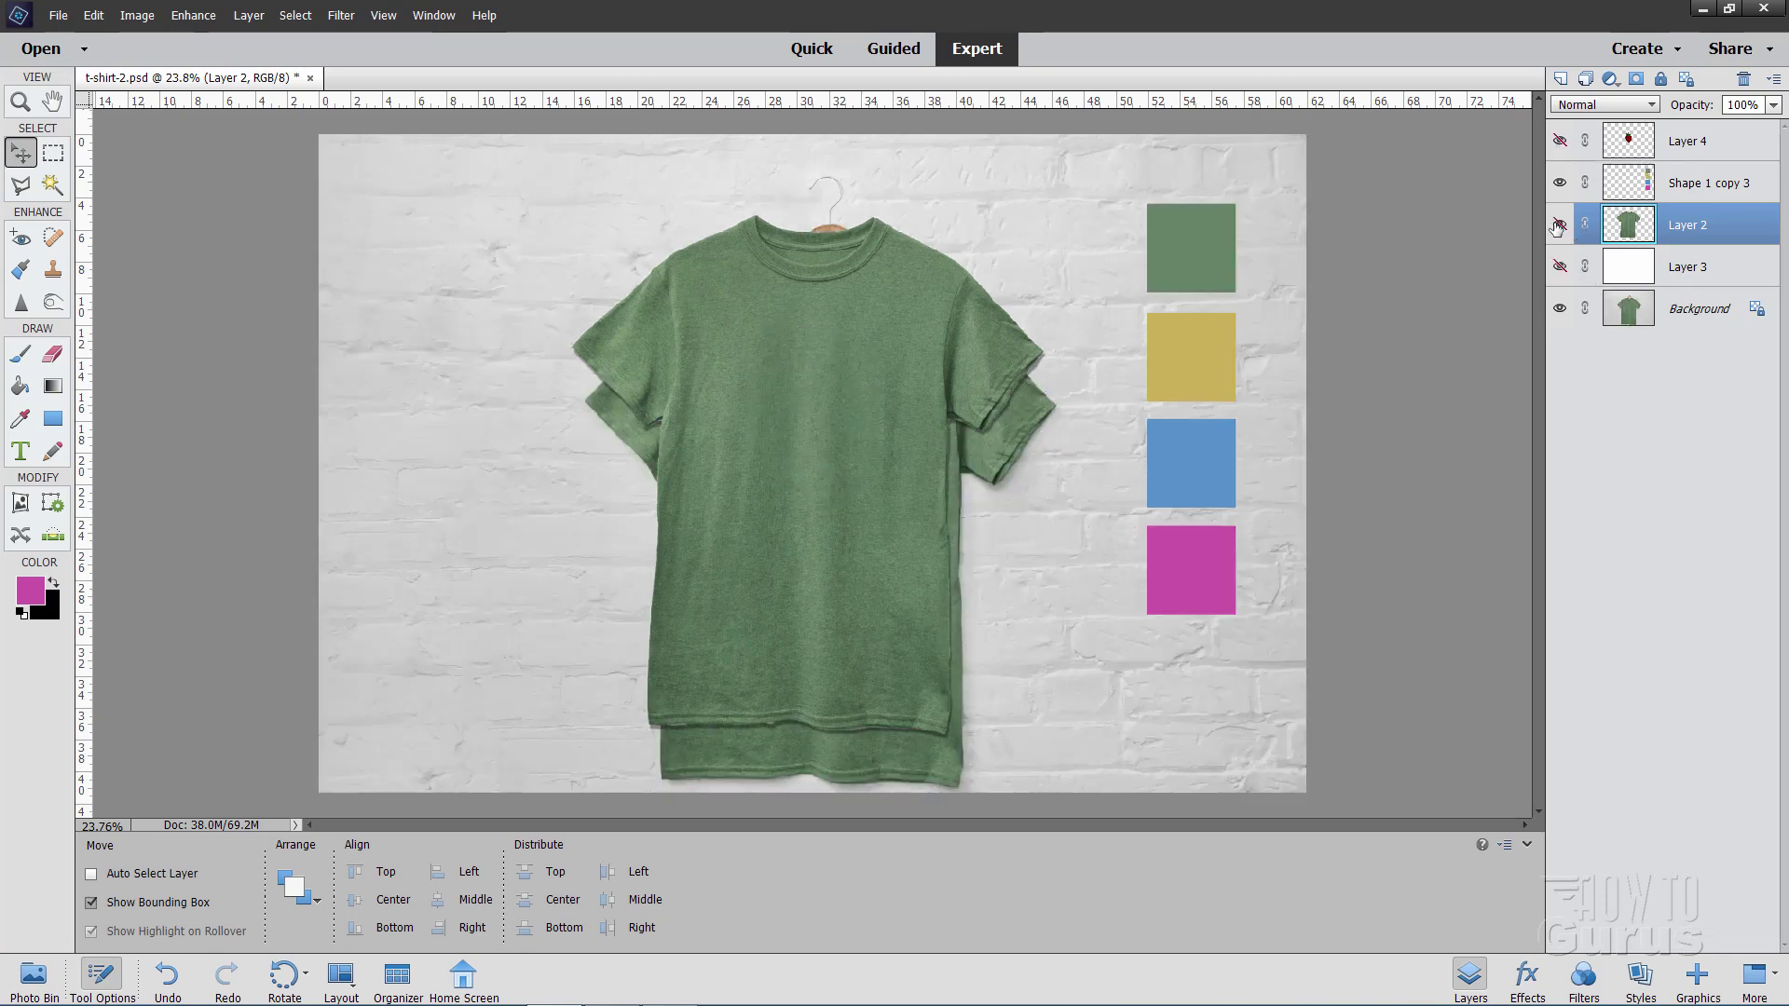
{"action": "left_click", "coordinate": [1560, 225]}
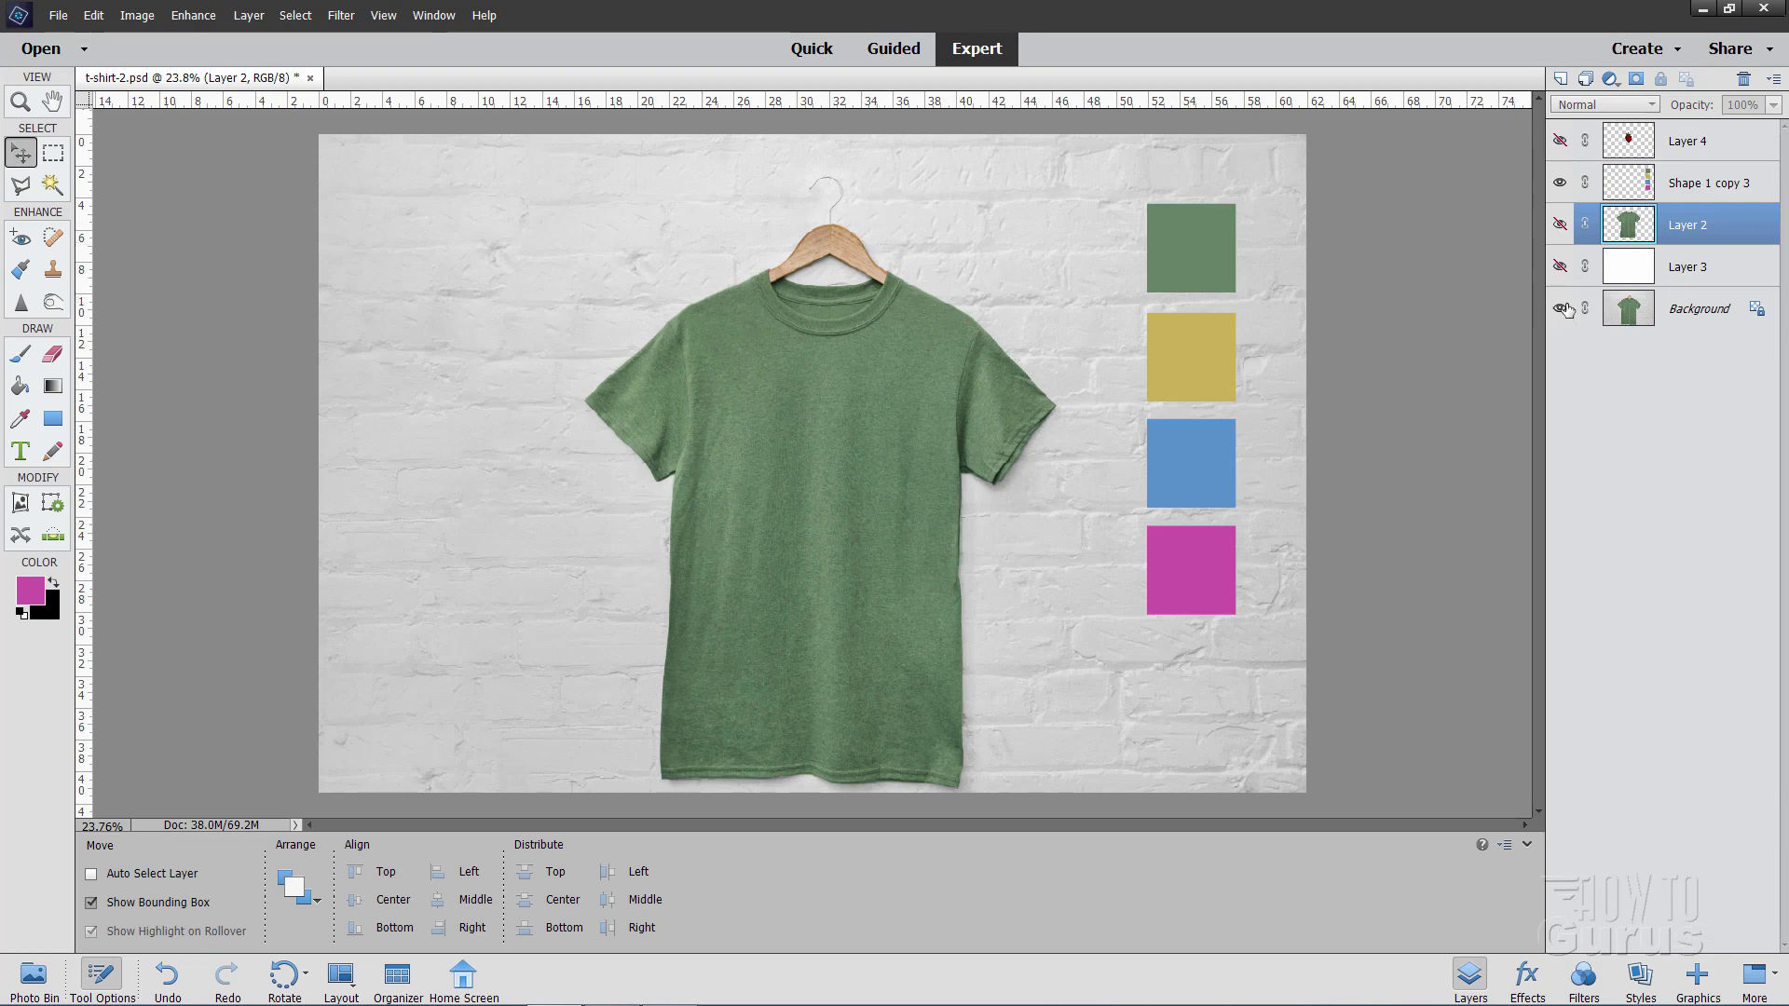
{"action": "left_click", "coordinate": [1561, 270]}
{"action": "left_click", "coordinate": [1560, 226]}
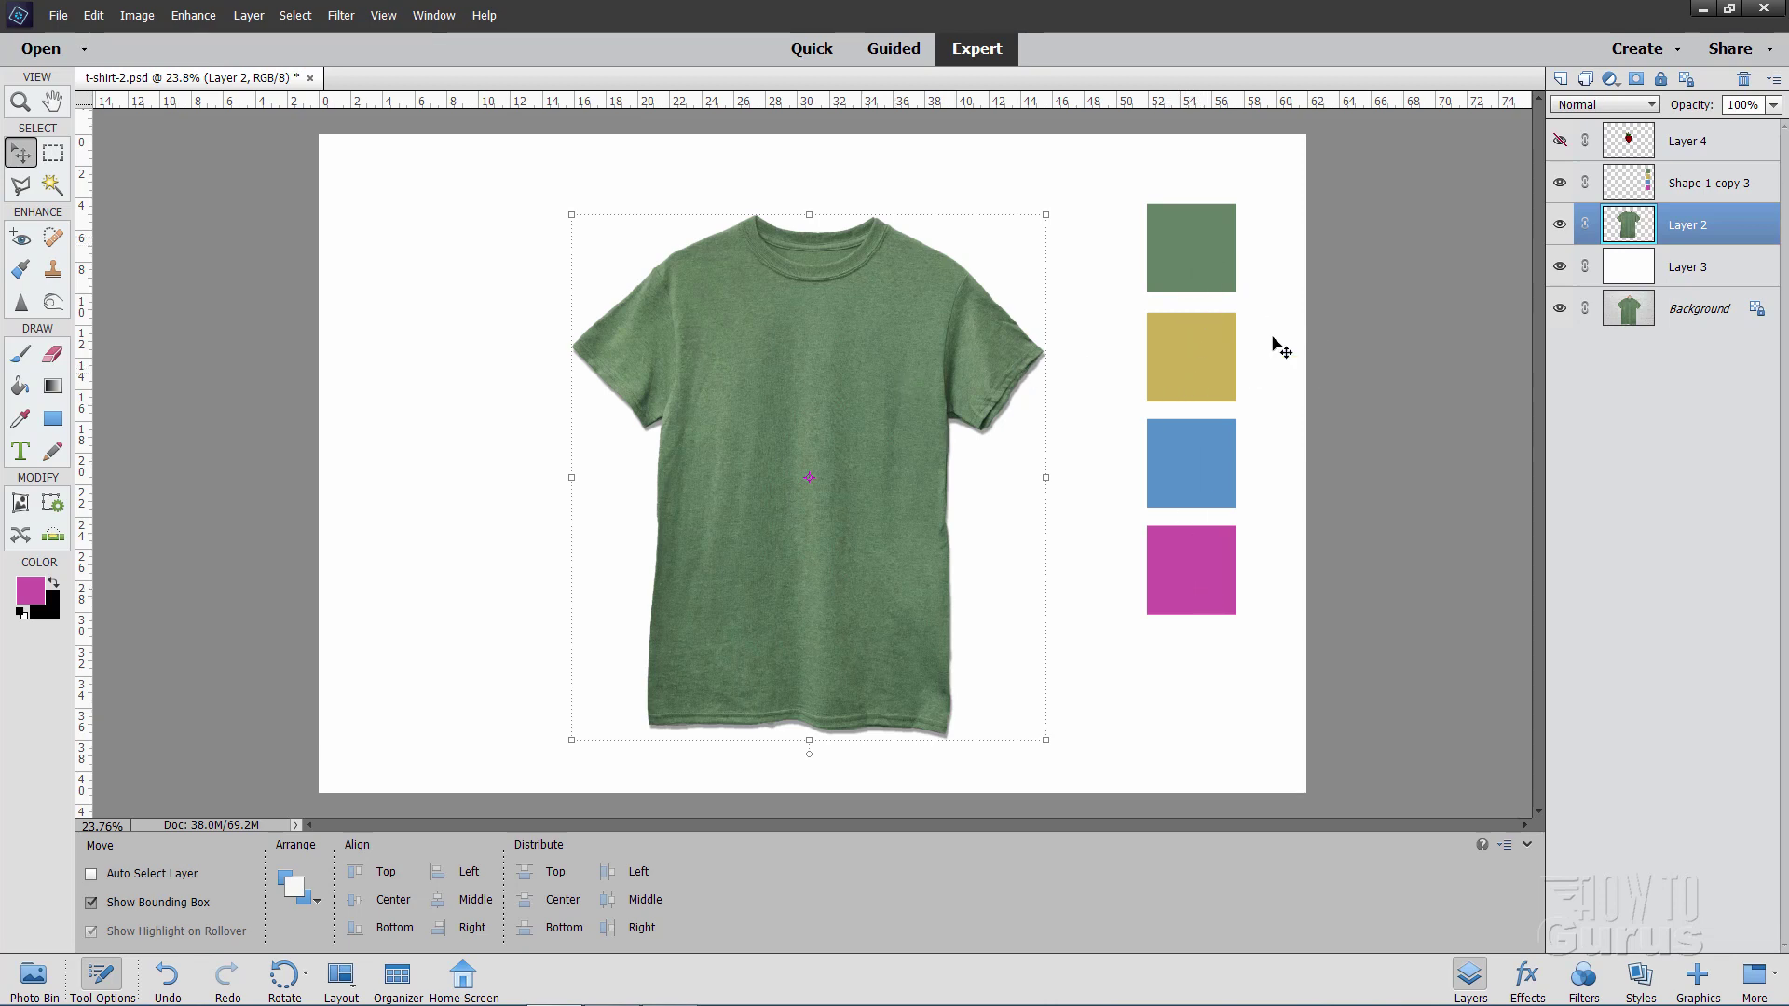
Switch the color swatches layer off and on, and show and hide the strawberry on Layer 4
{"action": "left_click", "coordinate": [1559, 183]}
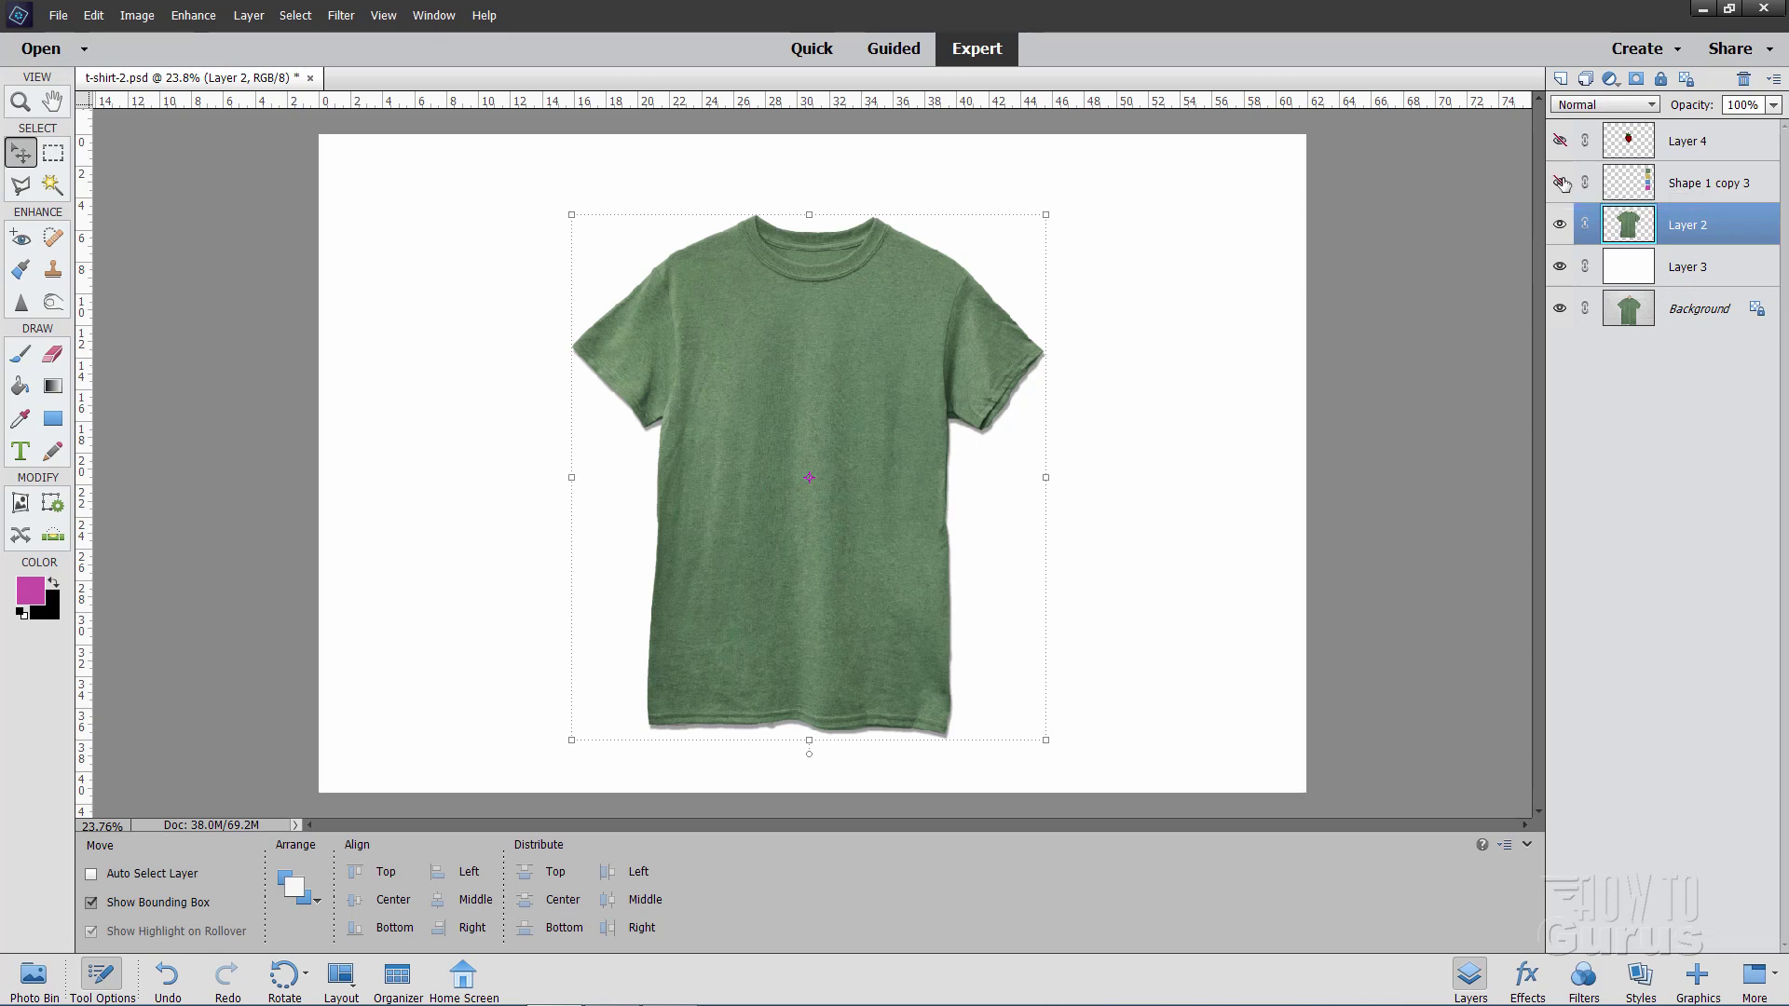
{"action": "left_click", "coordinate": [1560, 183]}
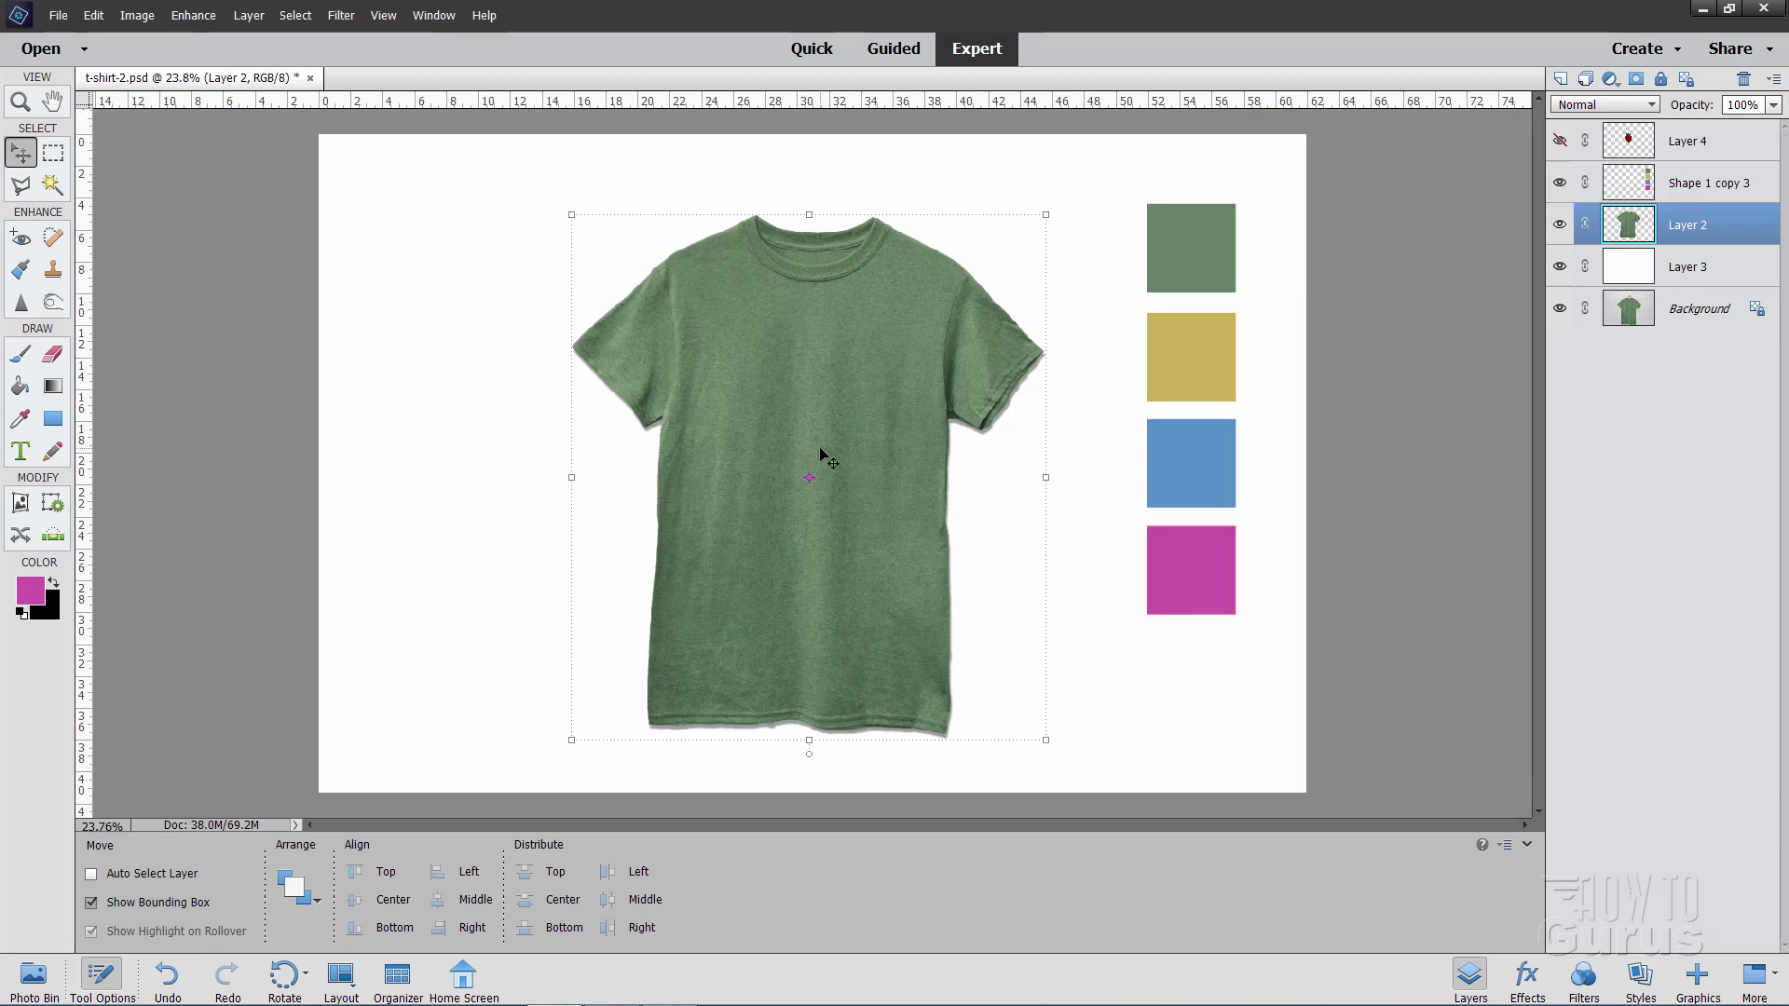
{"action": "left_click", "coordinate": [1558, 141]}
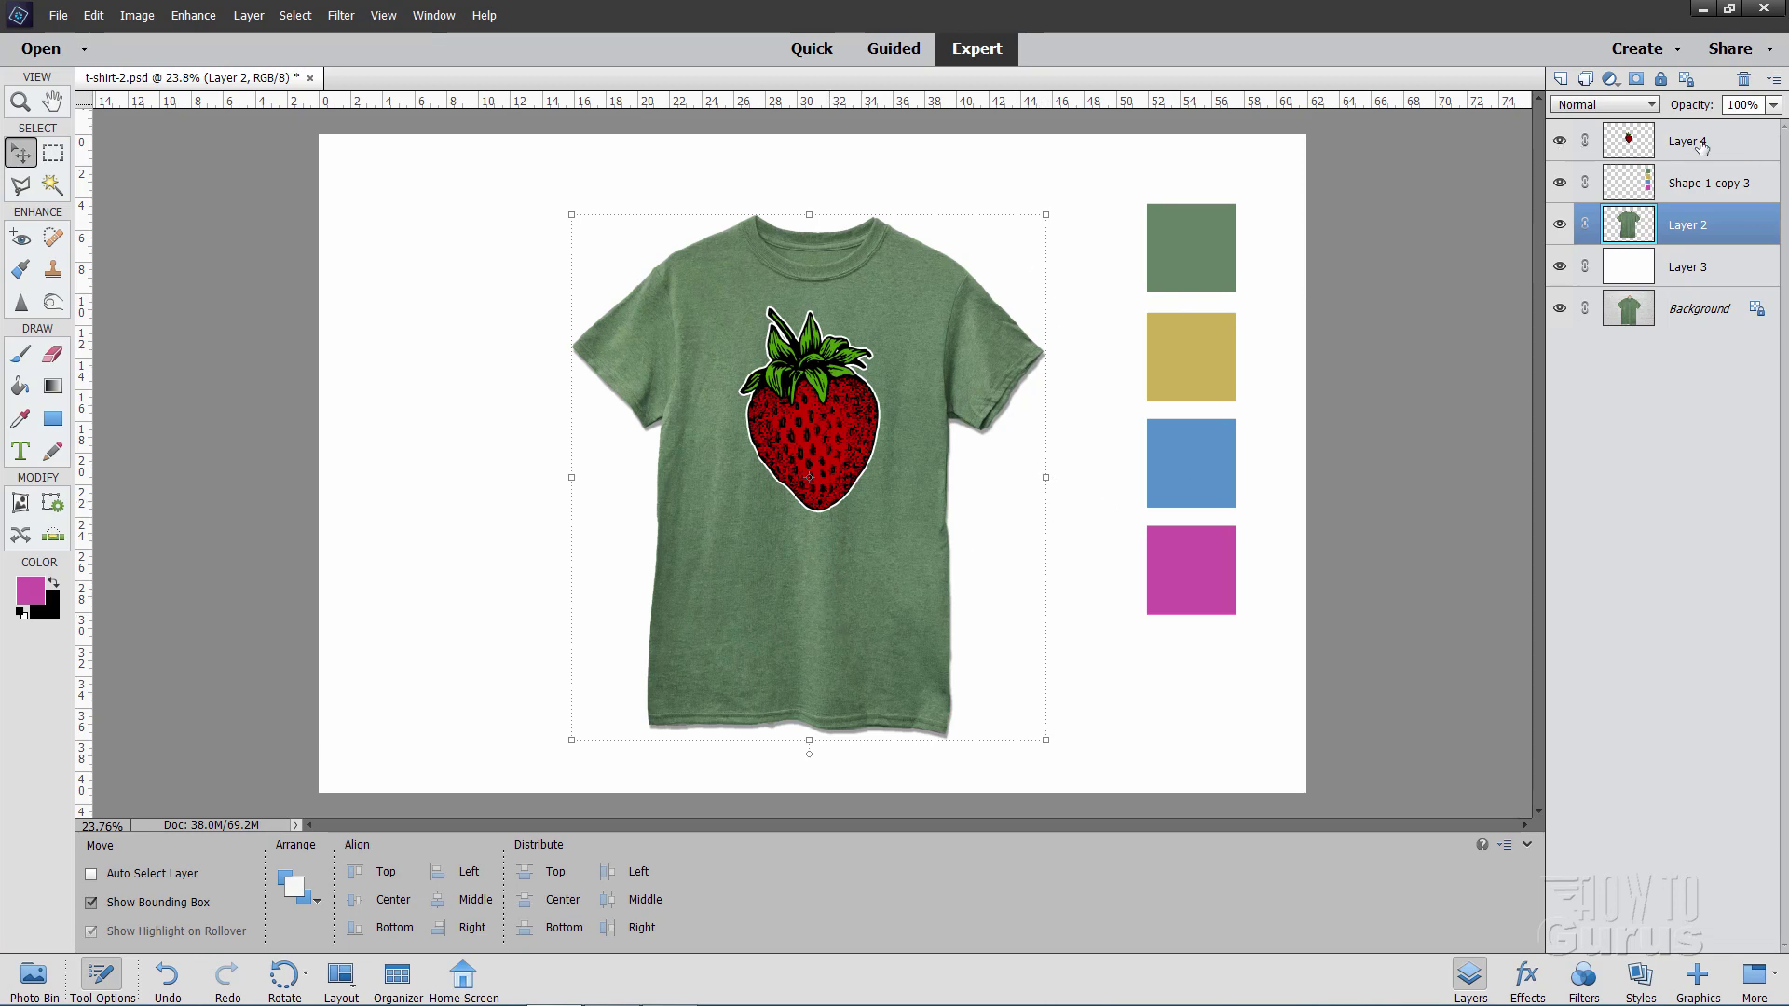
{"action": "left_click", "coordinate": [1560, 142]}
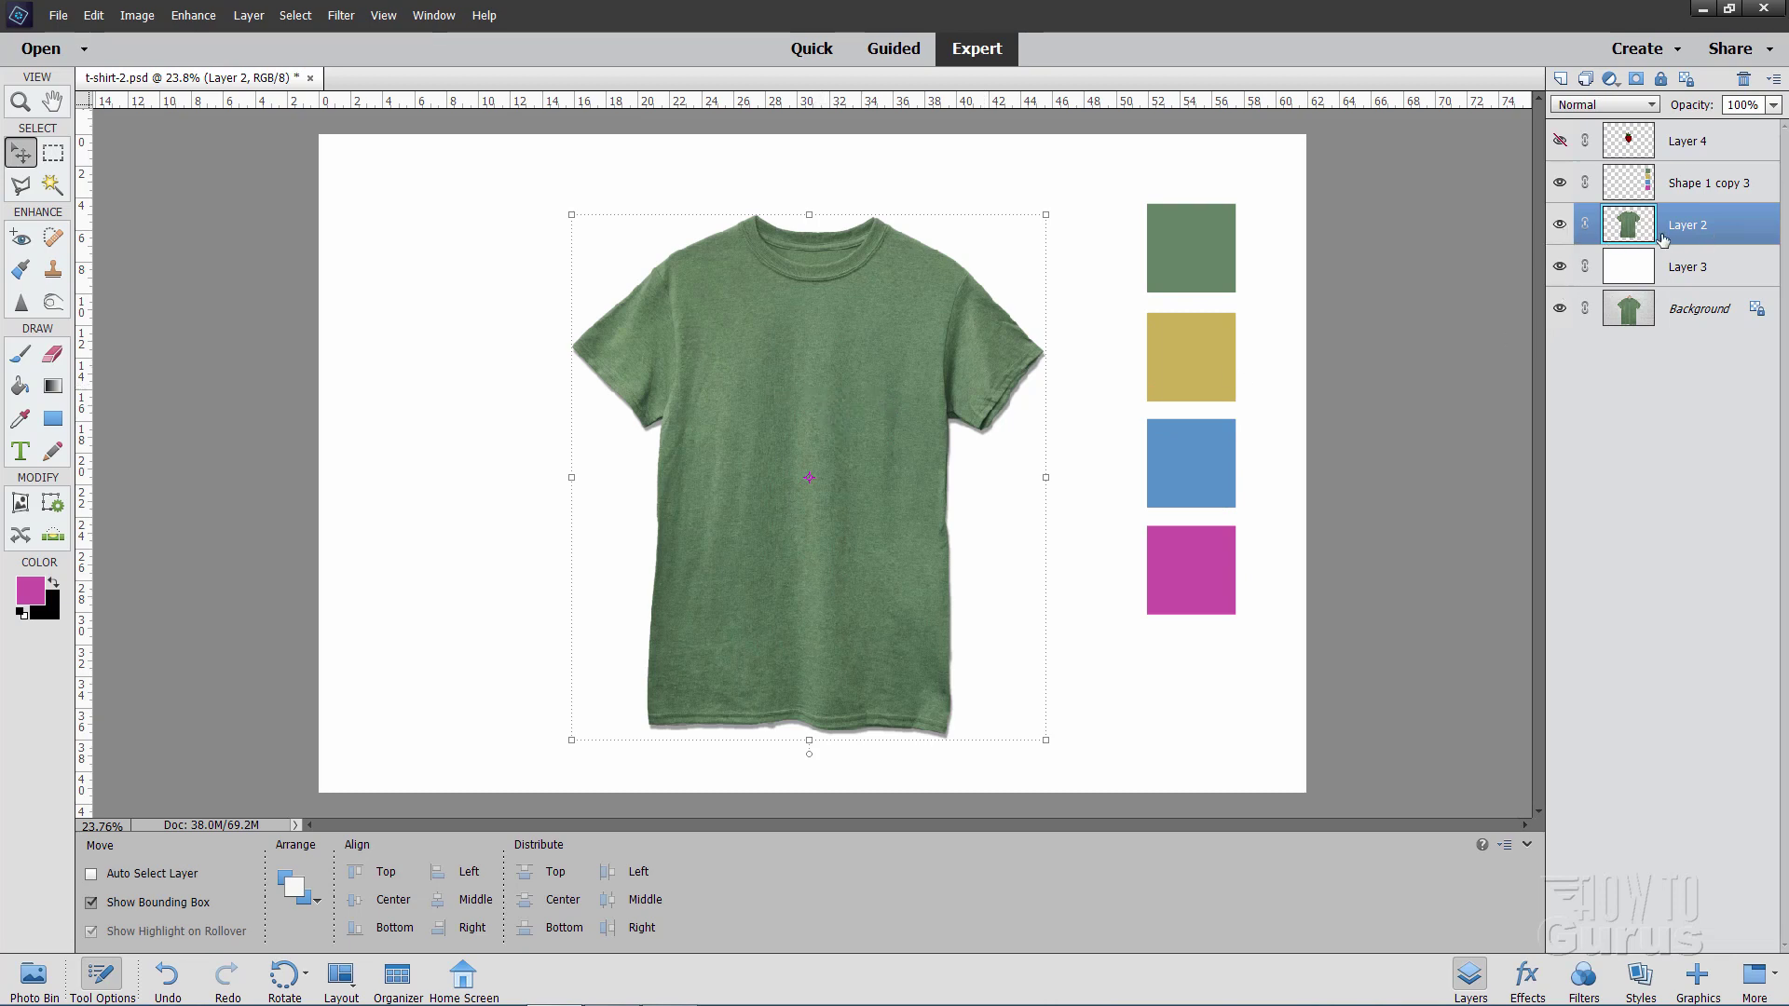
Hide the Background photo to check the cut-out shirt on transparency, and restore the white Layer 3 behind it
{"action": "left_click", "coordinate": [1560, 267]}
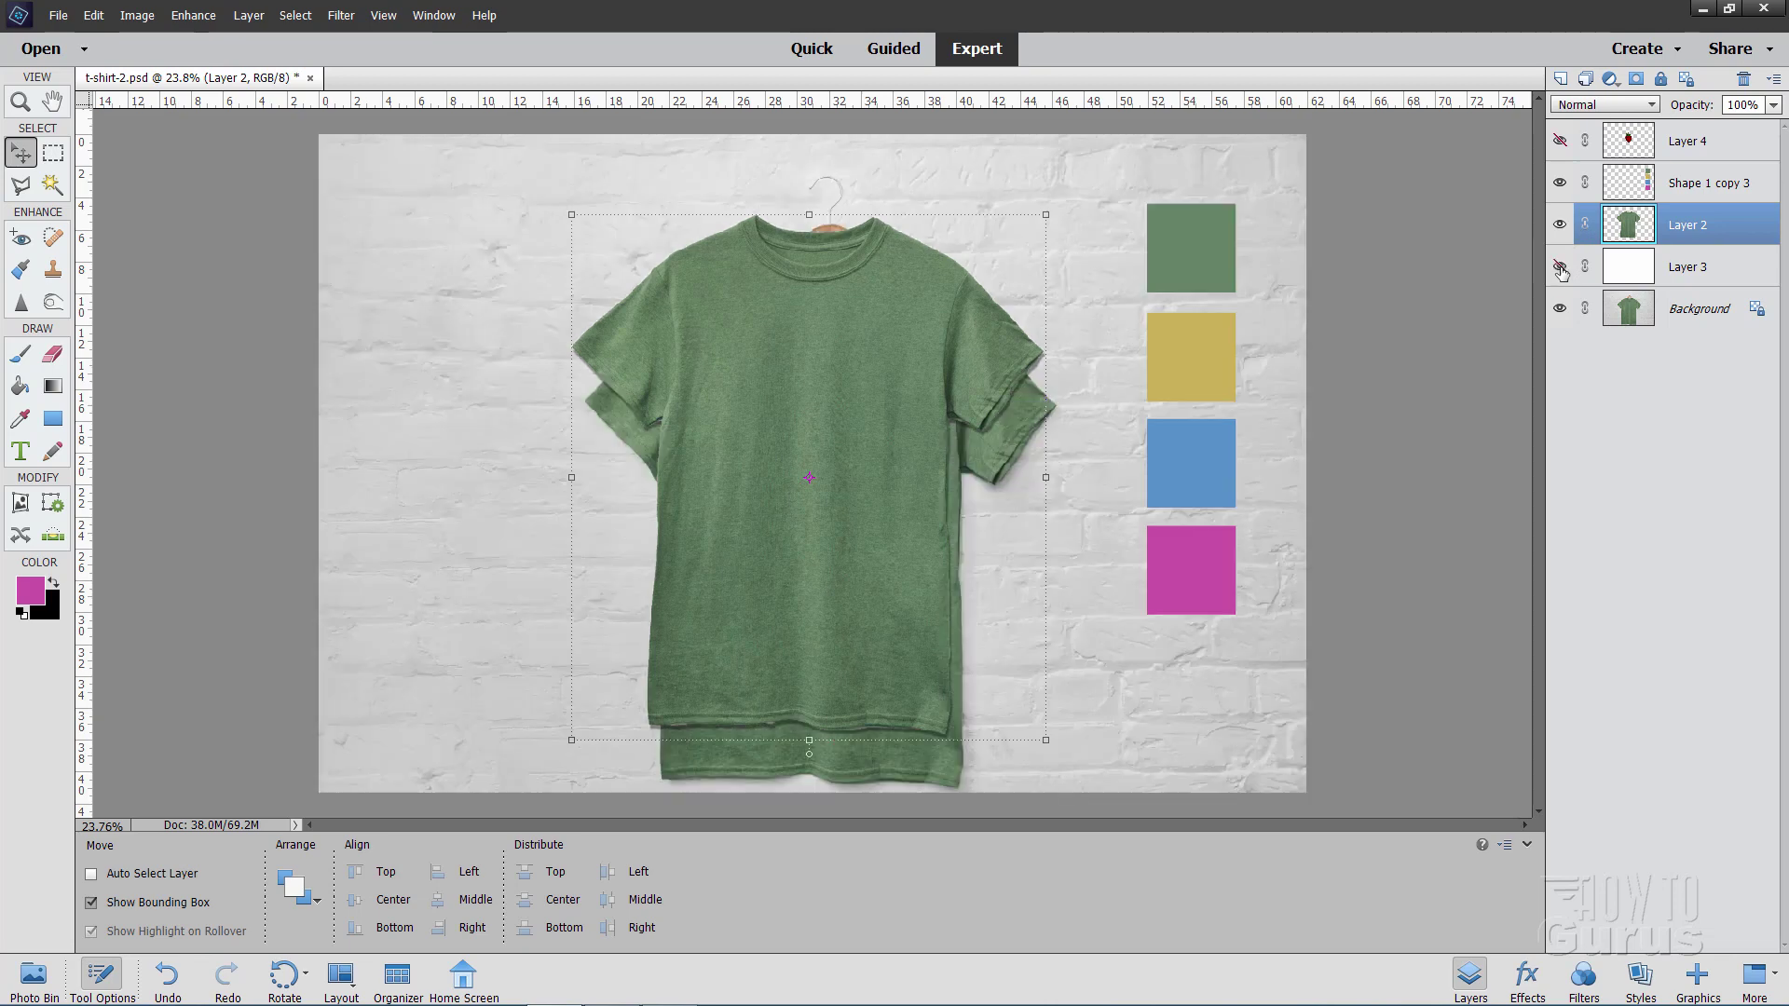
{"action": "left_click", "coordinate": [1560, 309]}
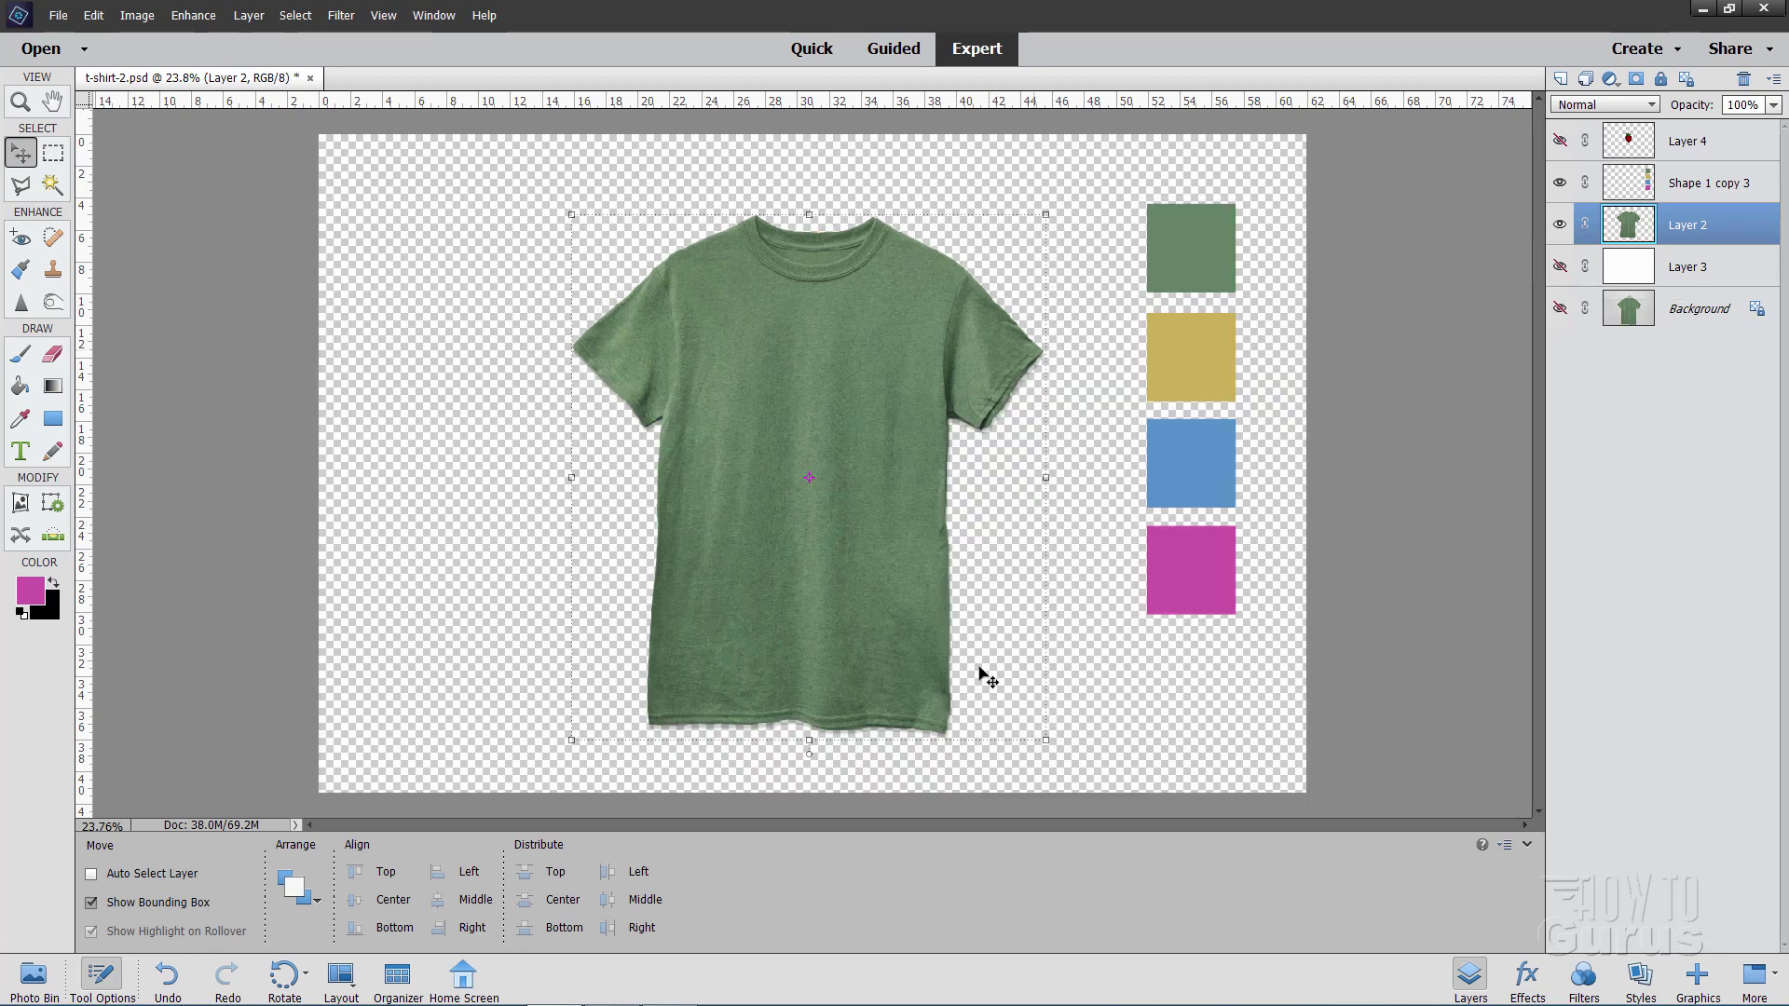
{"action": "left_click", "coordinate": [1559, 270]}
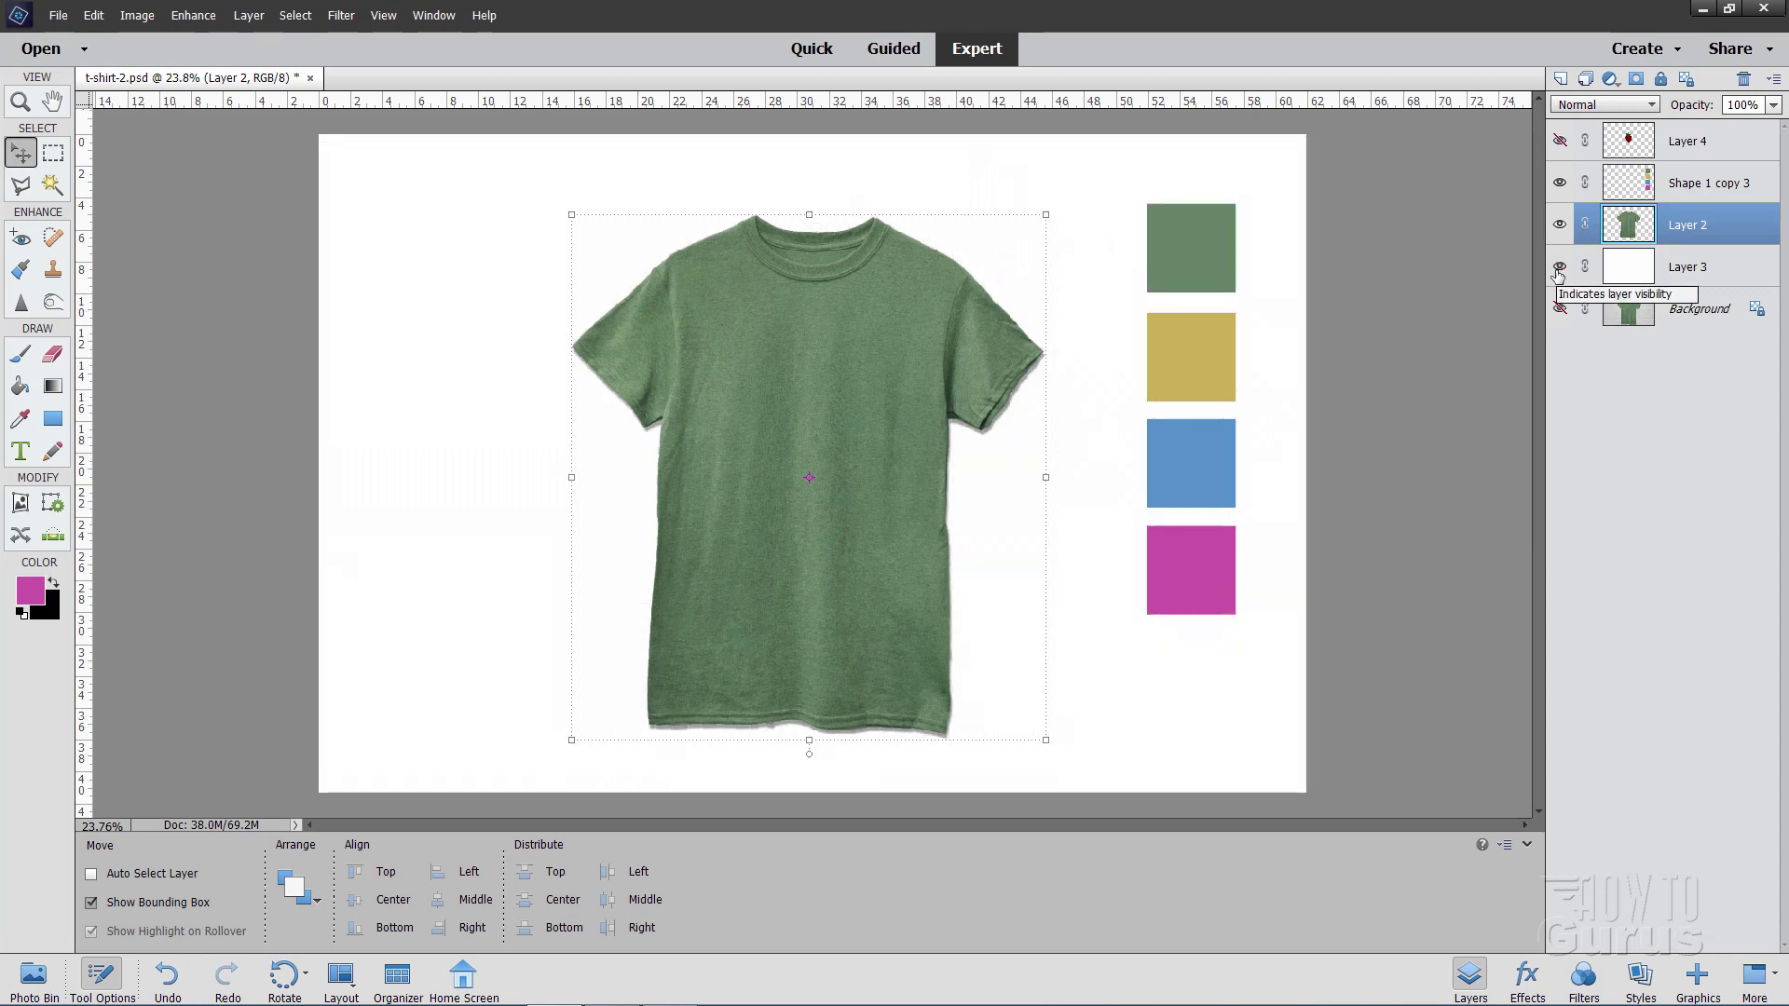
Duplicate the green shirt on Layer 2 and hide the original layer beneath the copy
{"action": "right_click", "coordinate": [1687, 229]}
{"action": "left_click", "coordinate": [1689, 290]}
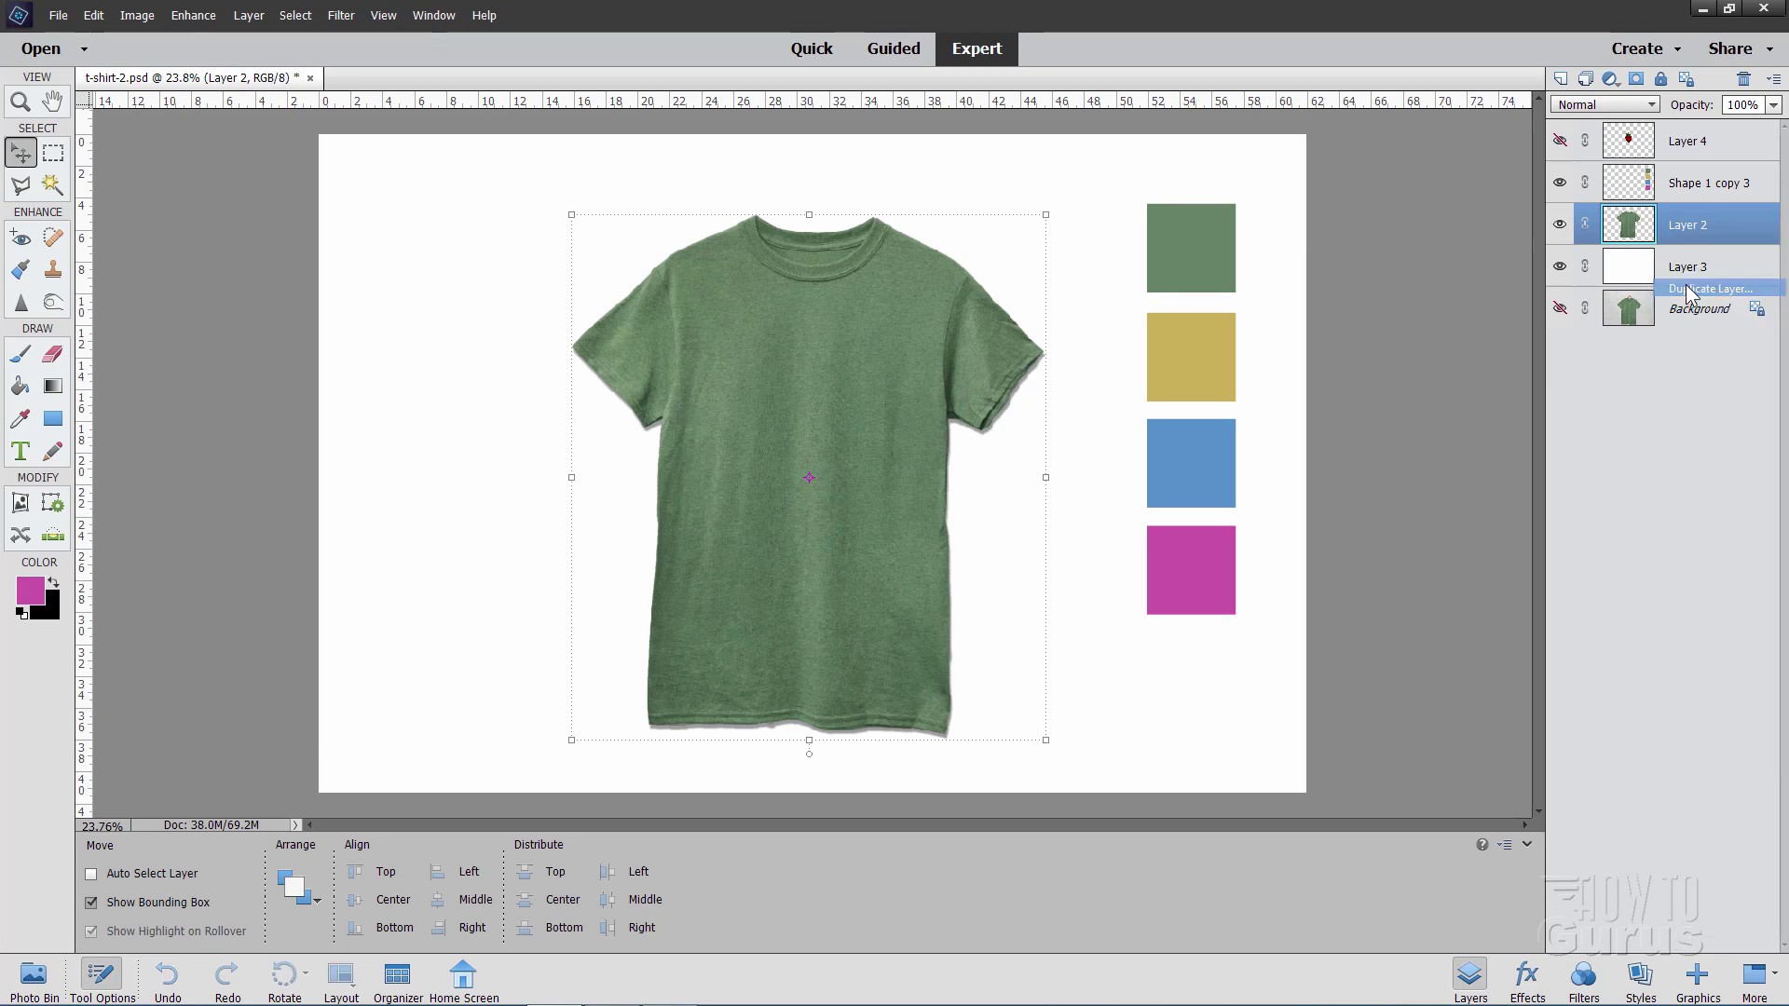
{"action": "left_click", "coordinate": [1062, 304]}
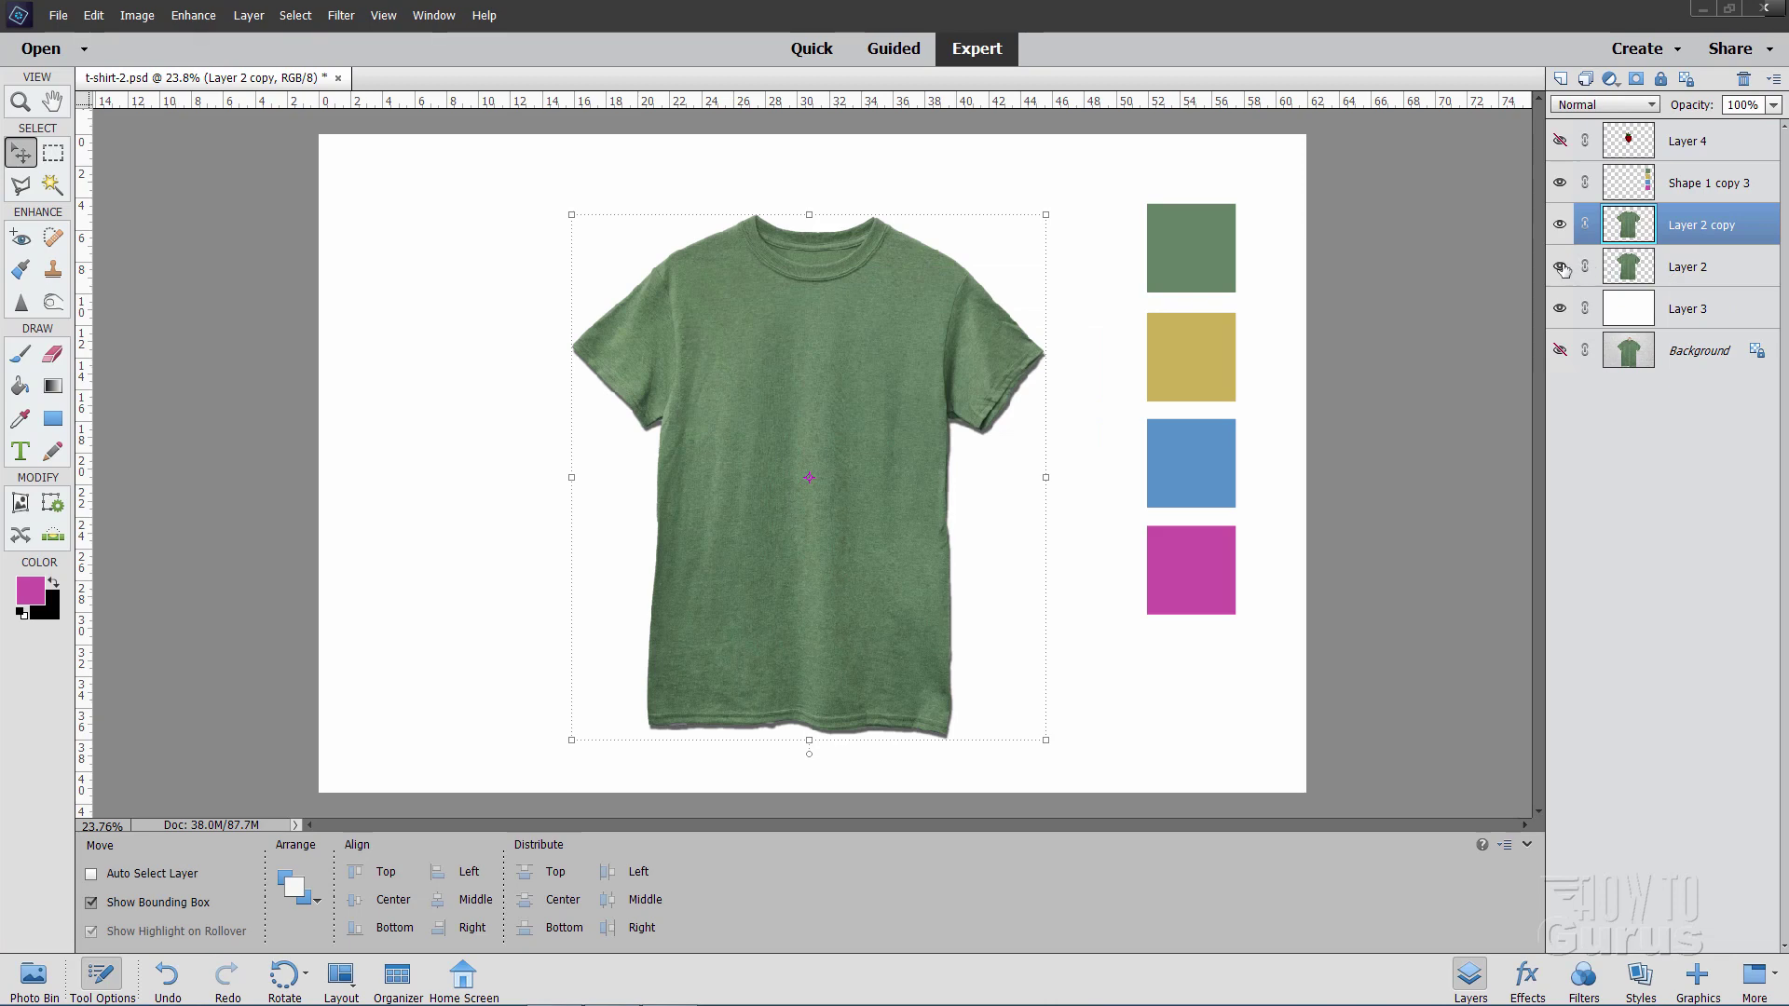
{"action": "left_click", "coordinate": [1561, 267]}
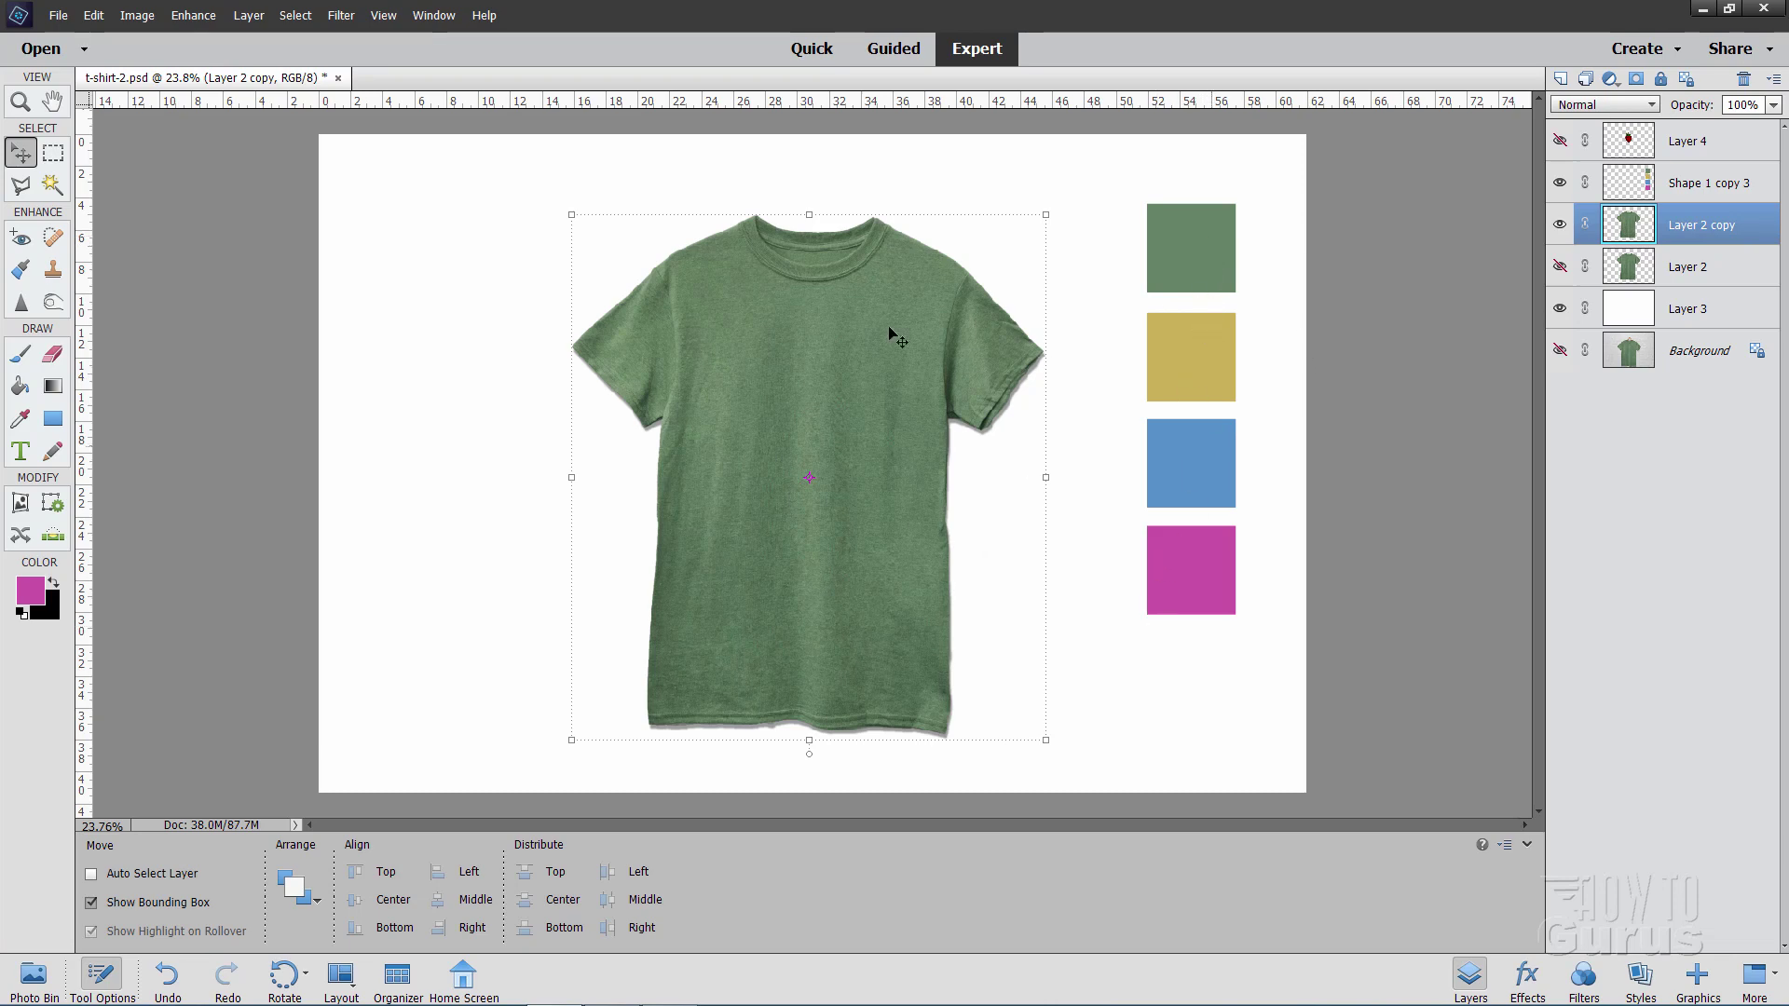
{"action": "left_click", "coordinate": [1559, 266]}
Start Convert to Black and White on the shirt copy and preview each style from Infrared Effect to Vivid Landscapes
{"action": "left_click", "coordinate": [193, 15]}
{"action": "left_click", "coordinate": [222, 256]}
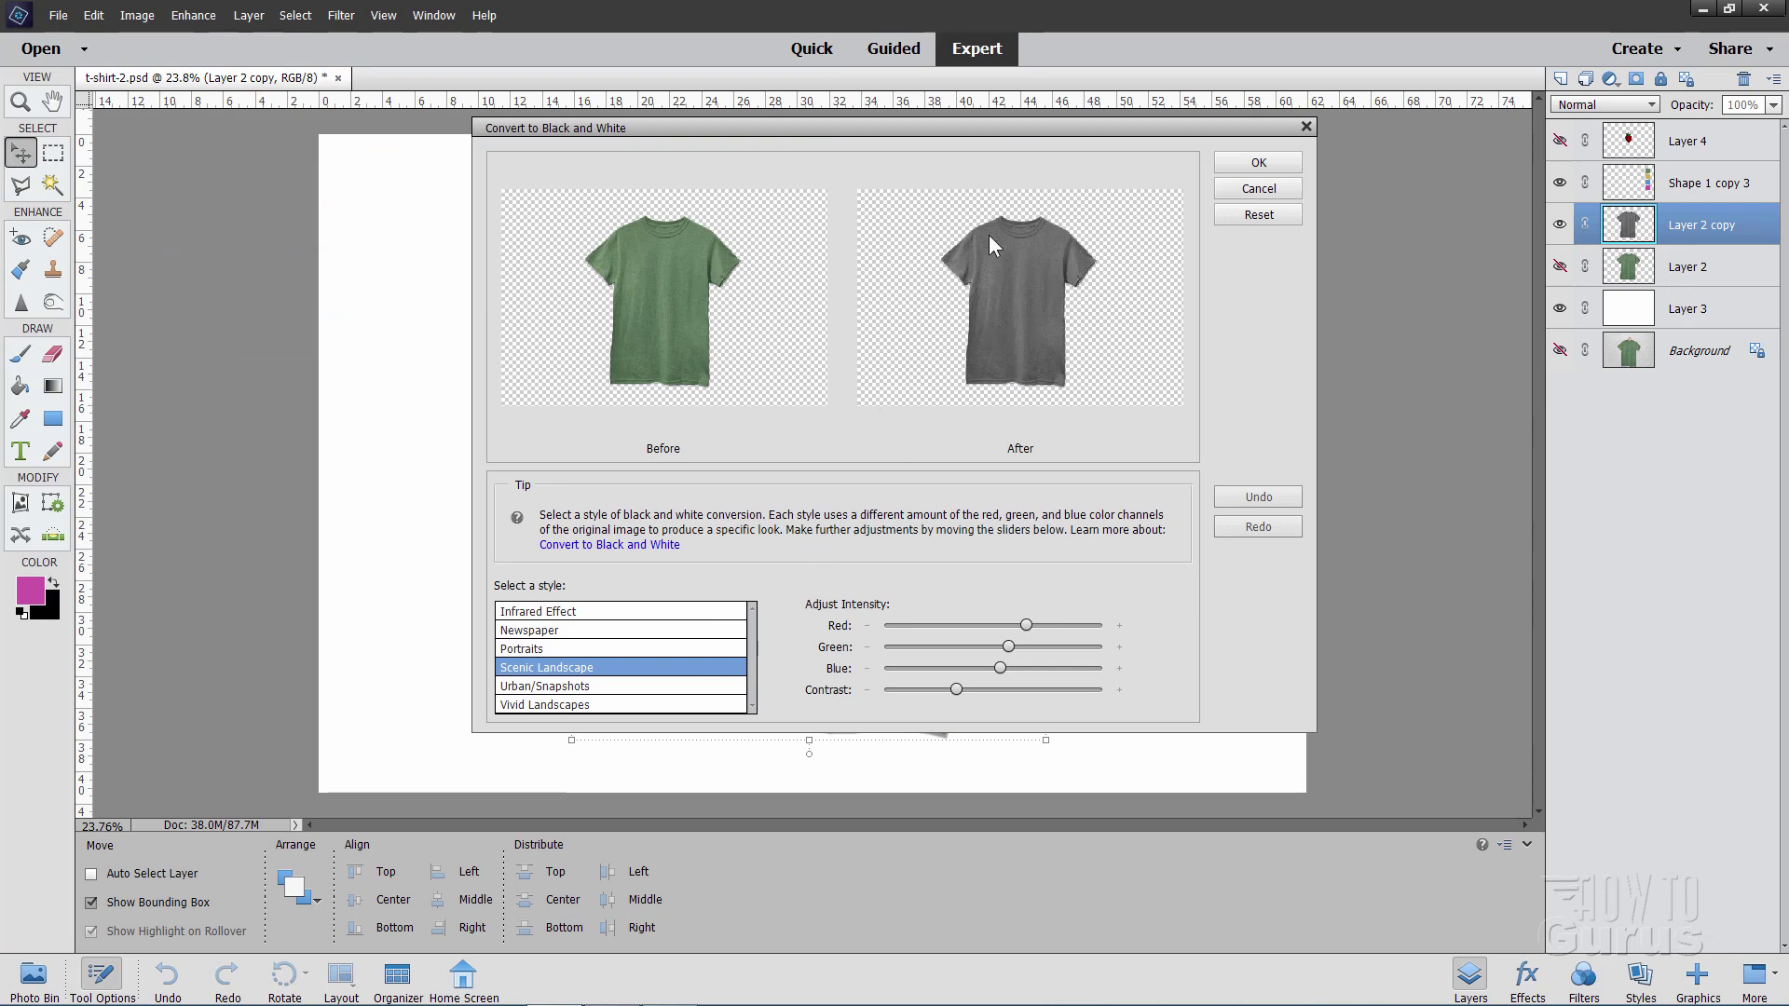
{"action": "left_click", "coordinate": [547, 615]}
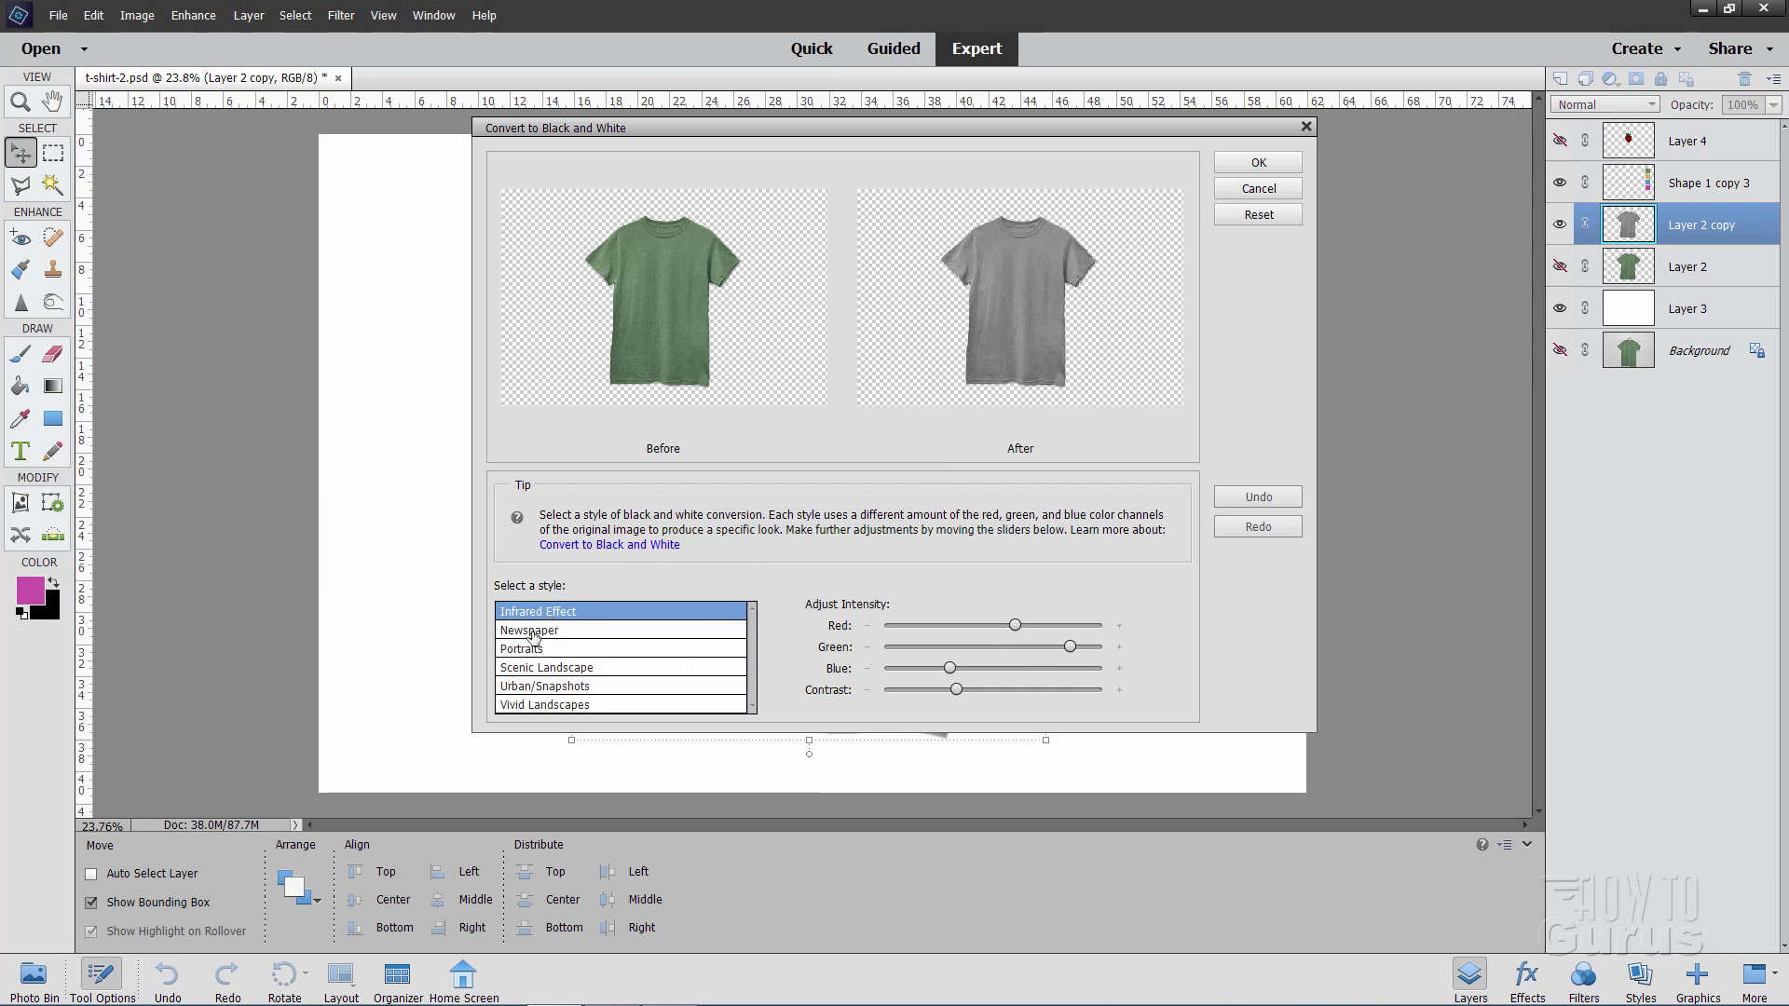
{"action": "left_click", "coordinate": [534, 633]}
{"action": "left_click", "coordinate": [530, 652]}
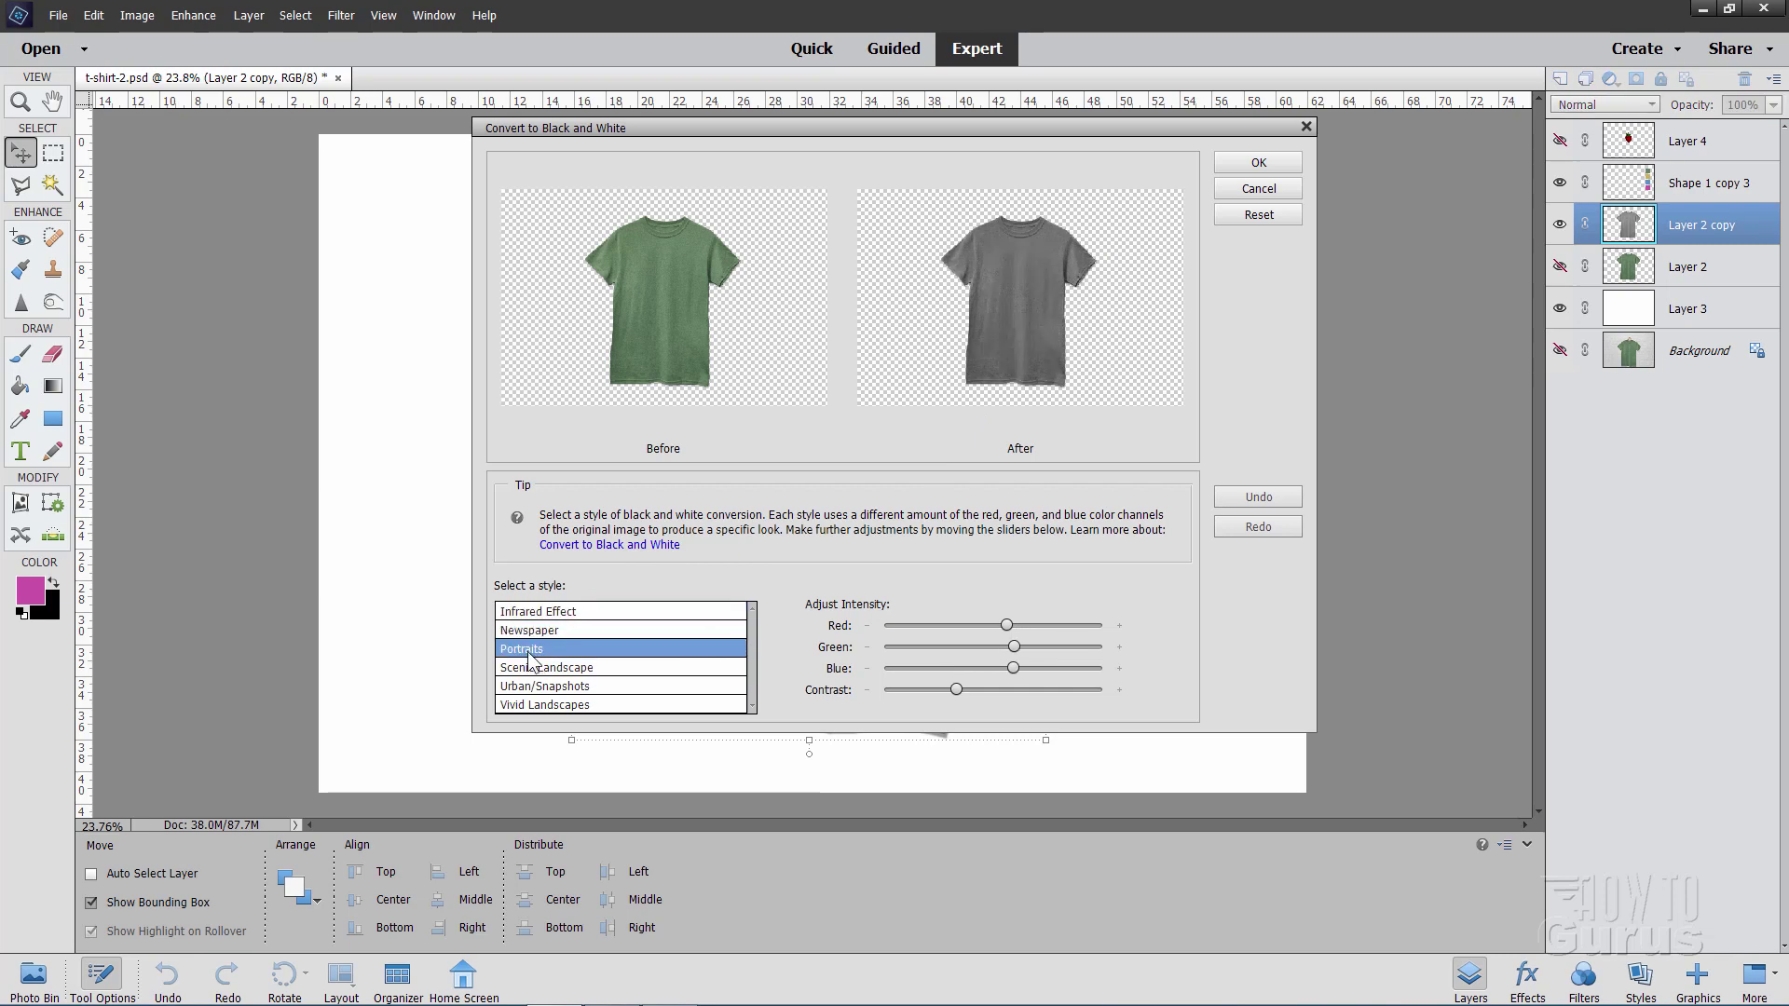
{"action": "left_click", "coordinate": [534, 671]}
{"action": "left_click", "coordinate": [539, 690]}
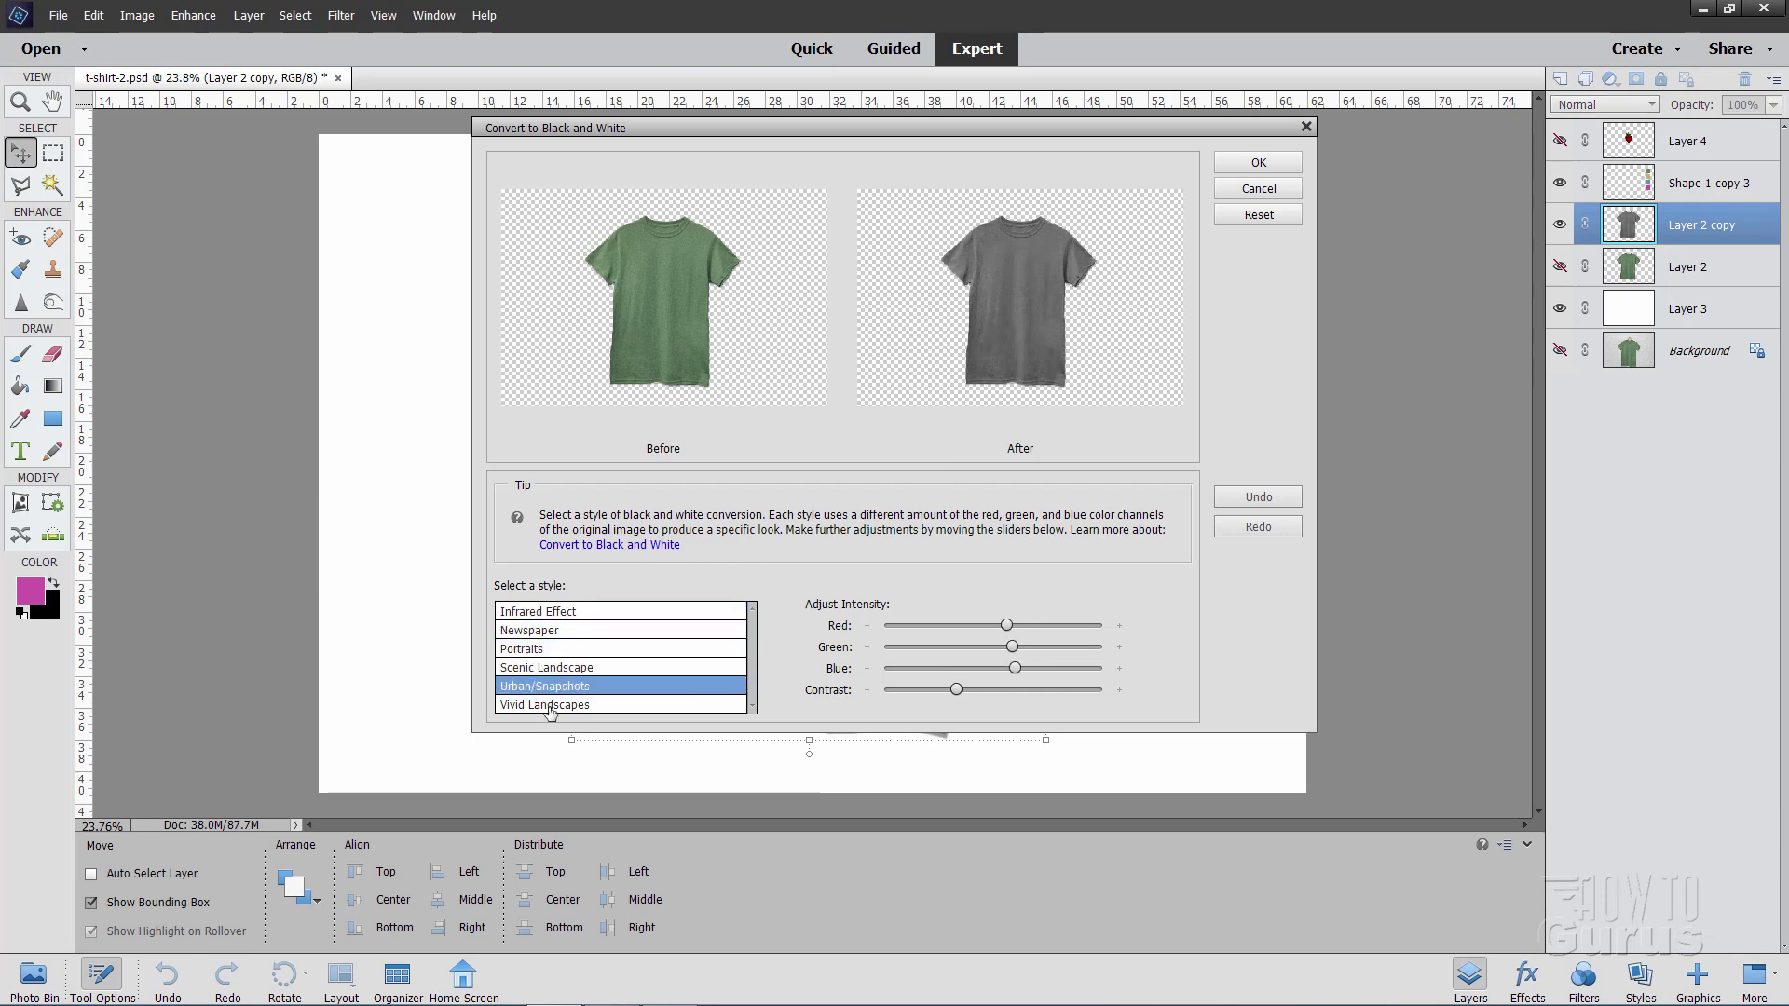
{"action": "left_click", "coordinate": [548, 708]}
Compare the Infrared Effect and Newspaper styles, and convert the shirt copy to black and white with Infrared Effect
{"action": "left_click", "coordinate": [525, 615]}
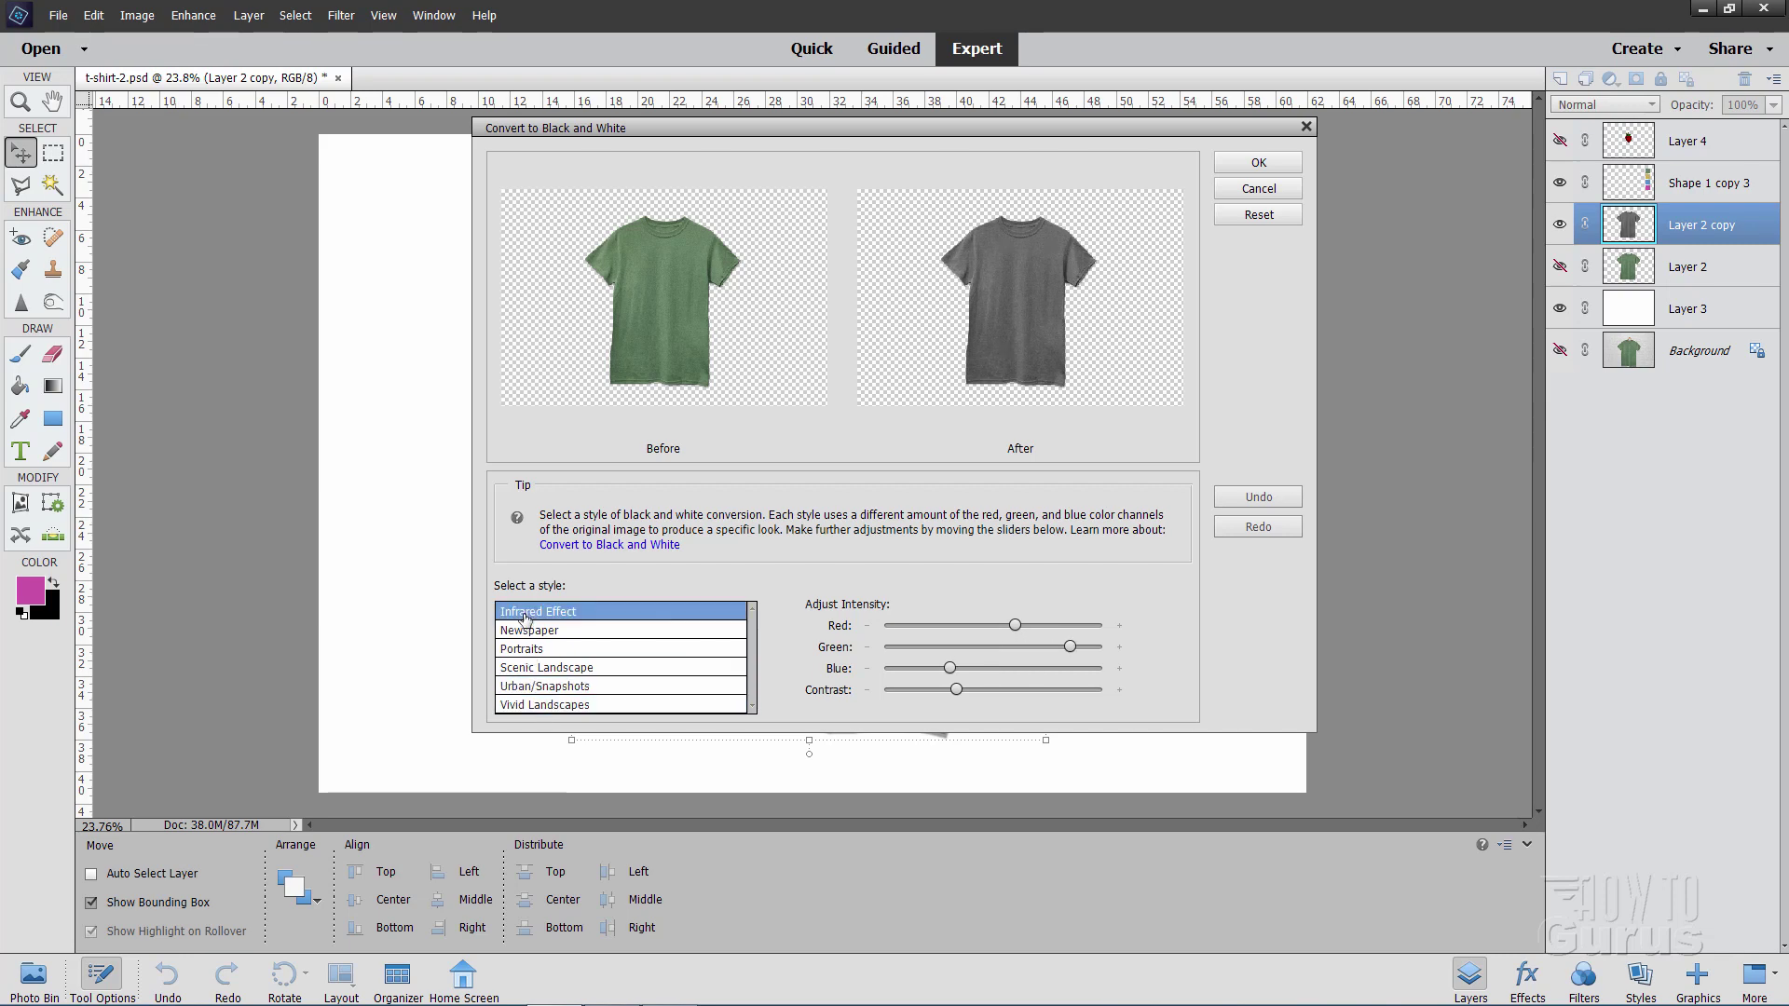
{"action": "left_click", "coordinate": [538, 634]}
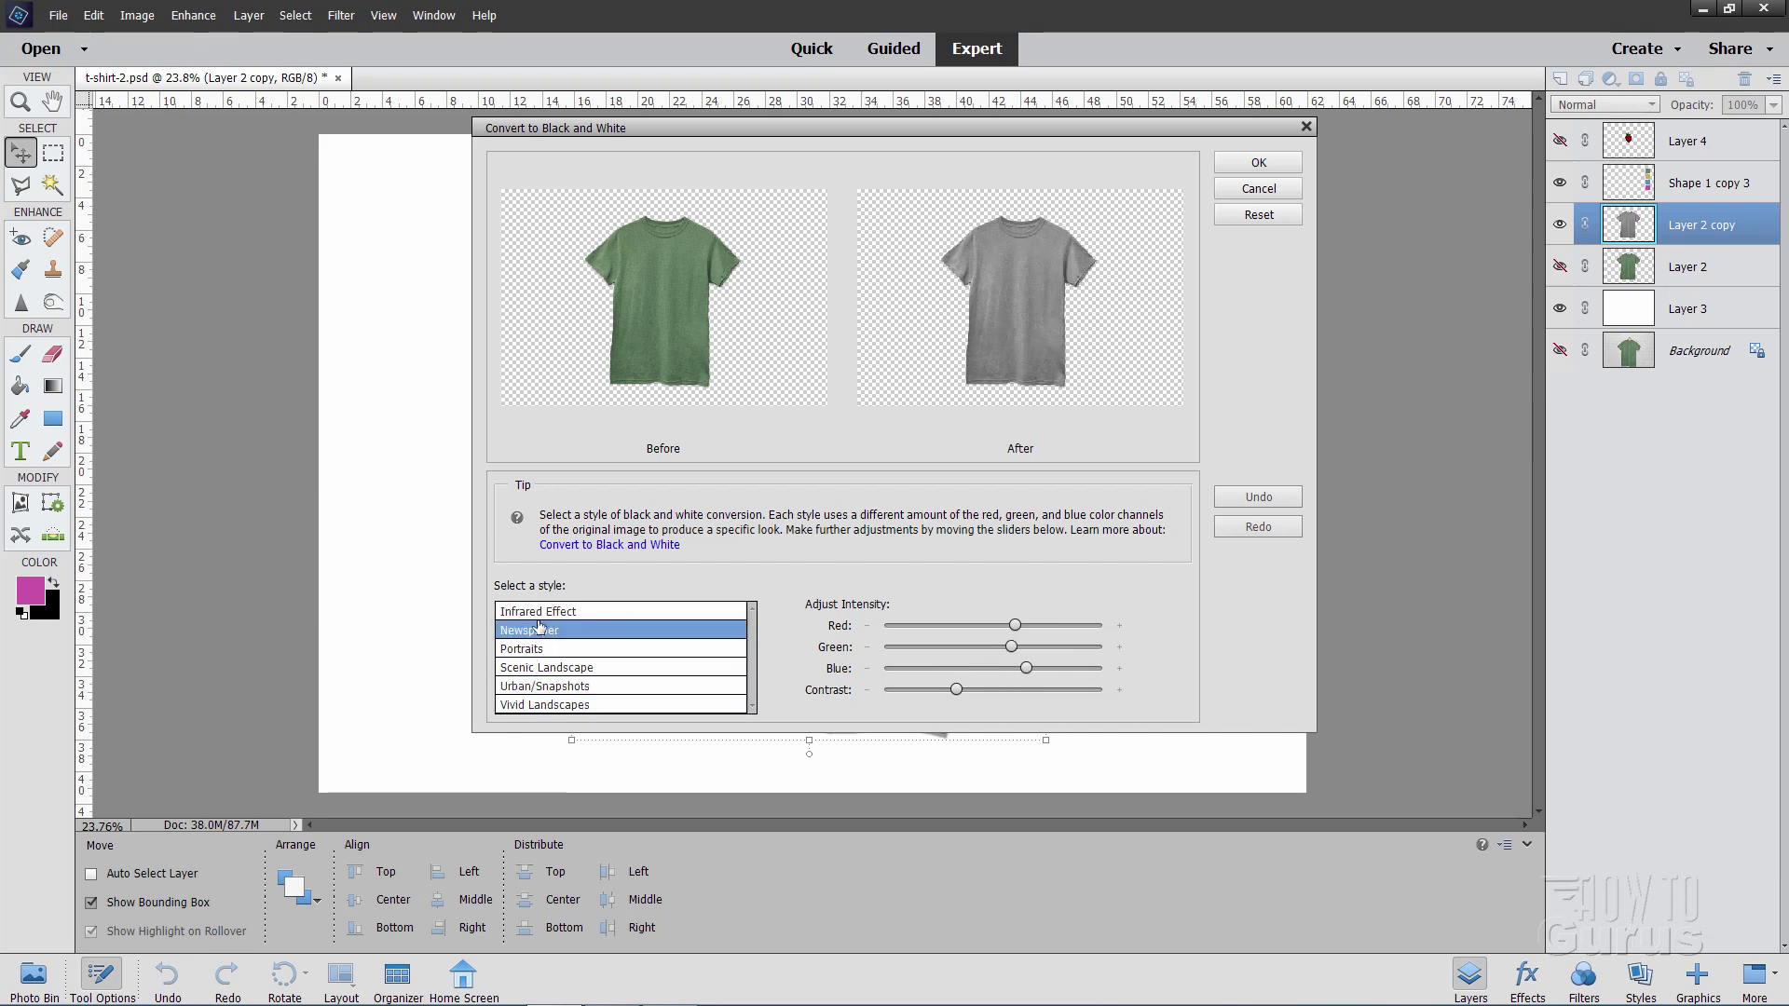
{"action": "left_click", "coordinate": [537, 615]}
{"action": "left_click", "coordinate": [548, 633]}
{"action": "left_click", "coordinate": [546, 617]}
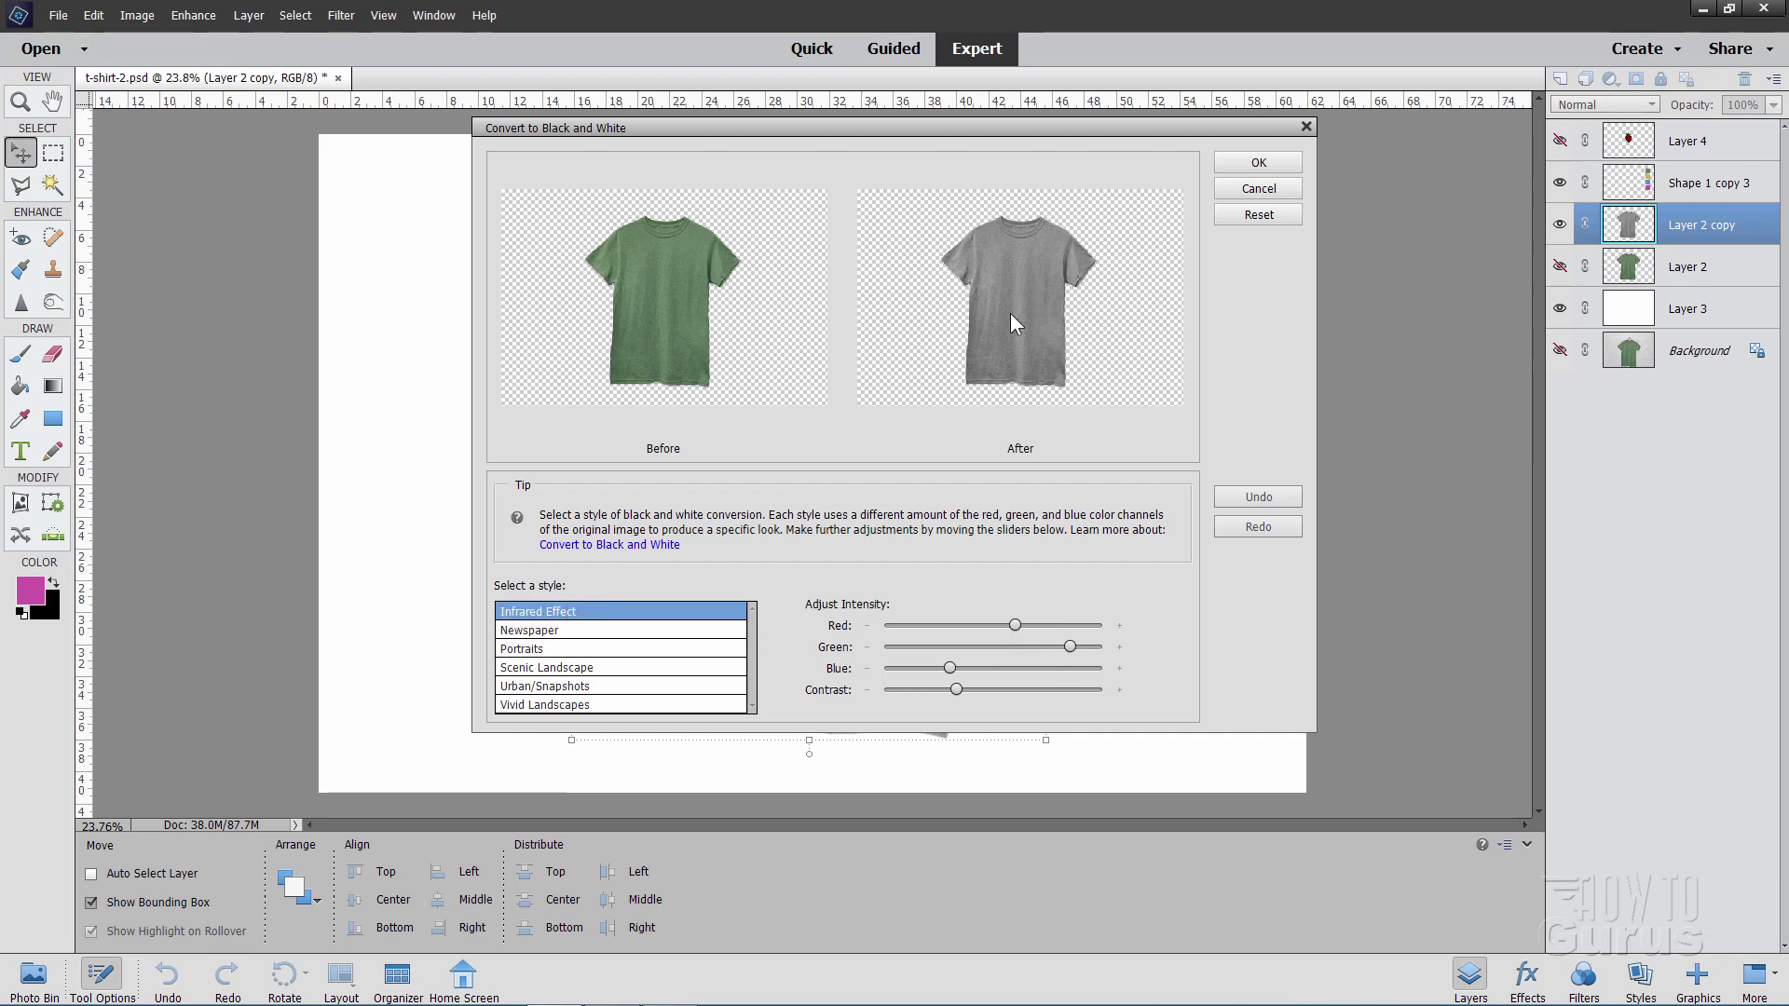
{"action": "left_click", "coordinate": [538, 633]}
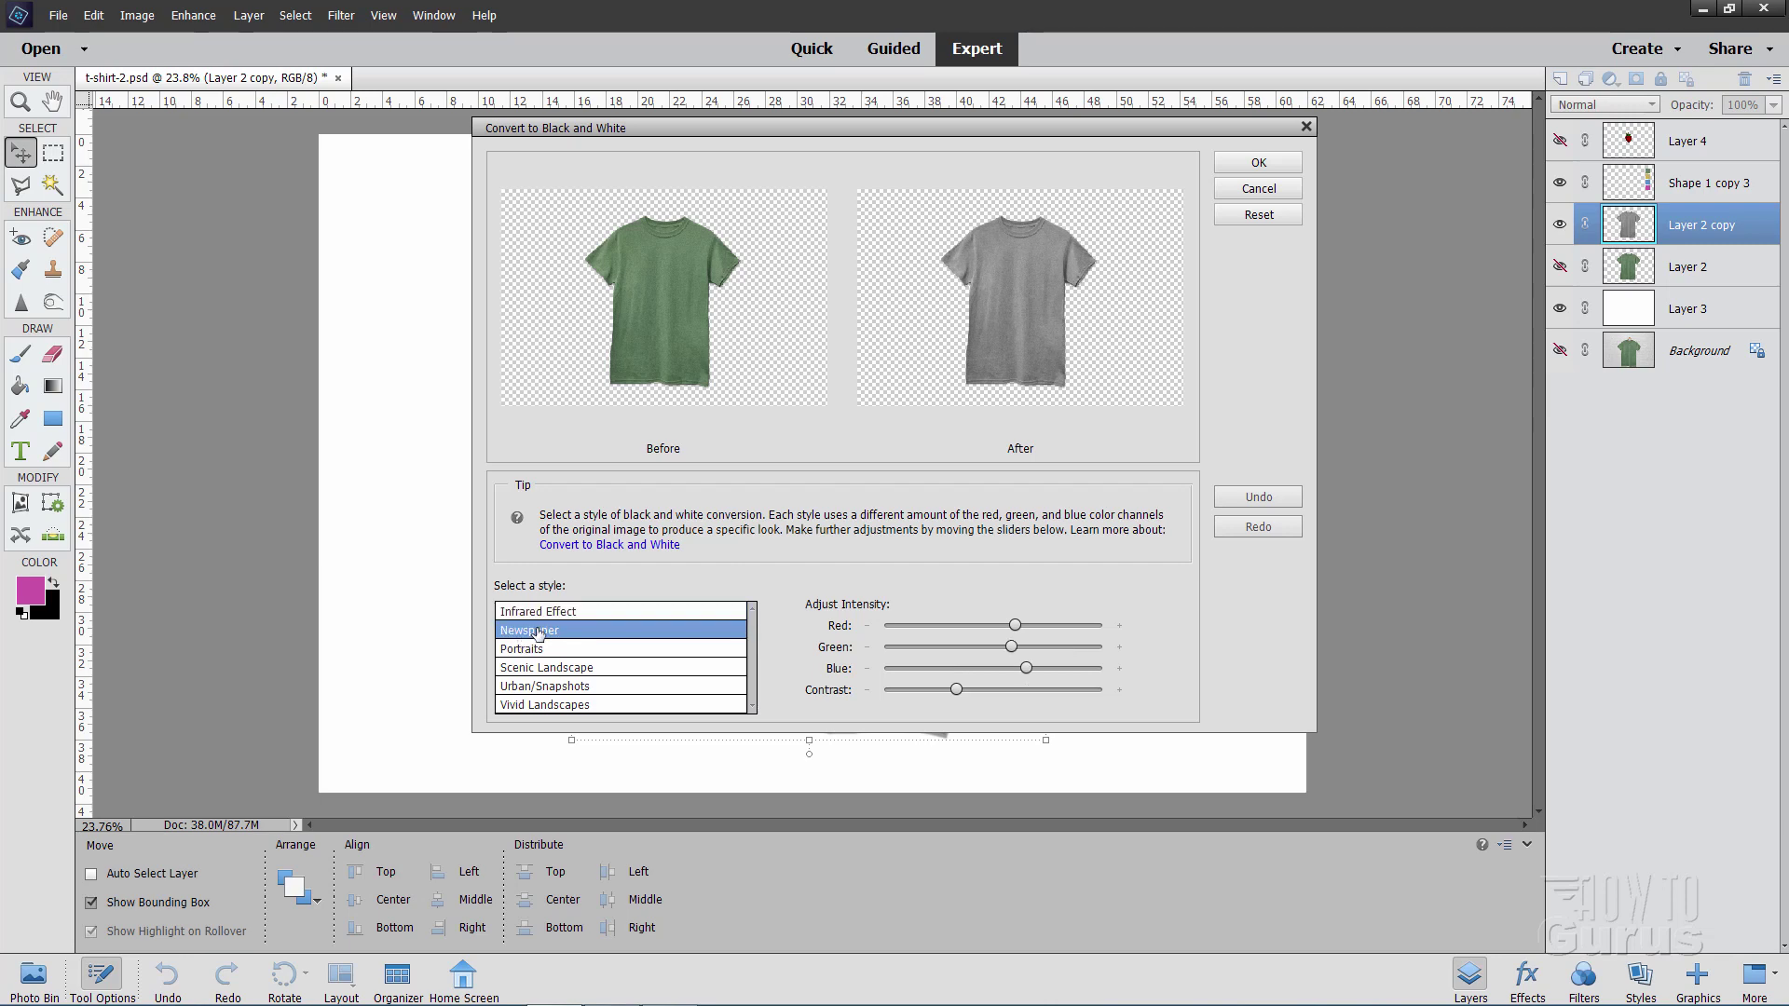
{"action": "left_click", "coordinate": [526, 613]}
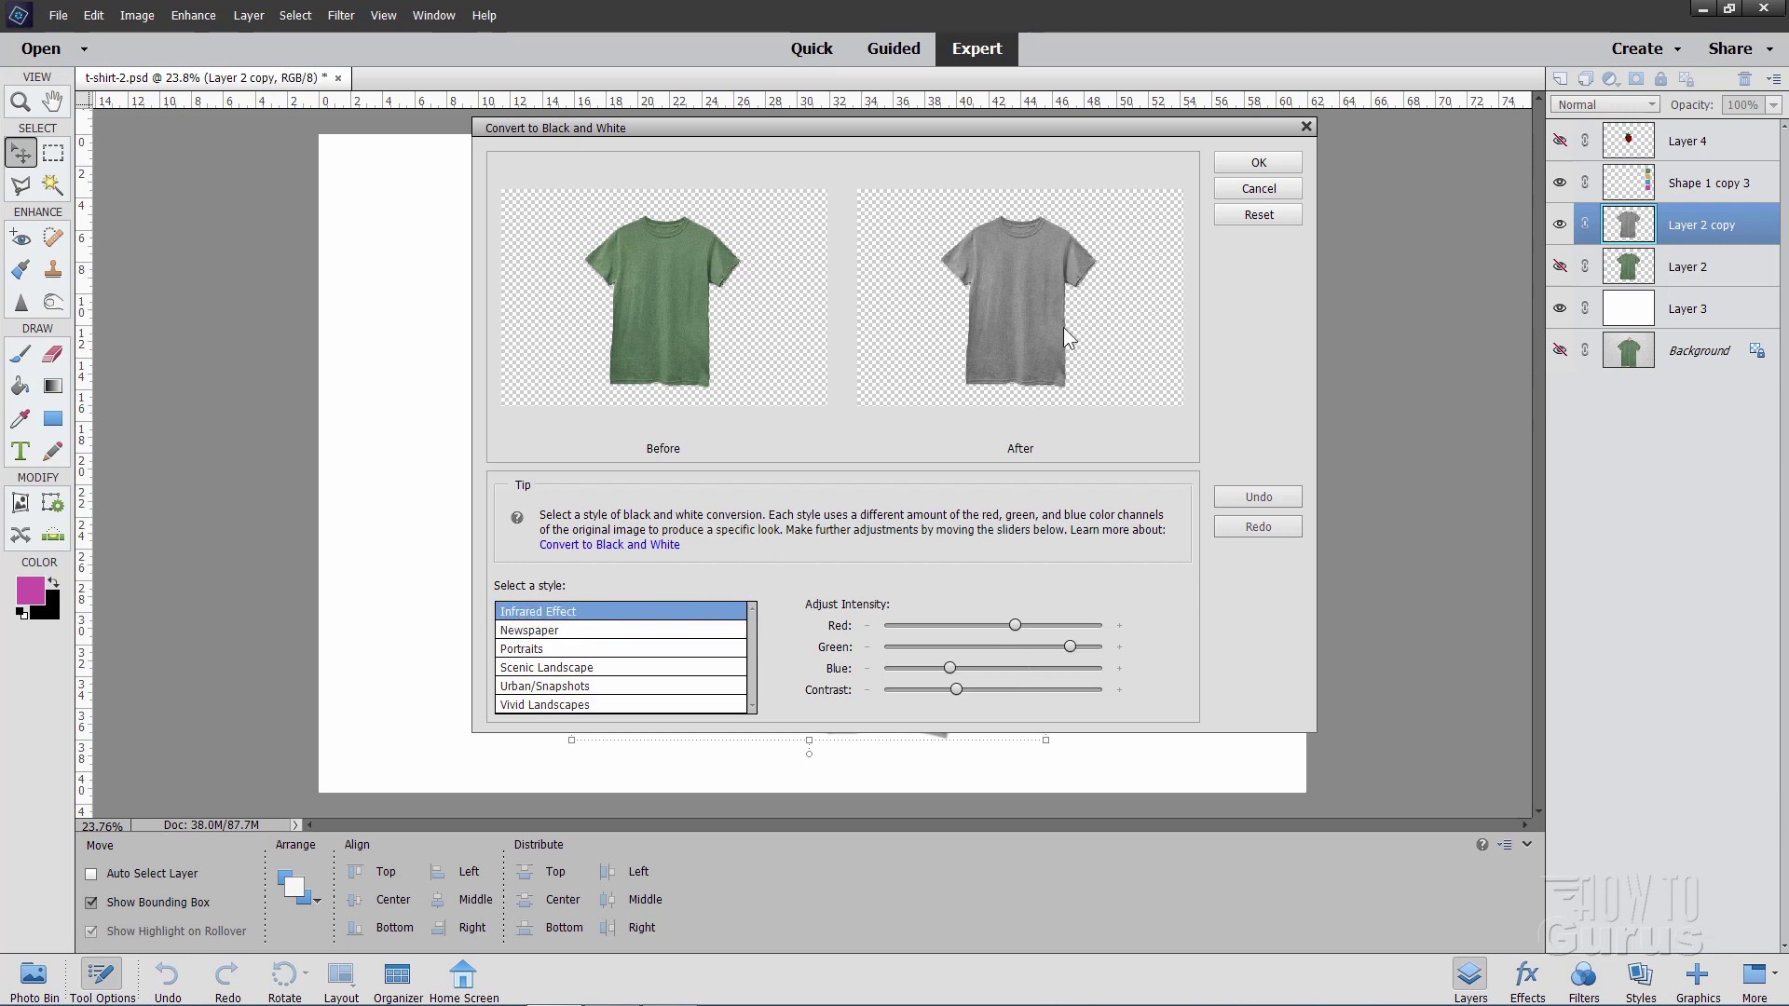
{"action": "left_click", "coordinate": [1267, 162]}
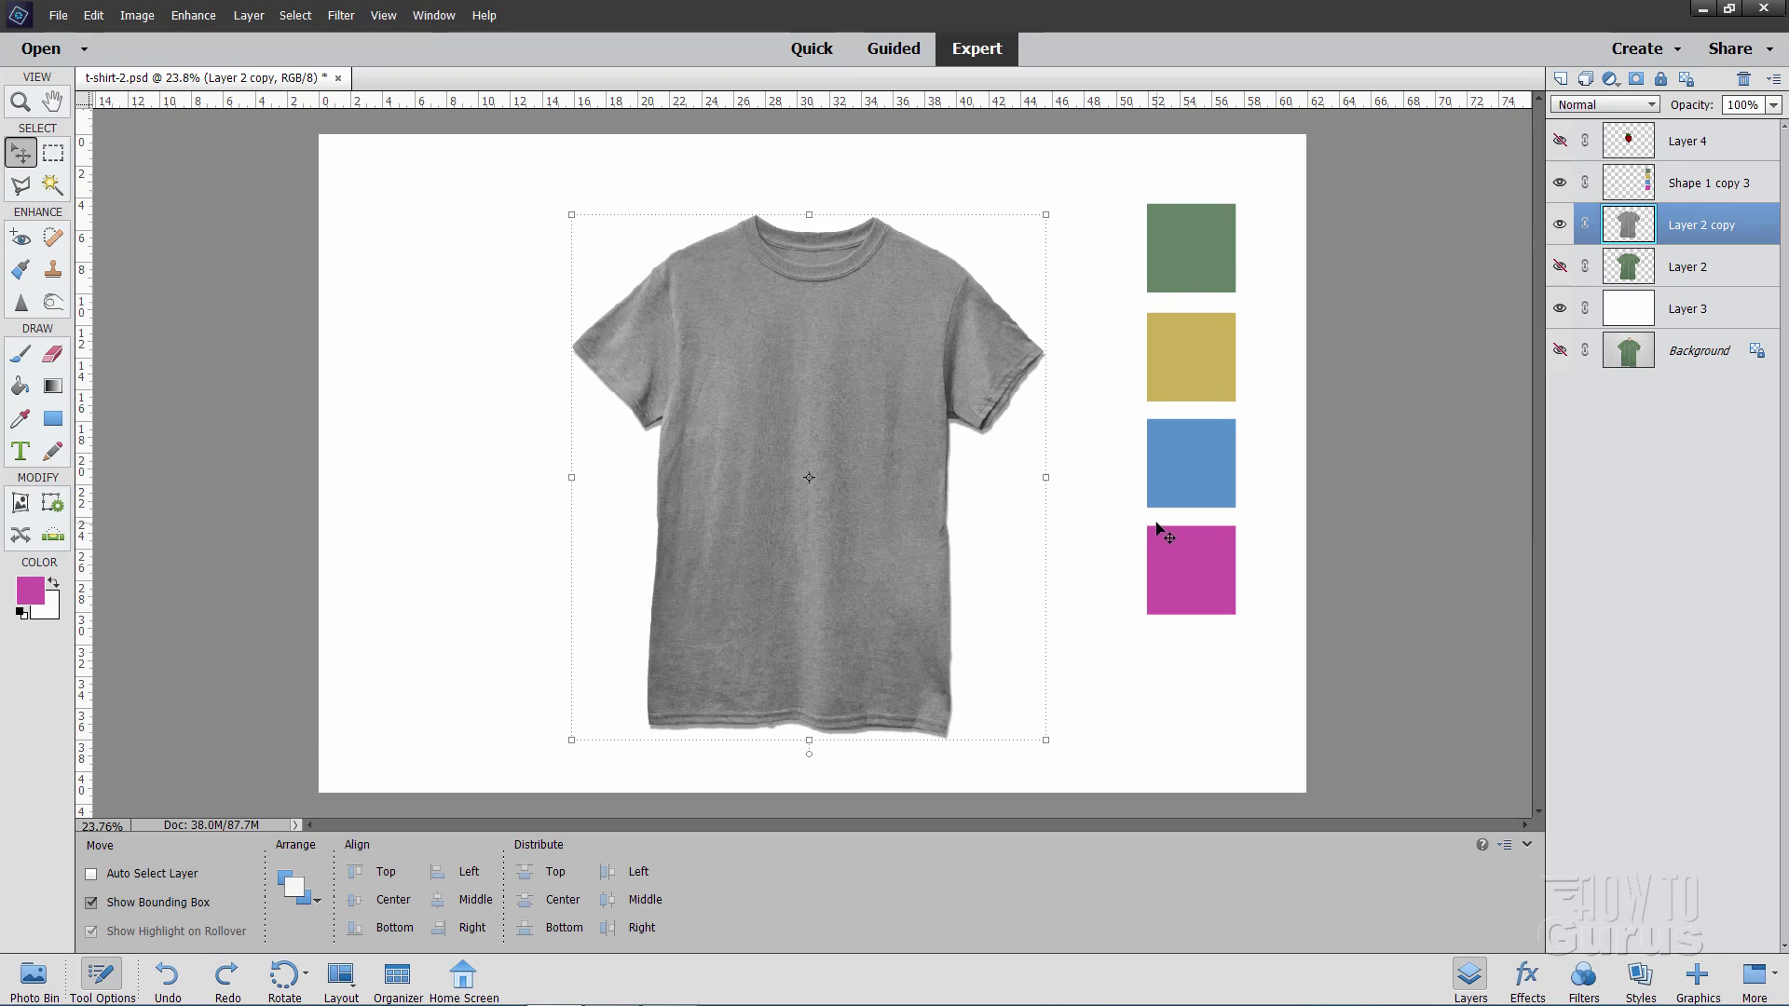
Make three more duplicates of the gray shirt layer, up to Layer 2 copy 4
{"action": "right_click", "coordinate": [1688, 231]}
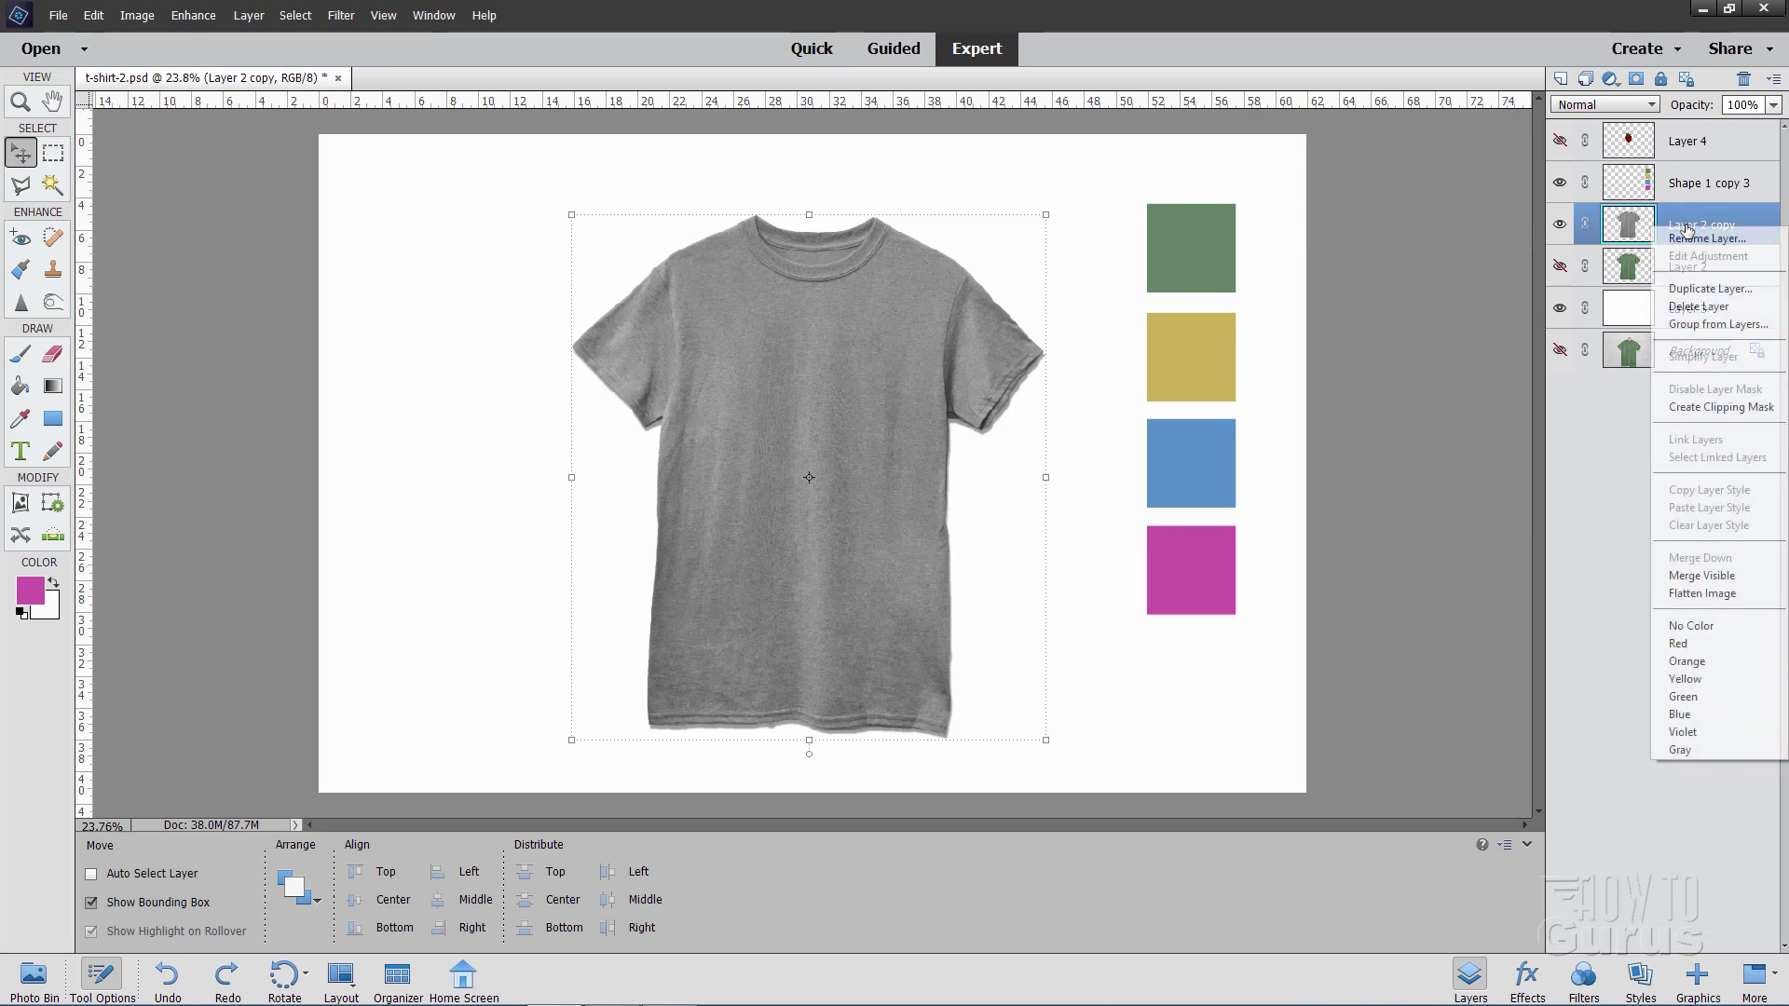
{"action": "left_click", "coordinate": [1677, 290]}
{"action": "left_click", "coordinate": [1053, 310]}
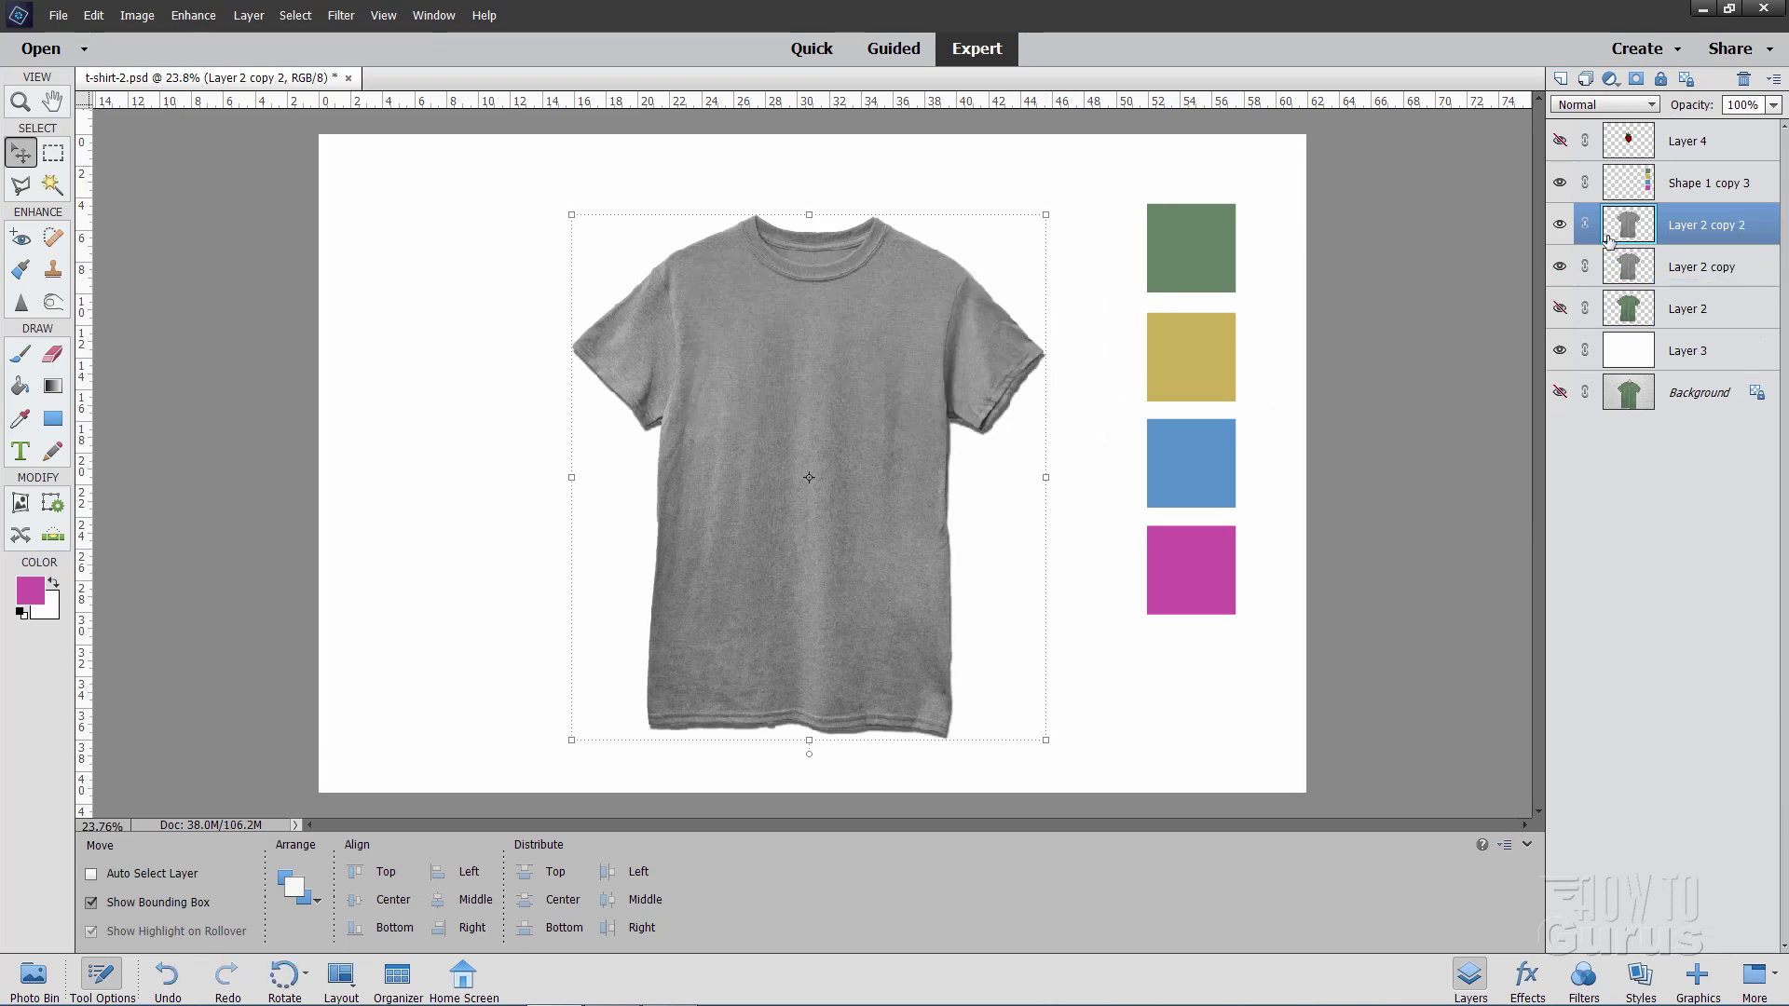
{"action": "right_click", "coordinate": [1681, 233]}
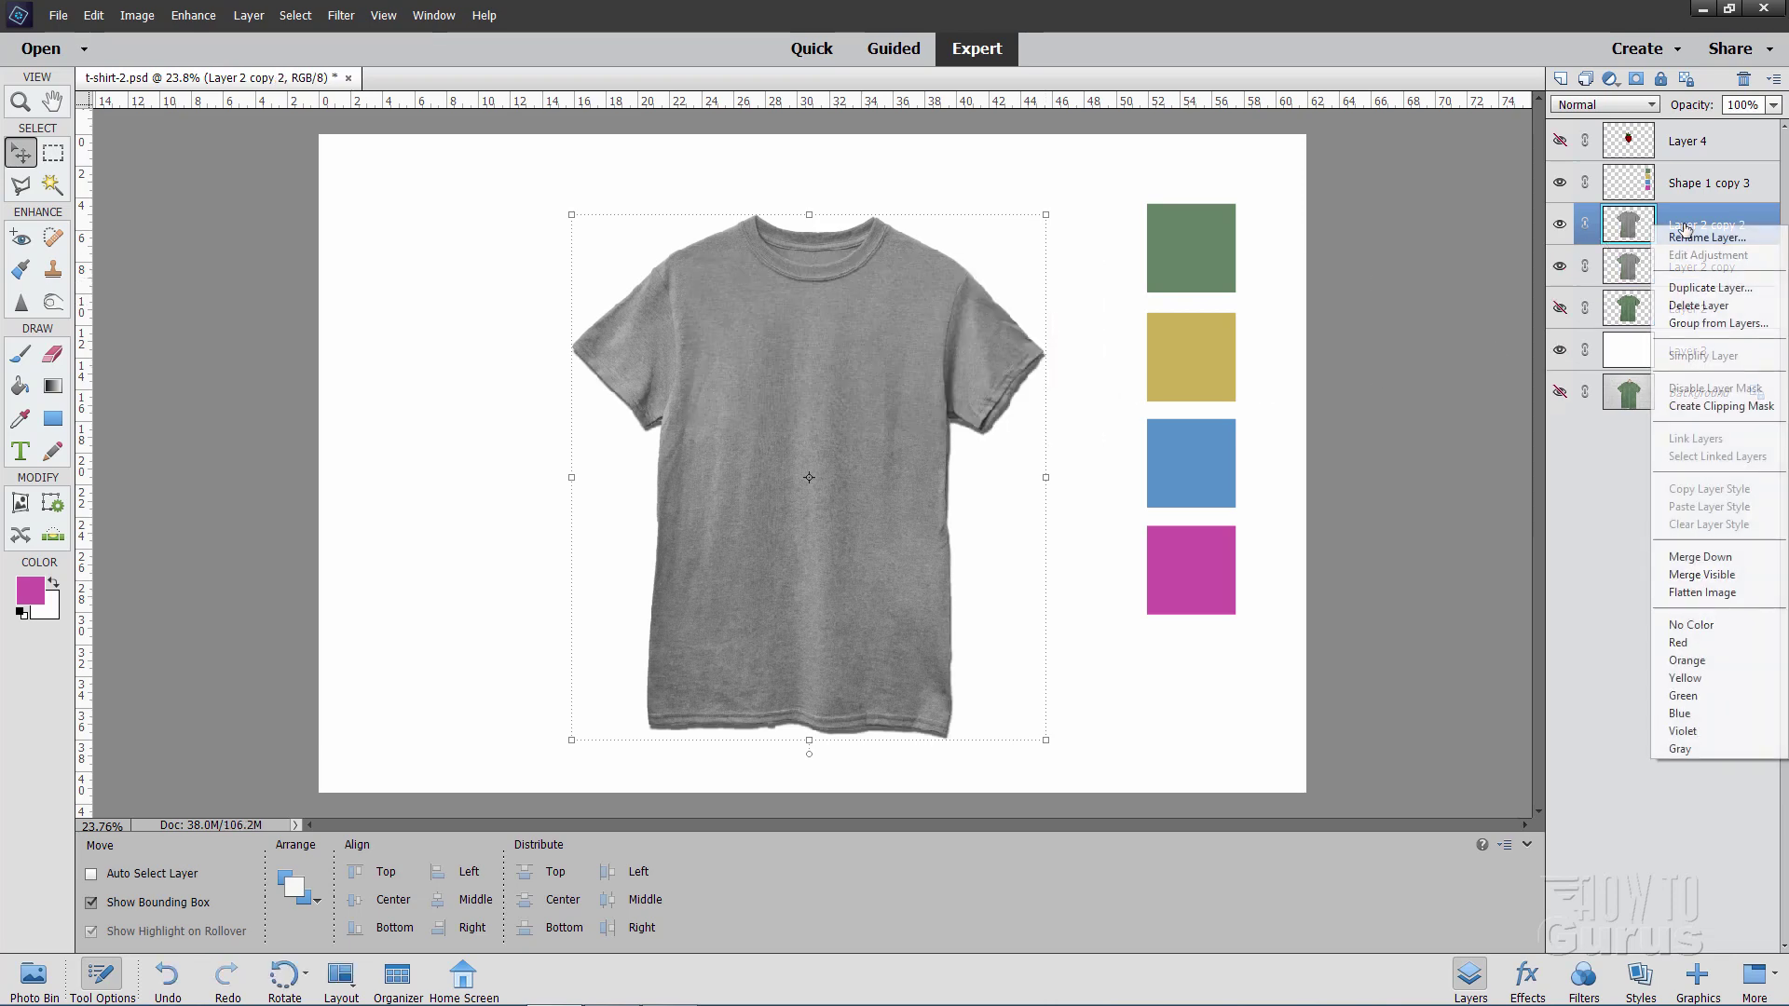
{"action": "left_click", "coordinate": [1703, 290]}
{"action": "left_click", "coordinate": [1062, 305]}
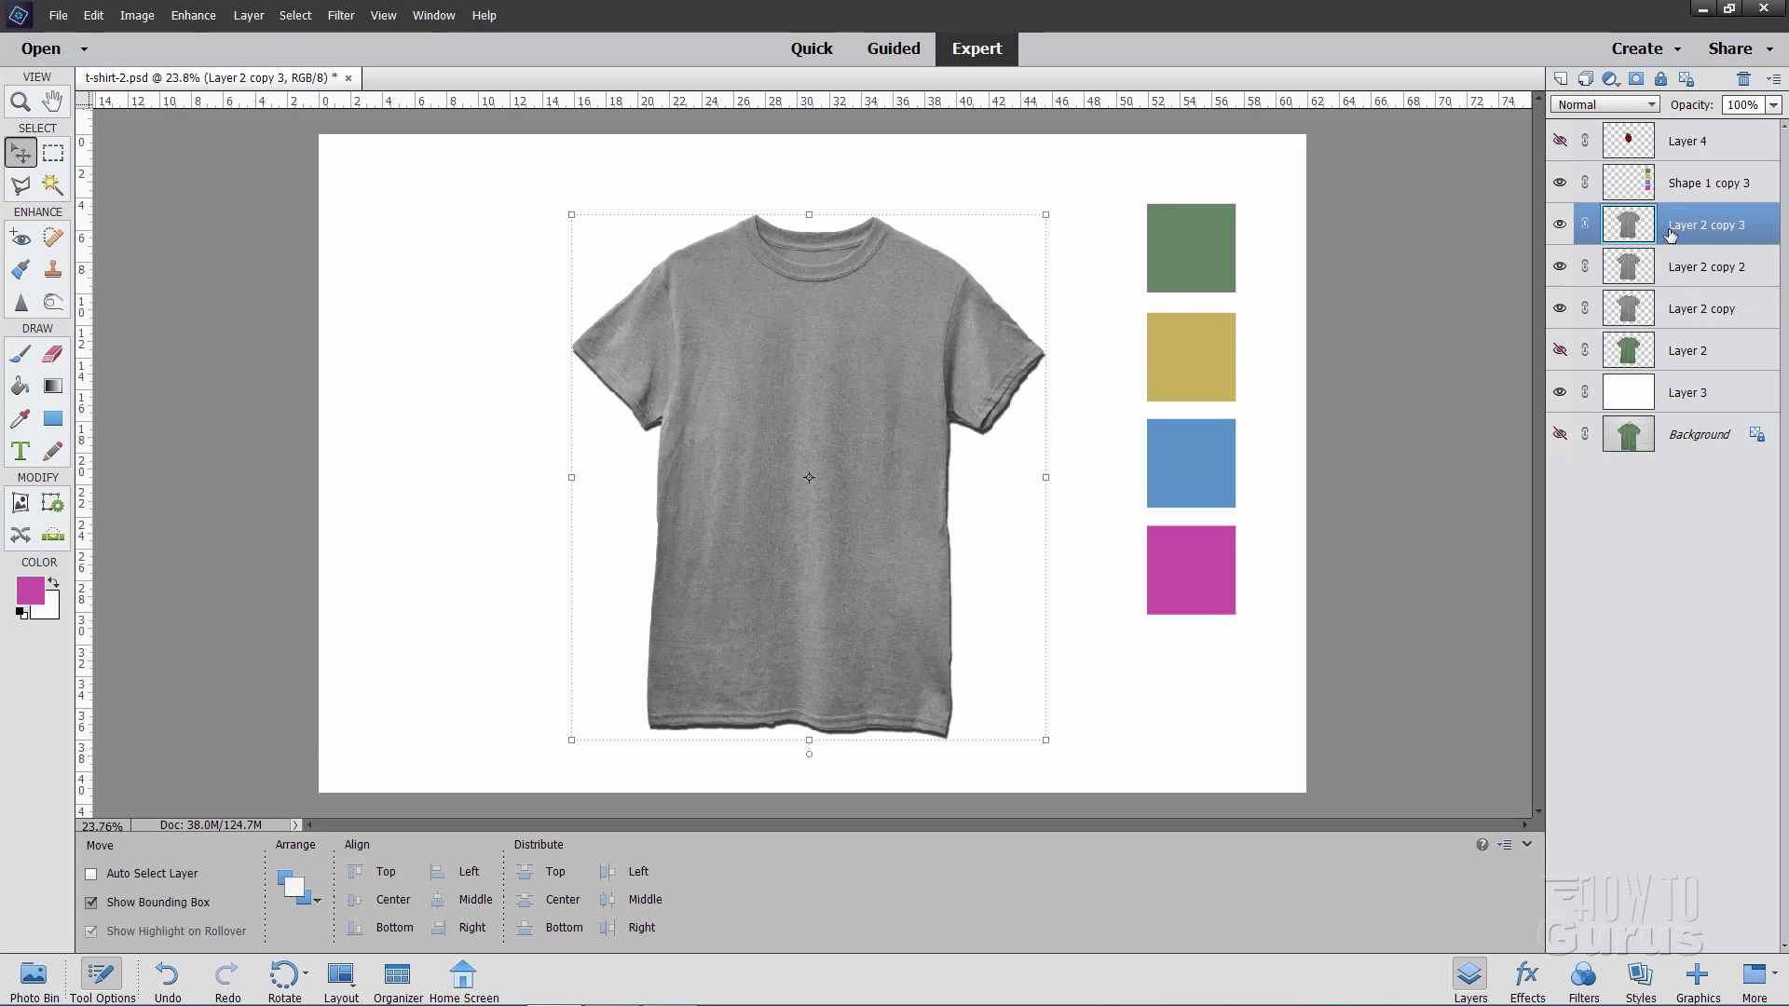
{"action": "right_click", "coordinate": [1673, 233]}
{"action": "left_click", "coordinate": [1705, 293]}
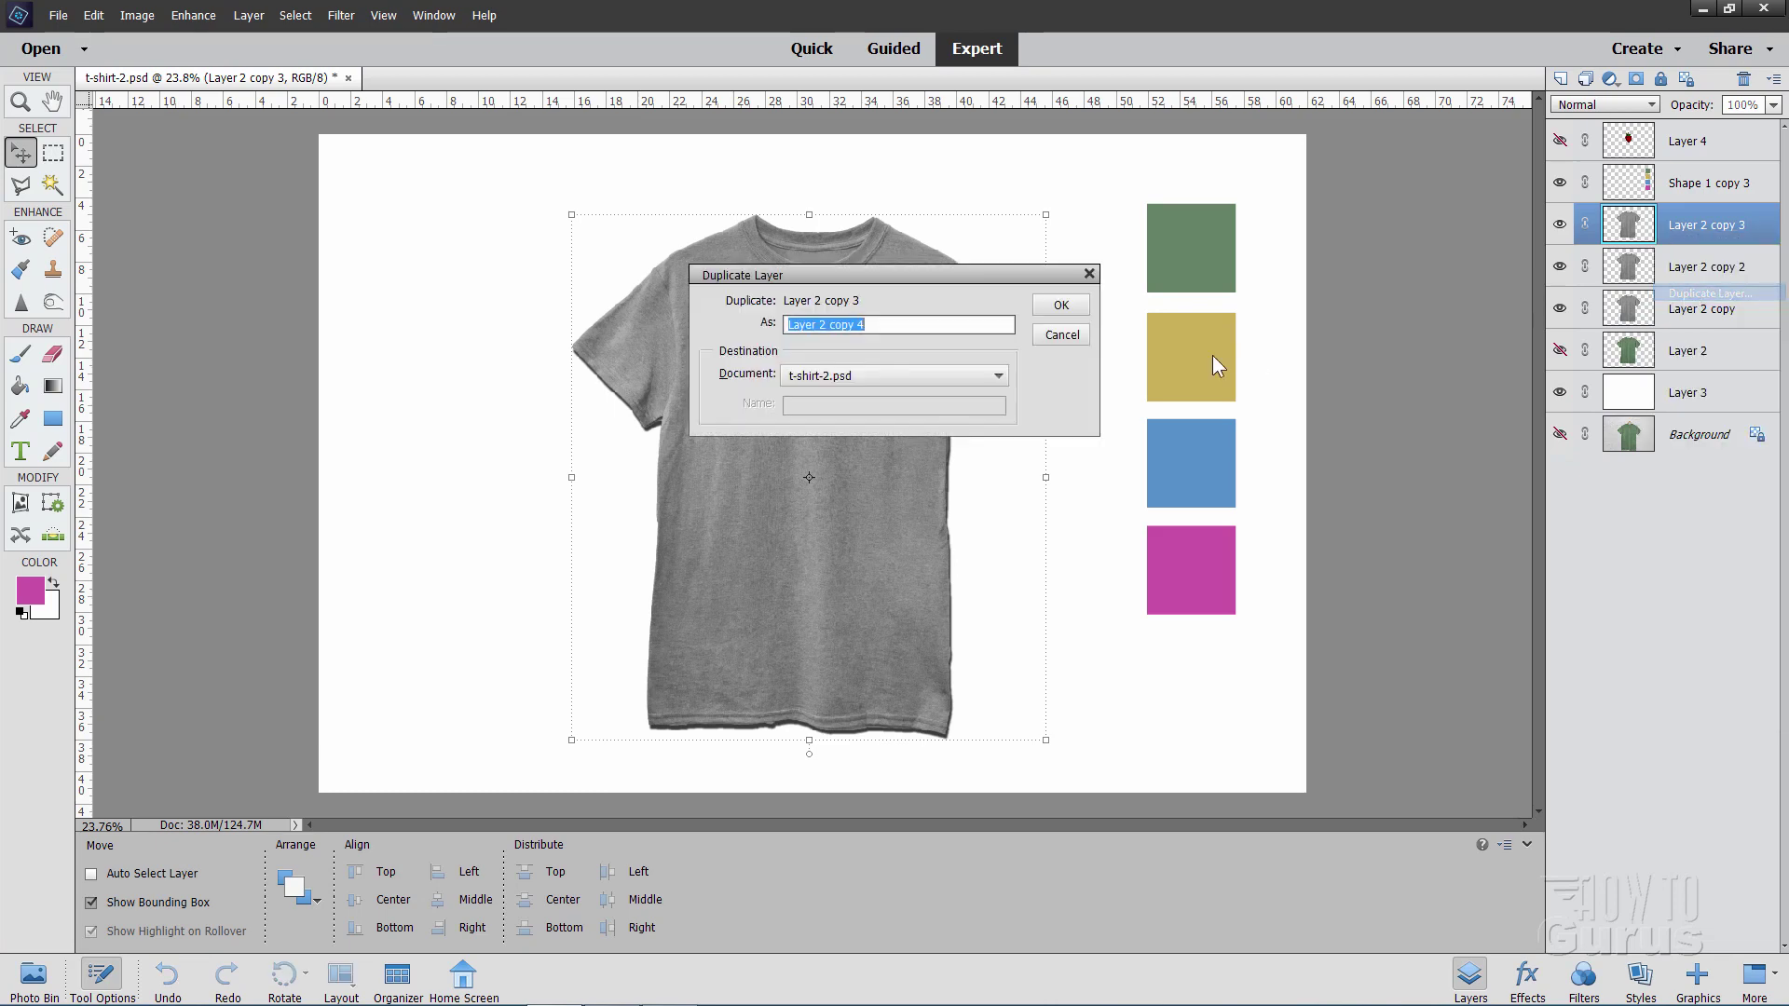
{"action": "left_click", "coordinate": [1059, 305]}
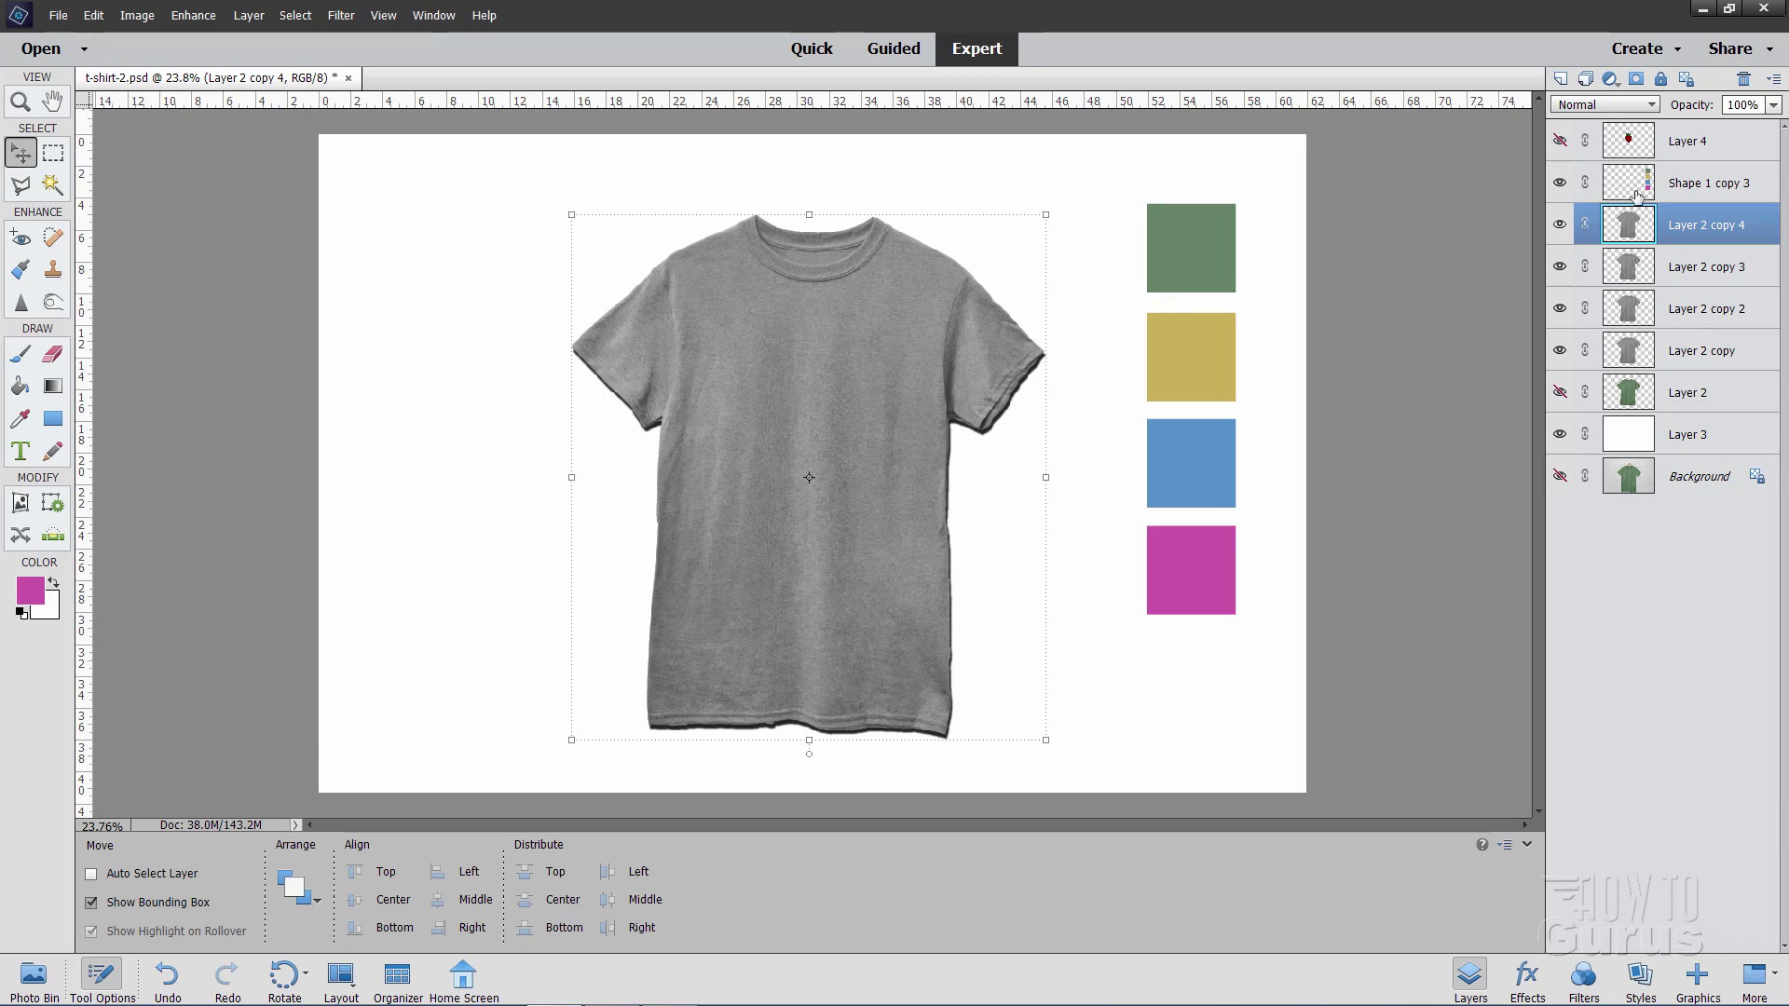
Hide Layer 2 copy 4, copy 3 and copy 2, and select Layer 2 copy
{"action": "left_click", "coordinate": [1560, 225]}
{"action": "left_click", "coordinate": [1560, 267]}
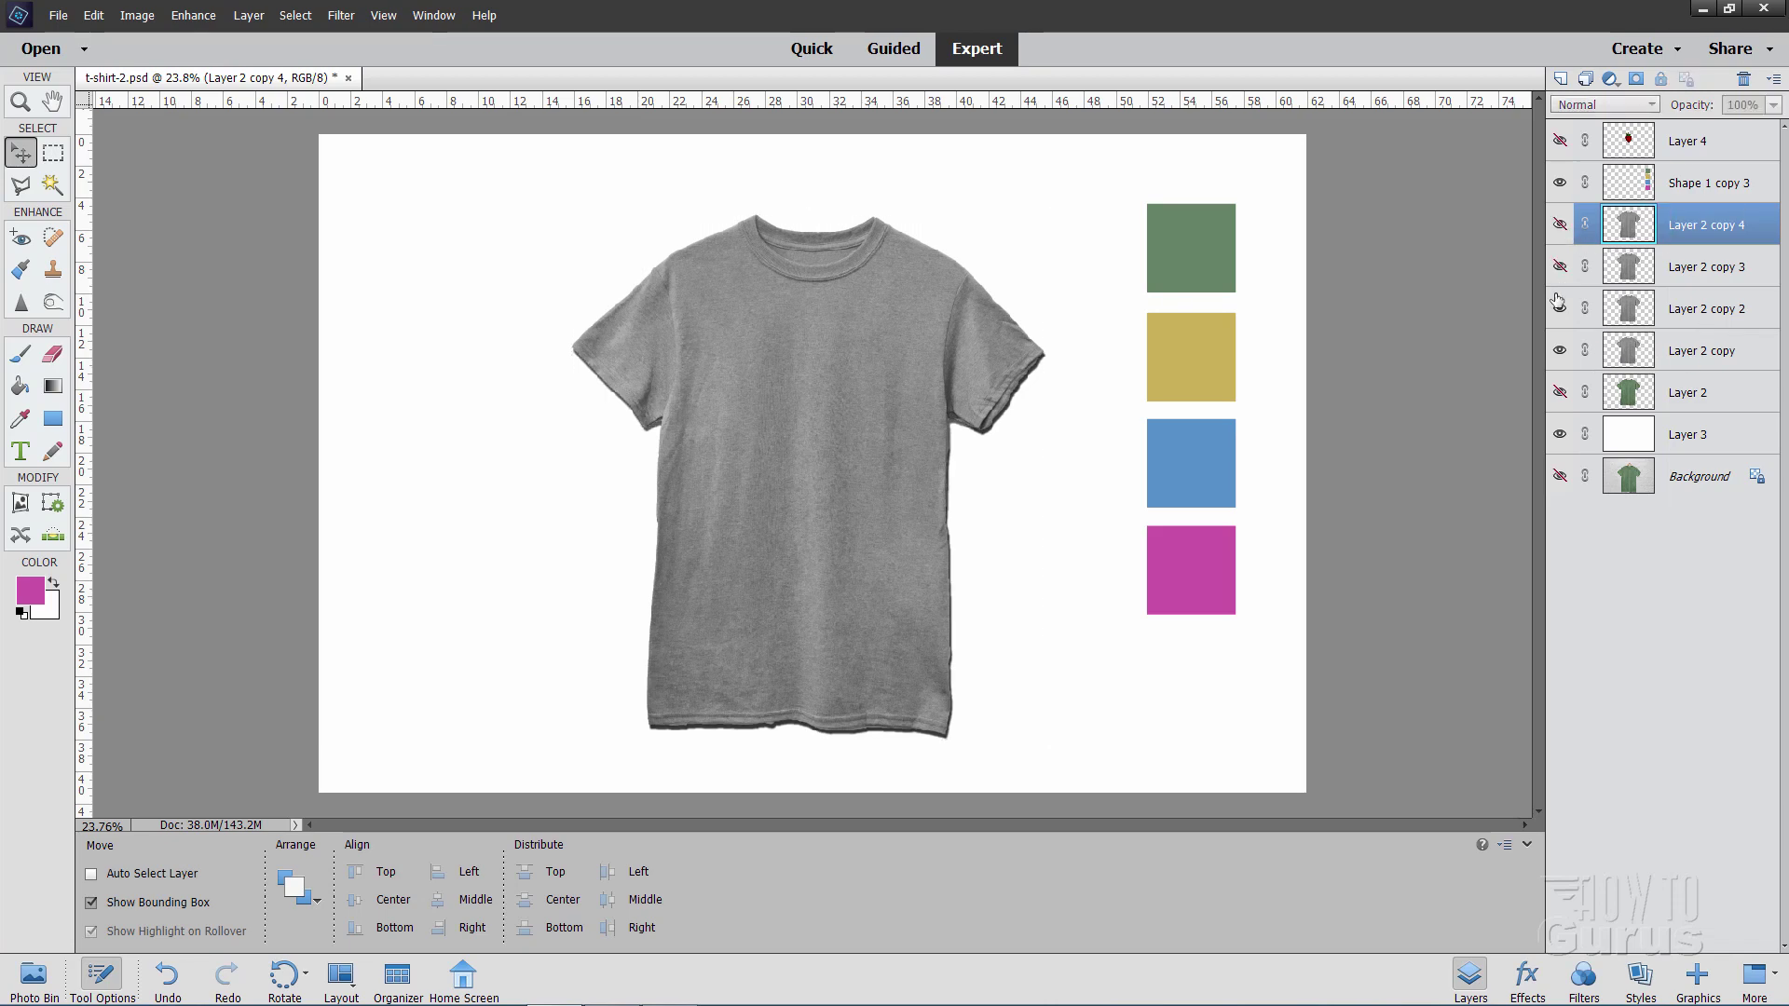
{"action": "left_click", "coordinate": [1561, 310]}
{"action": "left_click", "coordinate": [1691, 354]}
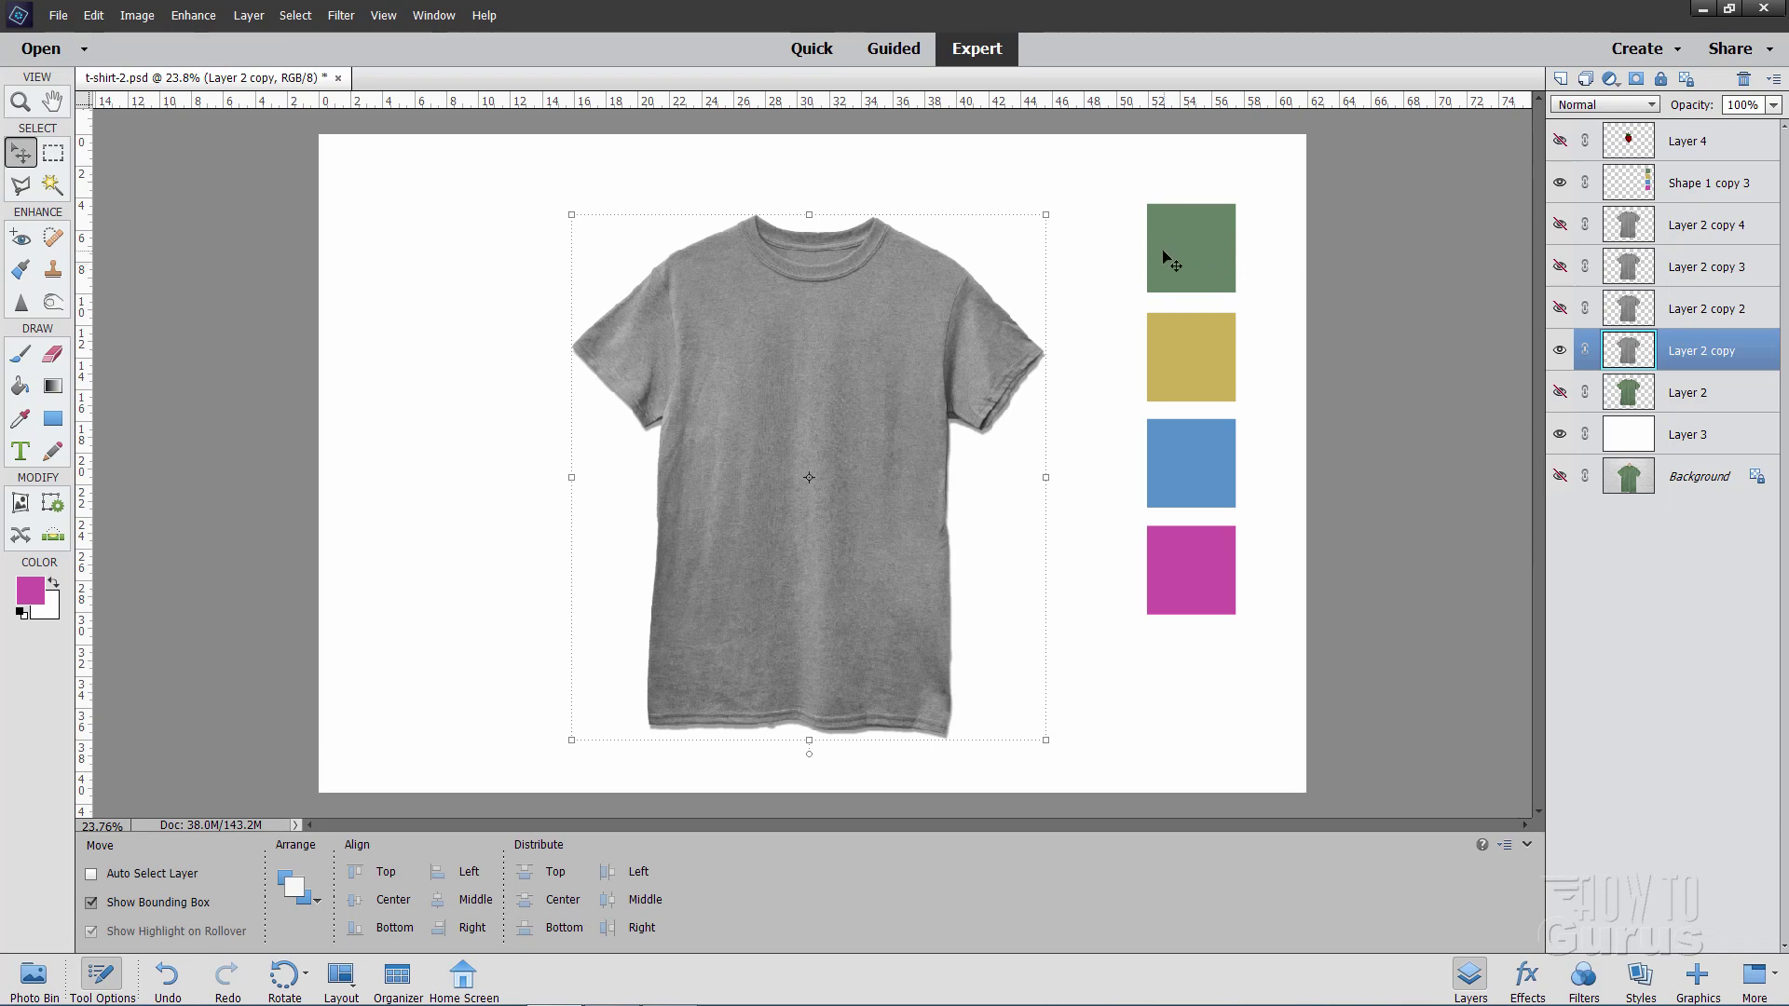
Reset the default colors and set the foreground color by sampling the green swatch on the canvas
{"action": "left_click", "coordinate": [19, 613]}
{"action": "left_click", "coordinate": [31, 593]}
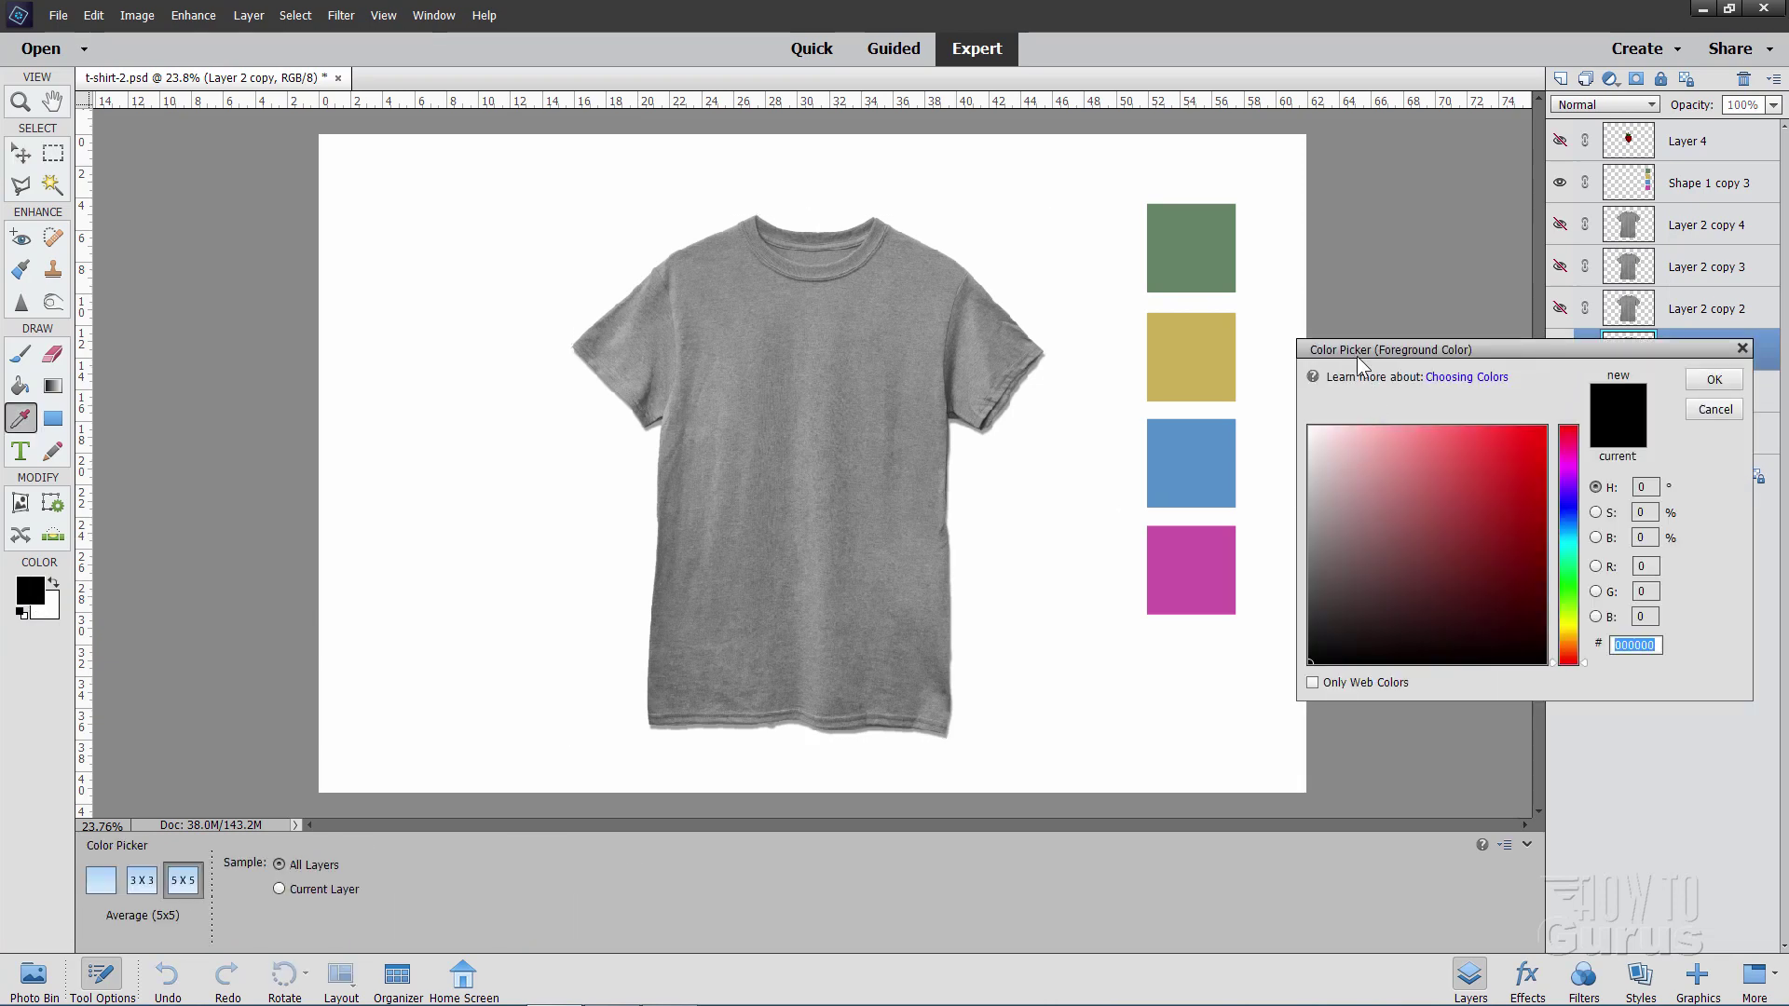
{"action": "left_click_drag", "start_coordinate": [1363, 352], "coordinate": [1415, 407]}
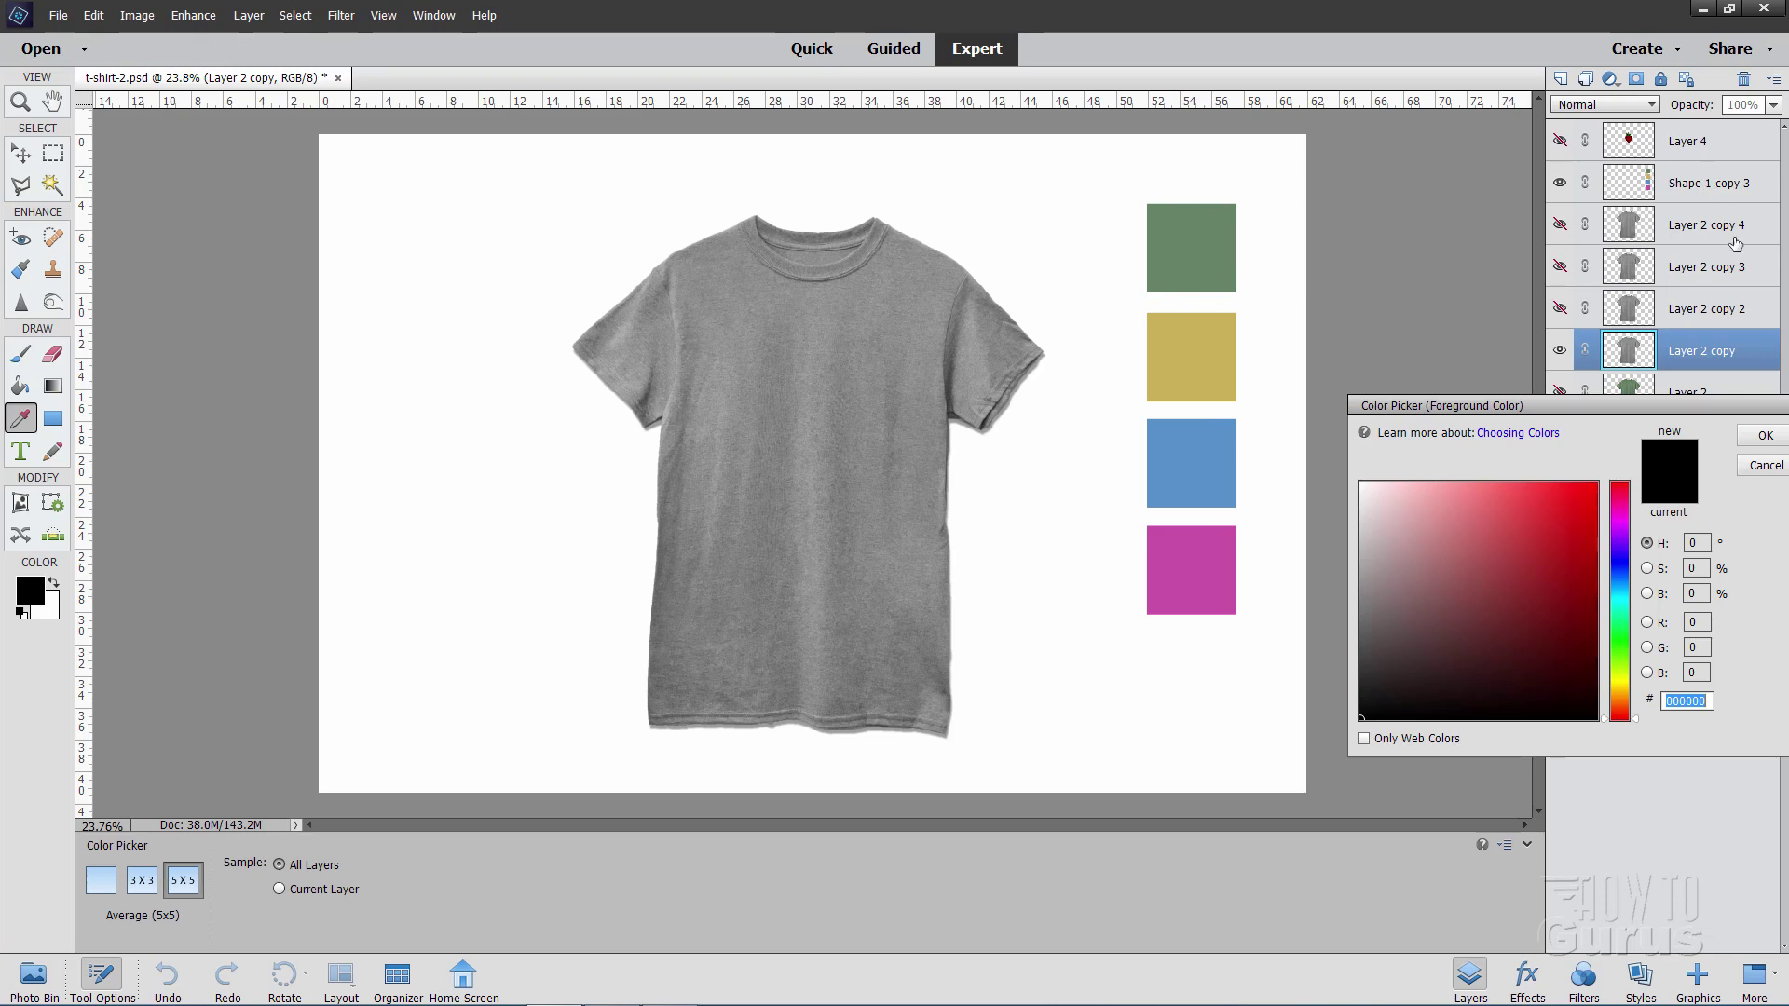
{"action": "left_click", "coordinate": [1204, 241]}
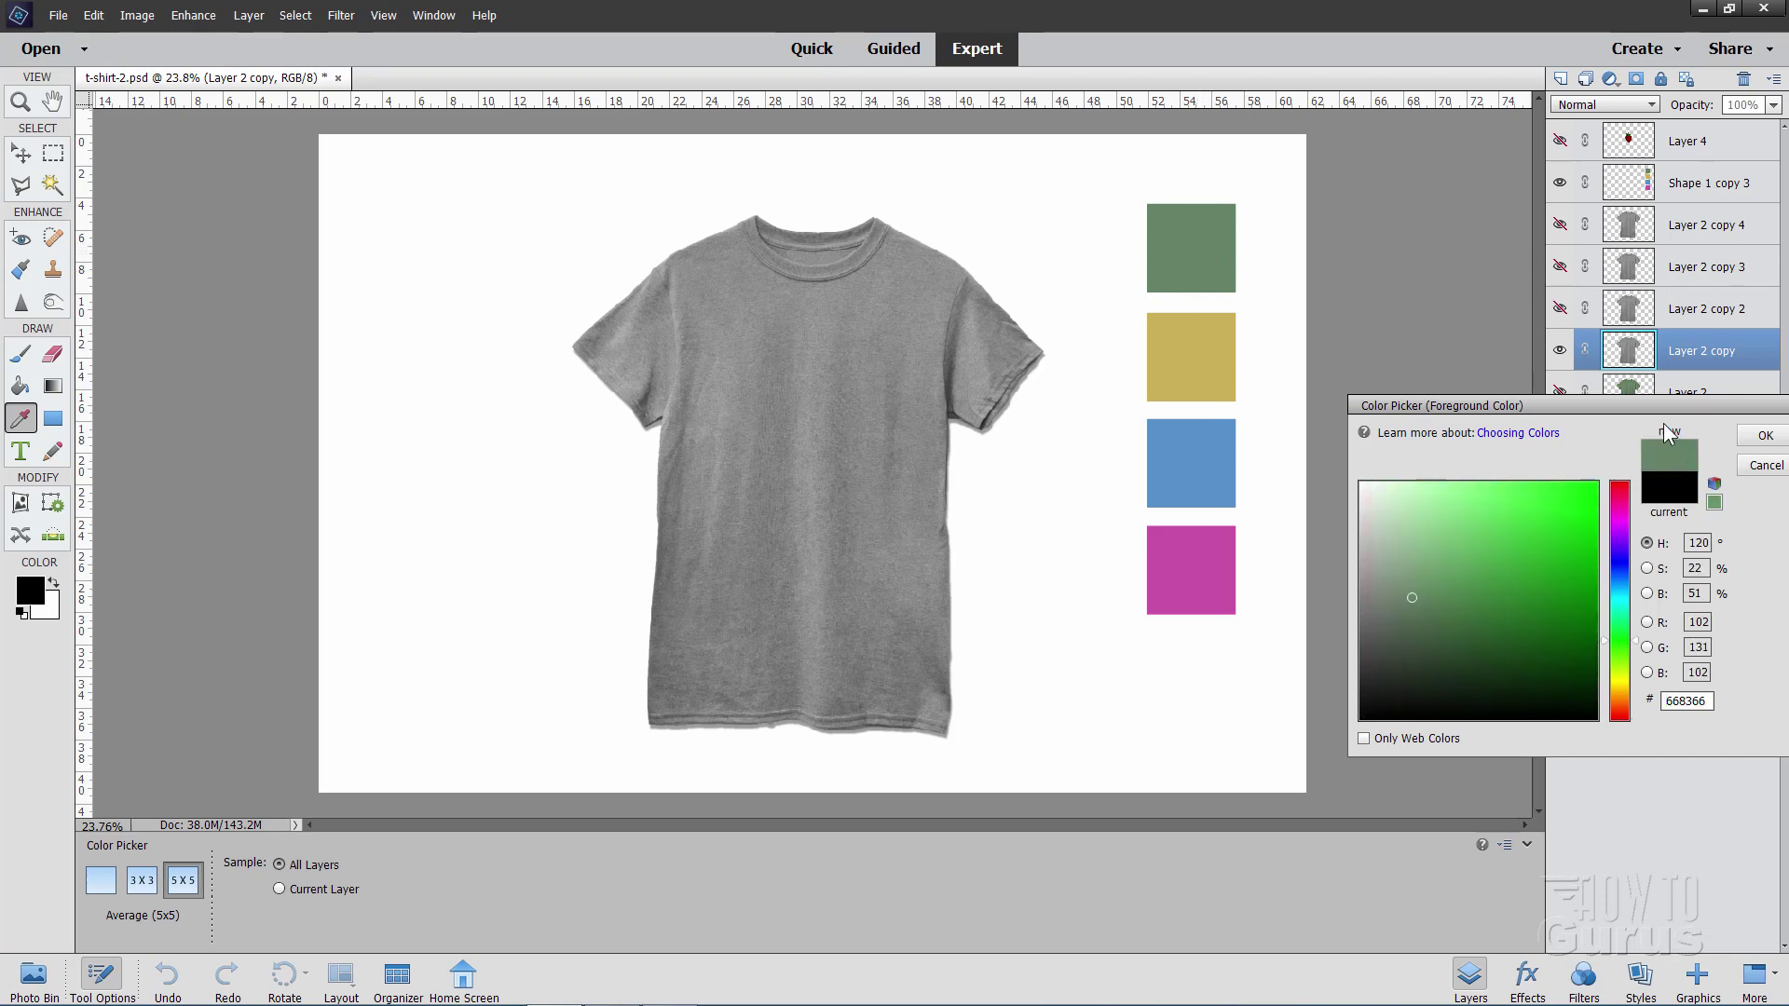
{"action": "left_click_drag", "start_coordinate": [1649, 411], "coordinate": [1460, 473]}
{"action": "left_click", "coordinate": [1577, 497]}
{"action": "key", "text": "v"}
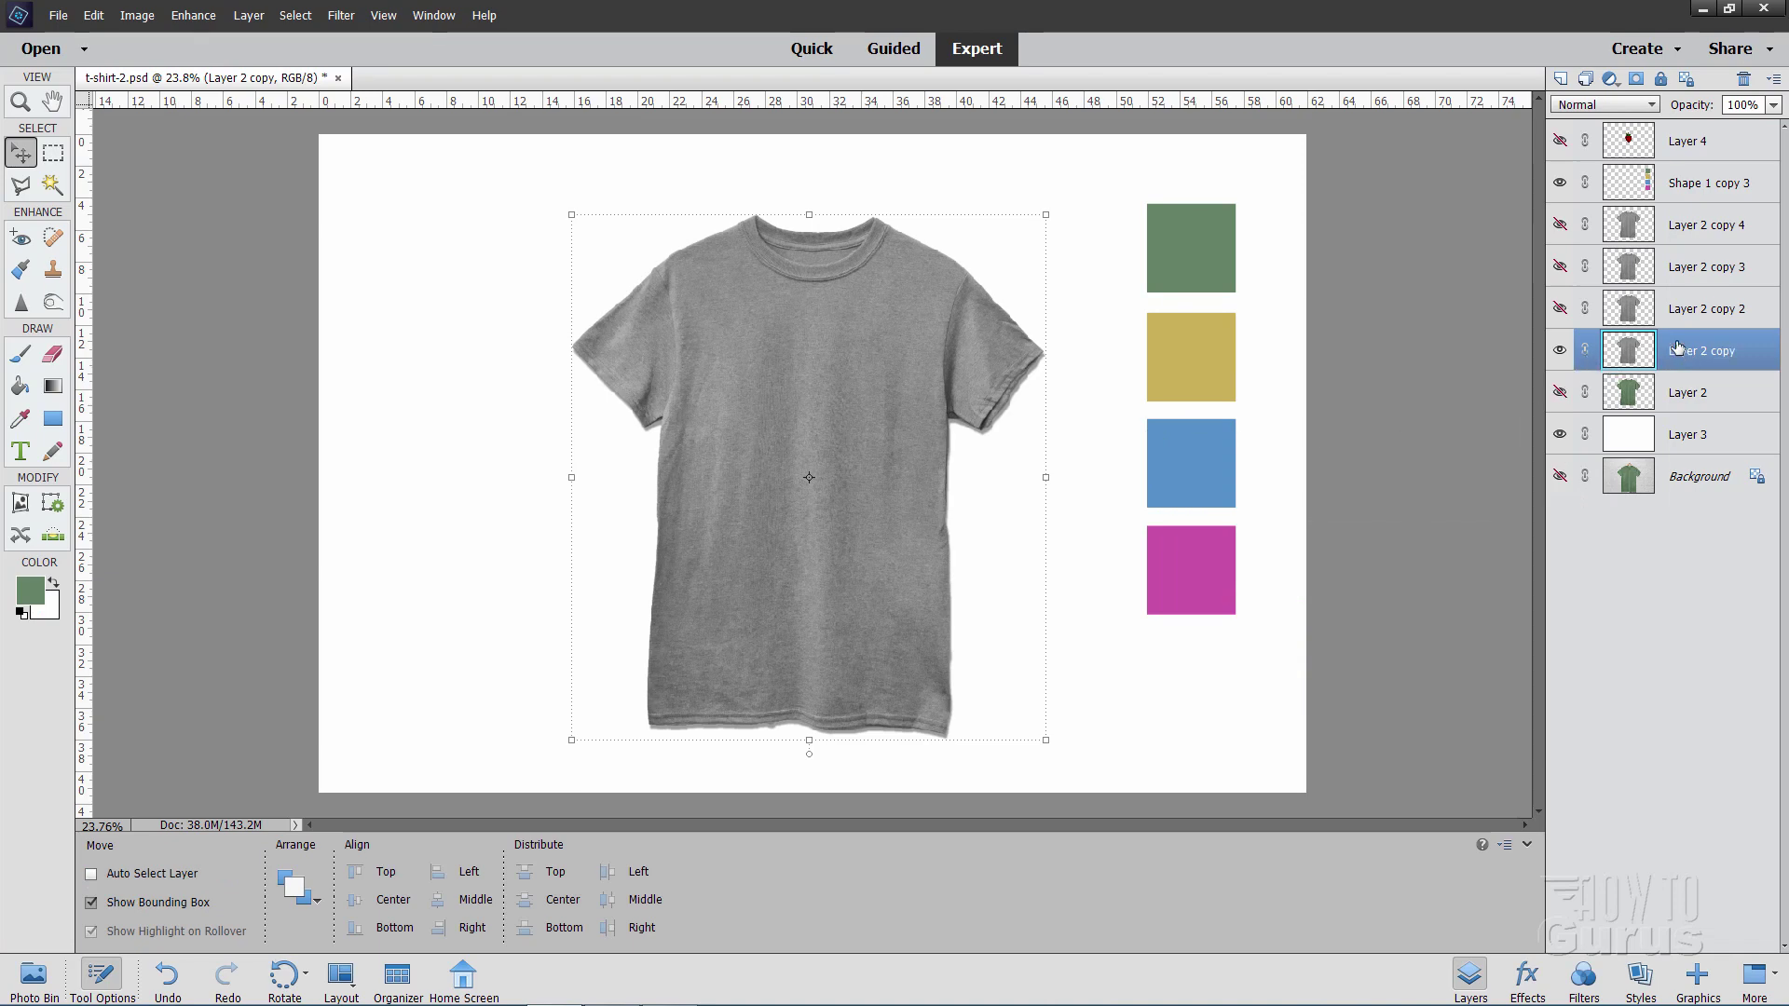
Add a new layer above Layer 2 copy and fill it with the sampled green
{"action": "left_click", "coordinate": [1561, 78]}
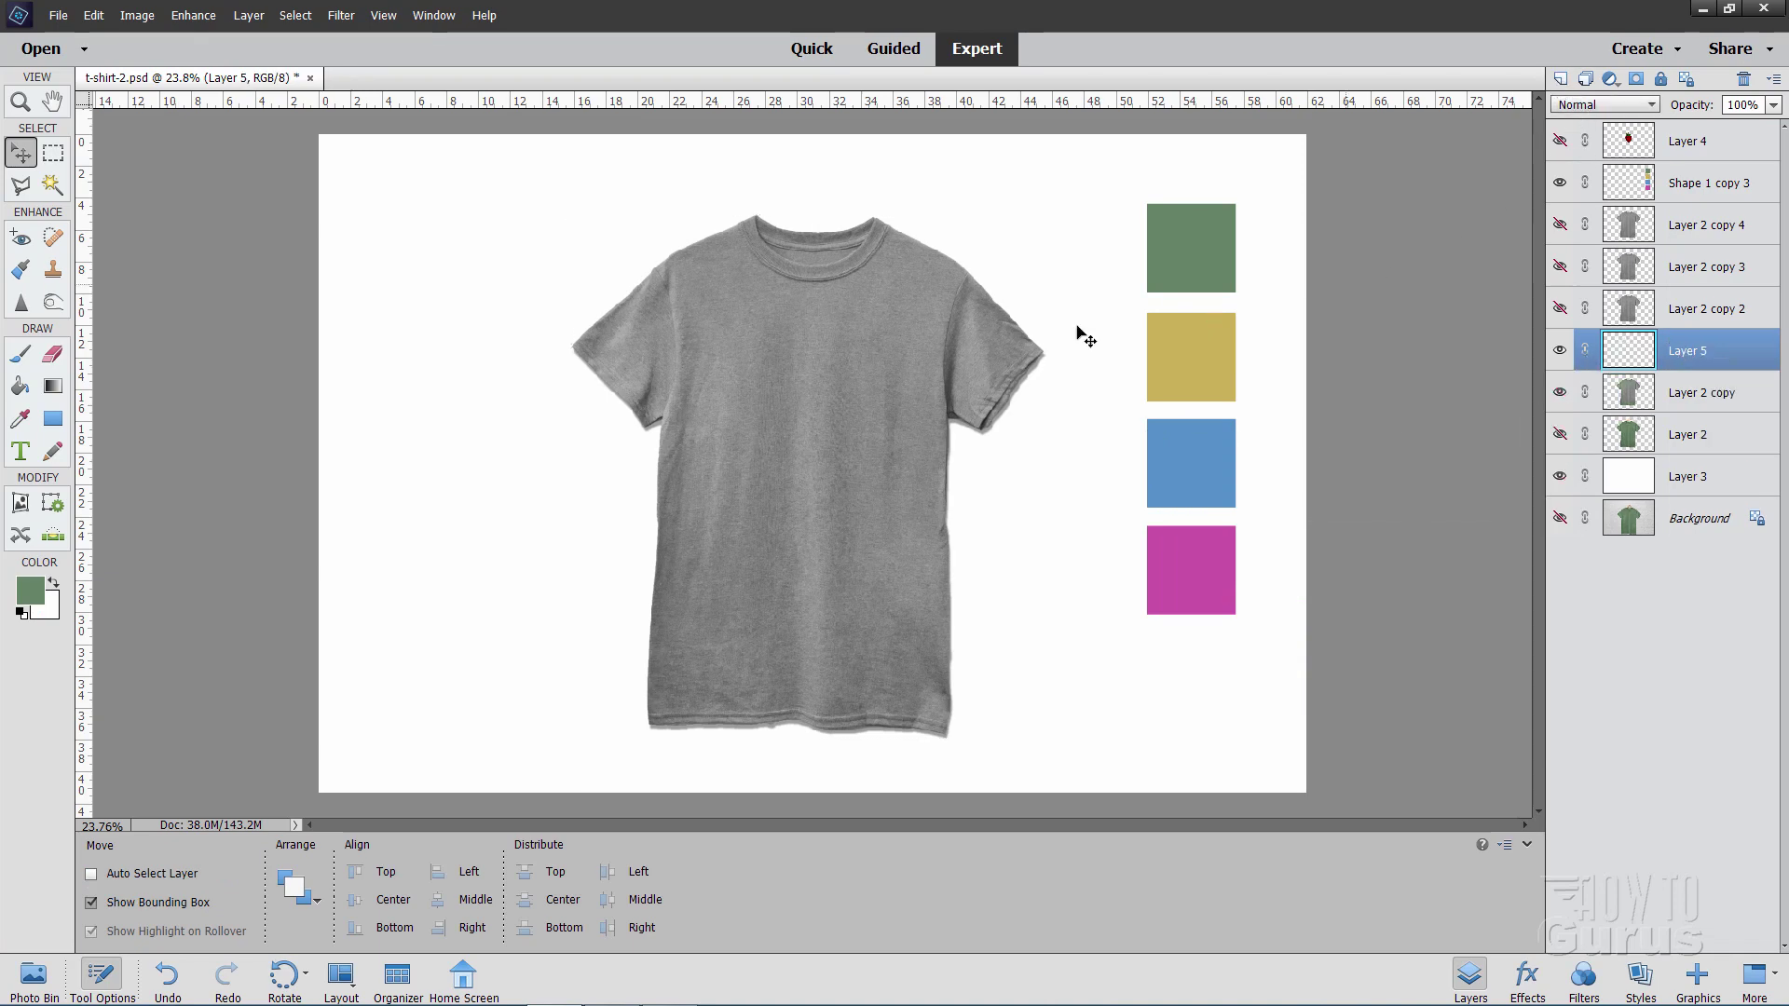
{"action": "left_click", "coordinate": [20, 386]}
{"action": "left_click", "coordinate": [503, 449]}
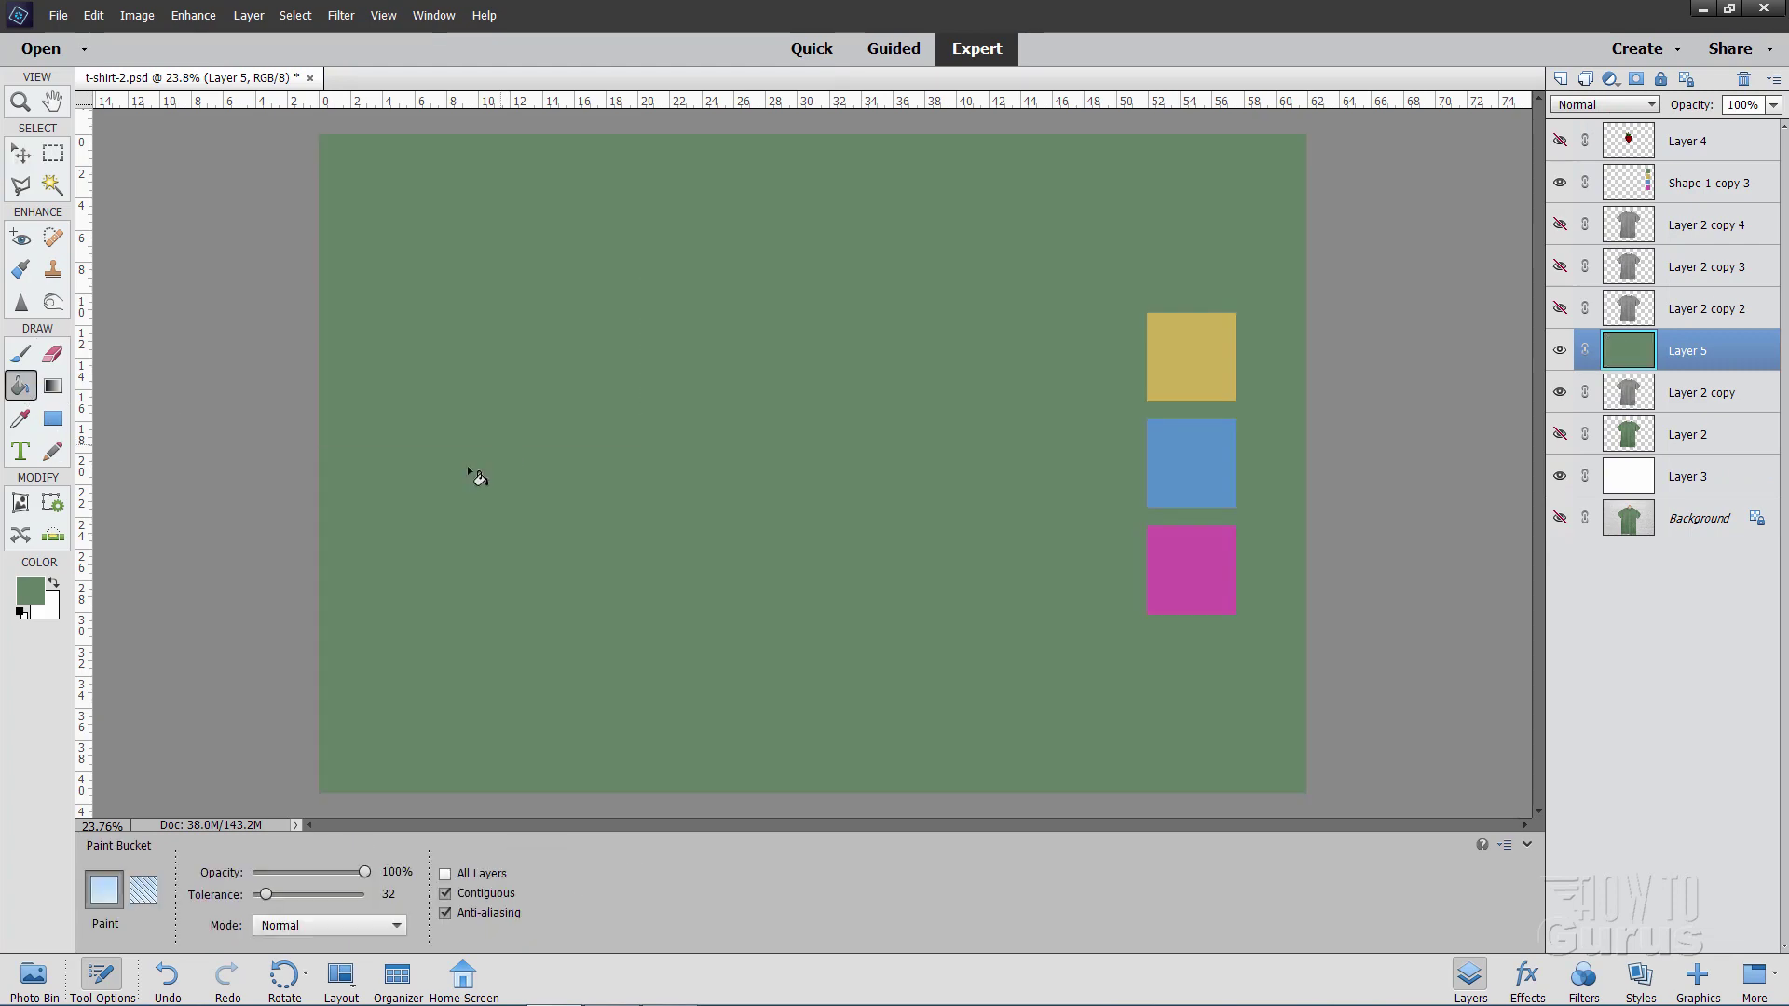
Clip the green fill layer to Layer 2 copy and set its blend mode to Color
{"action": "right_click", "coordinate": [1682, 357]}
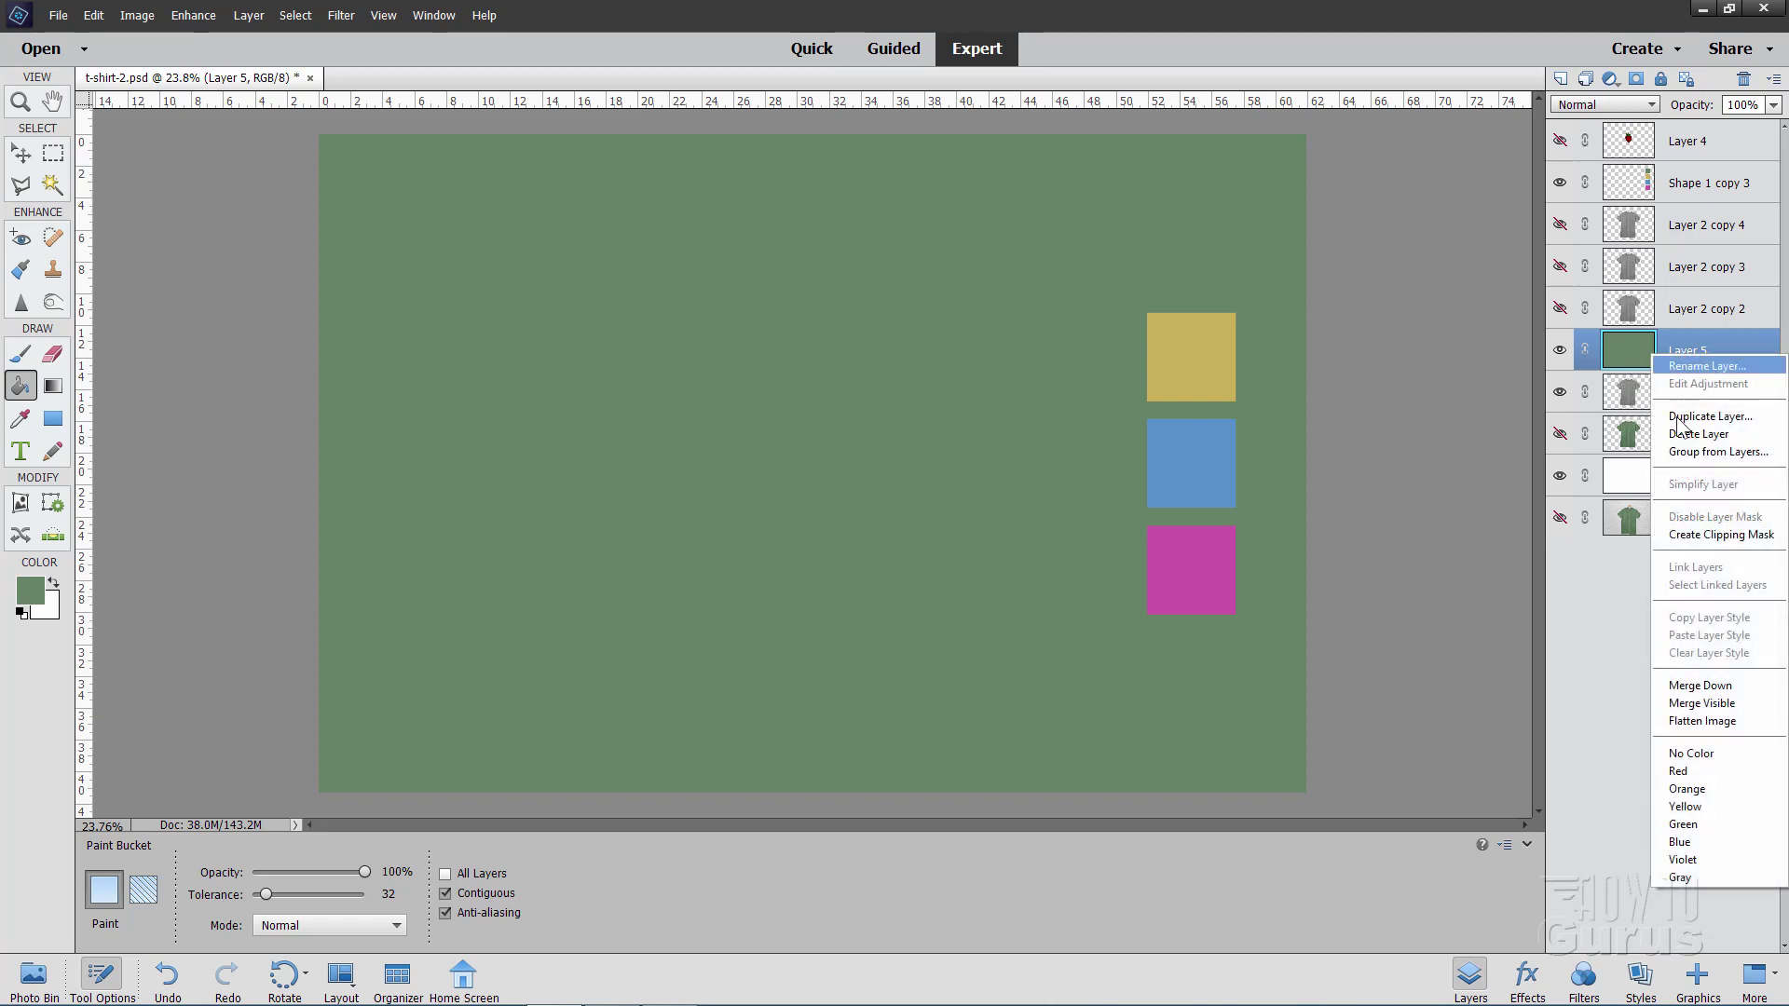
{"action": "left_click", "coordinate": [1688, 537]}
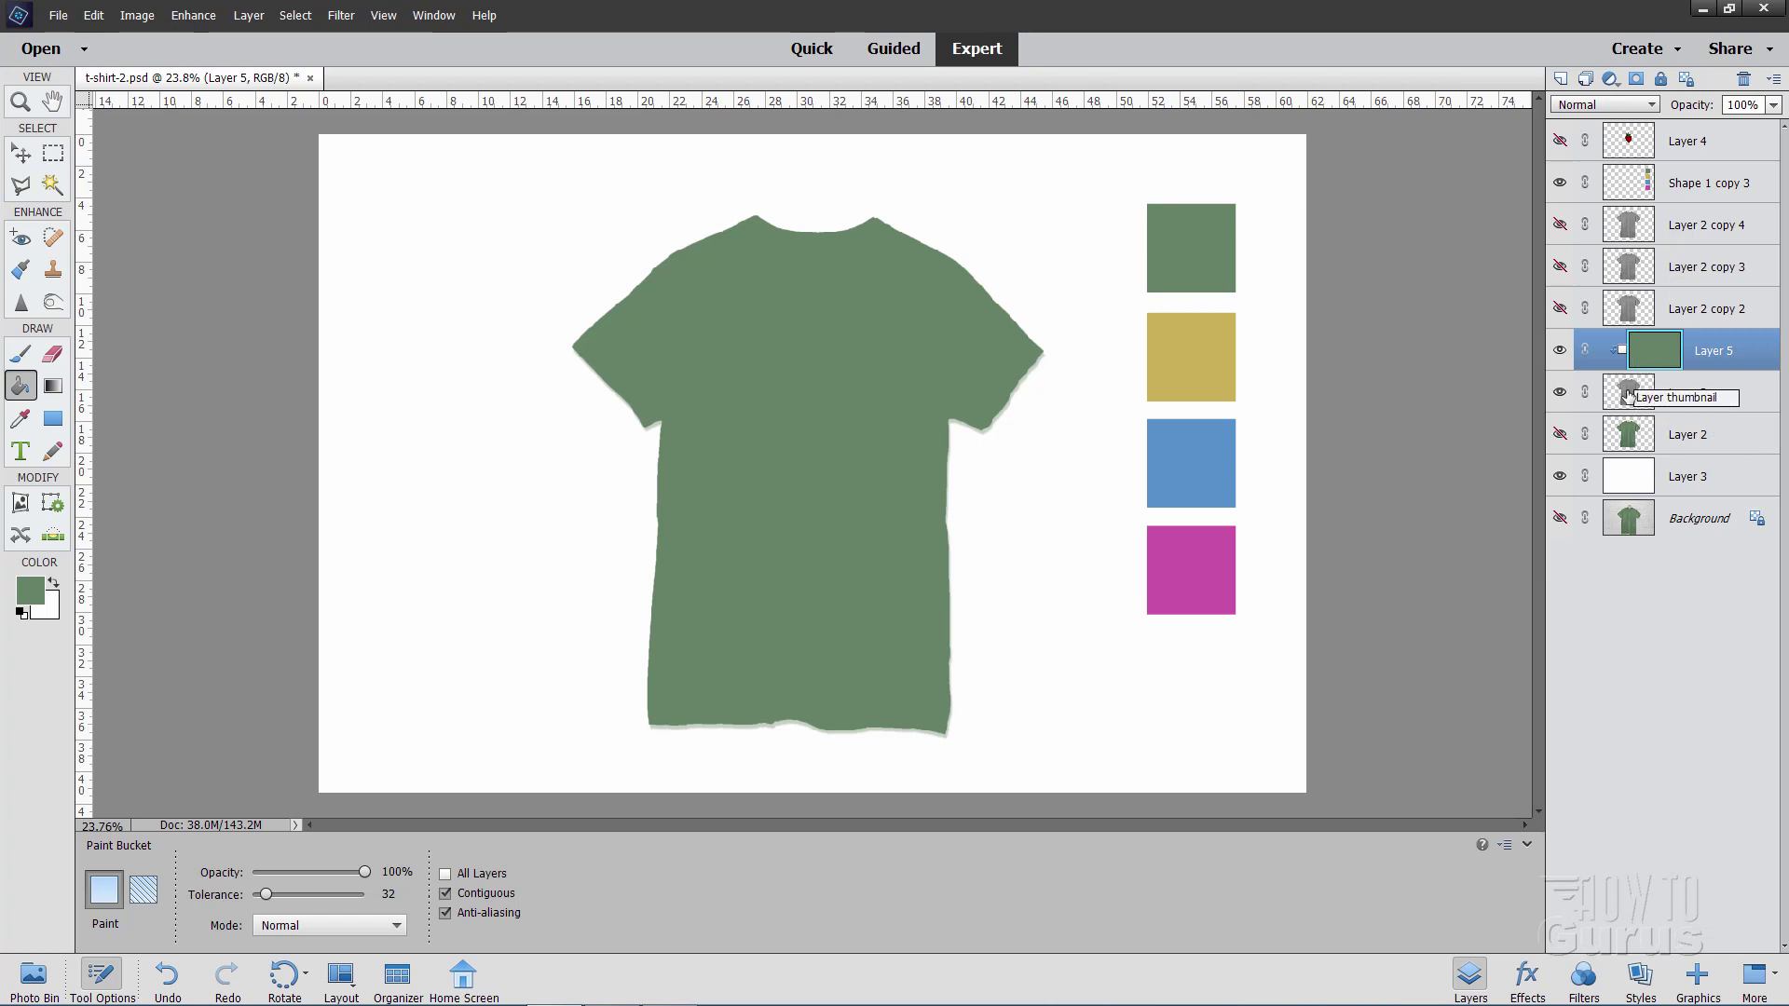
{"action": "left_click", "coordinate": [1589, 106]}
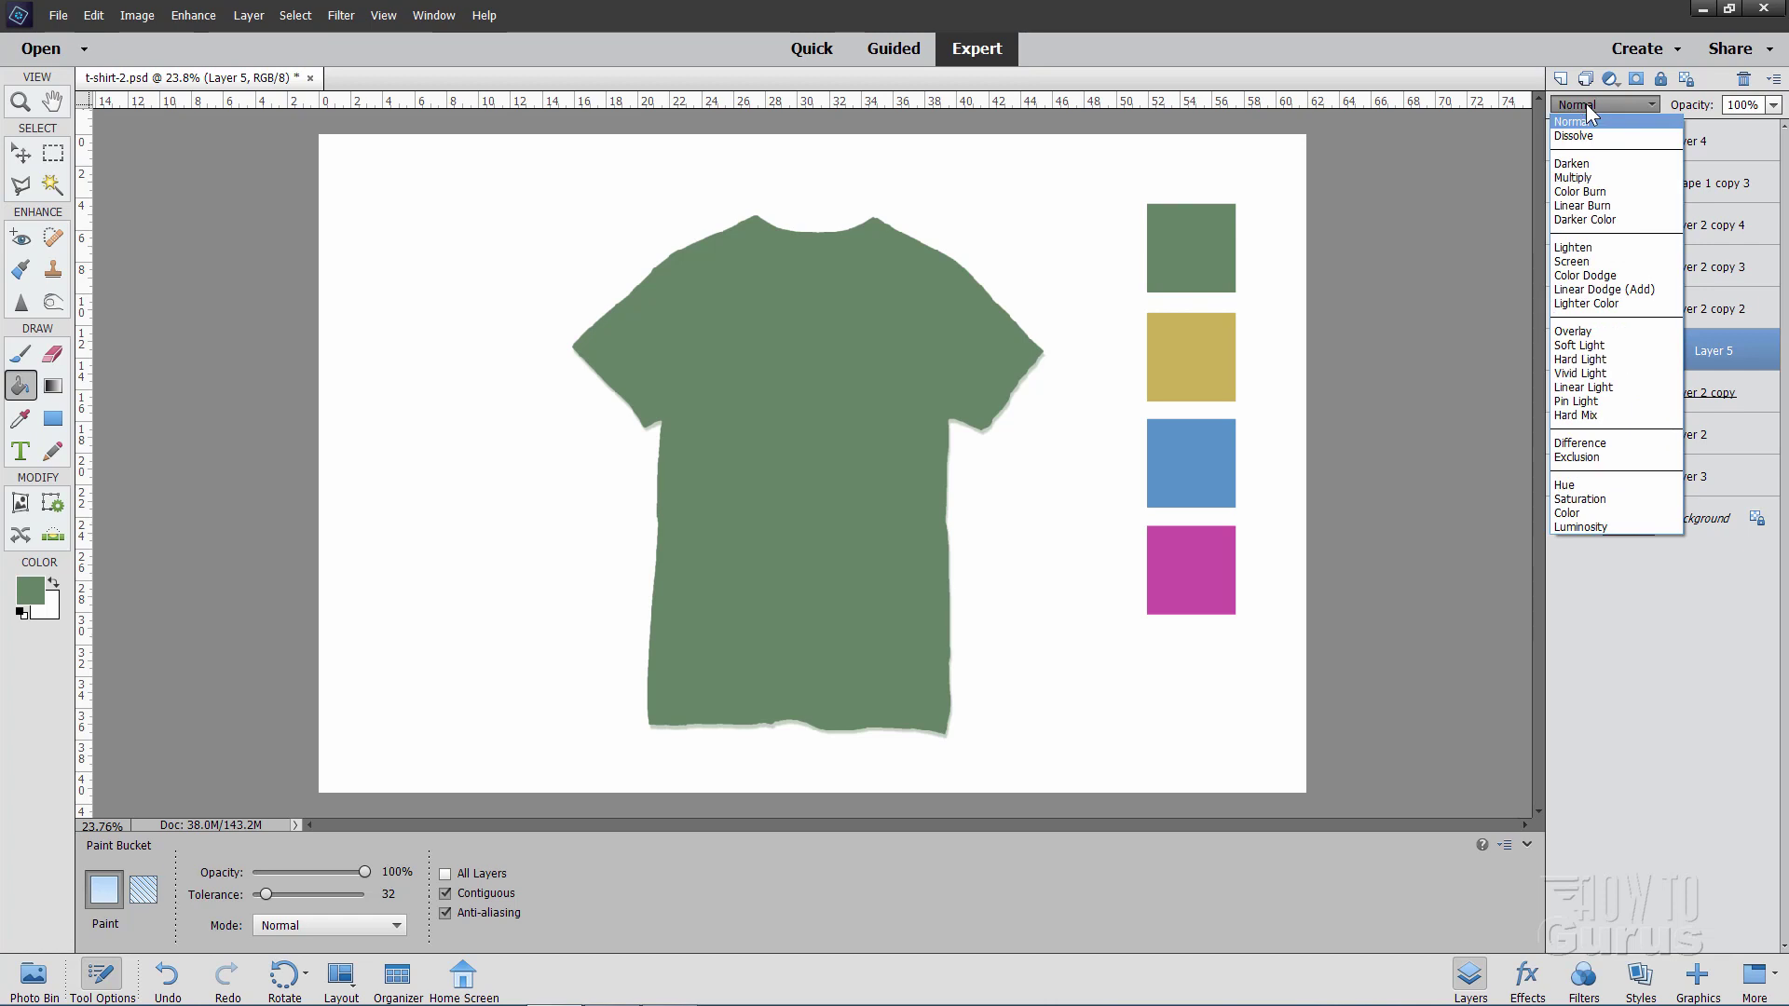
{"action": "left_click", "coordinate": [1587, 513]}
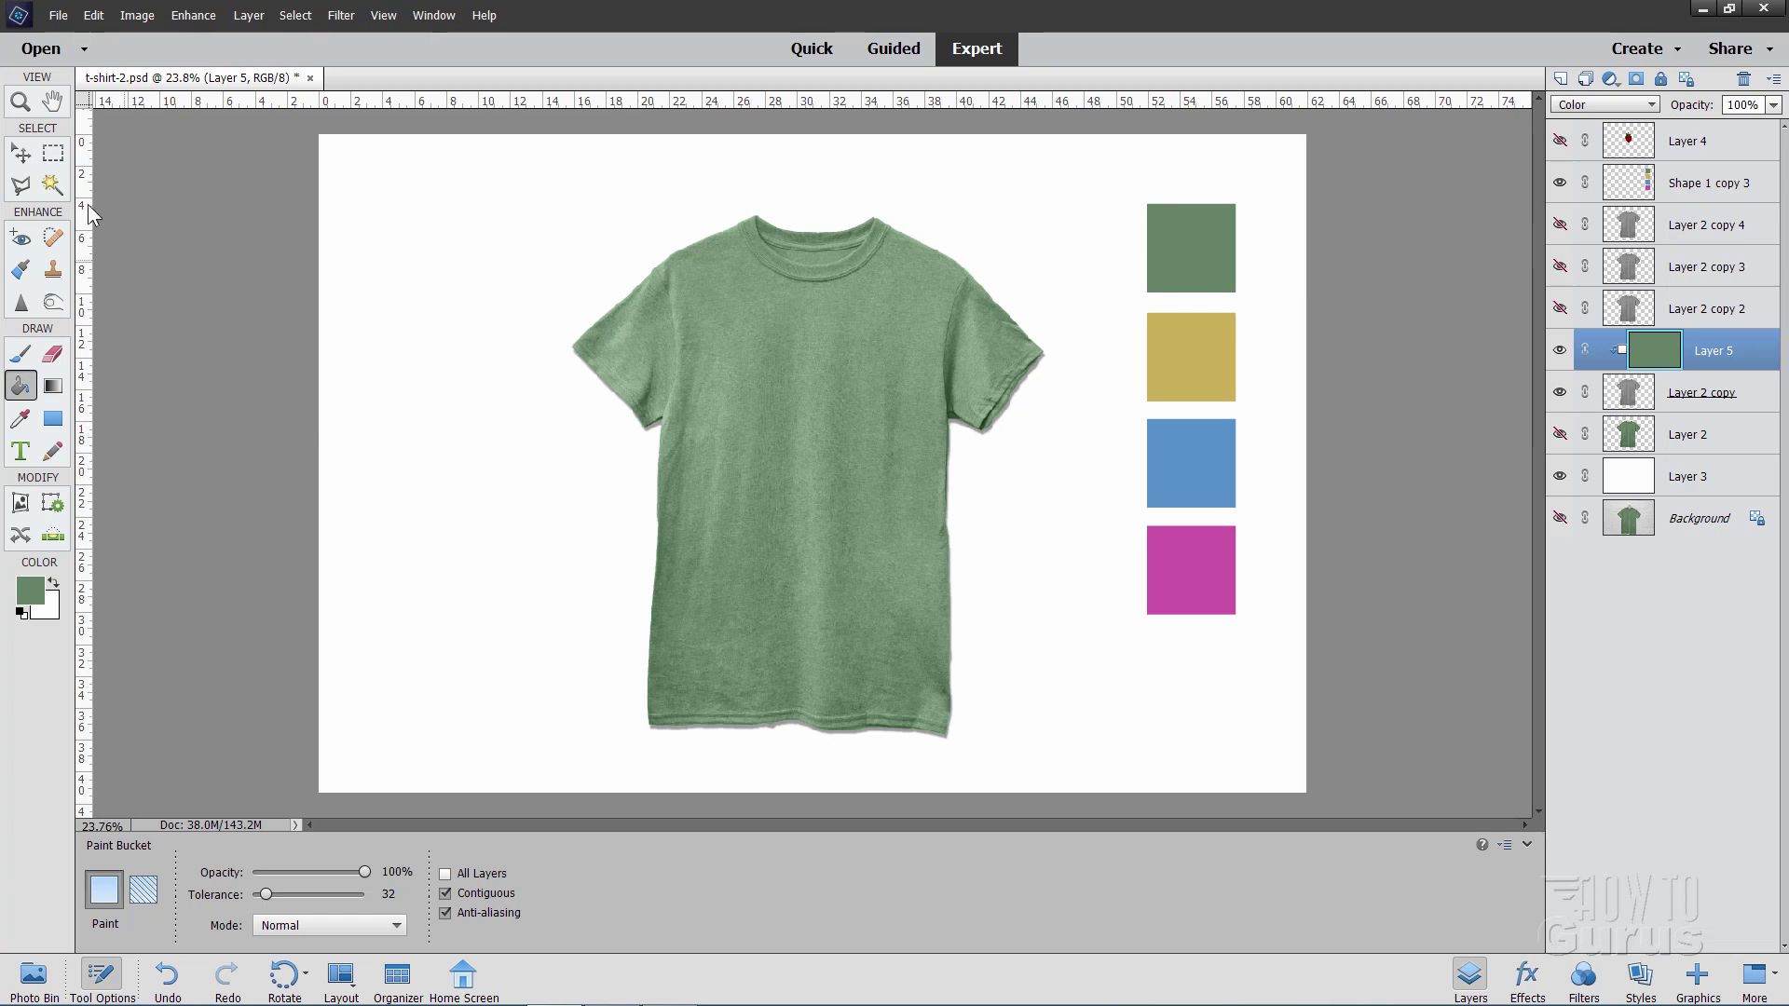
Add a Levels adjustment layer clipped to Layer 2 copy and set its midtone value to 0.77
{"action": "left_click", "coordinate": [31, 157]}
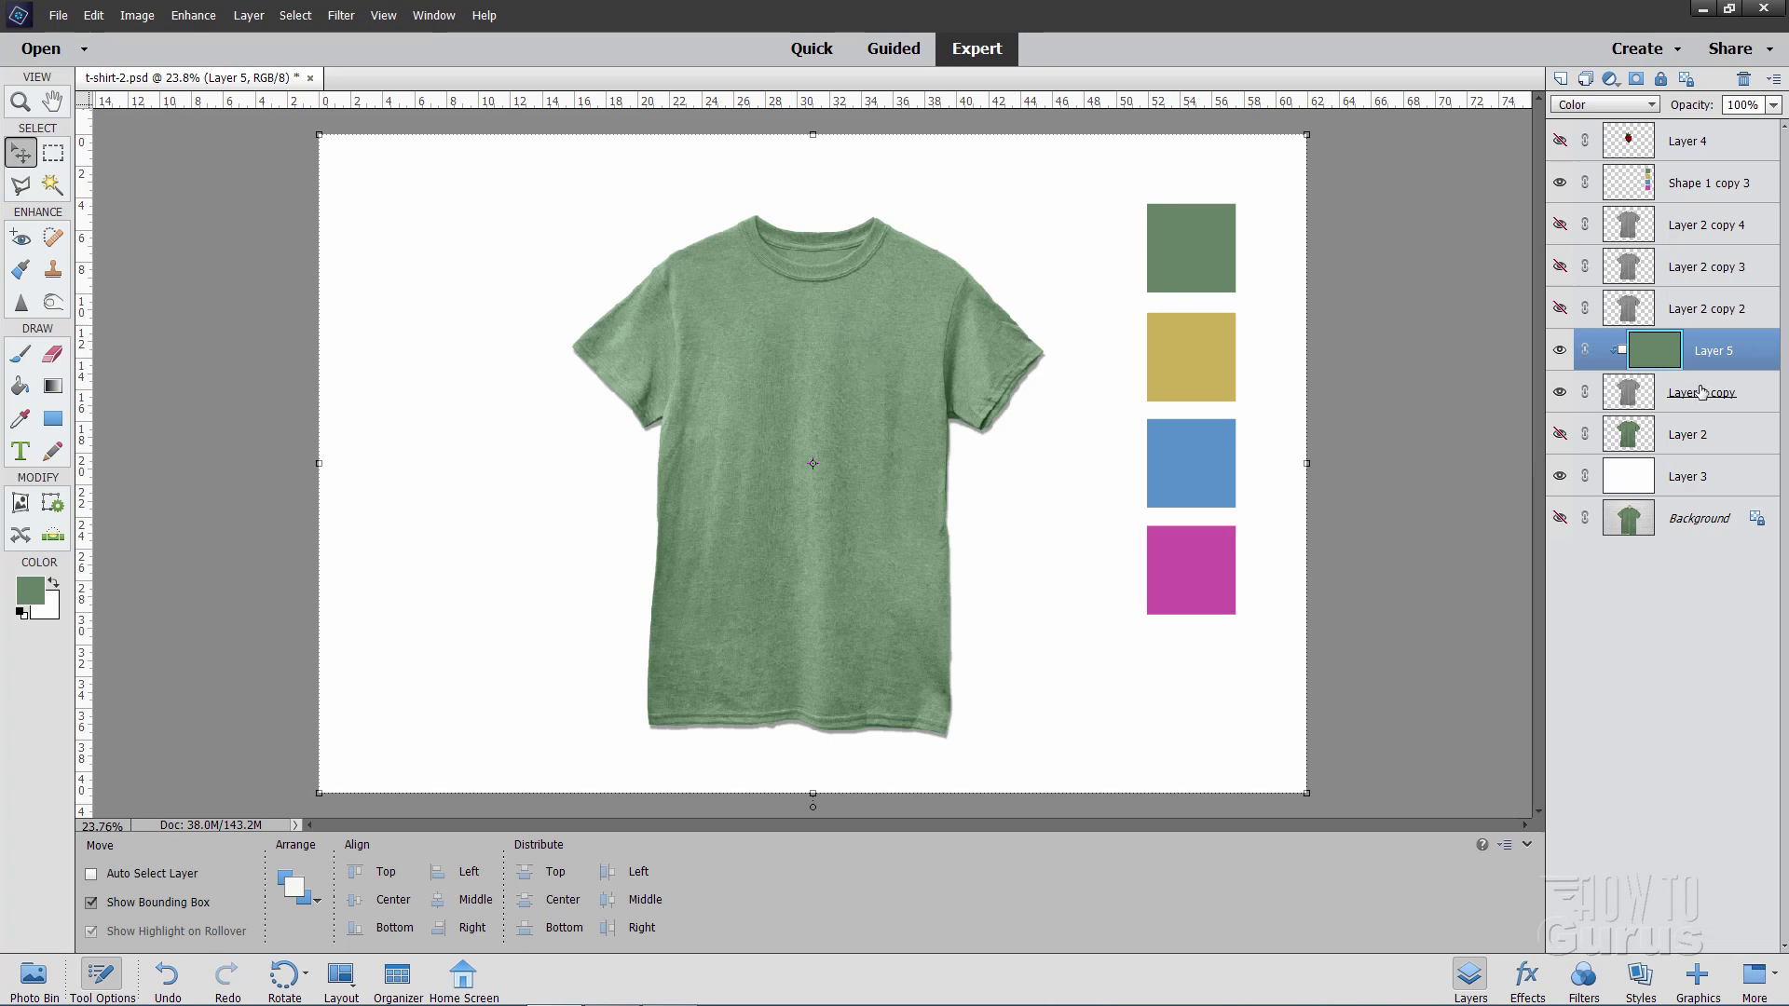
{"action": "left_click", "coordinate": [1630, 399]}
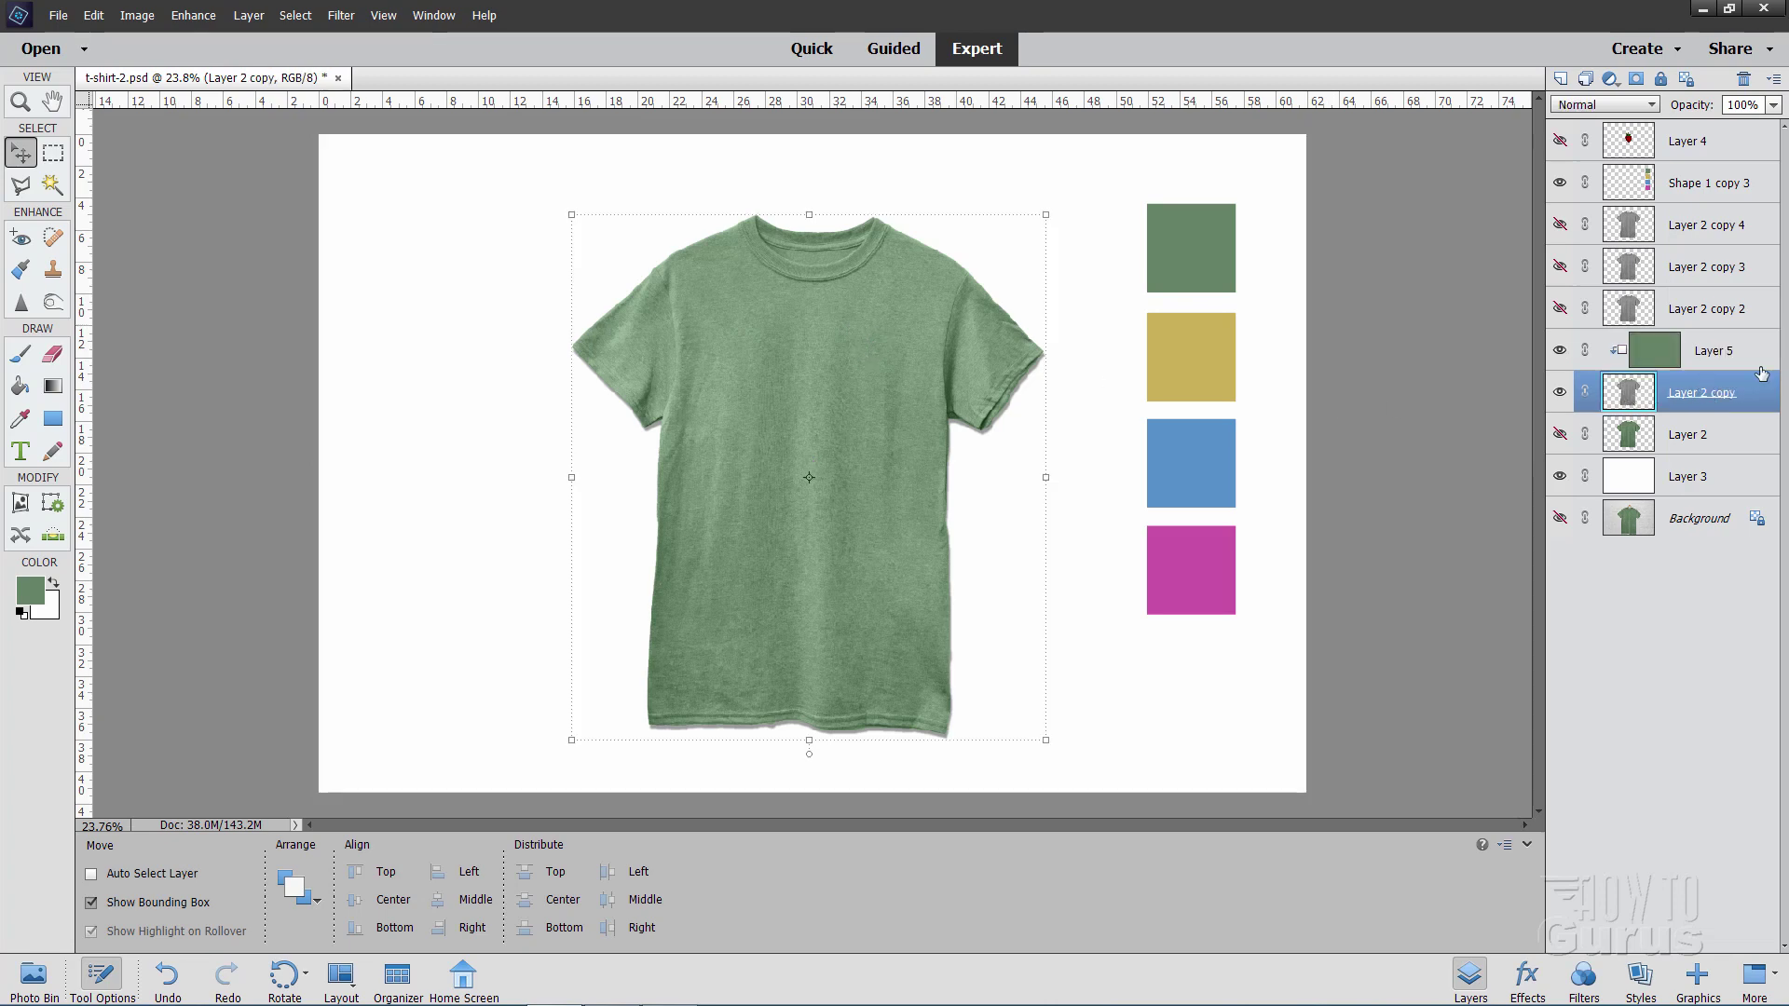
{"action": "left_click", "coordinate": [247, 16]}
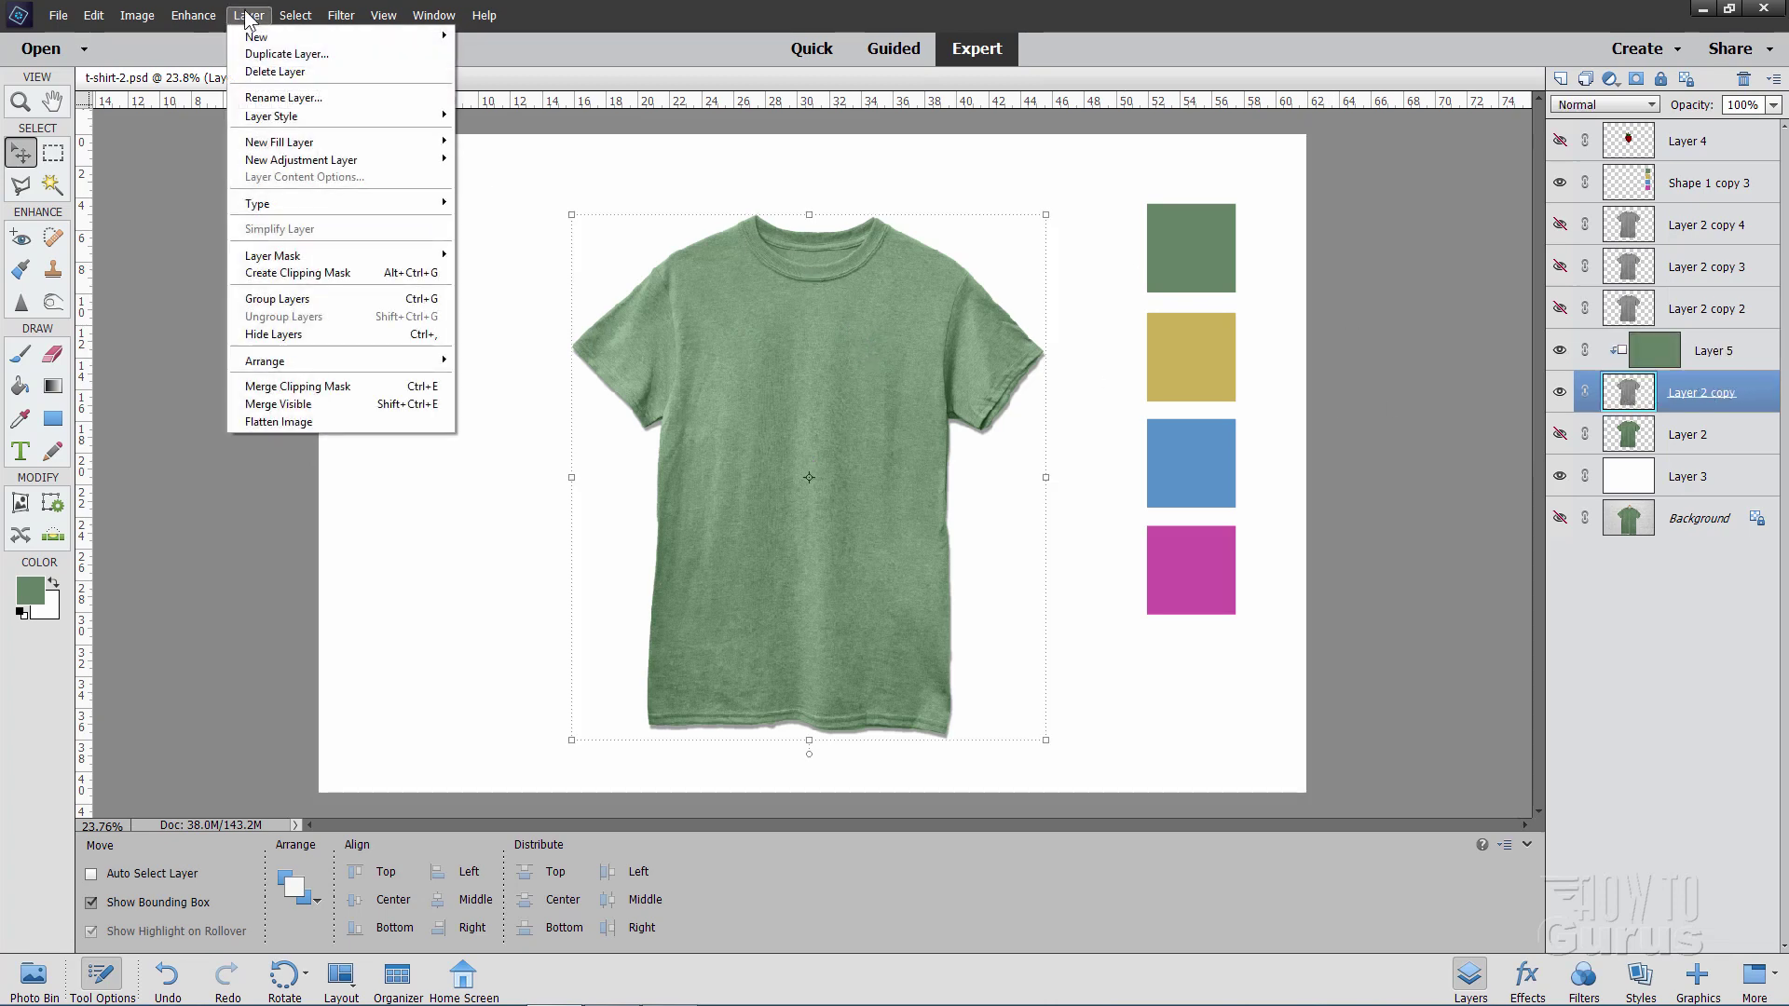
{"action": "mouse_move", "coordinate": [292, 164]}
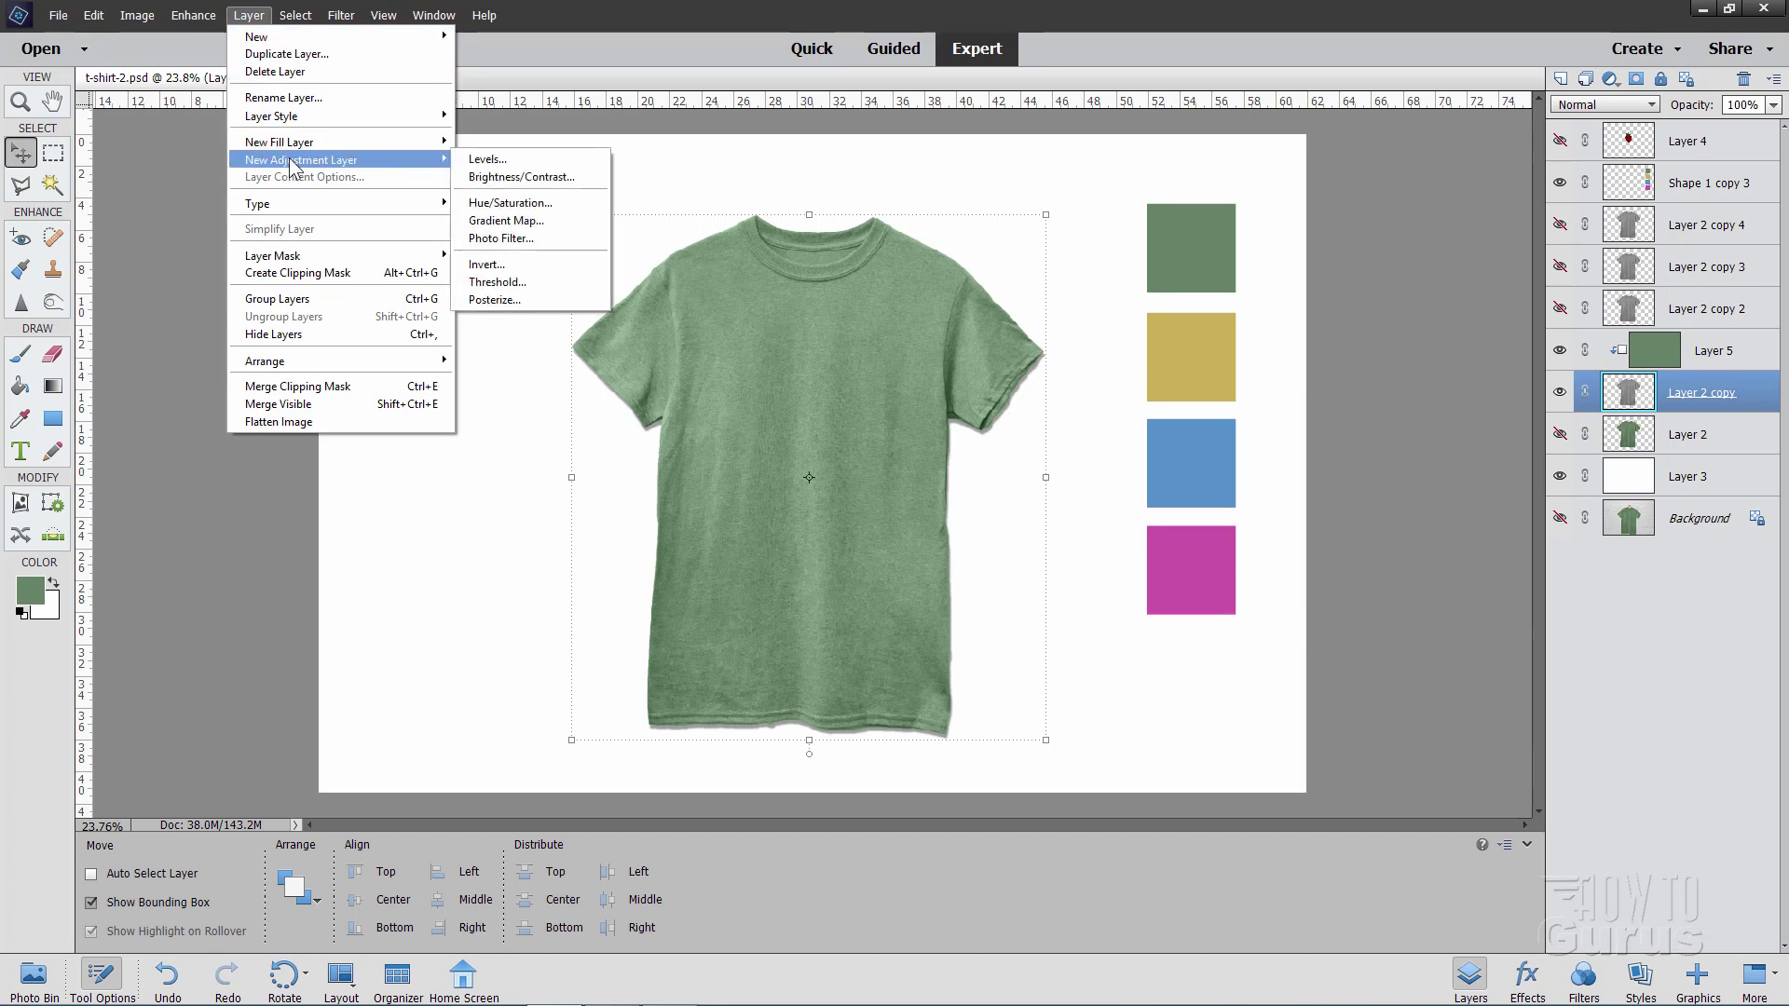
{"action": "left_click", "coordinate": [471, 158]}
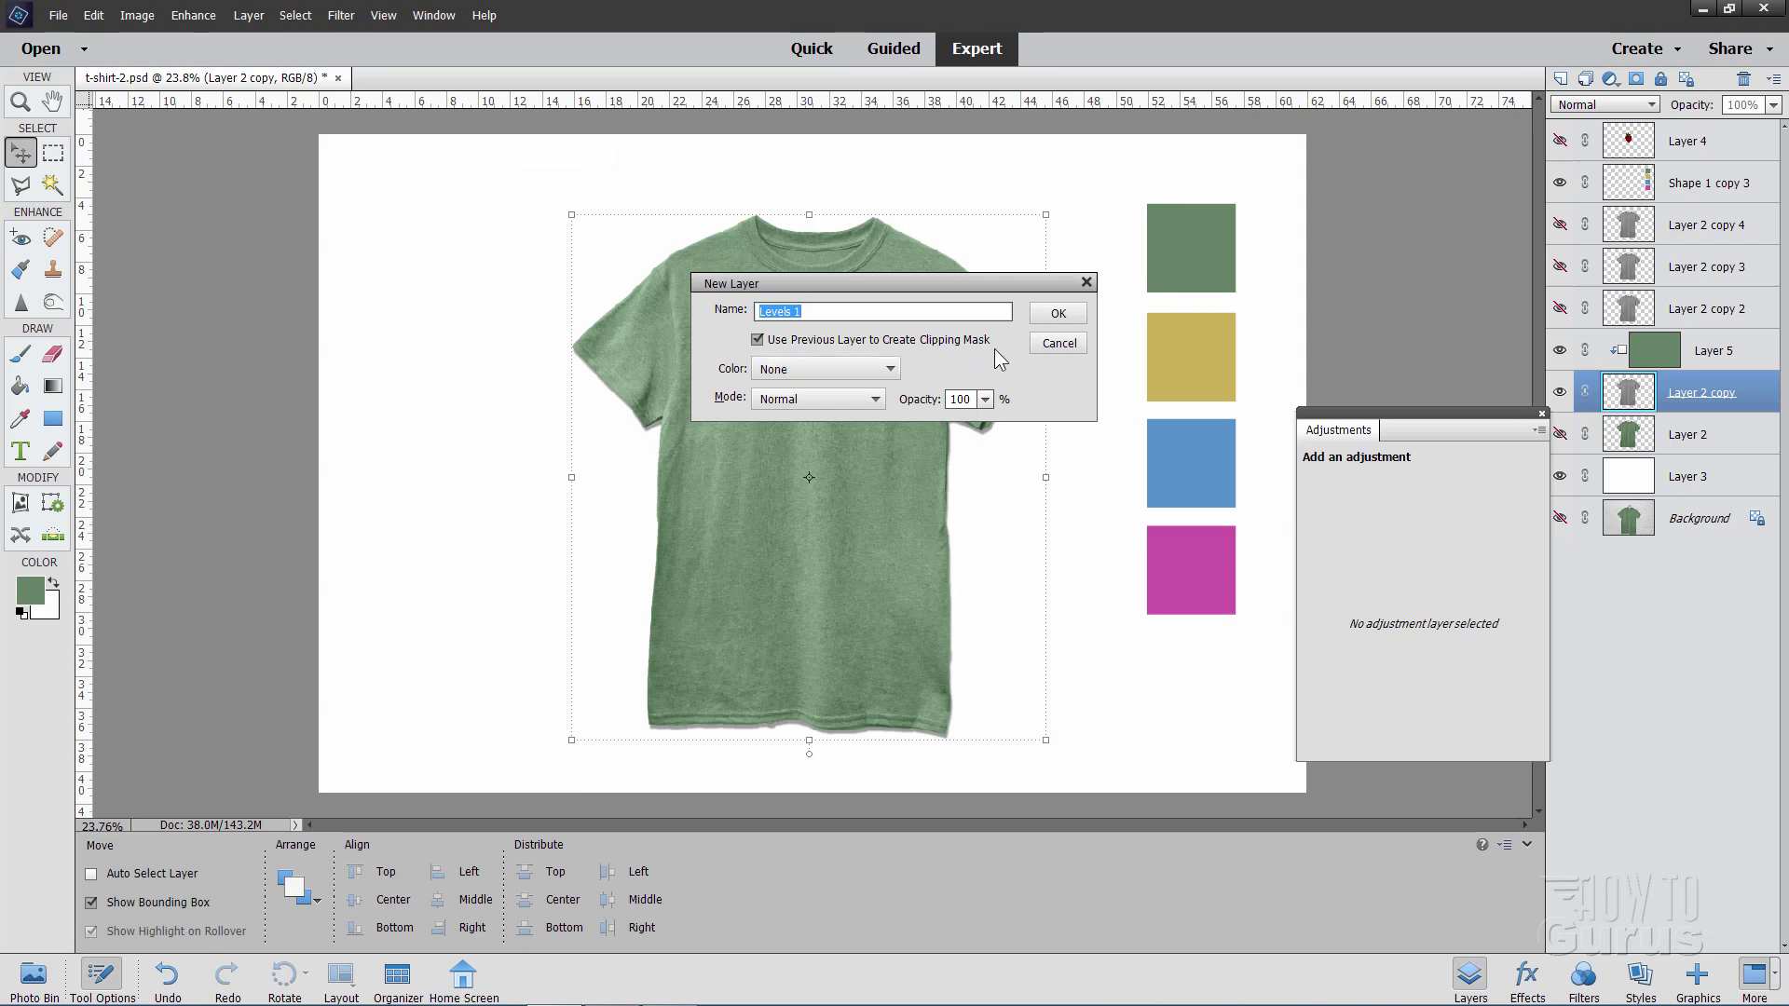
{"action": "left_click", "coordinate": [1056, 313]}
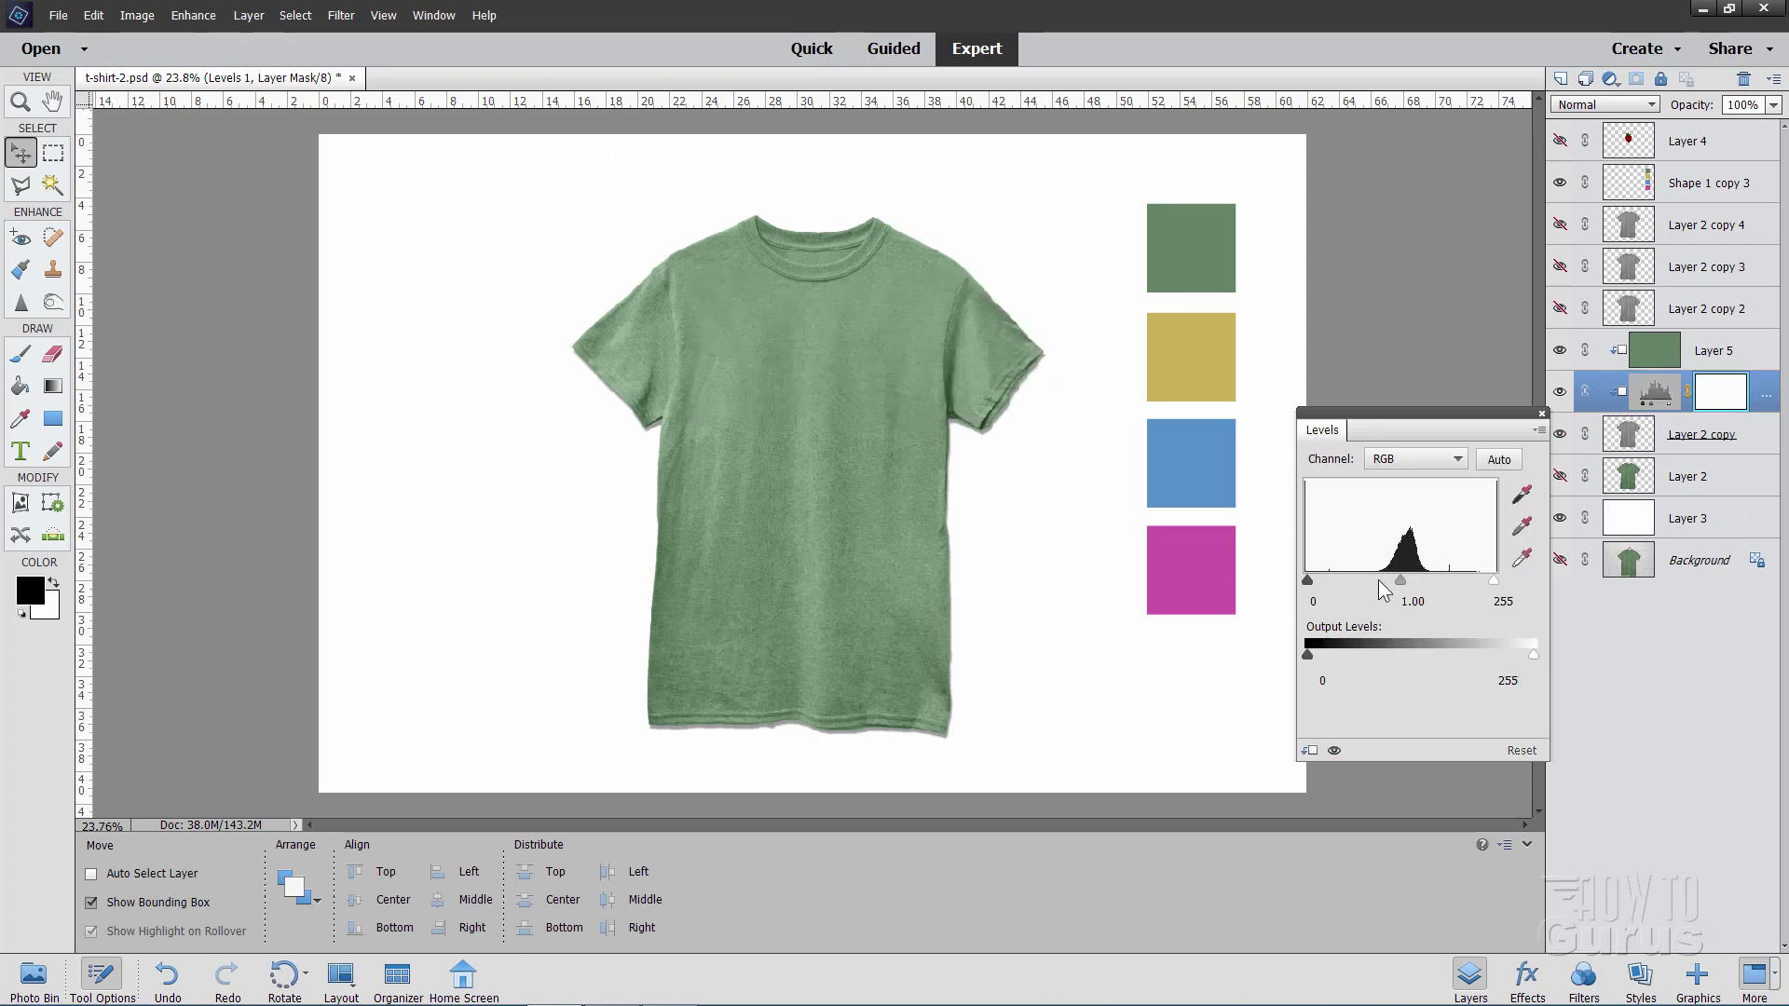
{"action": "left_click_drag", "start_coordinate": [1401, 581], "coordinate": [1417, 592]}
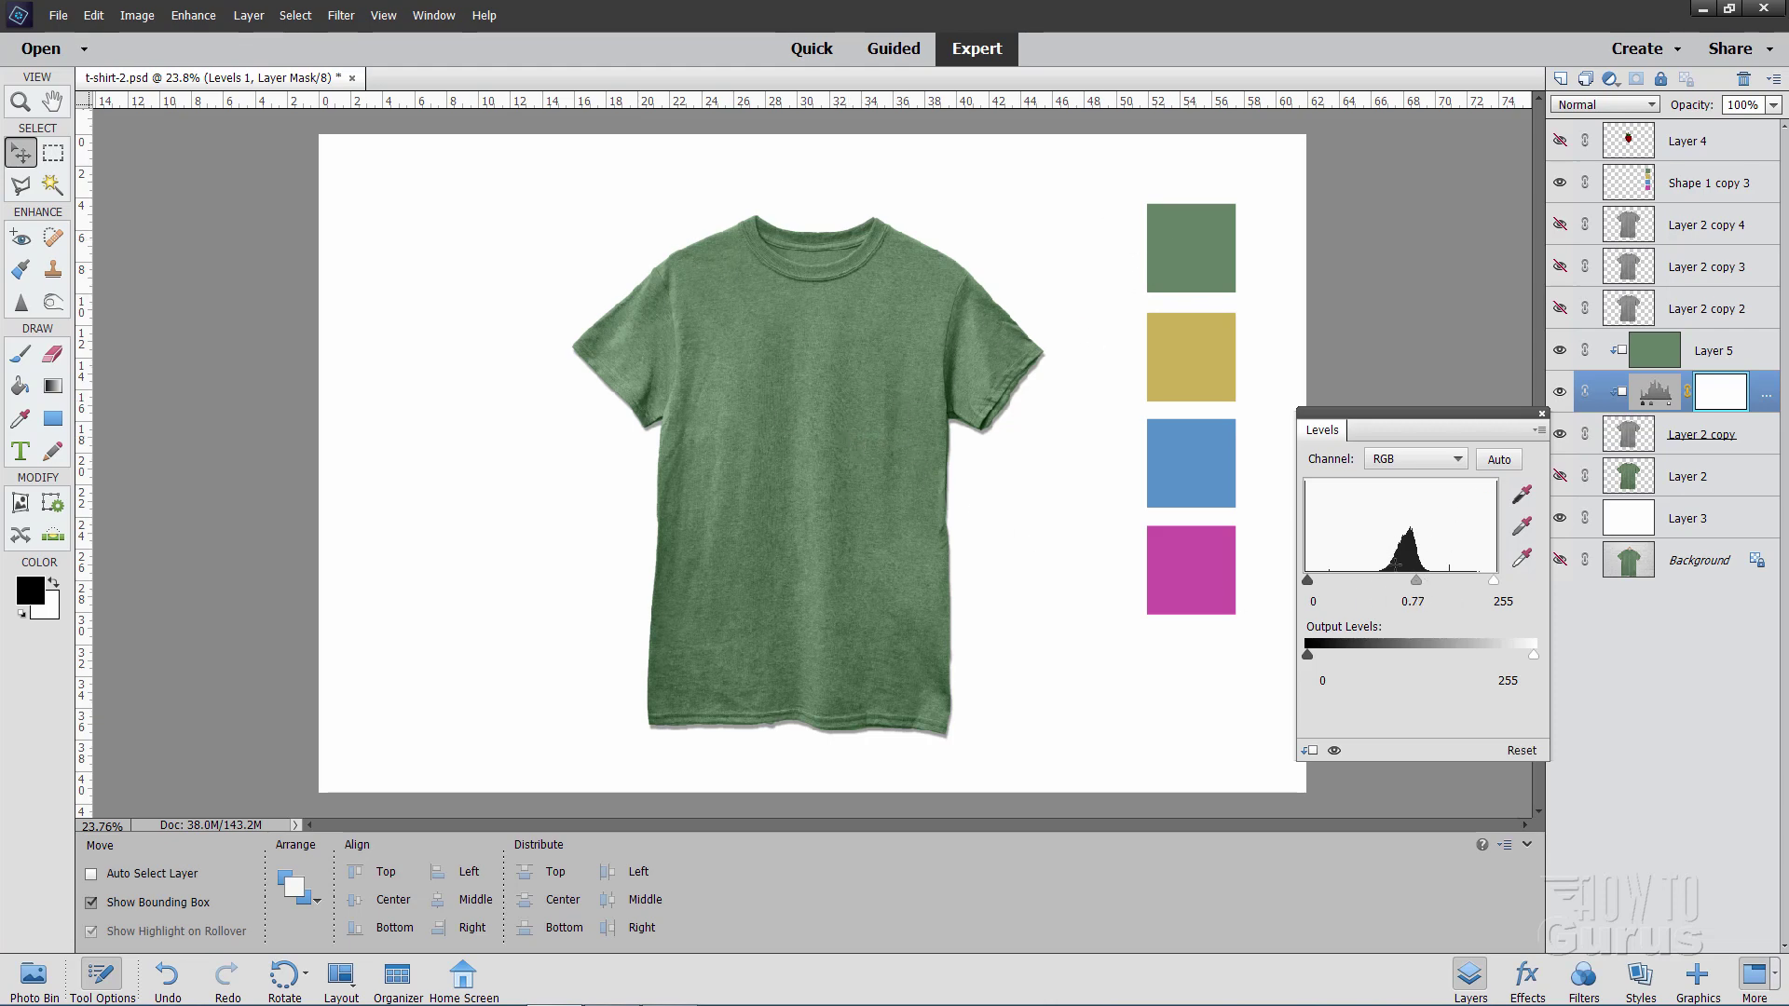
{"action": "left_click", "coordinate": [1541, 411]}
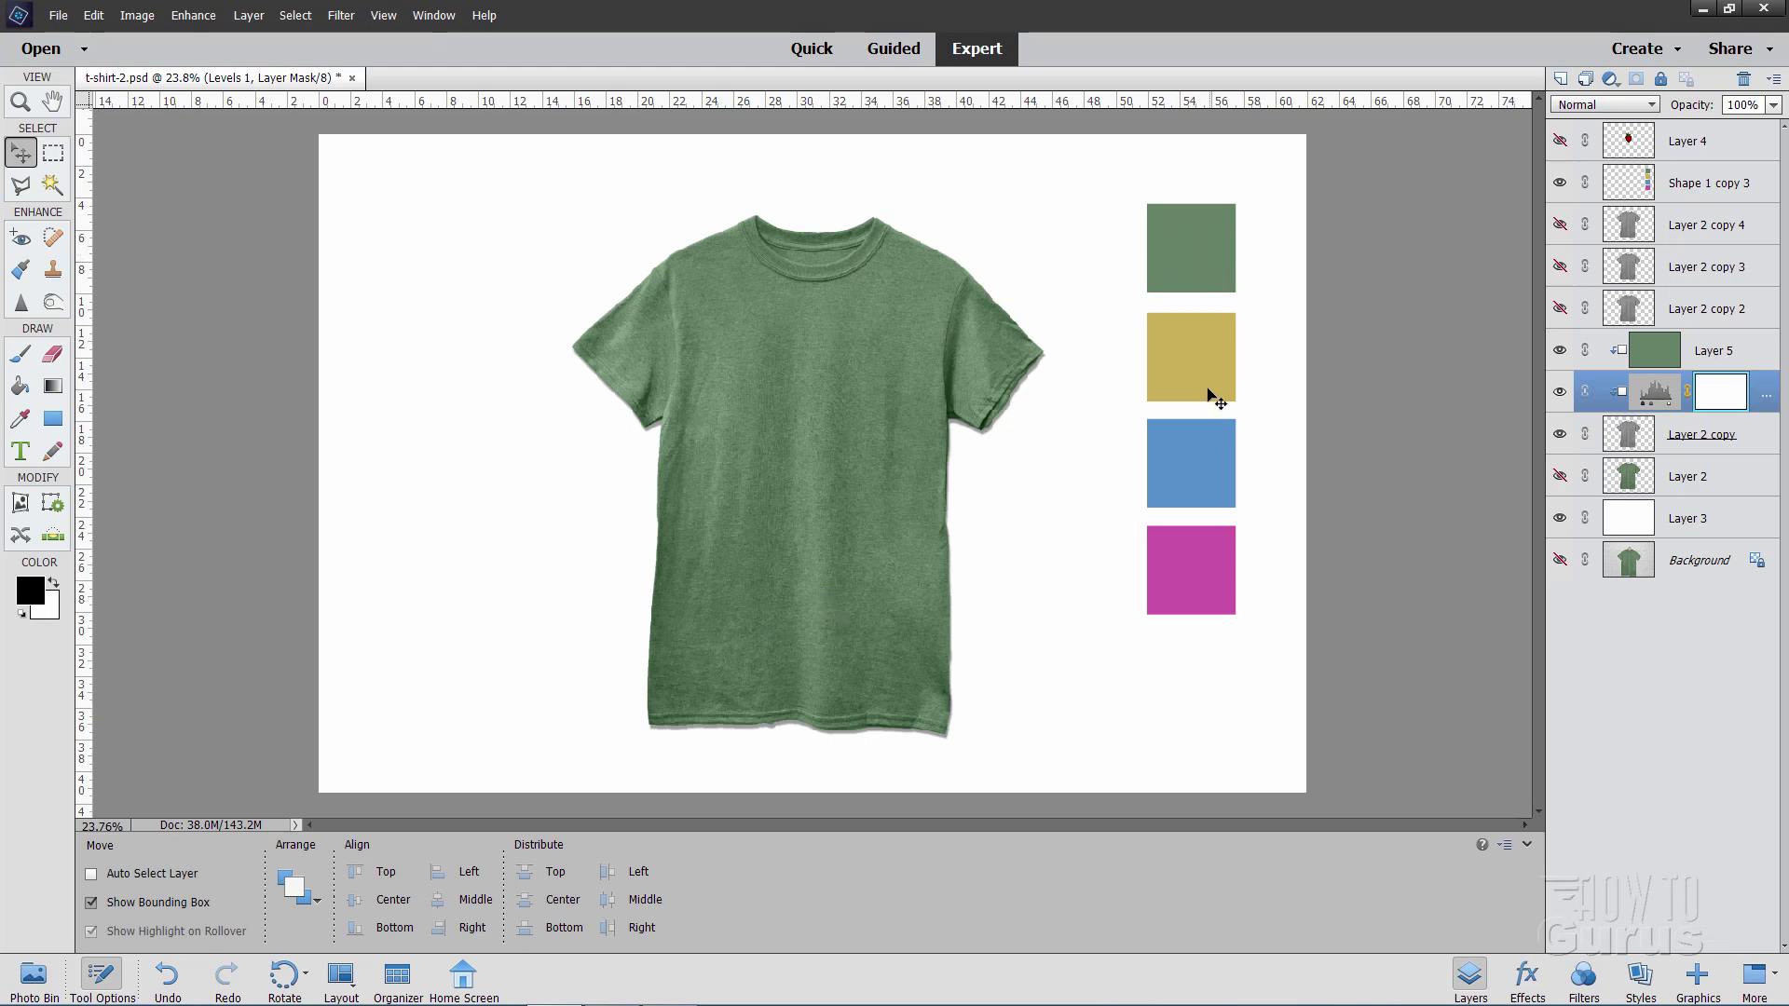
Hide Layer 2 copy with its Levels and green fill layers, and show and select Layer 2 copy 2
{"action": "left_click", "coordinate": [1560, 434]}
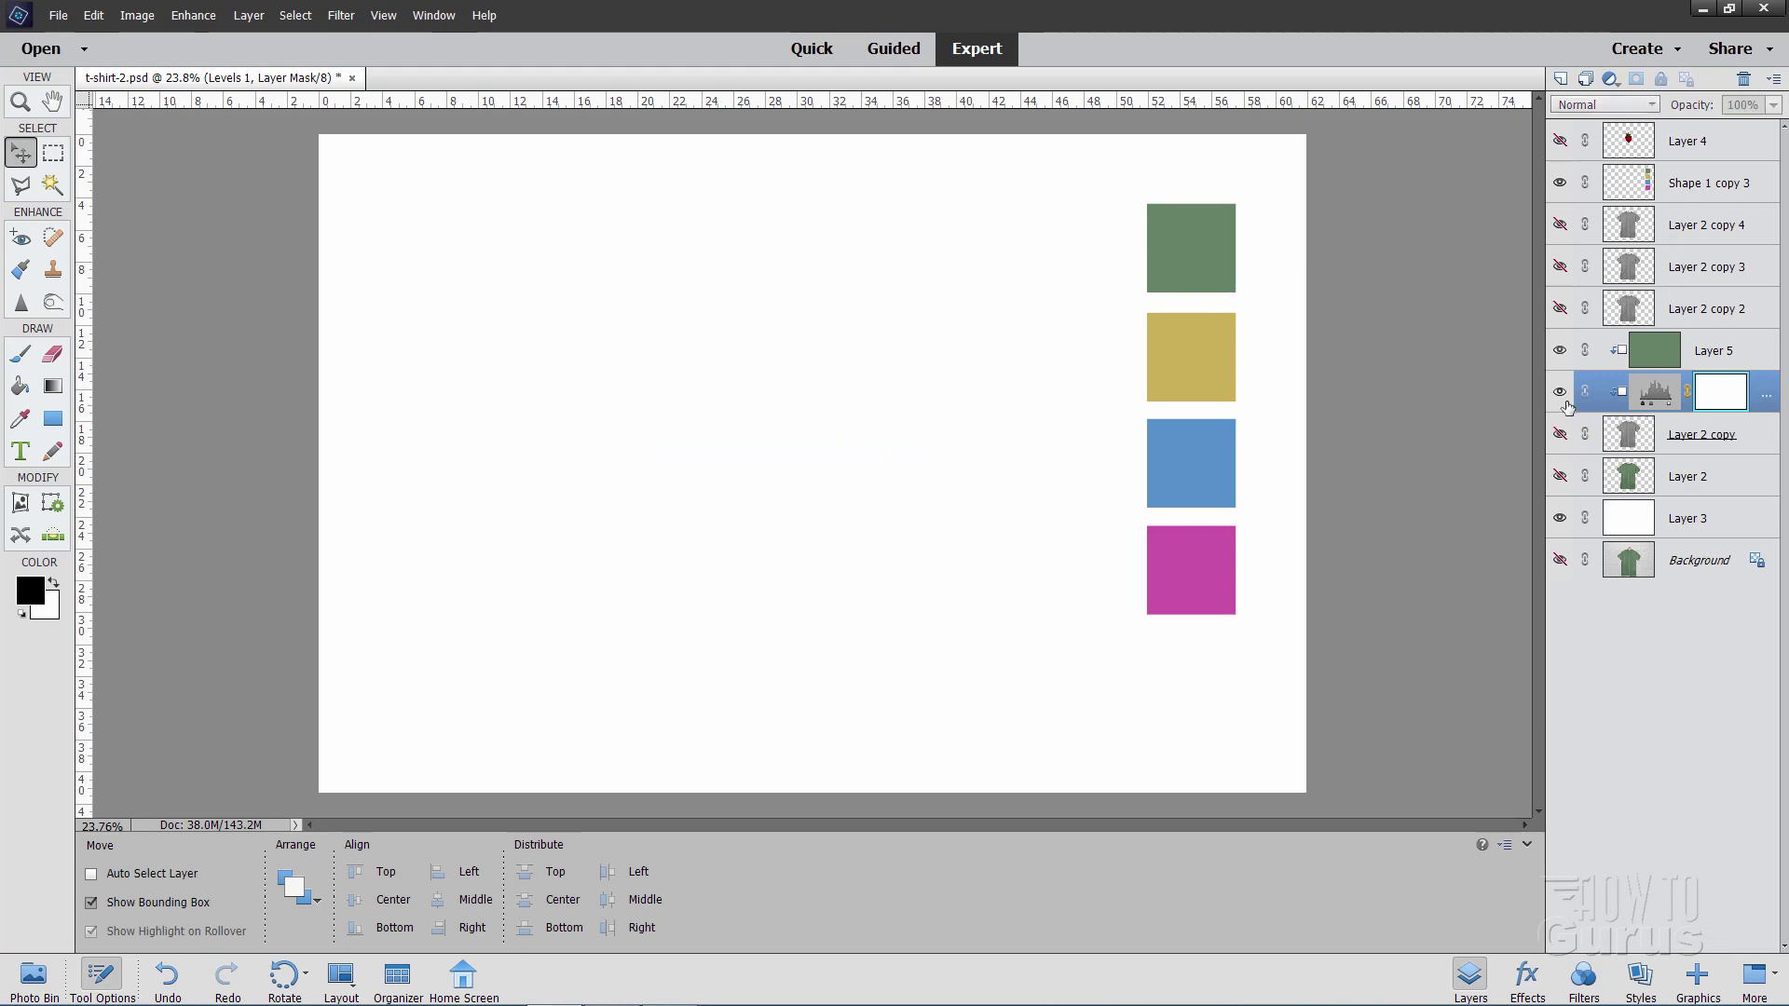
{"action": "left_click", "coordinate": [1560, 435]}
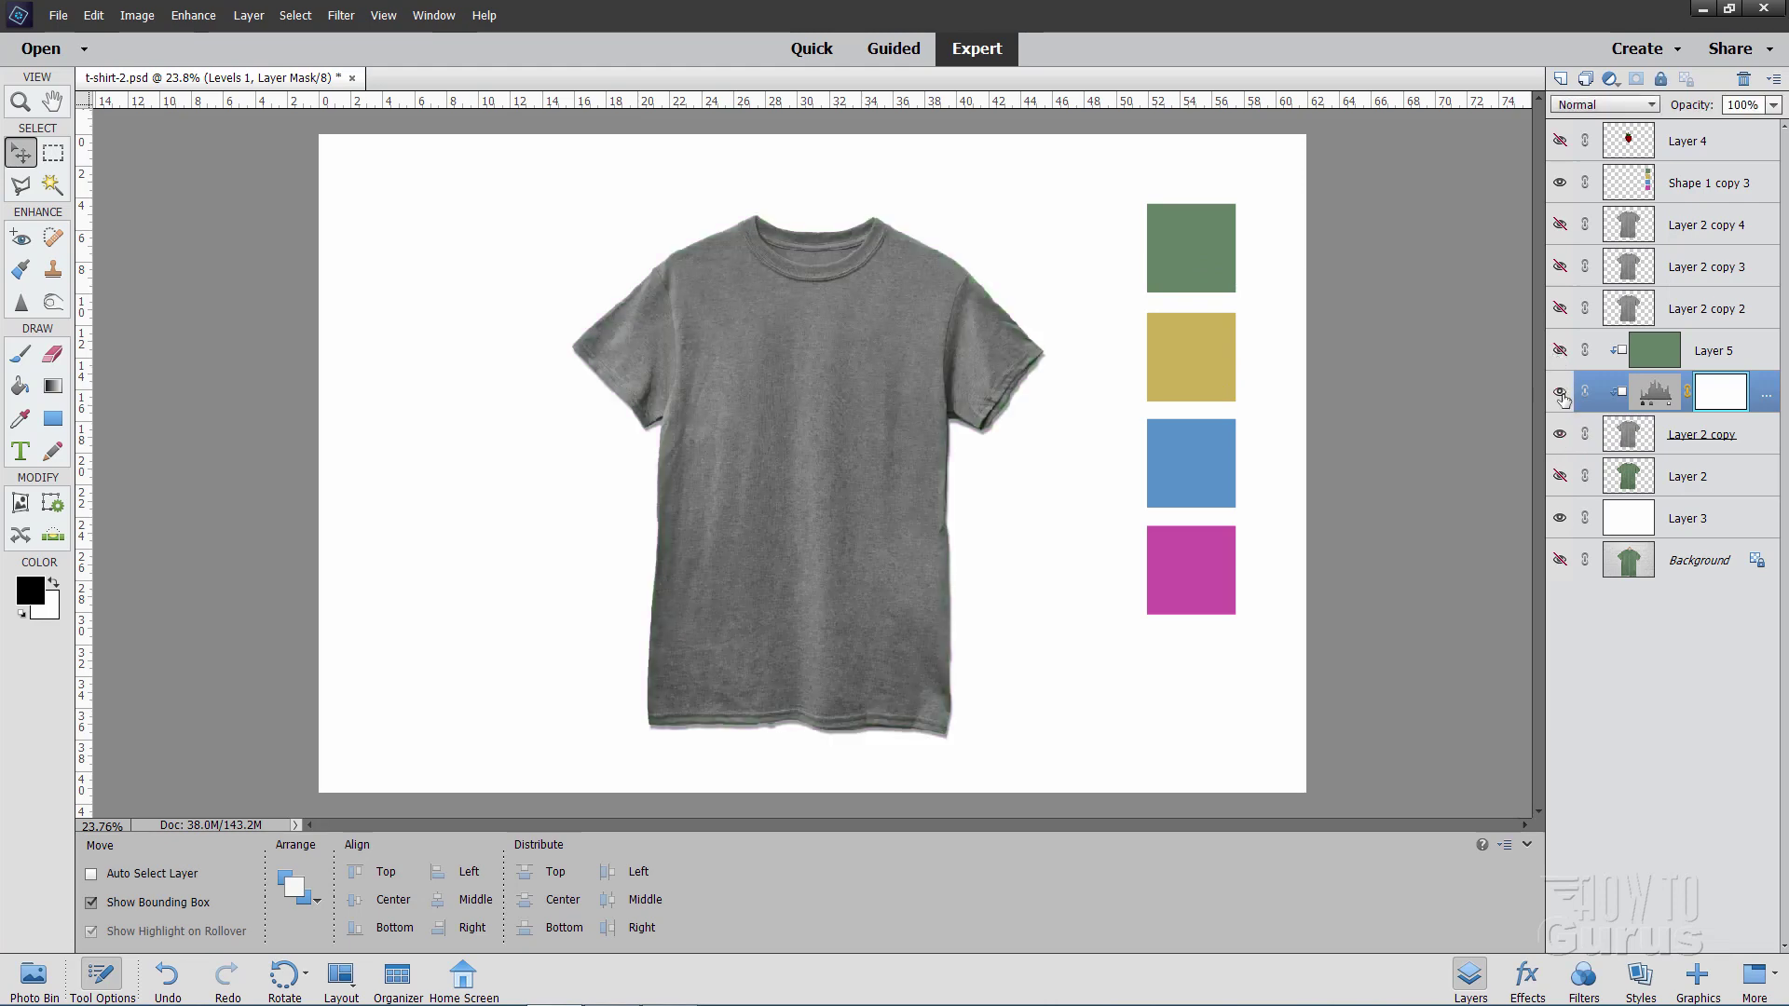
{"action": "left_click", "coordinate": [1560, 392]}
{"action": "left_click", "coordinate": [1560, 435]}
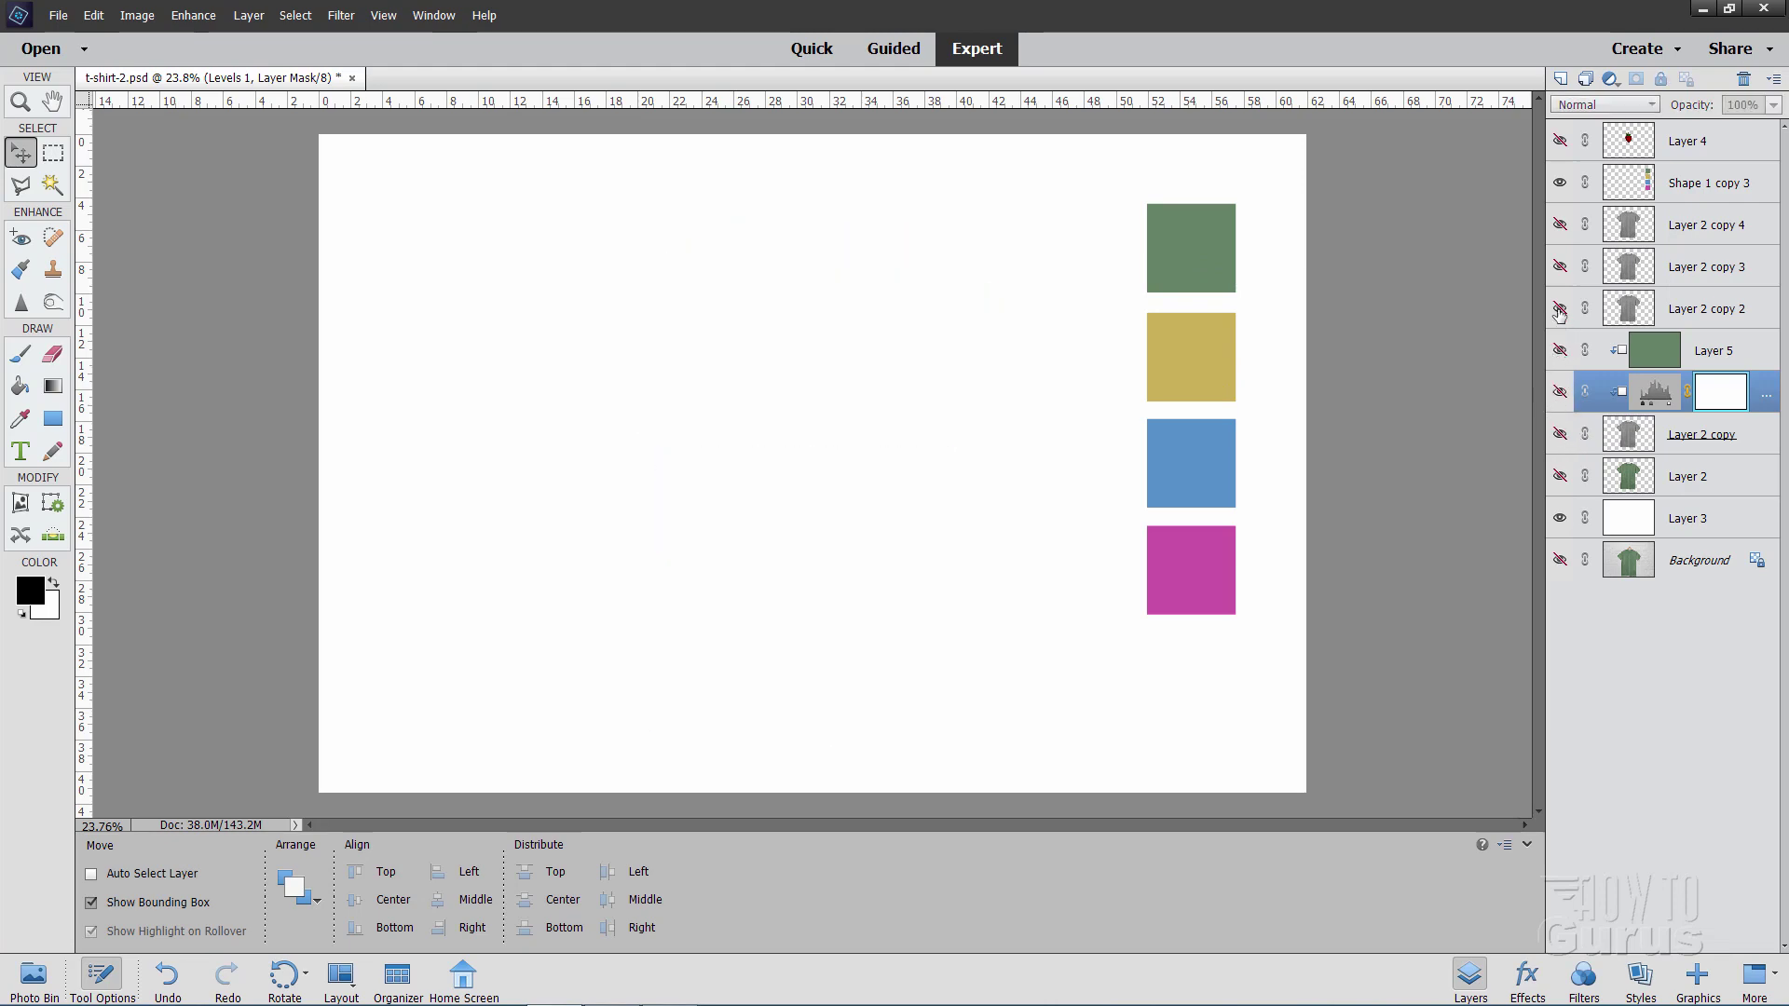
{"action": "left_click", "coordinate": [1560, 308]}
{"action": "left_click", "coordinate": [1671, 315]}
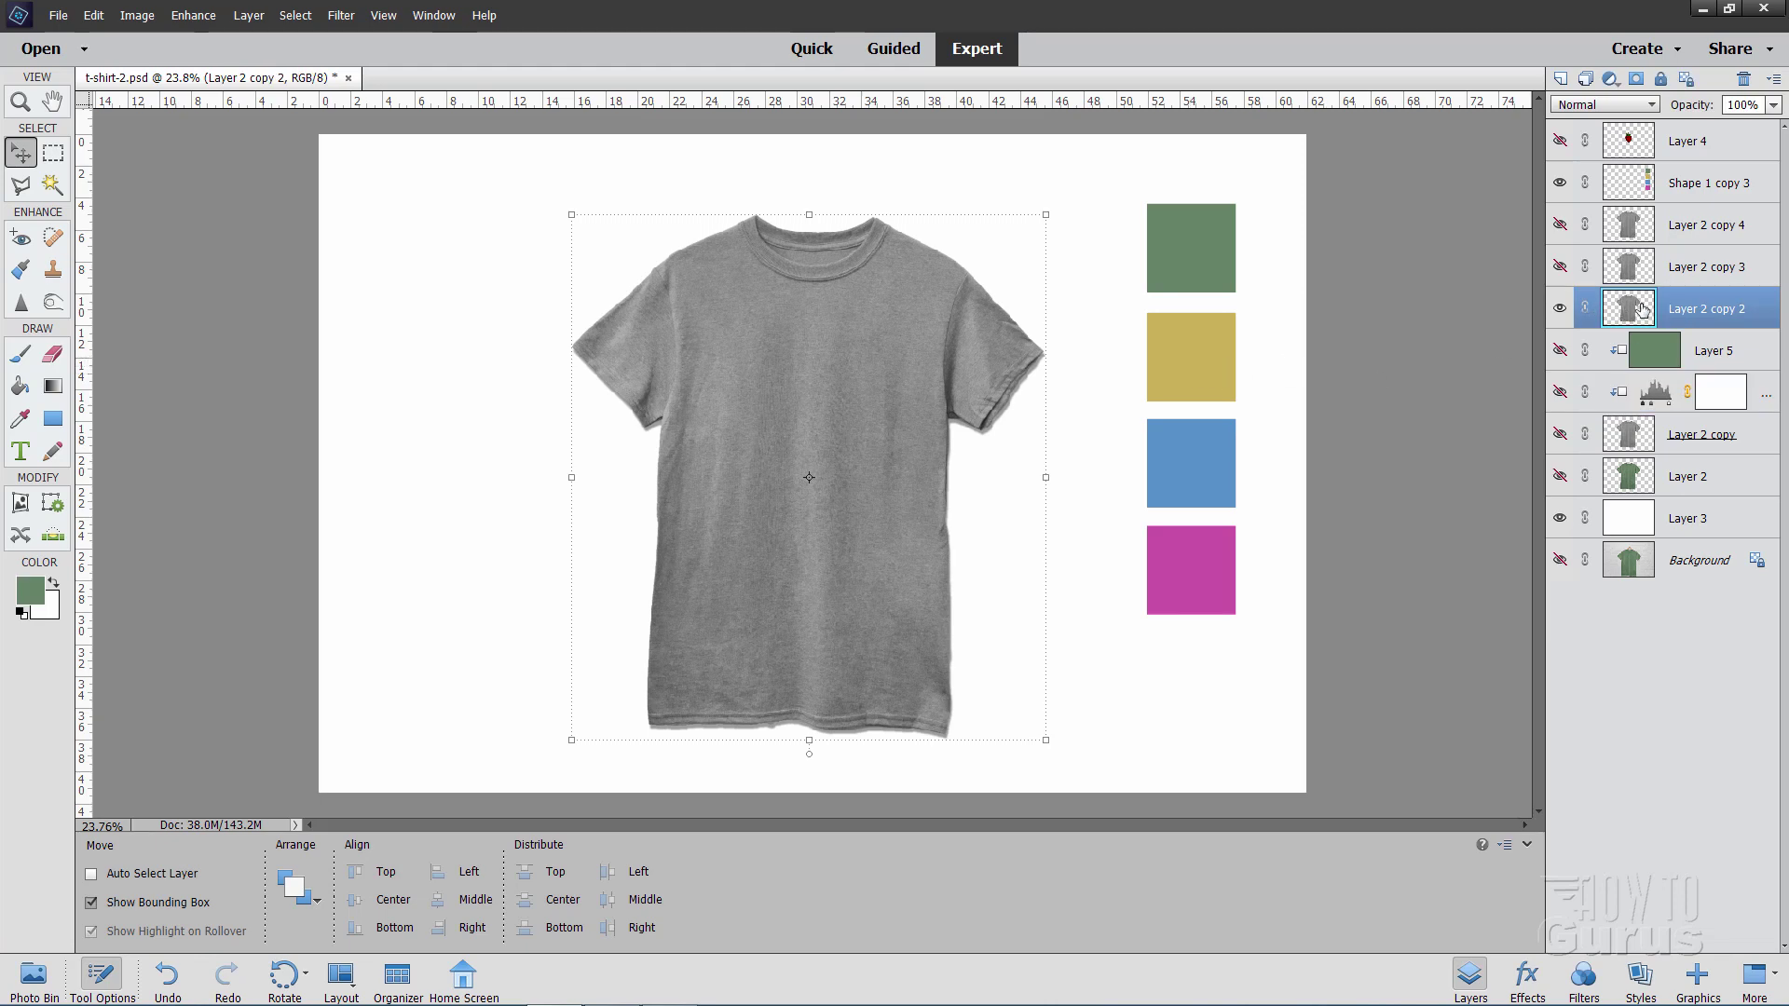
Sample the yellow swatch as the foreground color and fill a new layer above Layer 2 copy 2 with it
{"action": "left_click", "coordinate": [31, 596]}
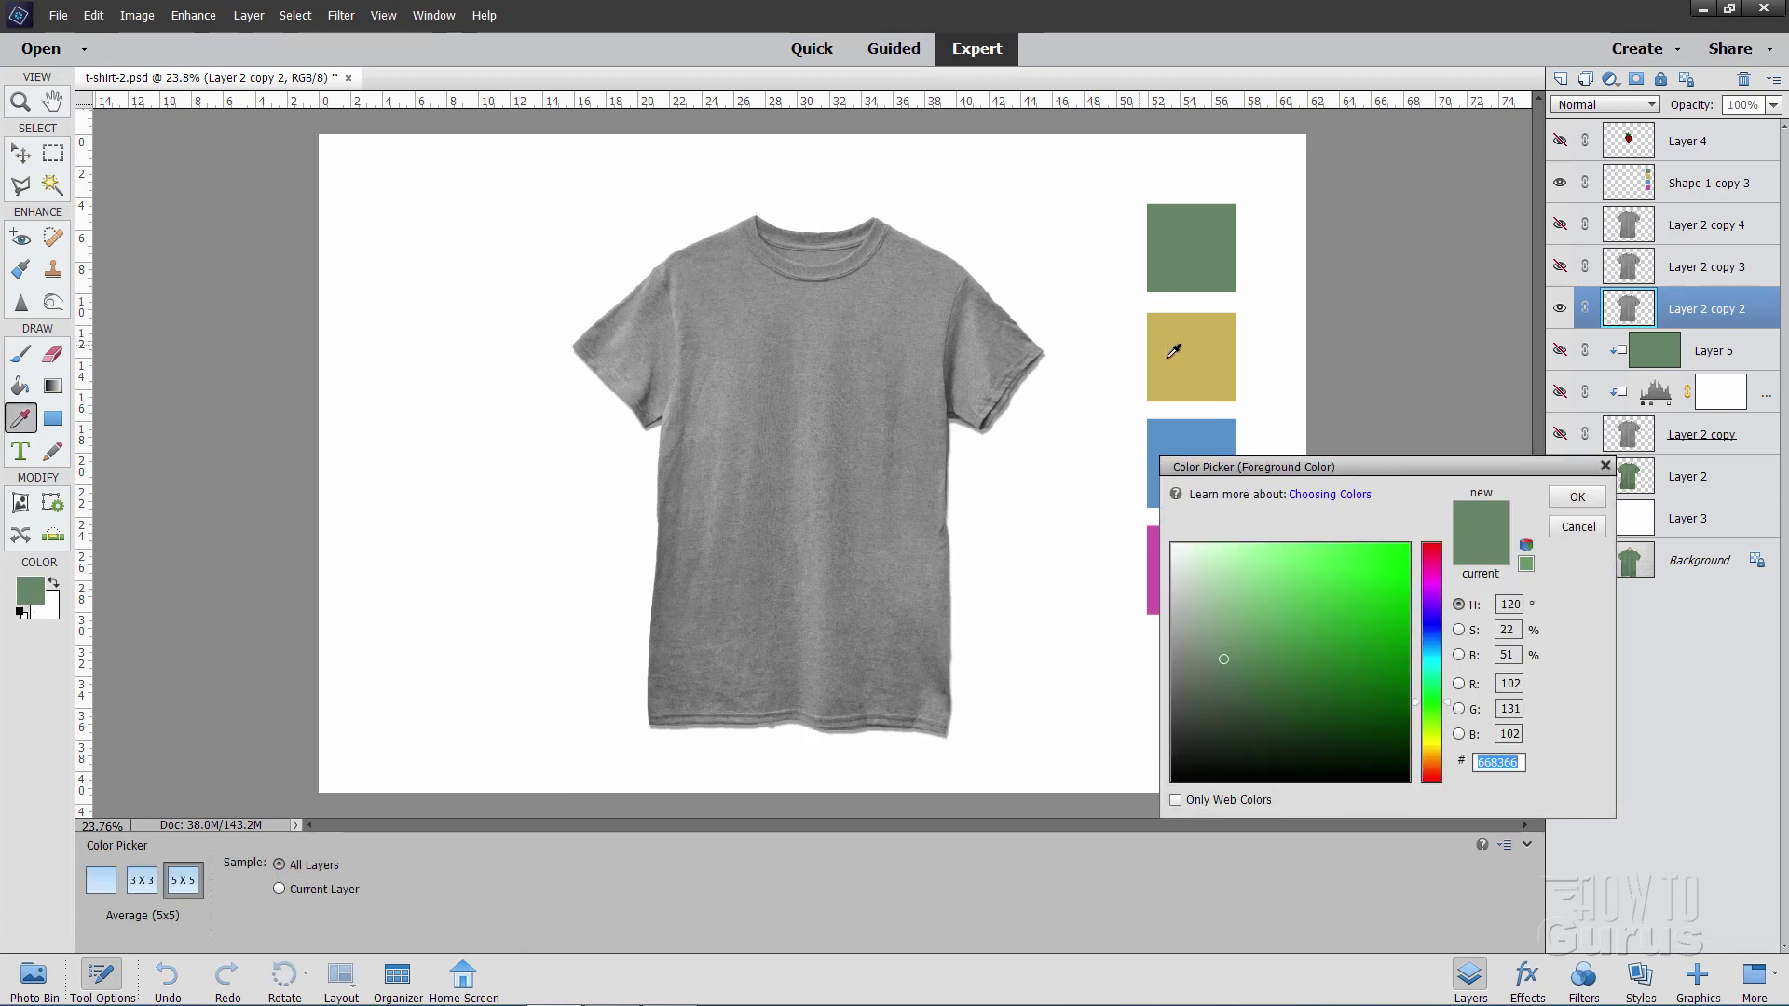
{"action": "left_click", "coordinate": [1202, 347]}
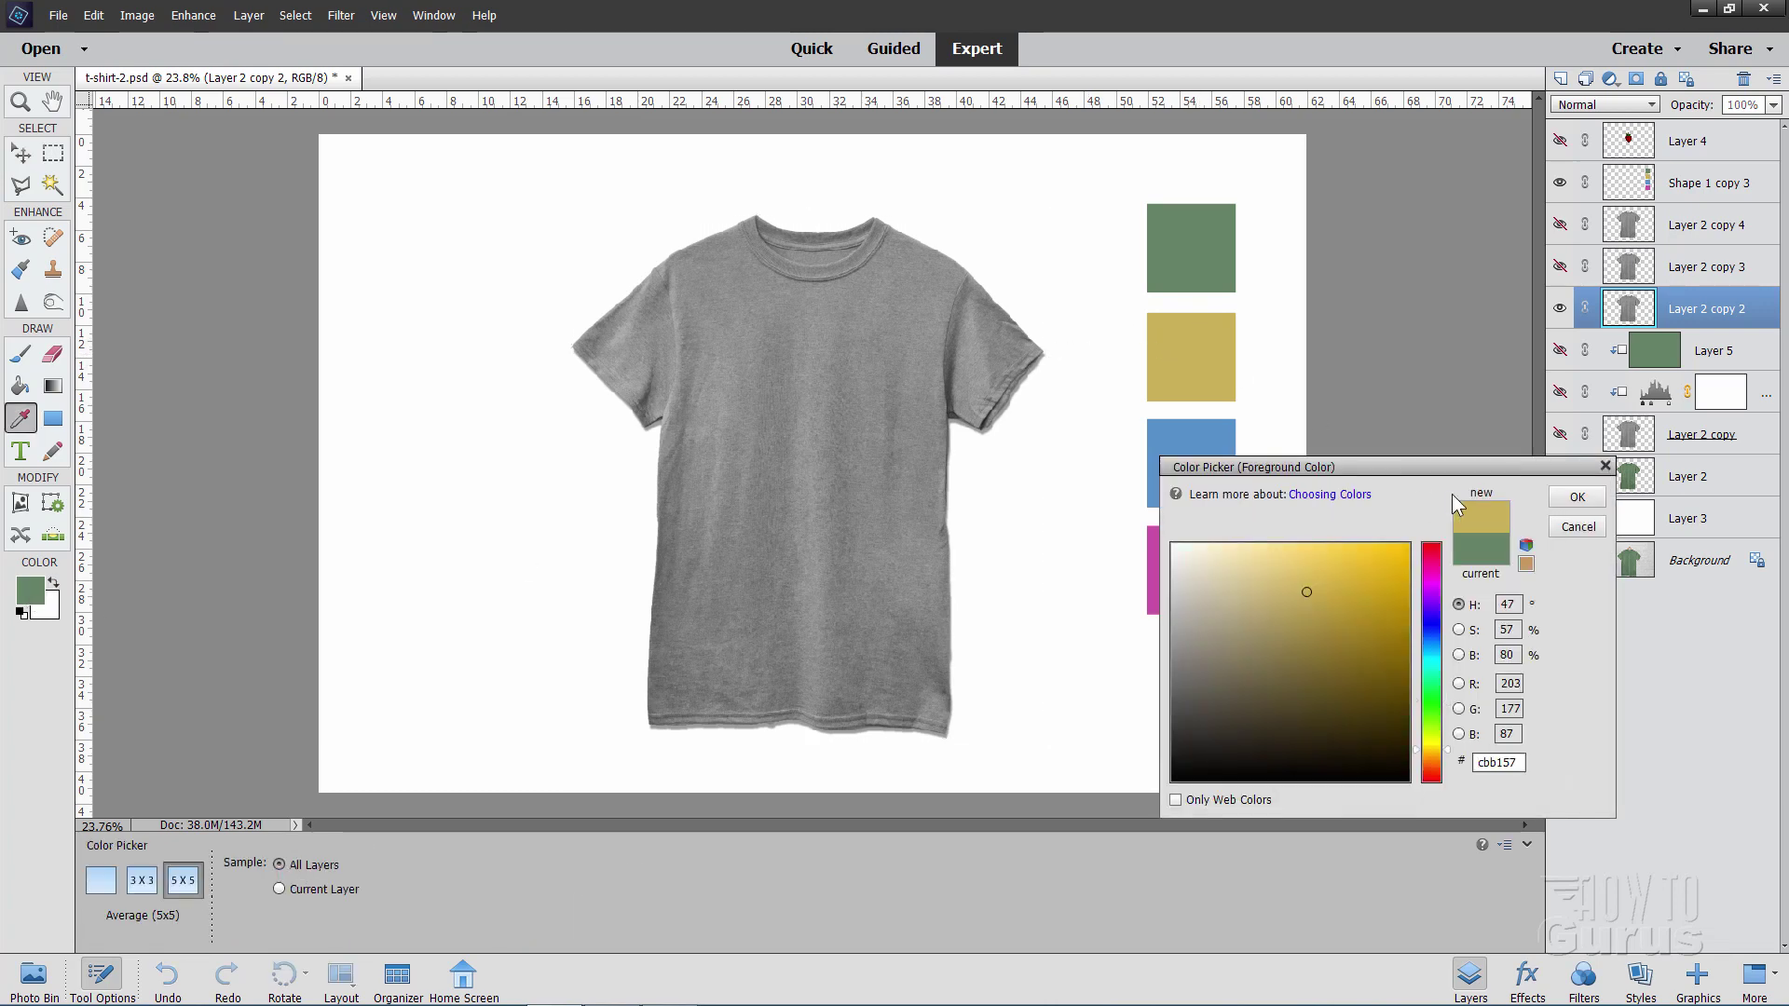
{"action": "left_click", "coordinate": [1576, 497]}
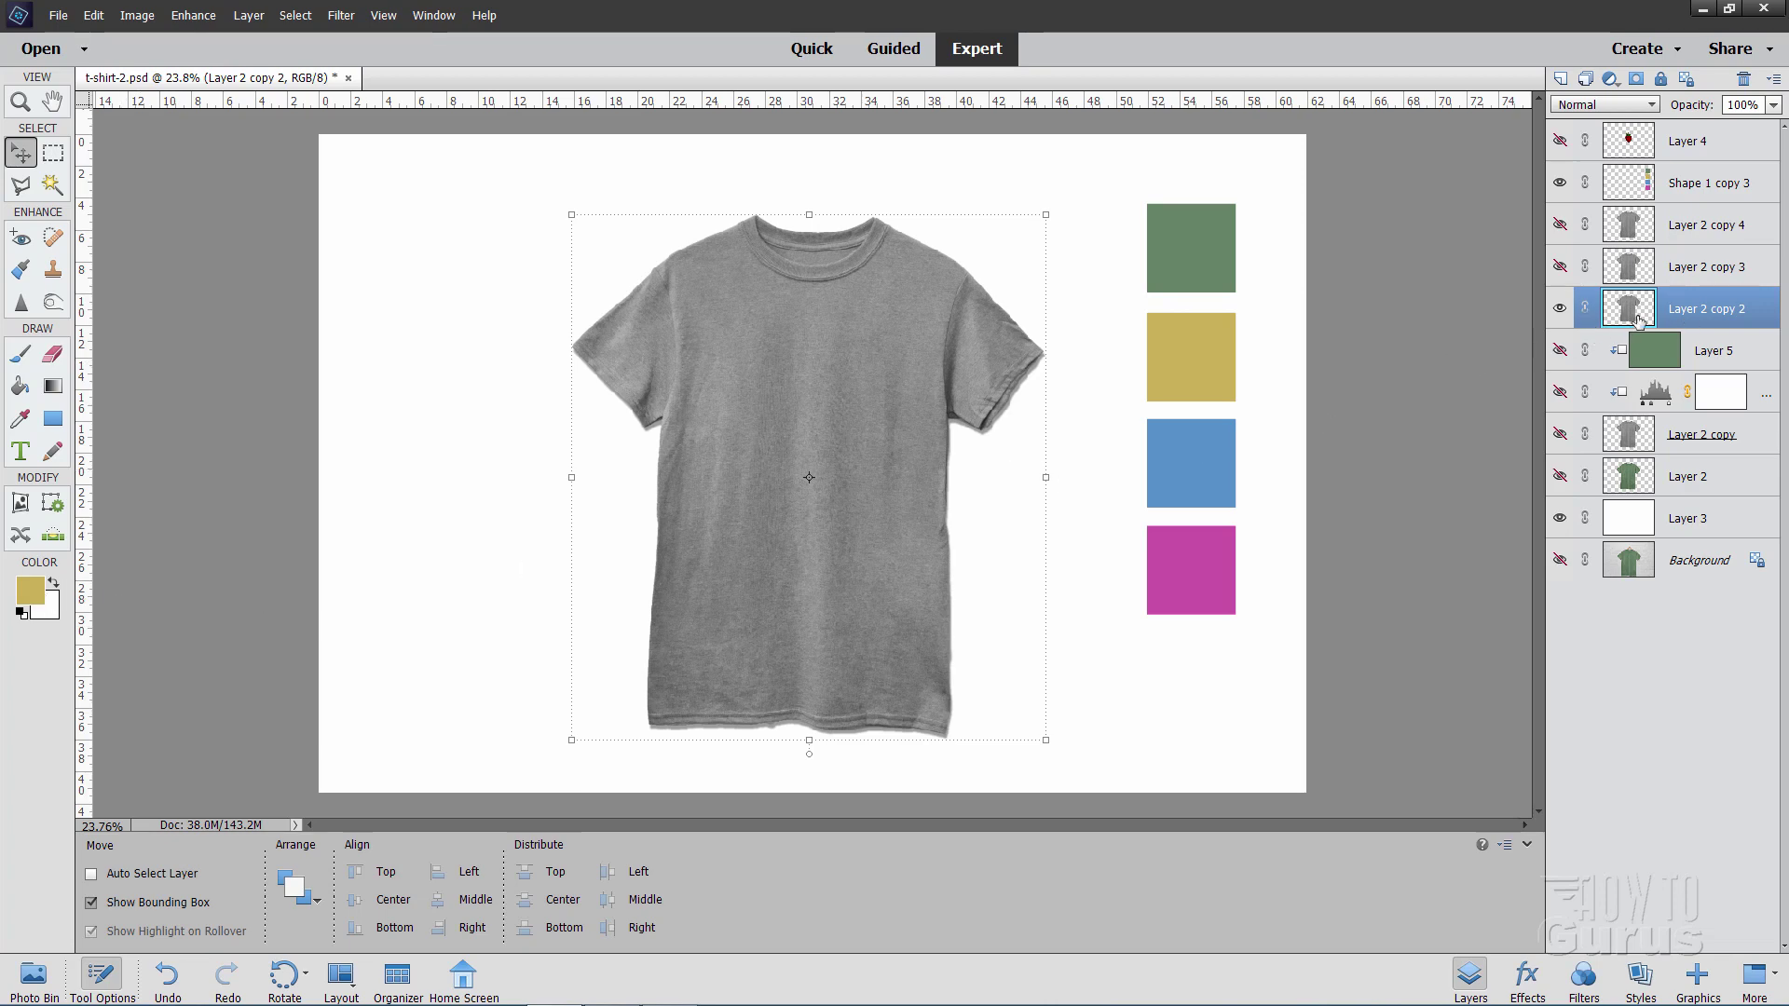
{"action": "left_click", "coordinate": [1561, 78]}
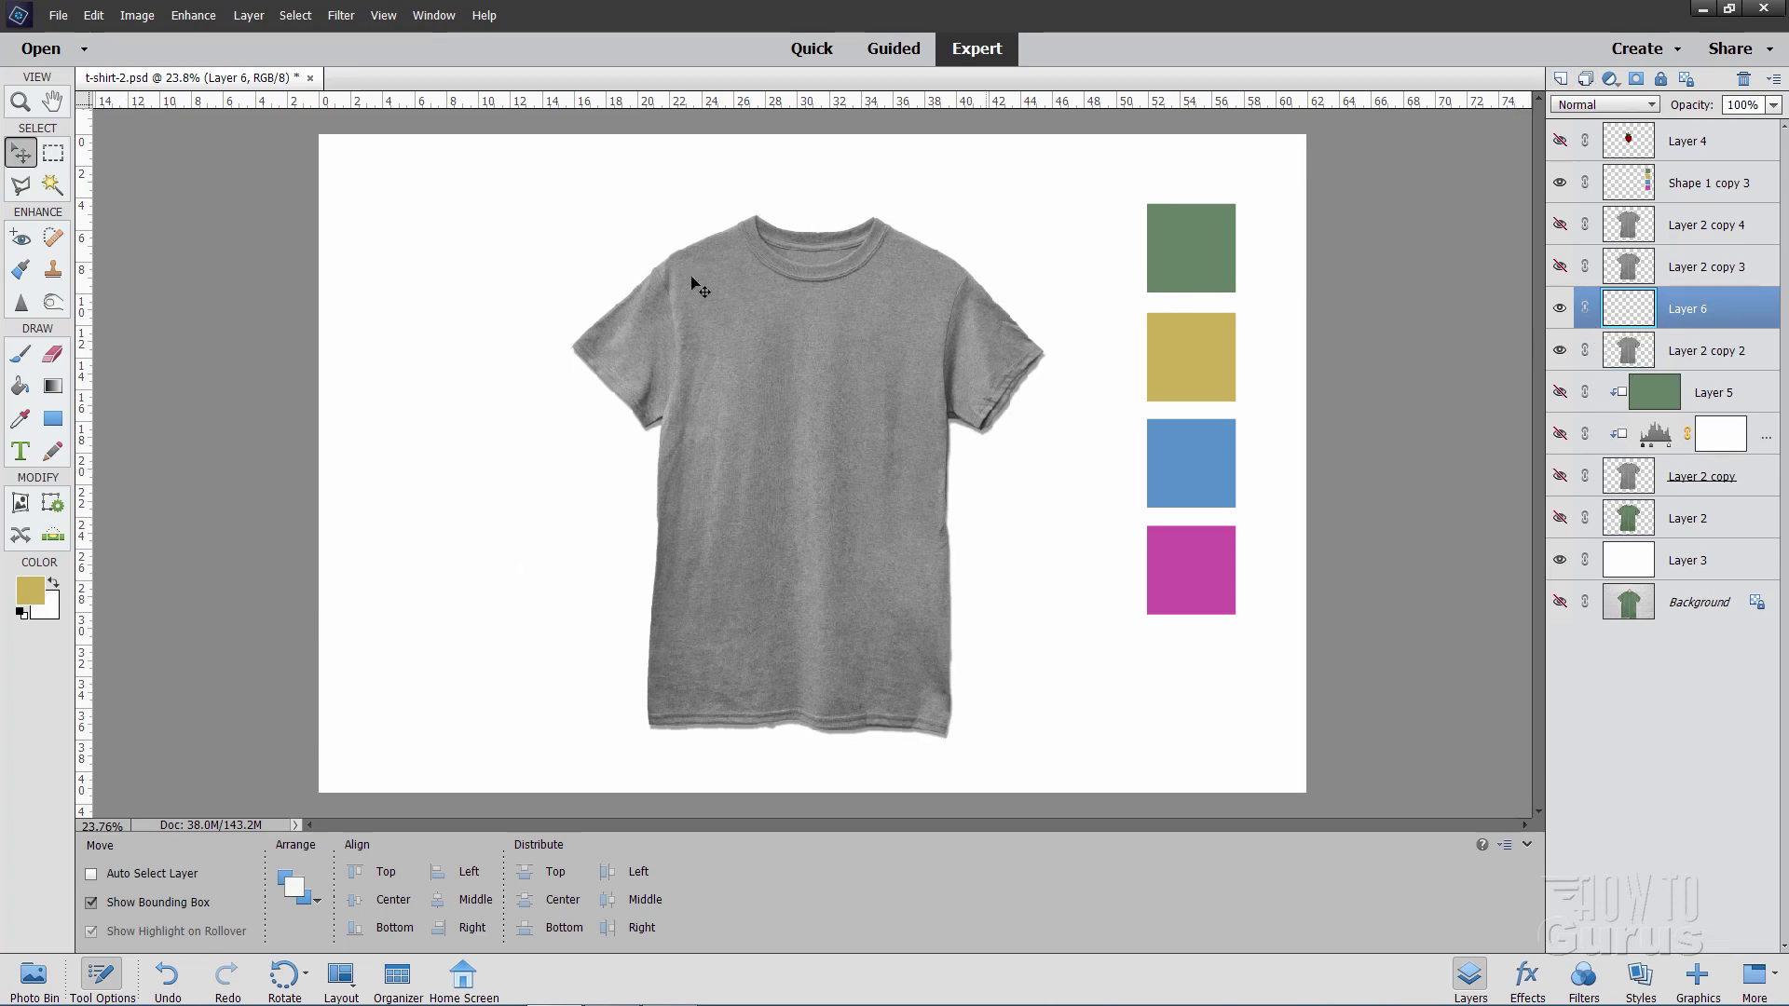
{"action": "left_click", "coordinate": [19, 385]}
{"action": "left_click", "coordinate": [518, 455]}
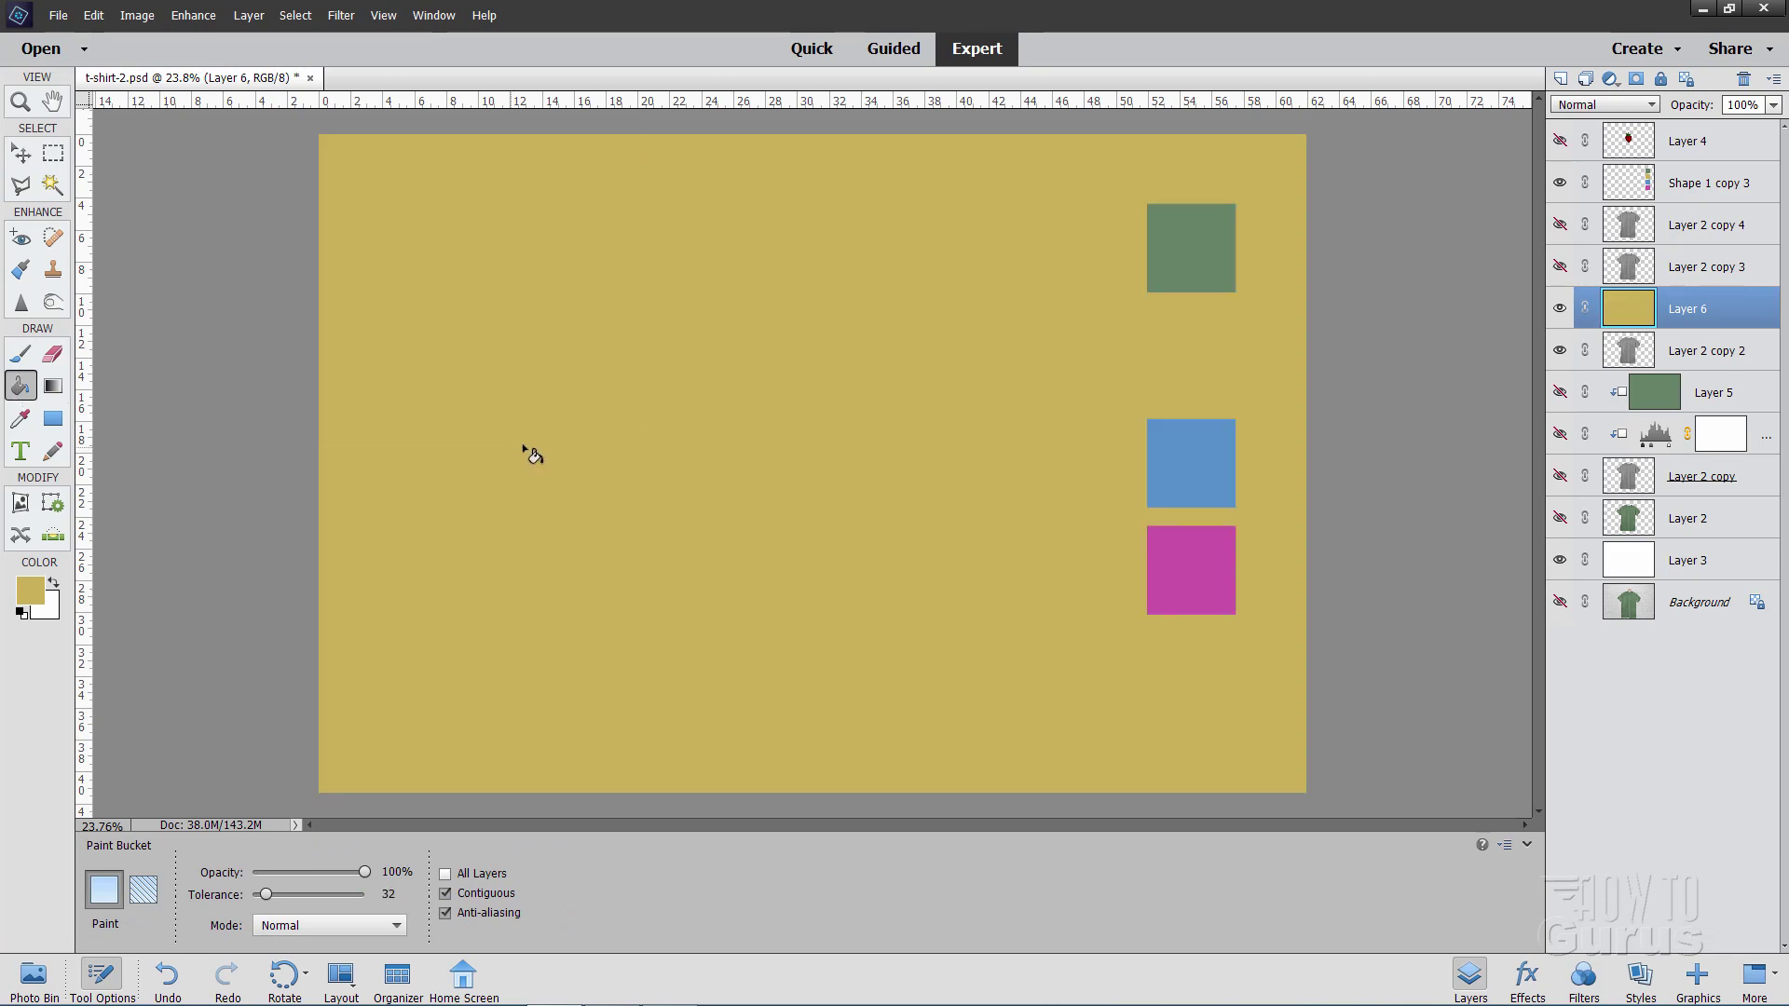
Clip the yellow fill layer to Layer 2 copy 2 and set its blend mode to Color
{"action": "right_click", "coordinate": [1688, 313]}
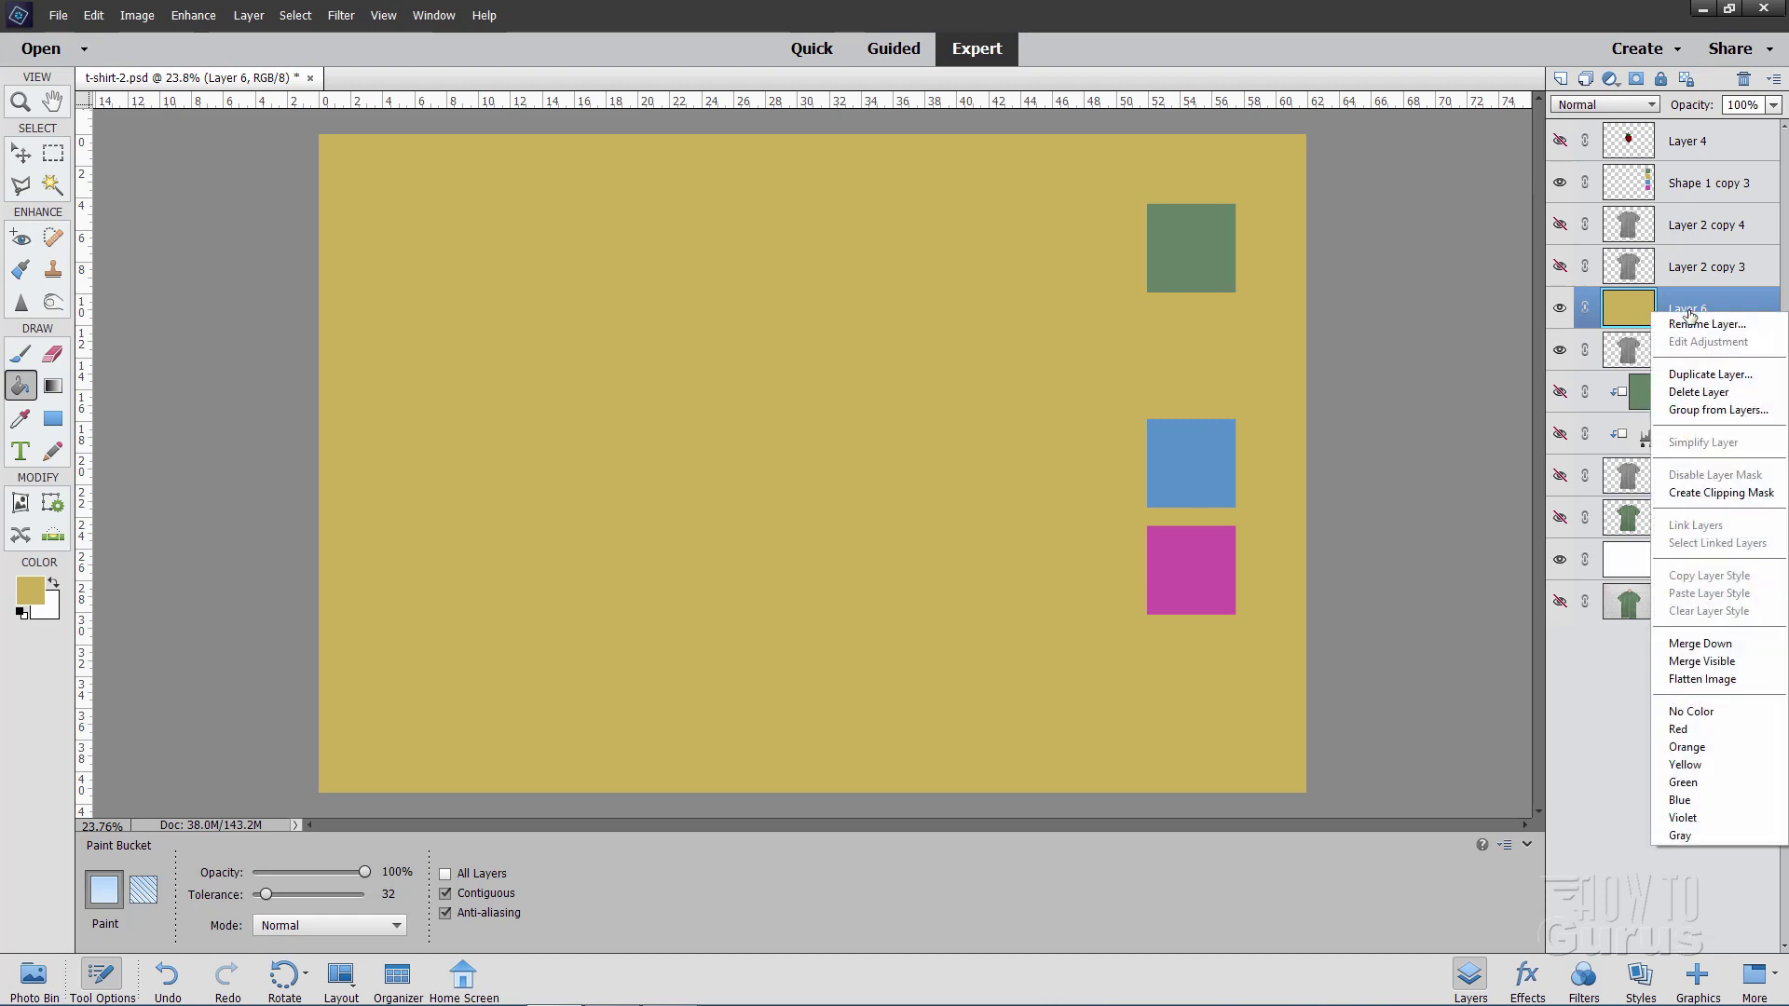
{"action": "left_click", "coordinate": [1705, 493]}
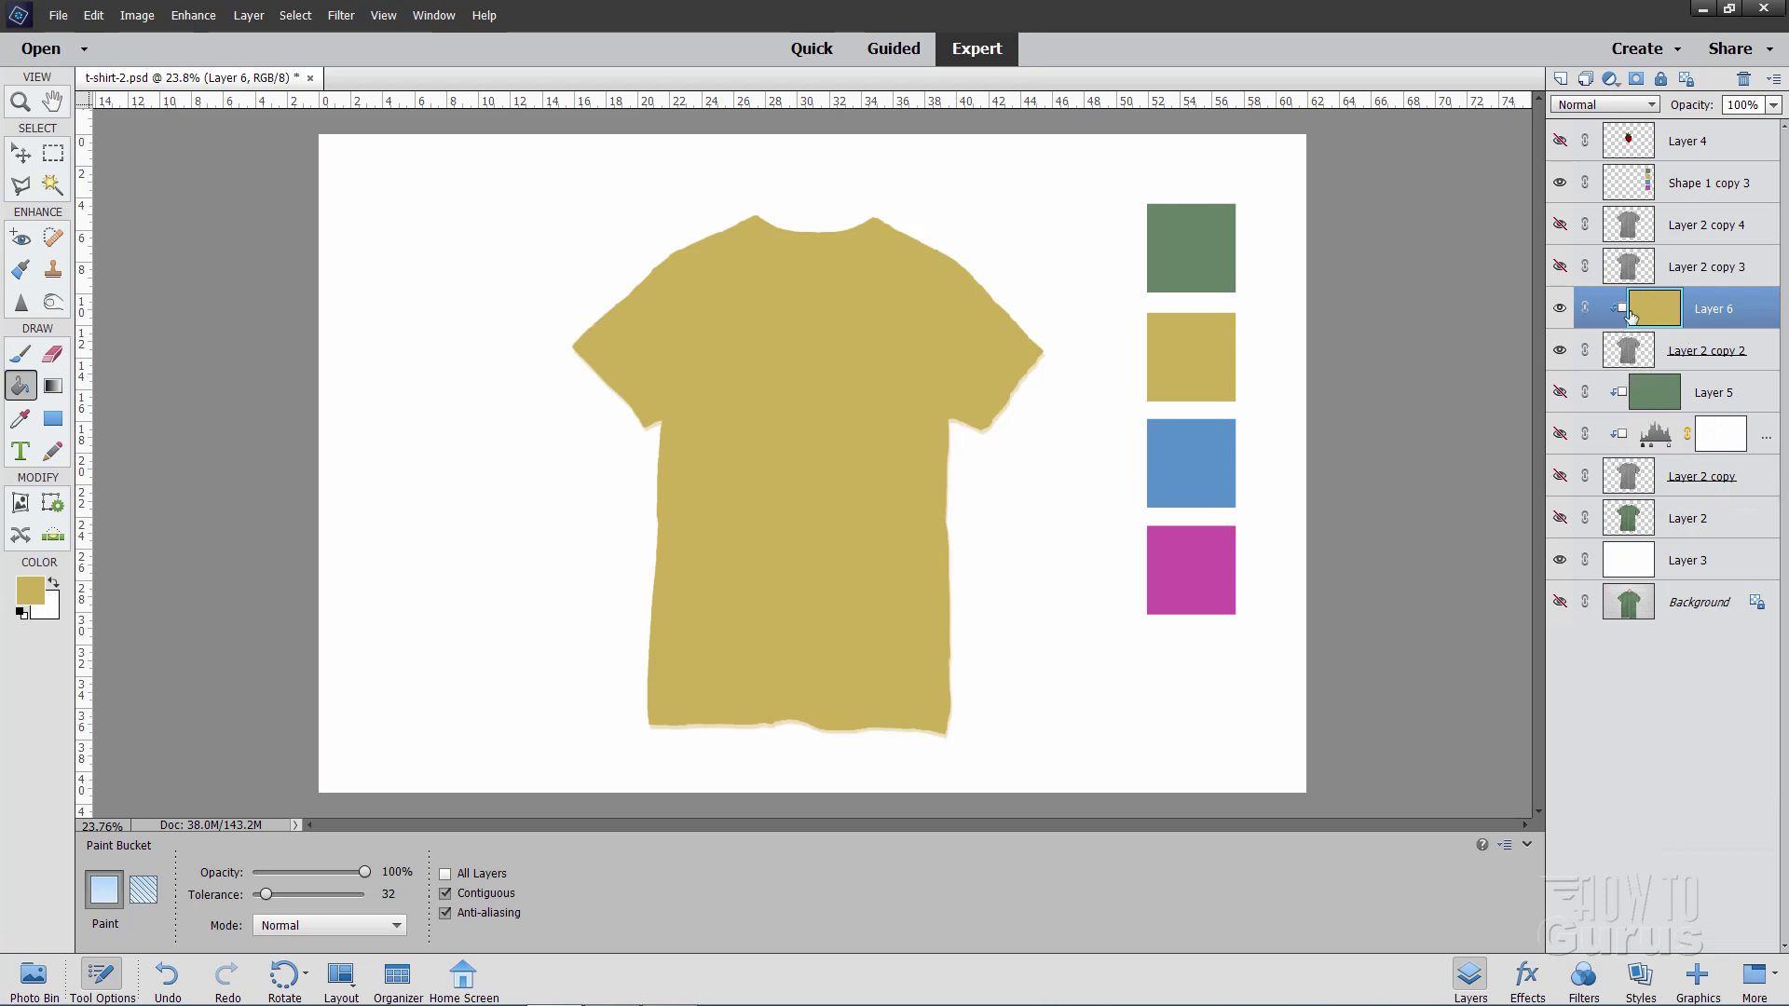
{"action": "left_click", "coordinate": [1581, 114]}
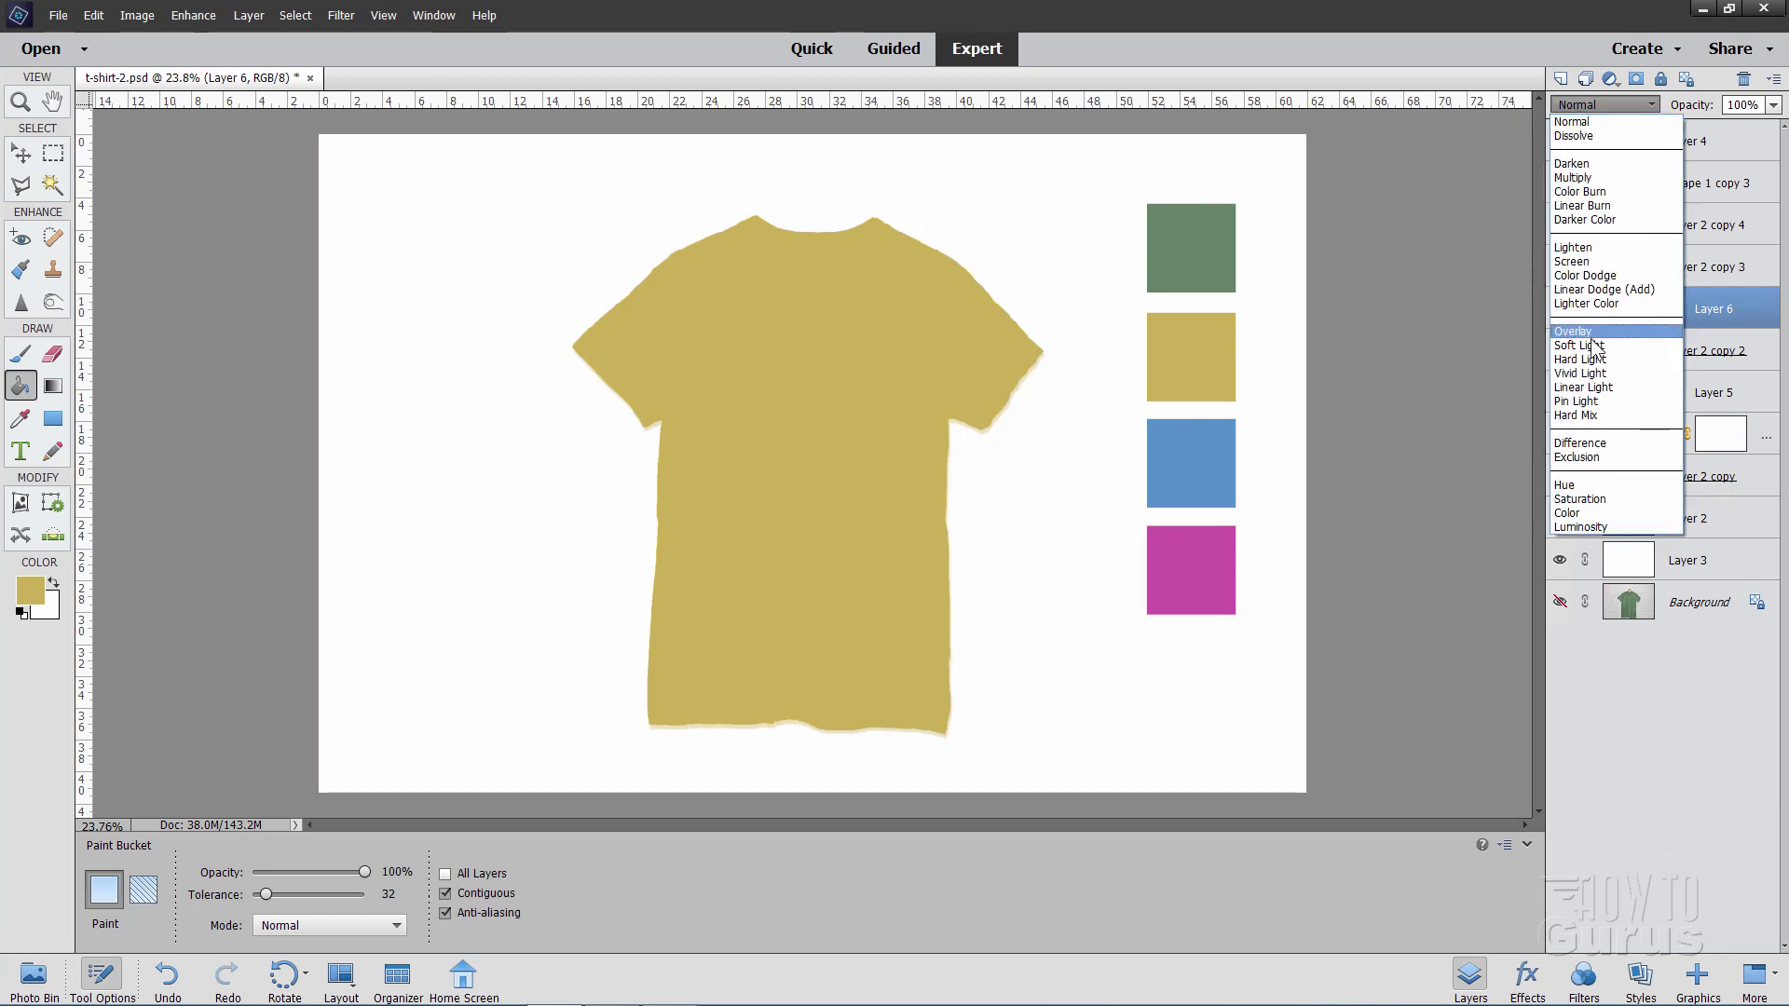
{"action": "left_click", "coordinate": [1596, 513]}
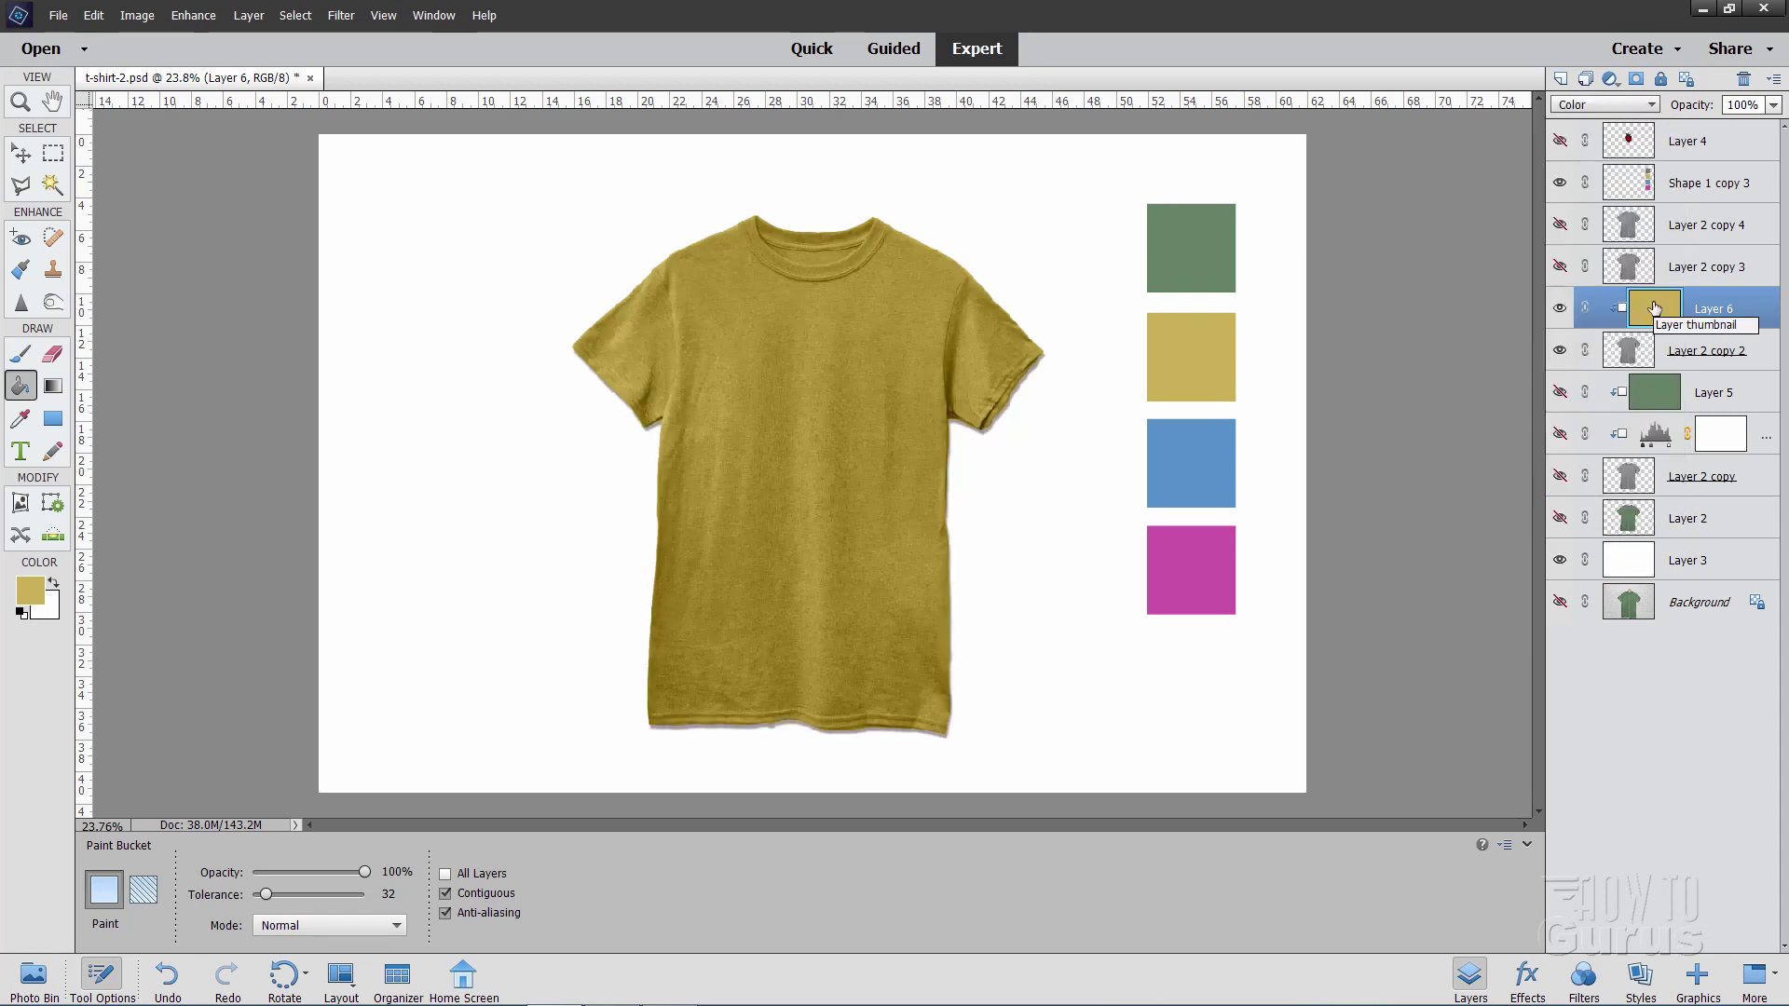
Add a Levels adjustment layer clipped to Layer 2 copy 2 and set its midtone value to 1.17
{"action": "left_click", "coordinate": [1614, 361]}
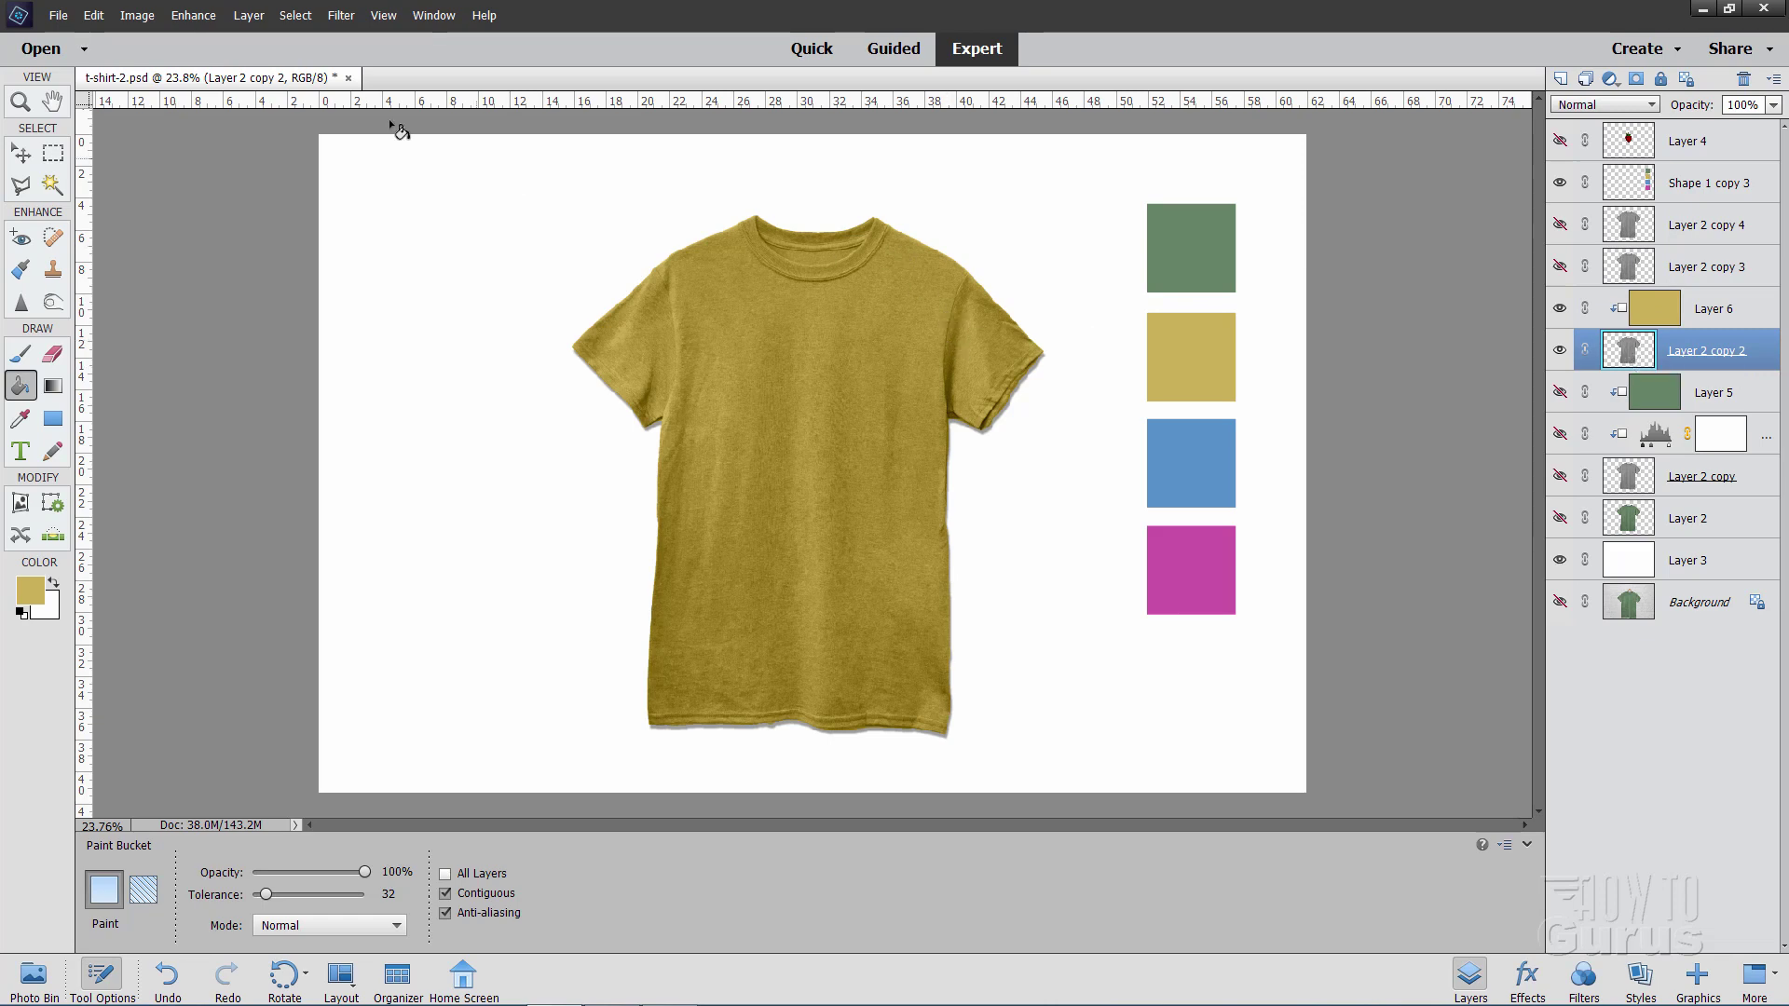
{"action": "left_click", "coordinate": [249, 22]}
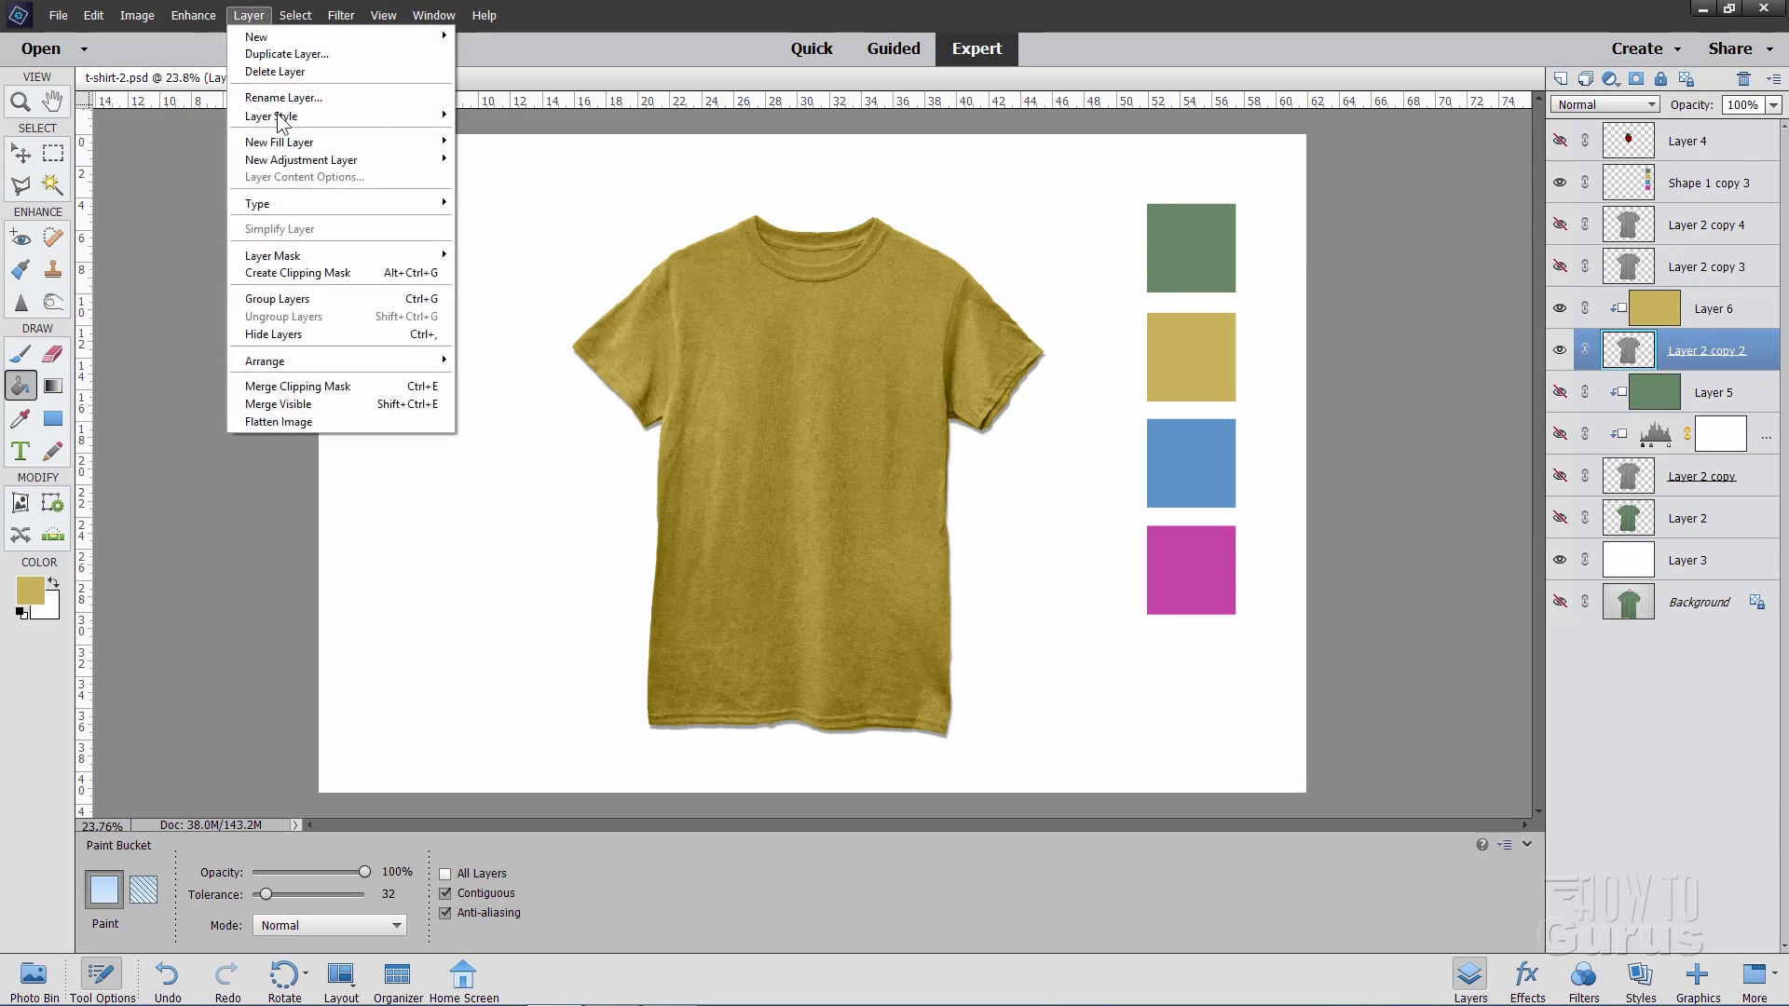
{"action": "mouse_move", "coordinate": [302, 160]}
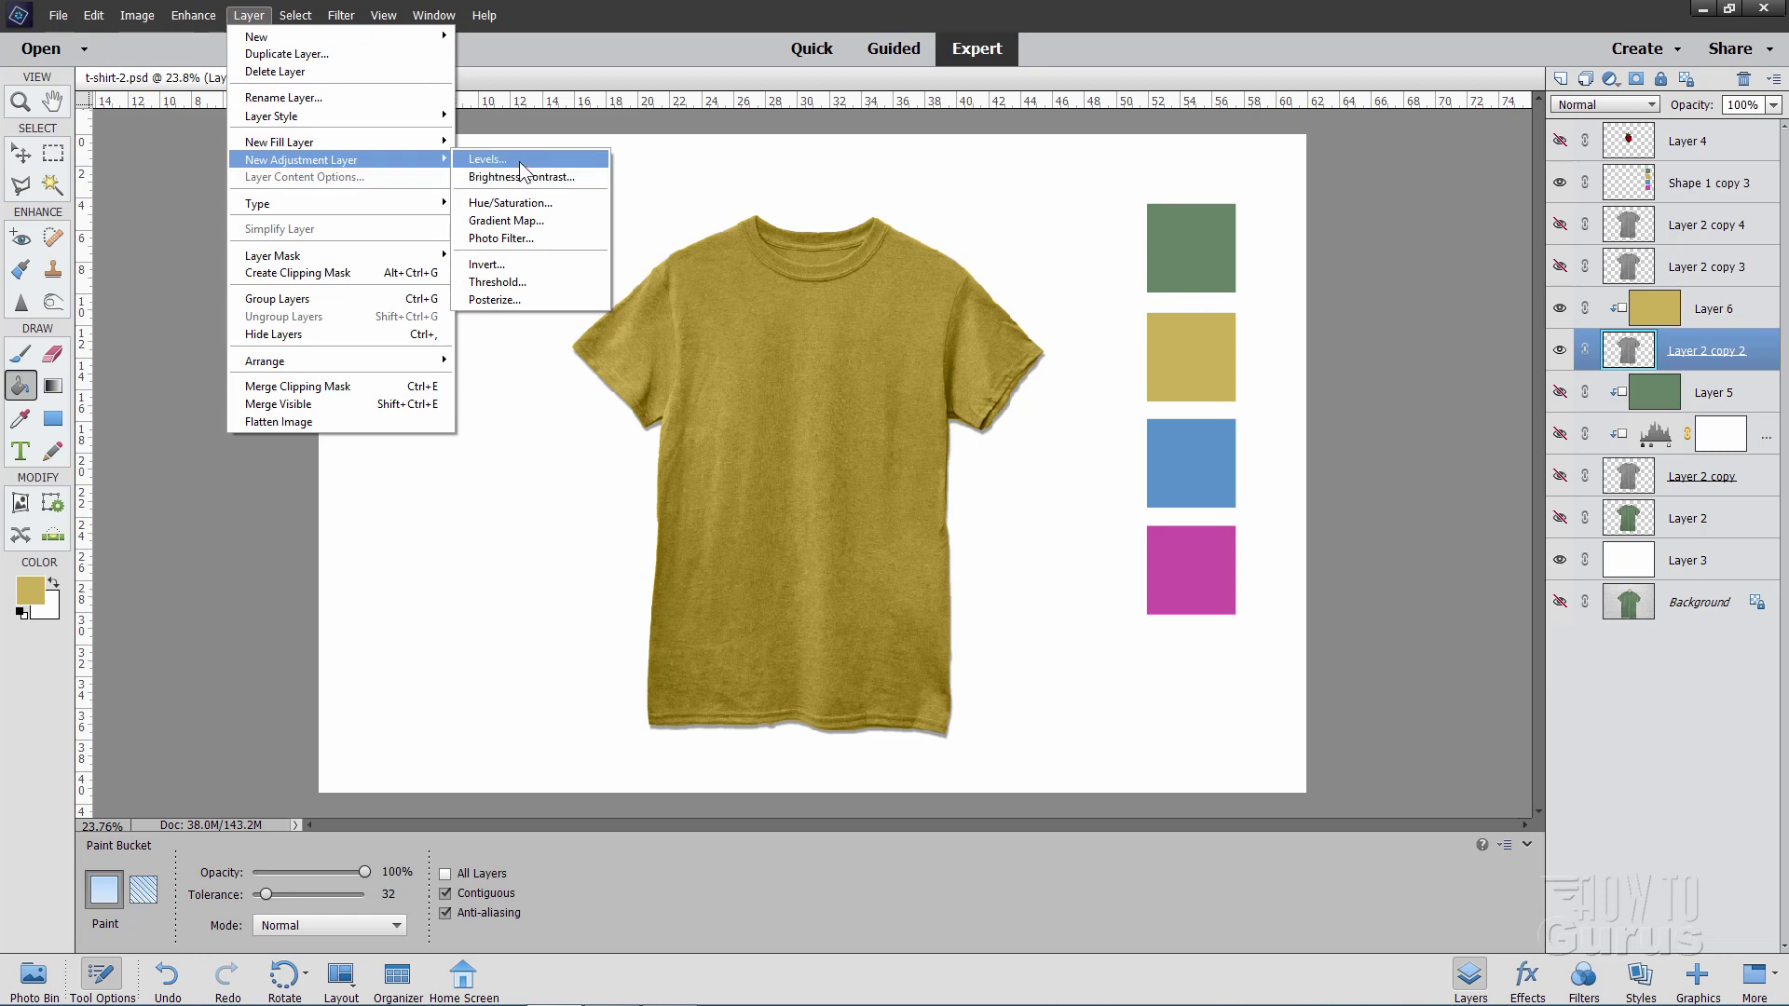
{"action": "left_click", "coordinate": [583, 160]}
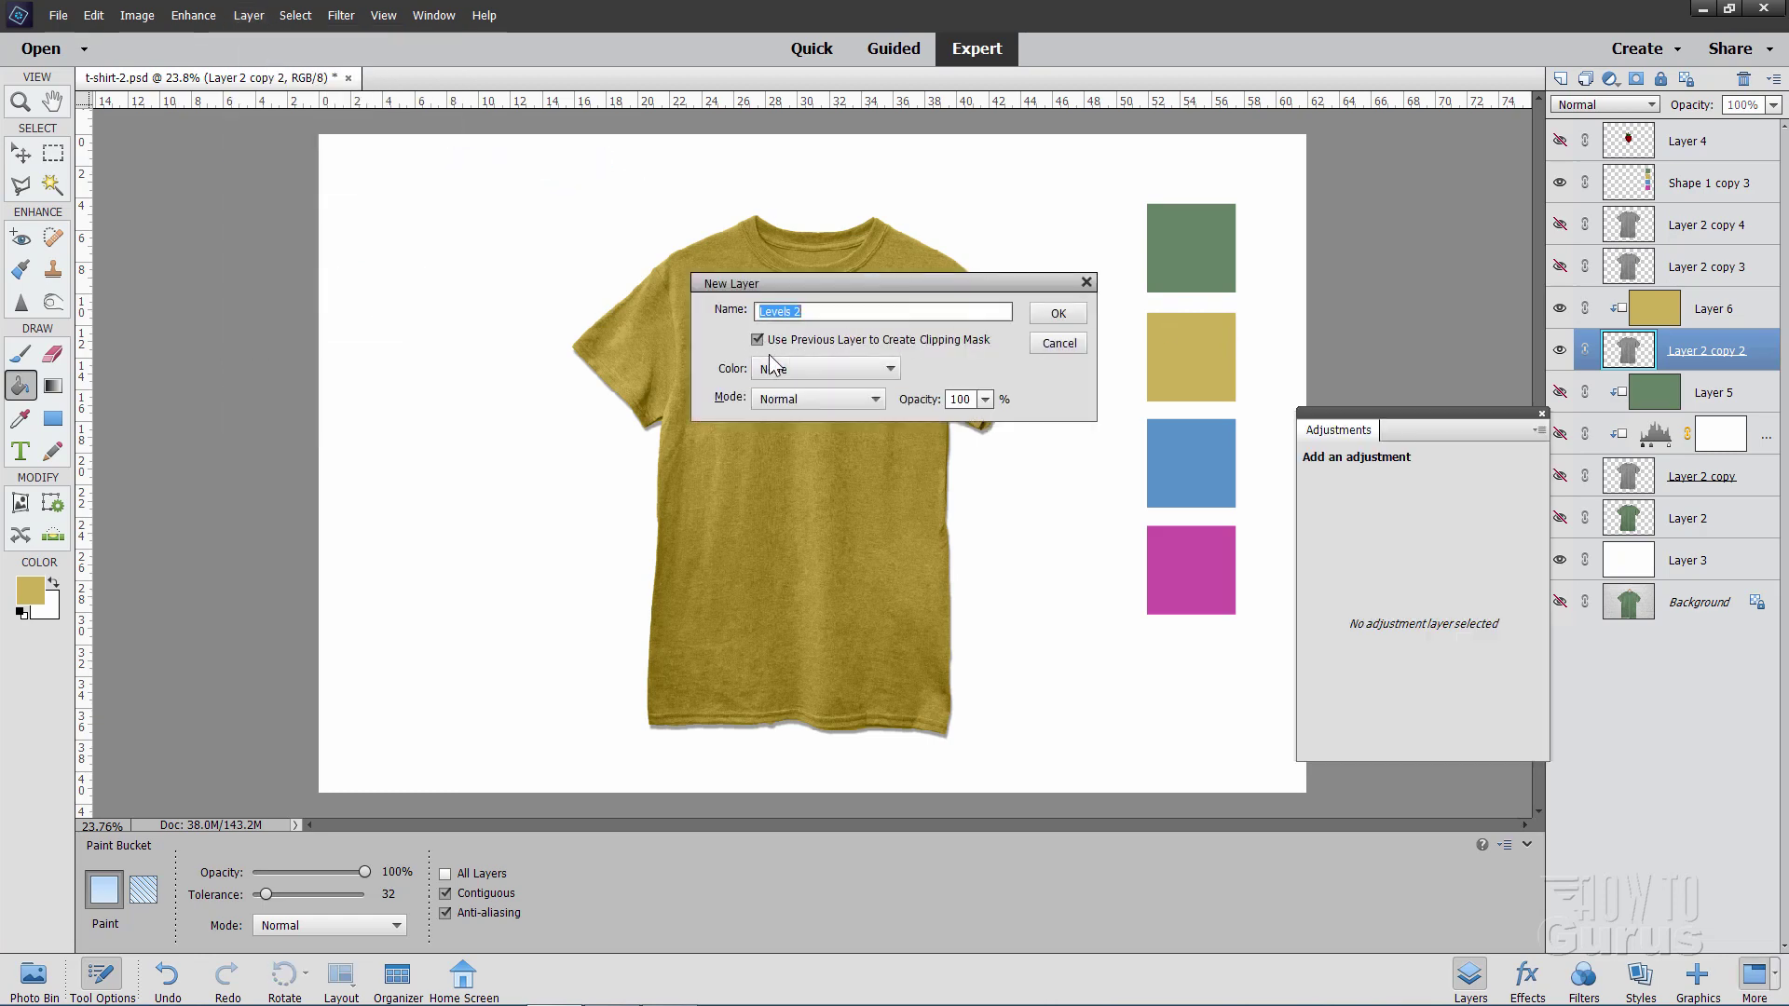
{"action": "left_click", "coordinate": [1059, 313]}
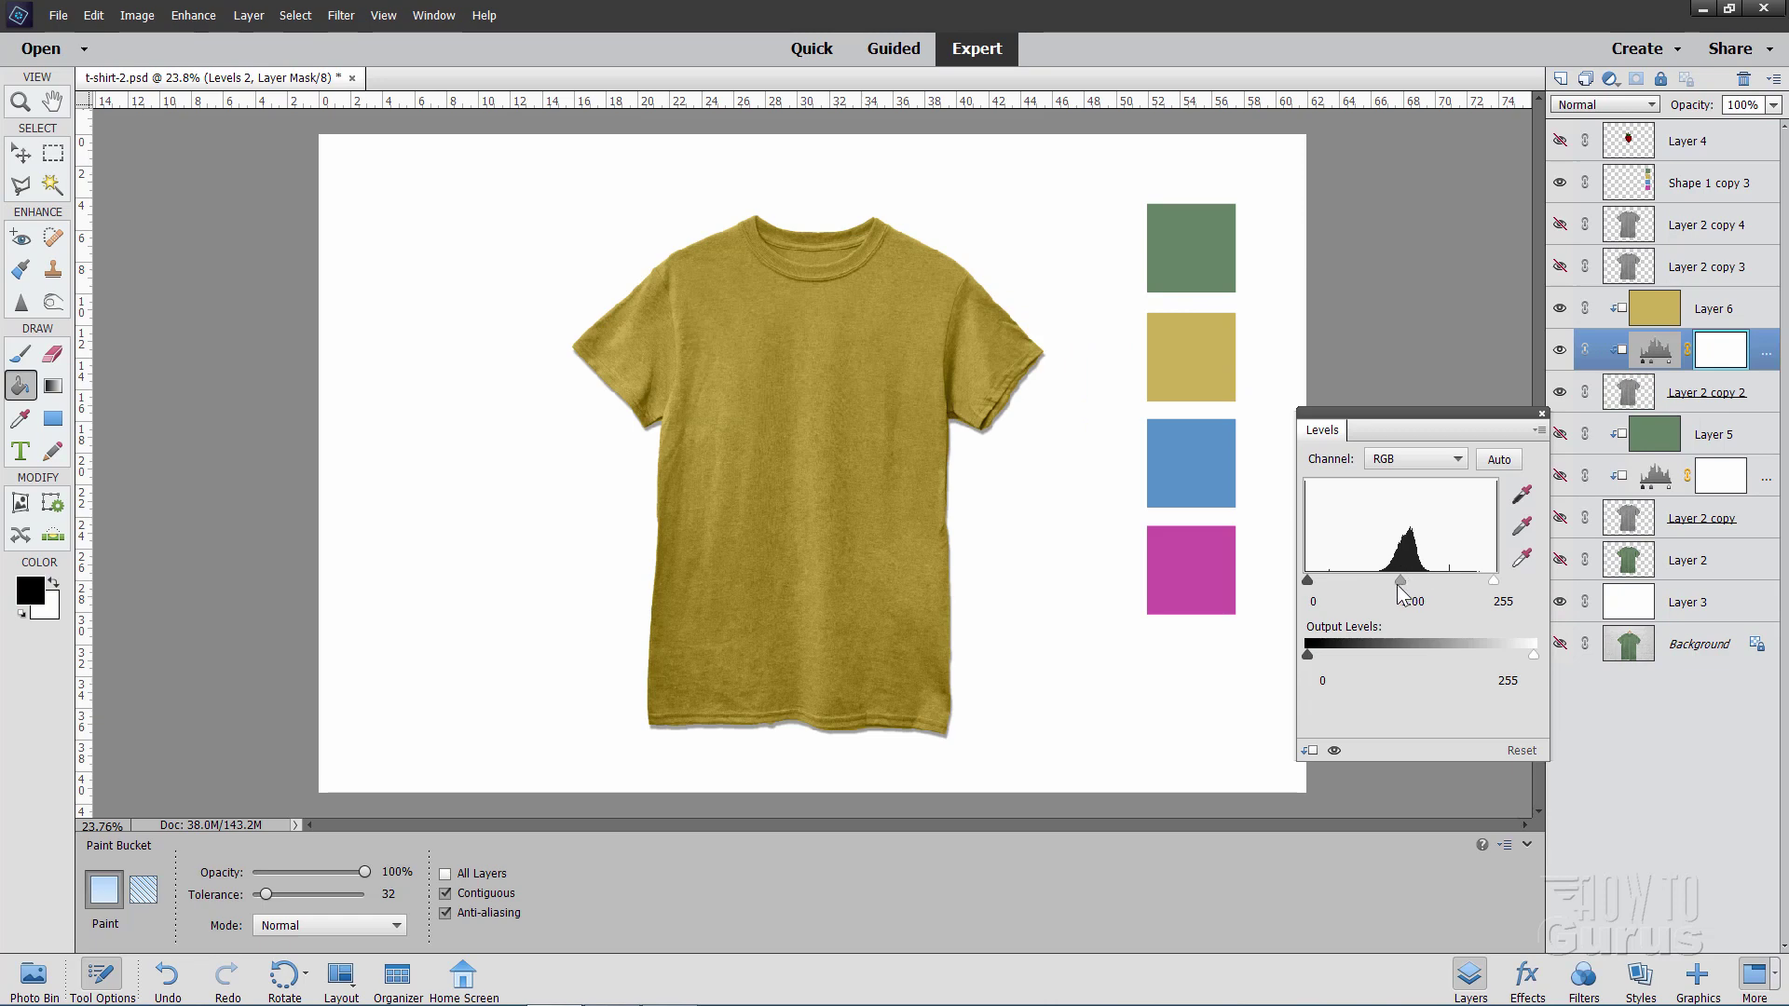
{"action": "left_click_drag", "start_coordinate": [1403, 580], "coordinate": [1390, 583]}
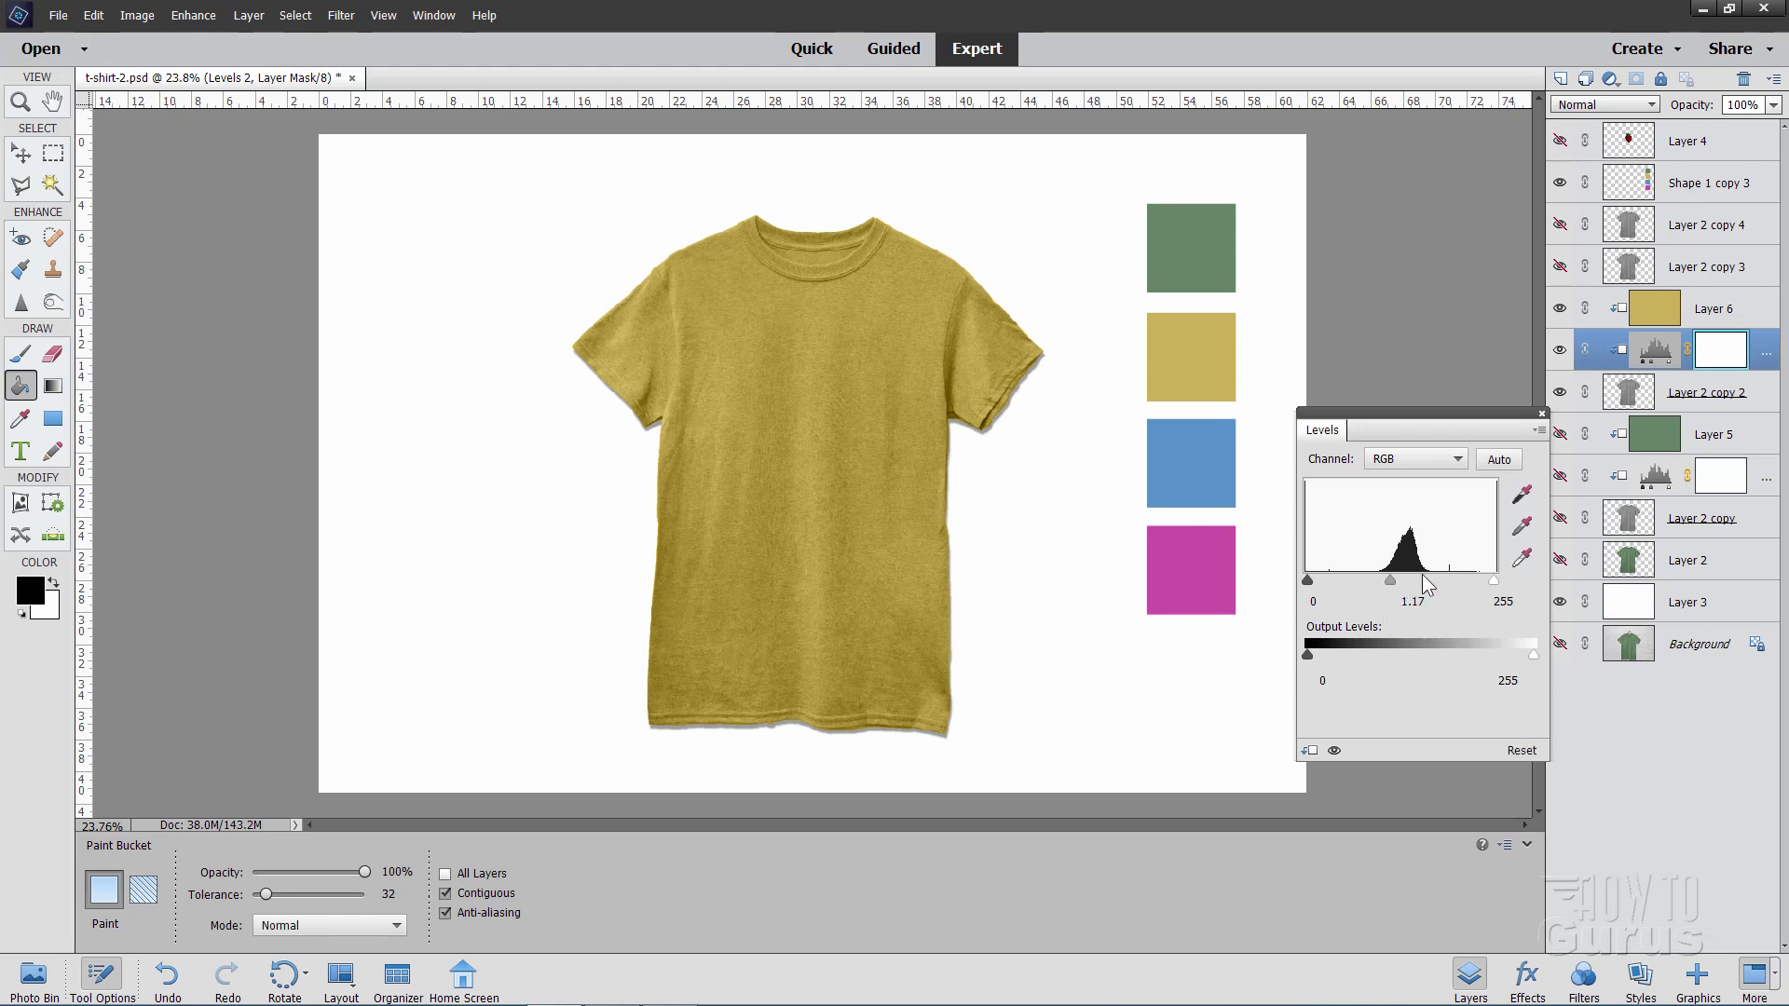
{"action": "left_click", "coordinate": [1543, 412]}
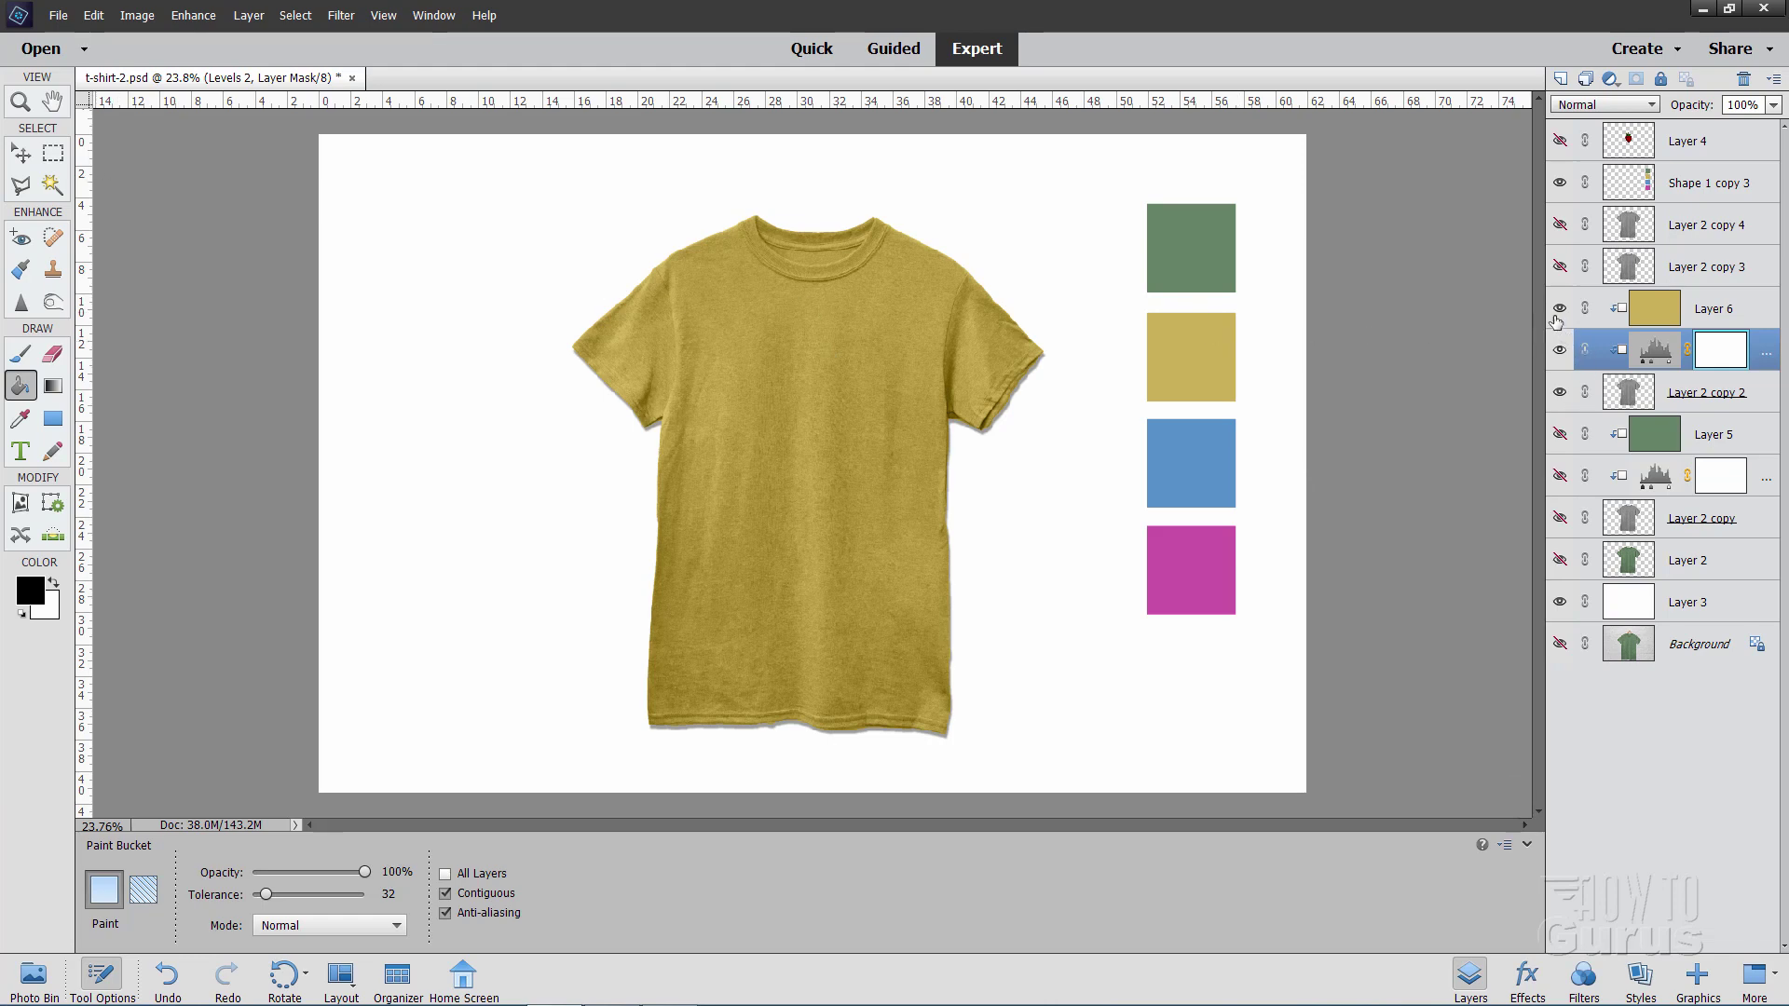
Hide Layer 2 copy 2 with its Levels and yellow fill layers, and show and select Layer 2 copy 3
{"action": "left_click", "coordinate": [1558, 310]}
{"action": "left_click", "coordinate": [1560, 350]}
{"action": "left_click", "coordinate": [1560, 392]}
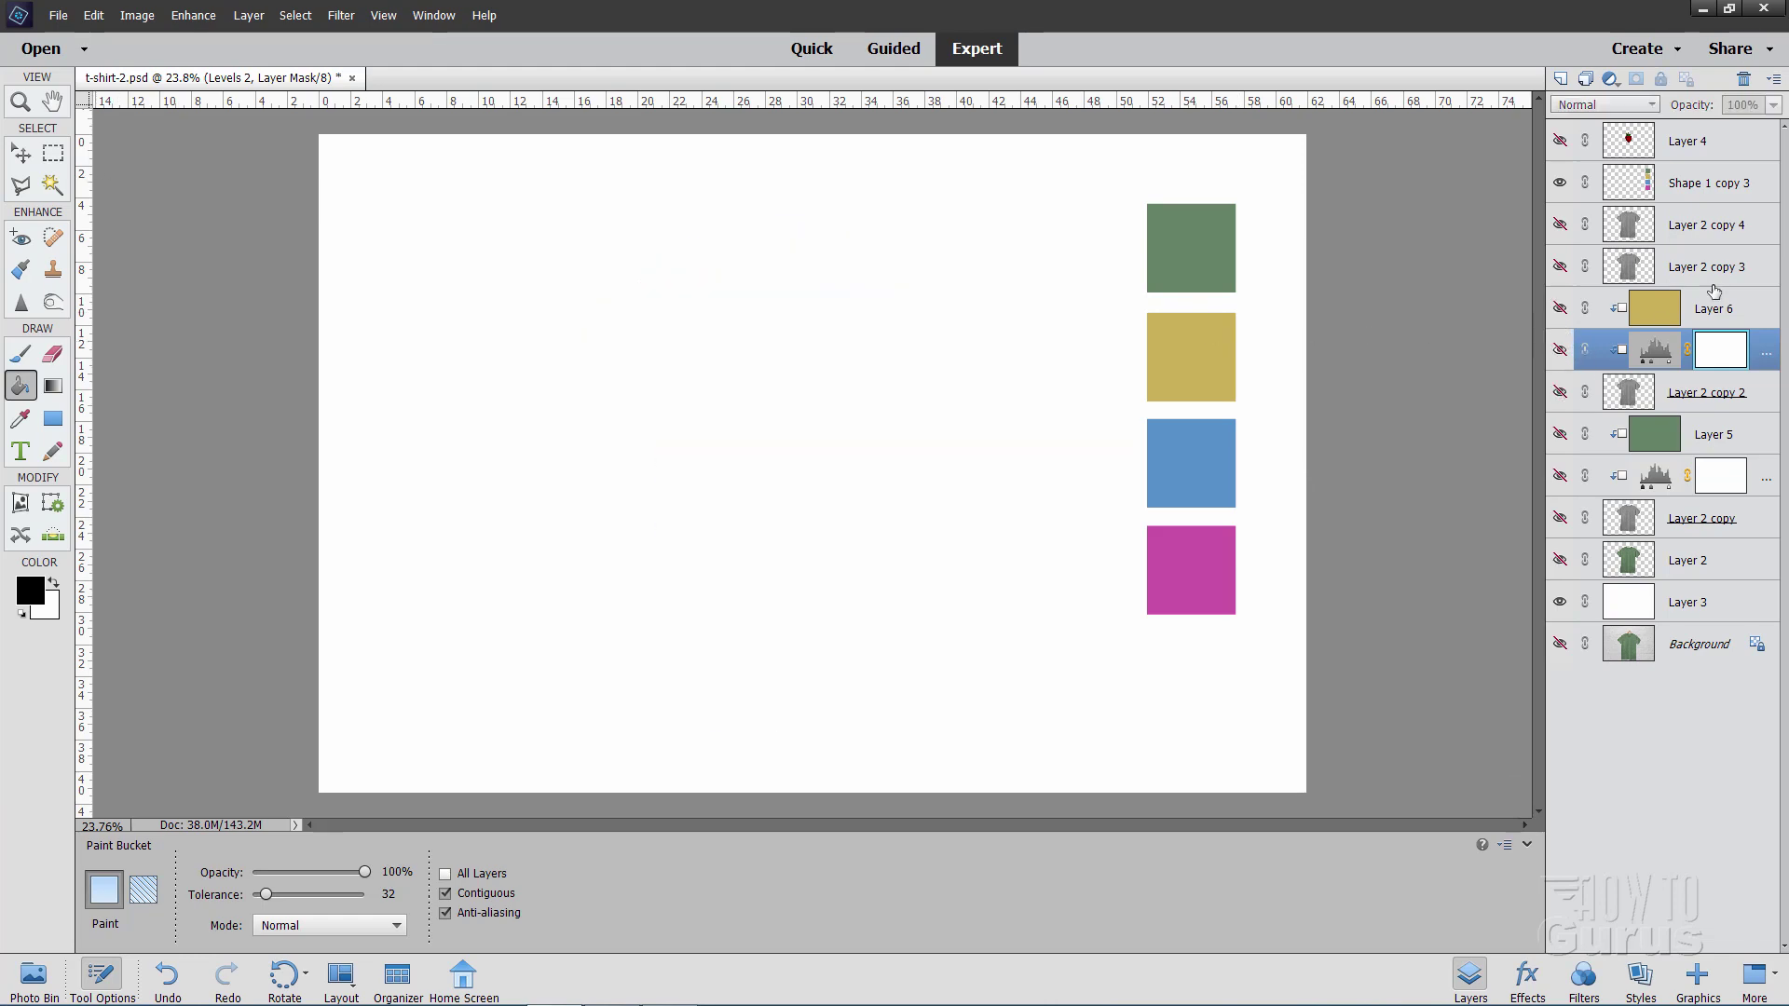
{"action": "left_click", "coordinate": [1708, 267]}
{"action": "left_click", "coordinate": [1559, 267]}
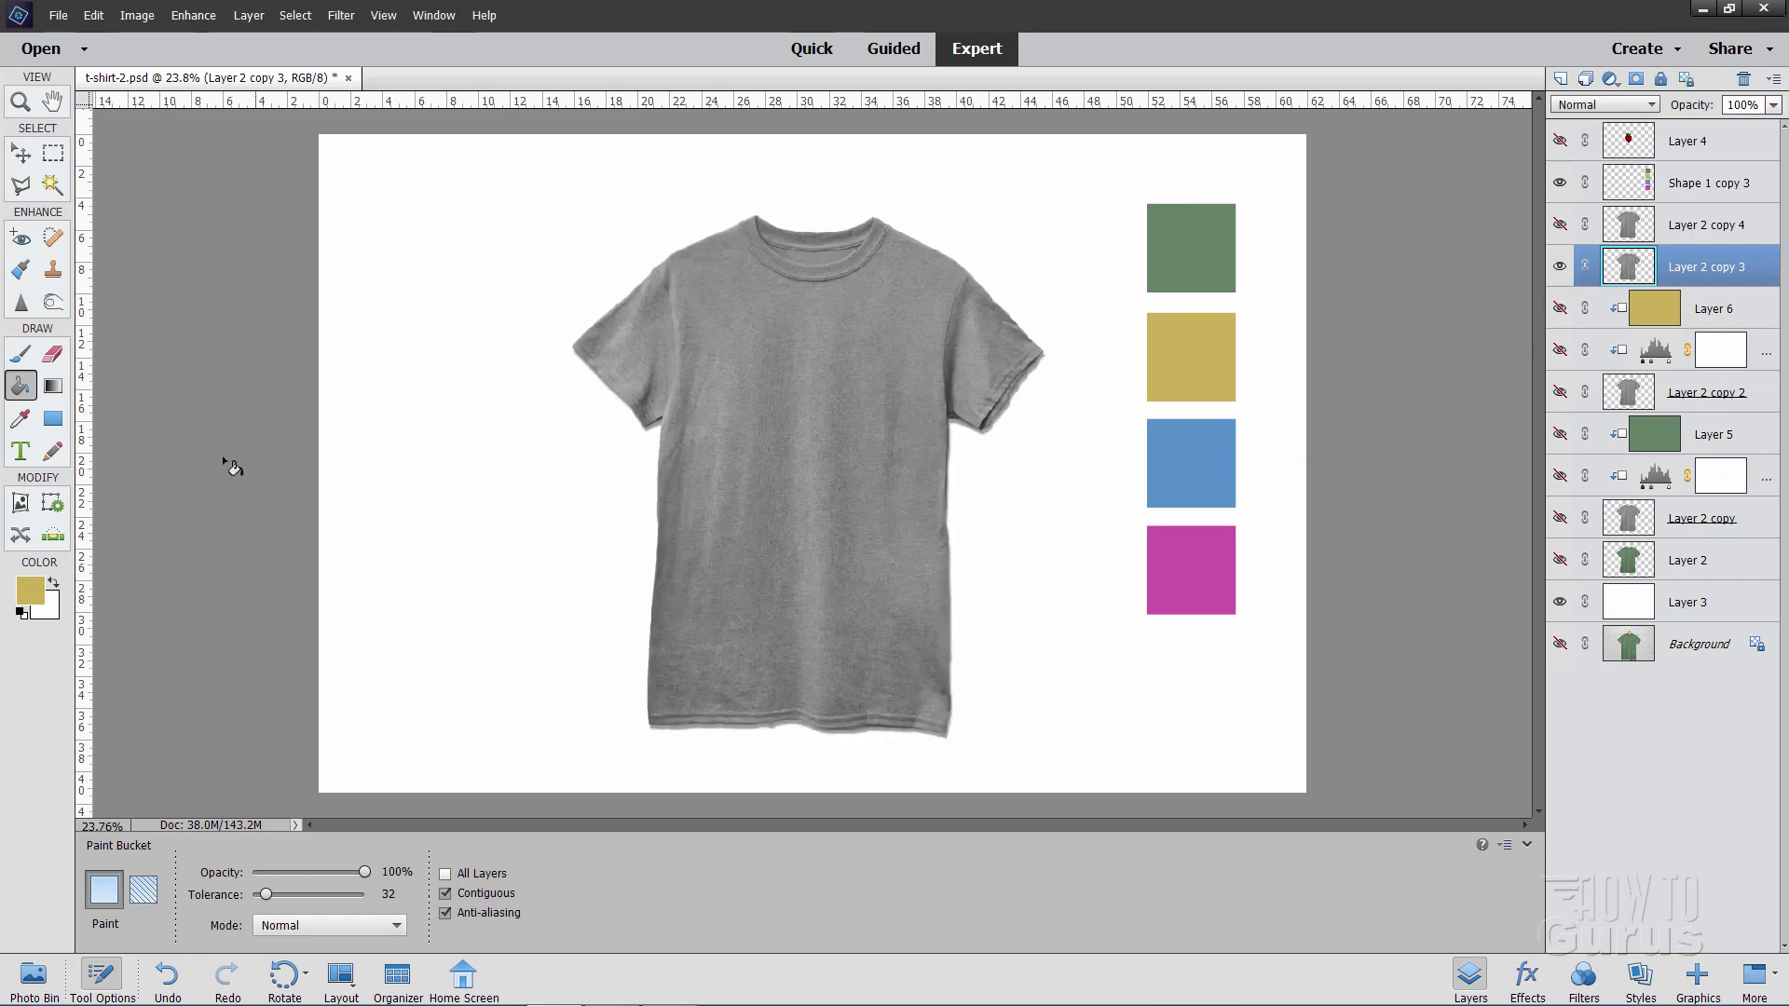
Sample the blue swatch as the foreground color and fill a new layer above Layer 2 copy 3 with it
{"action": "left_click", "coordinate": [34, 597]}
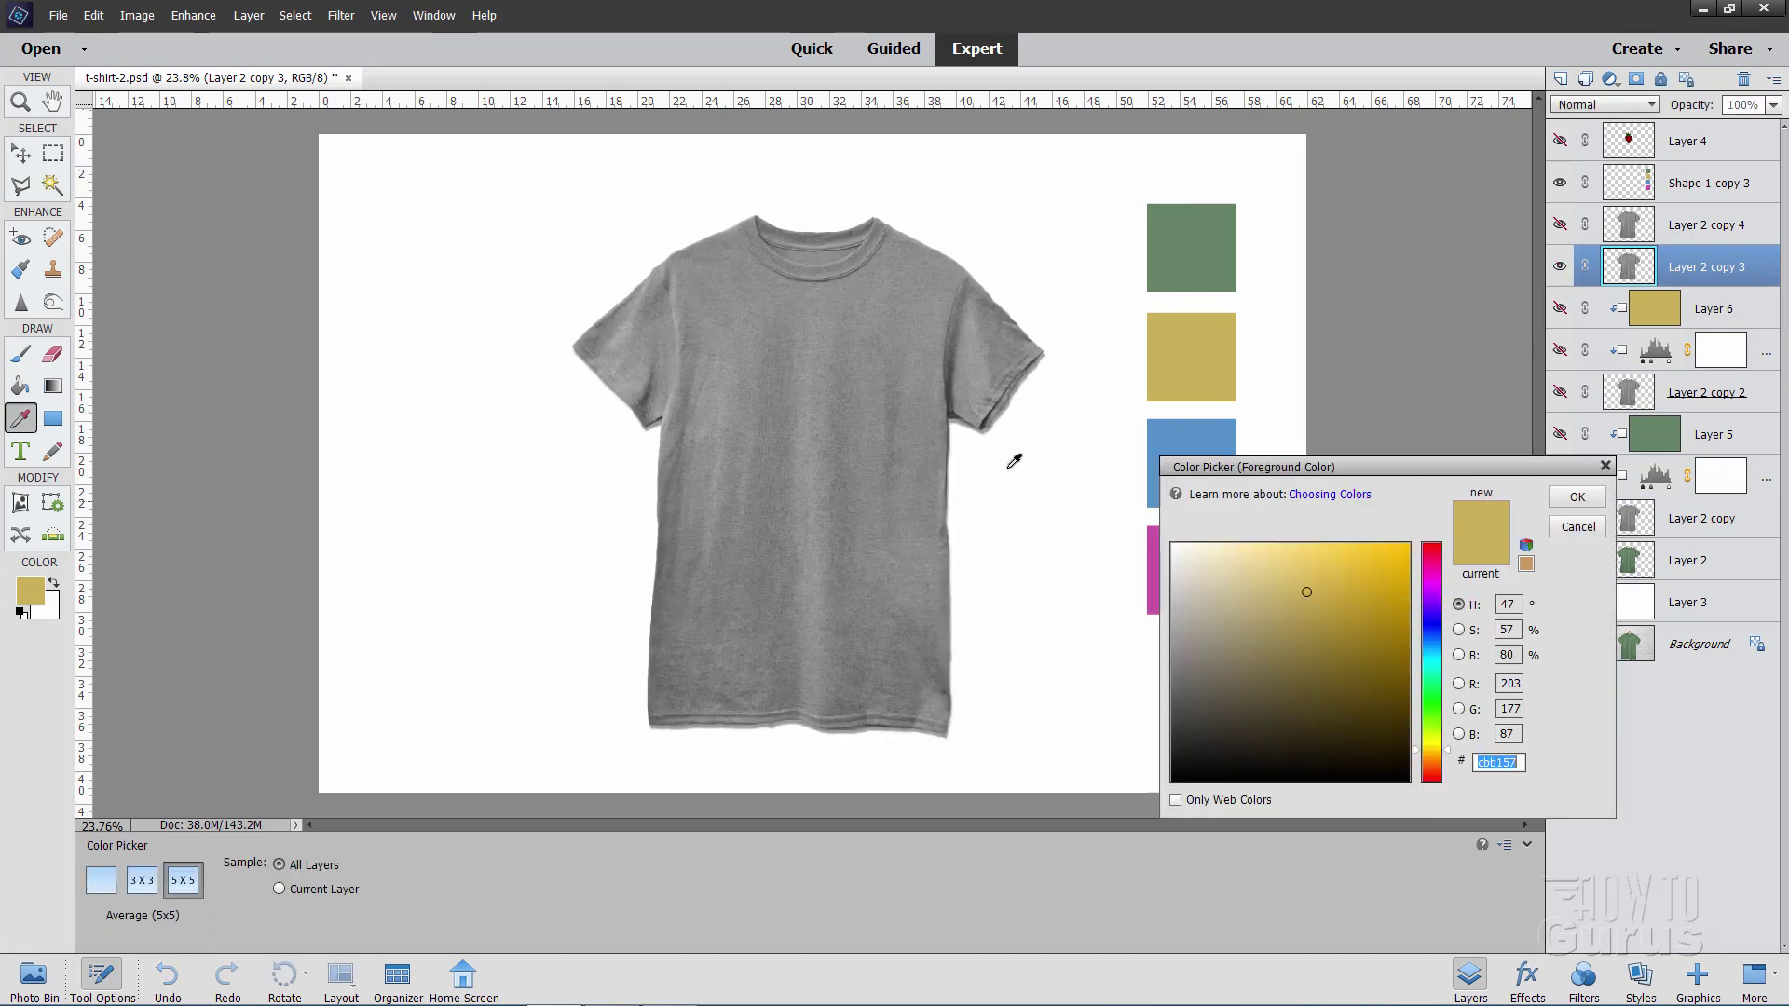
{"action": "left_click", "coordinate": [1204, 435]}
{"action": "left_click", "coordinate": [1577, 497]}
{"action": "key", "text": "k"}
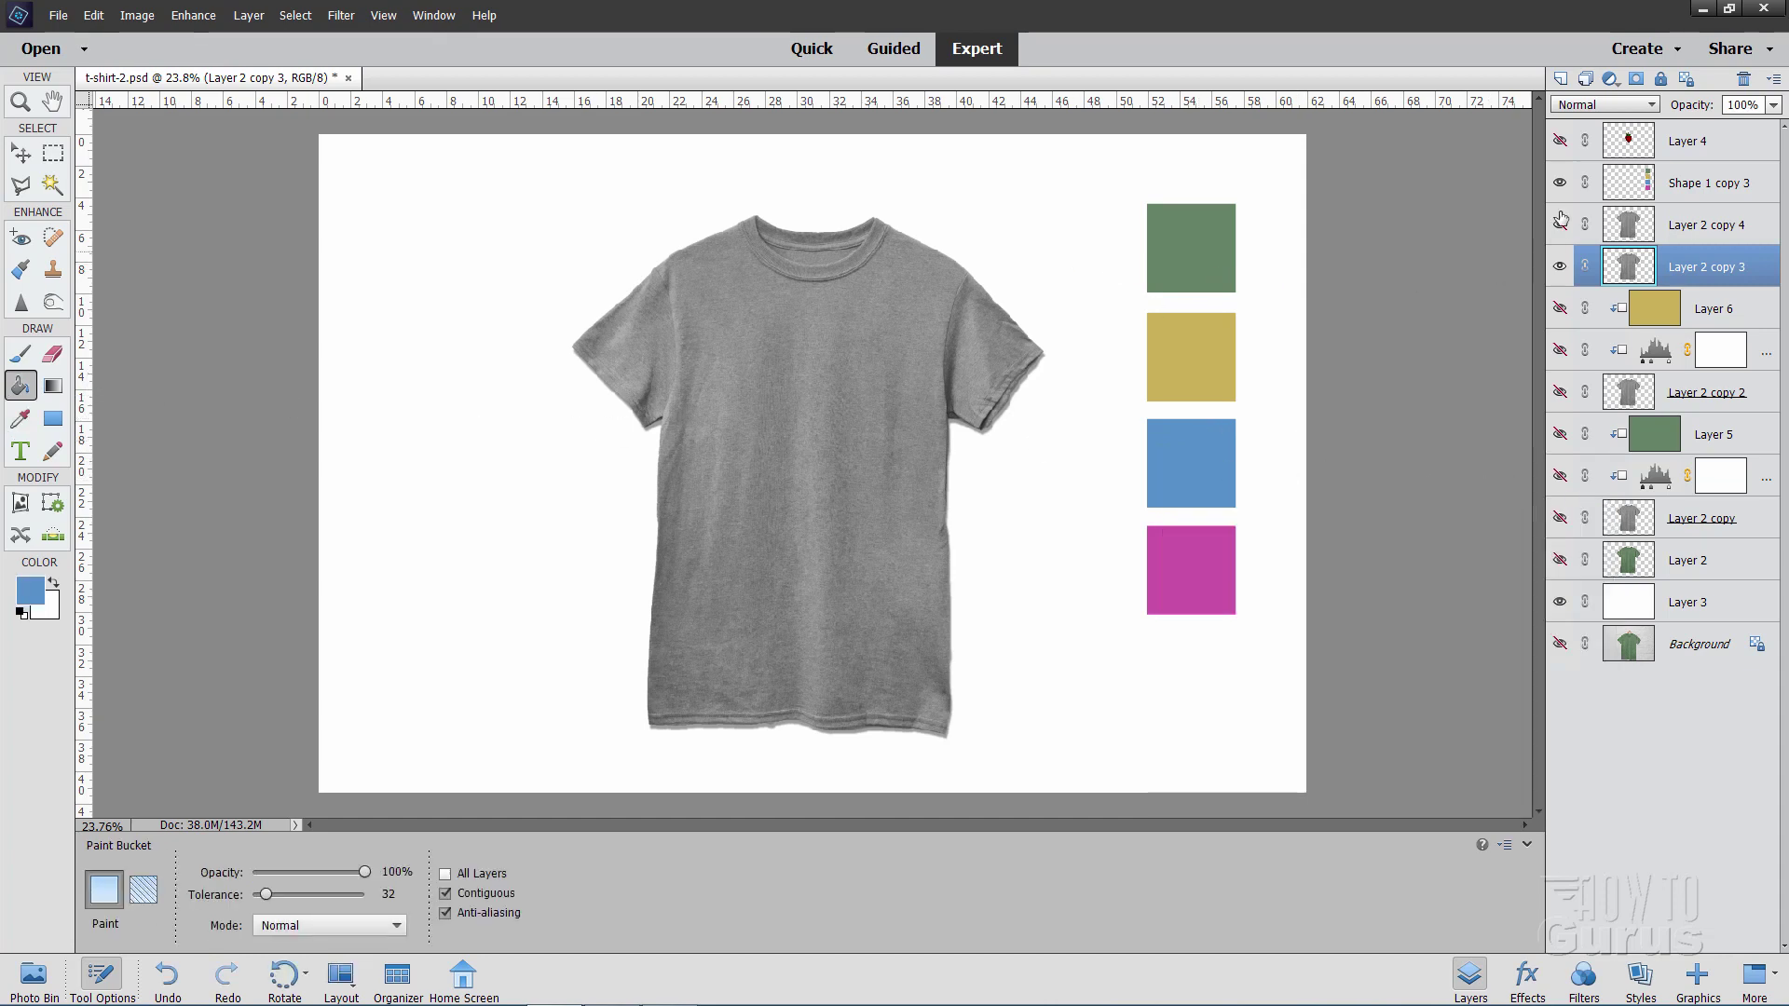
{"action": "left_click", "coordinate": [1560, 78]}
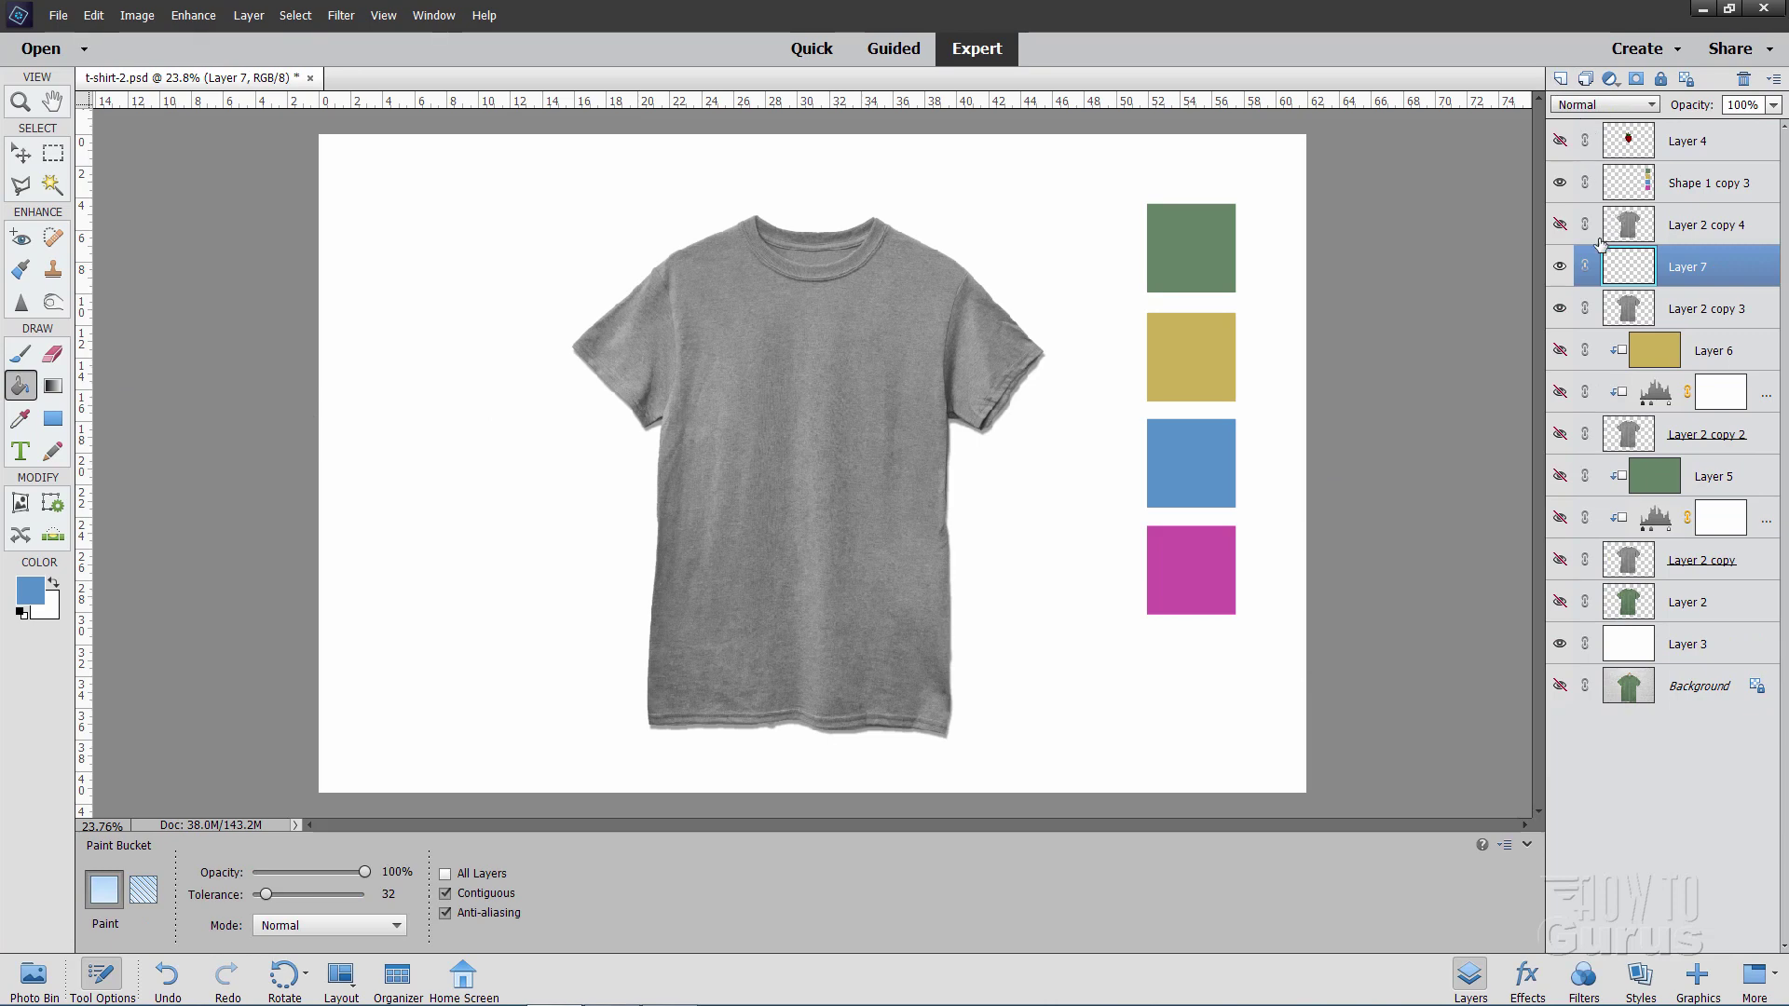
{"action": "left_click", "coordinate": [508, 474]}
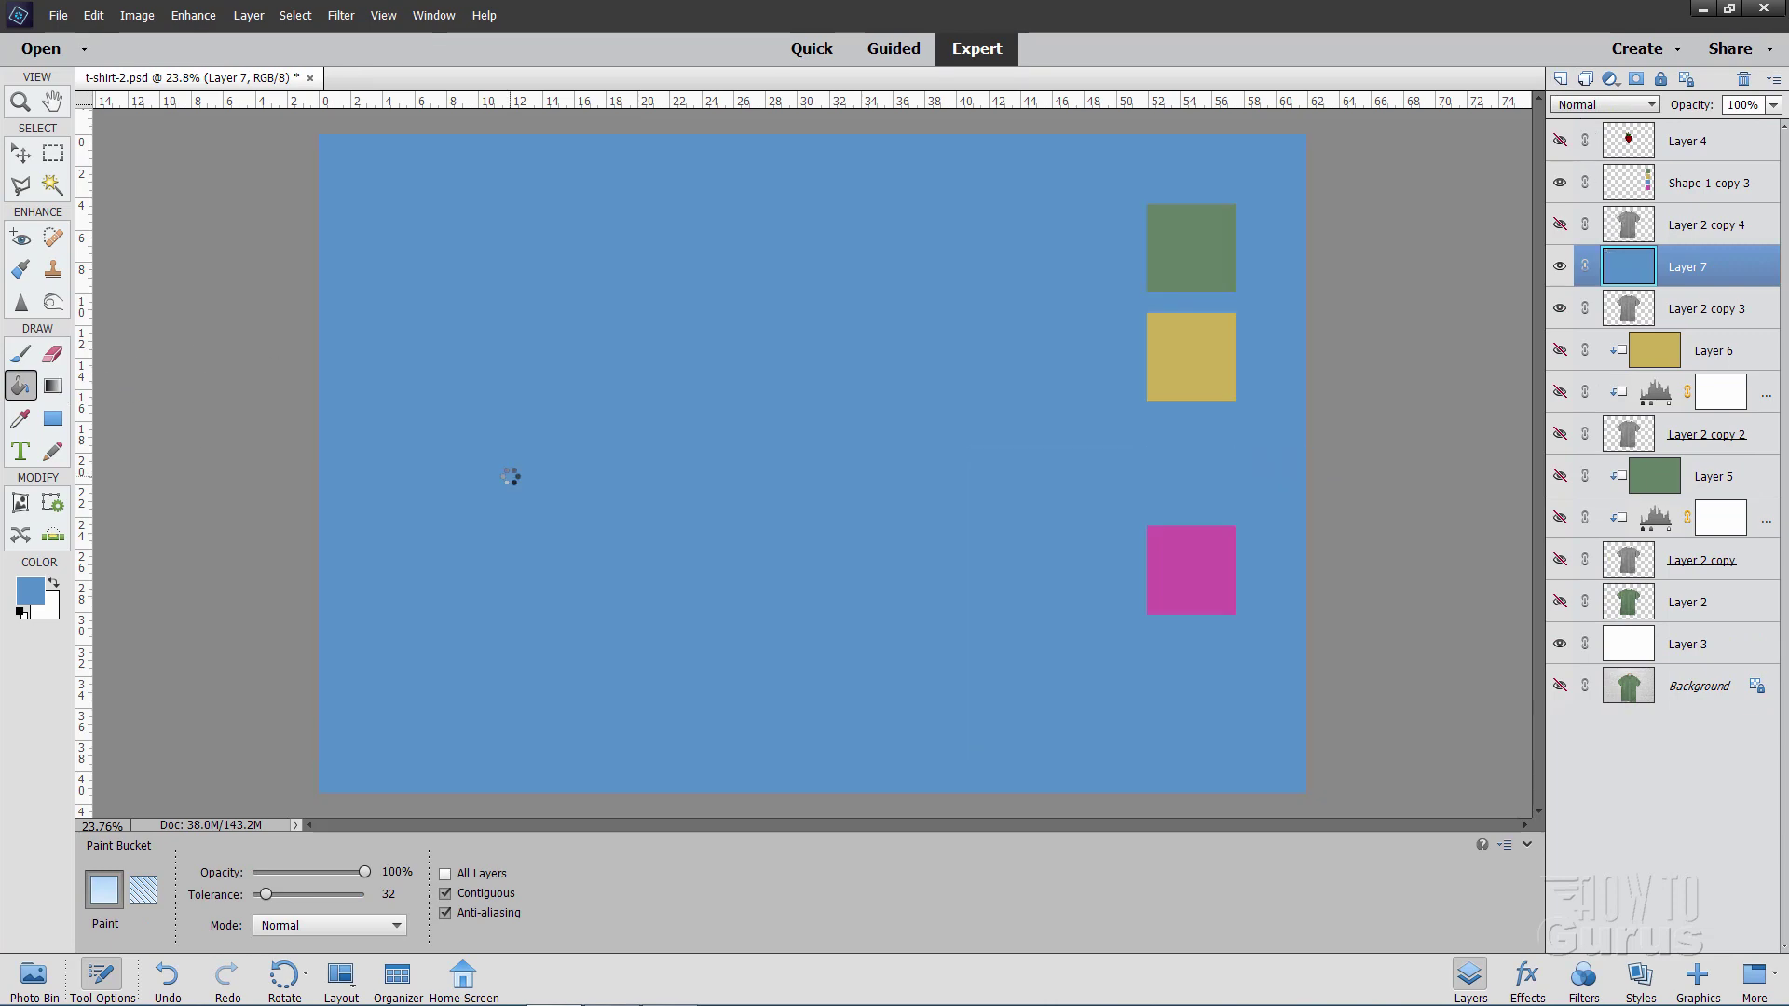
Clip the blue fill layer to Layer 2 copy 3 and set its blend mode to Color
{"action": "right_click", "coordinate": [1689, 273]}
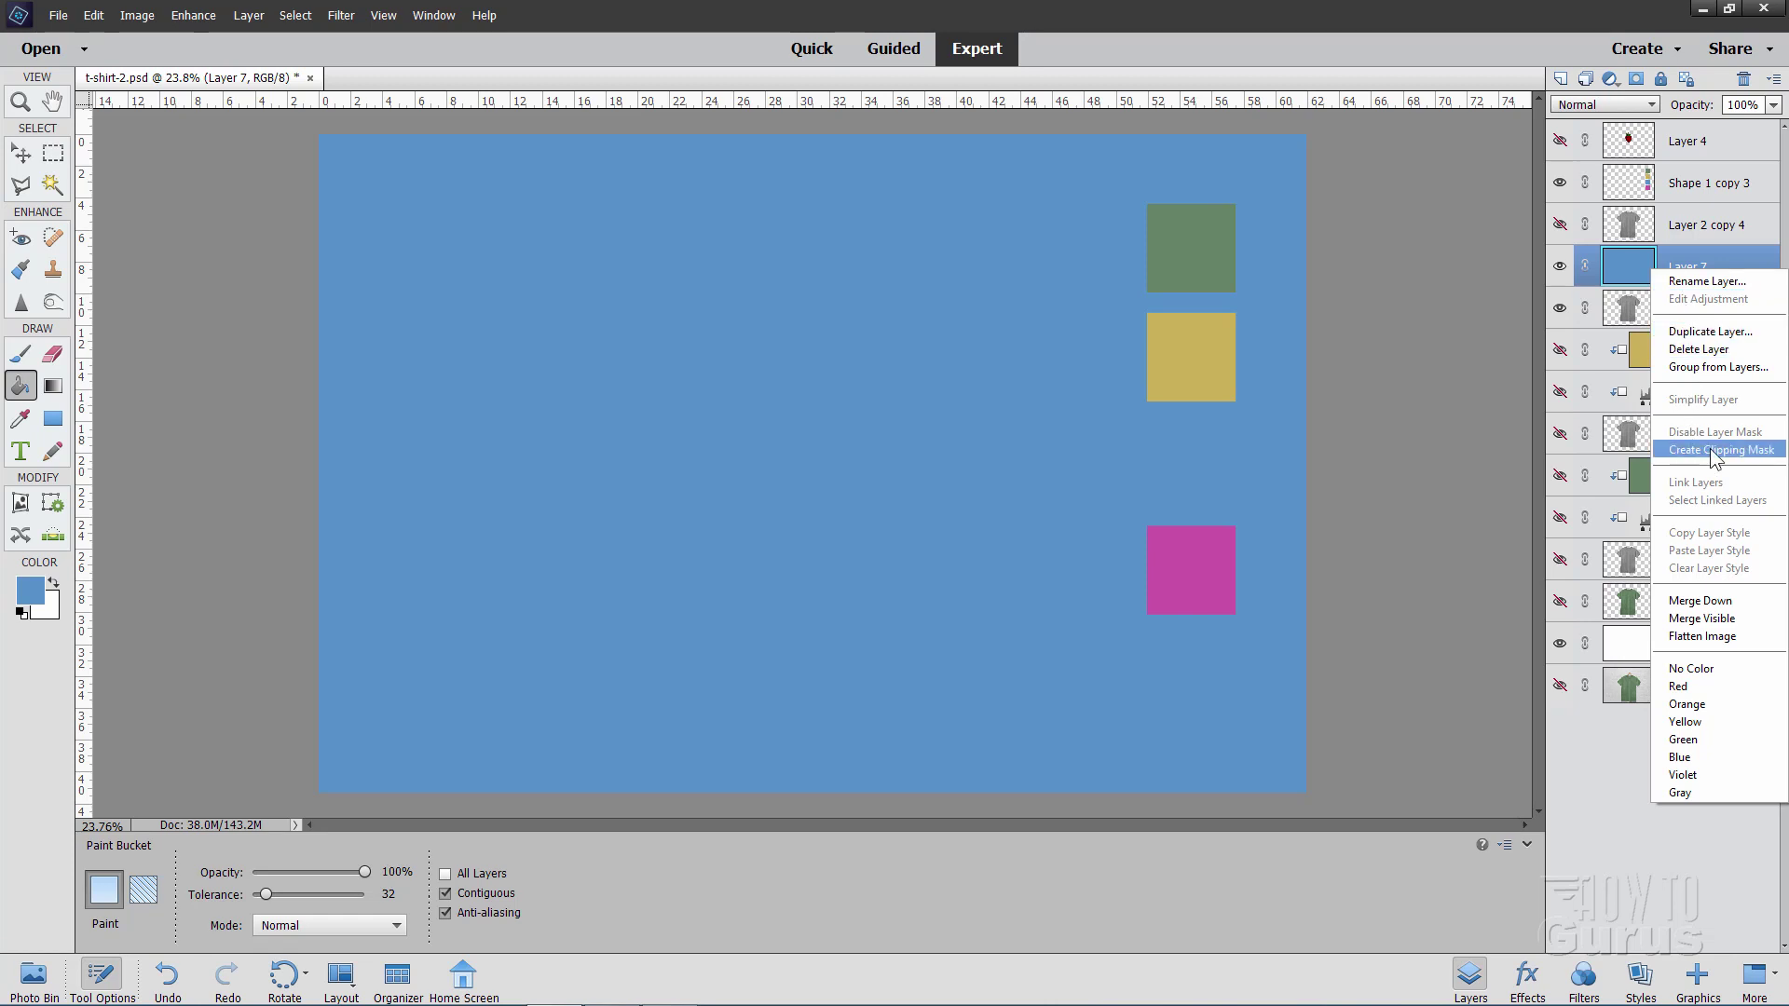
{"action": "left_click", "coordinate": [1713, 450]}
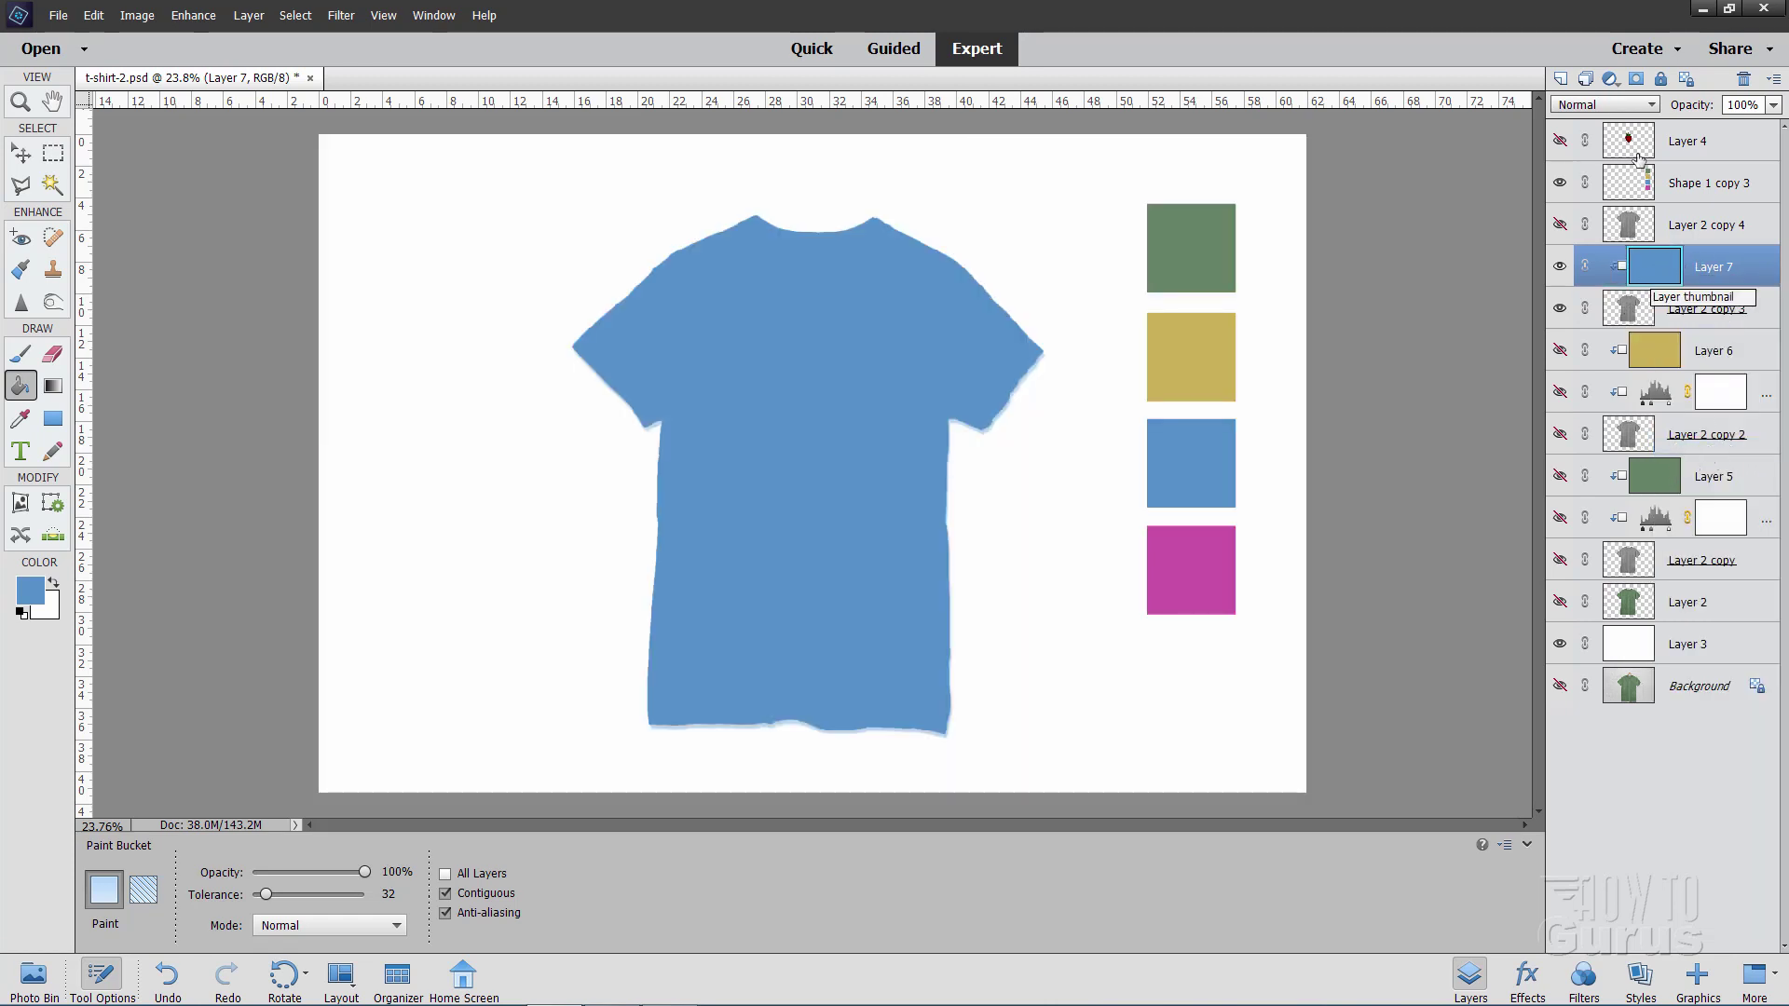
{"action": "left_click", "coordinate": [1601, 104]}
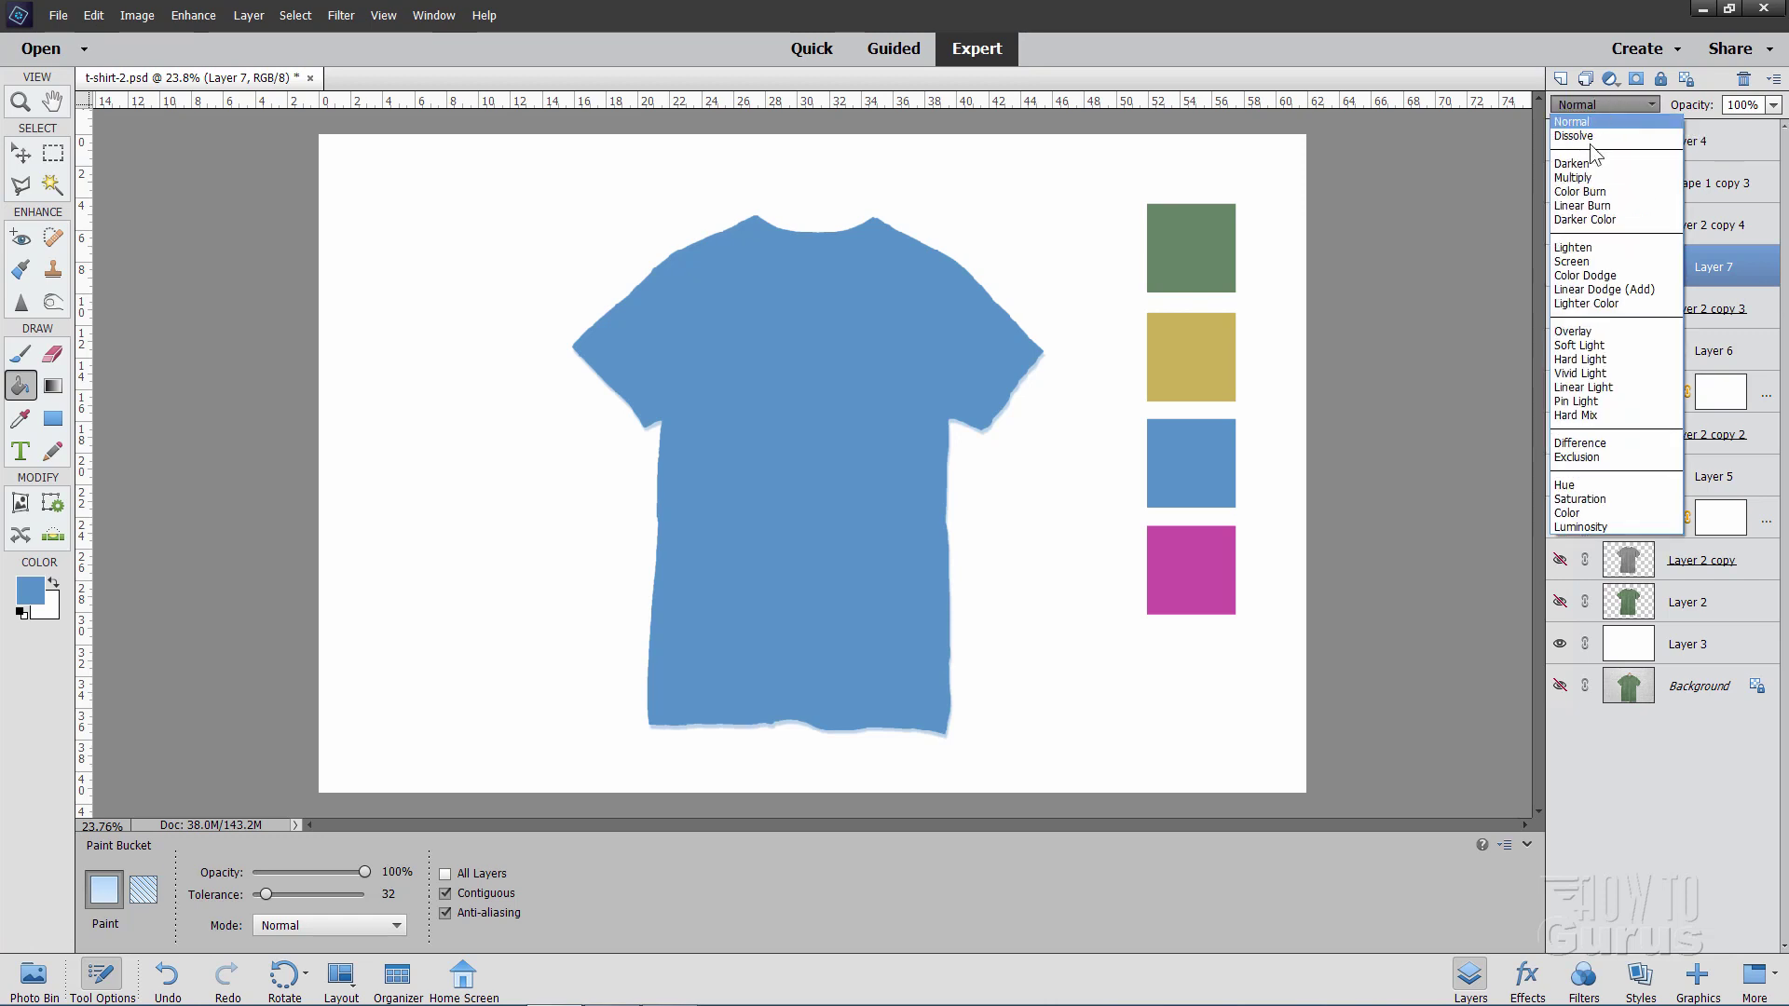
{"action": "left_click", "coordinate": [1596, 513]}
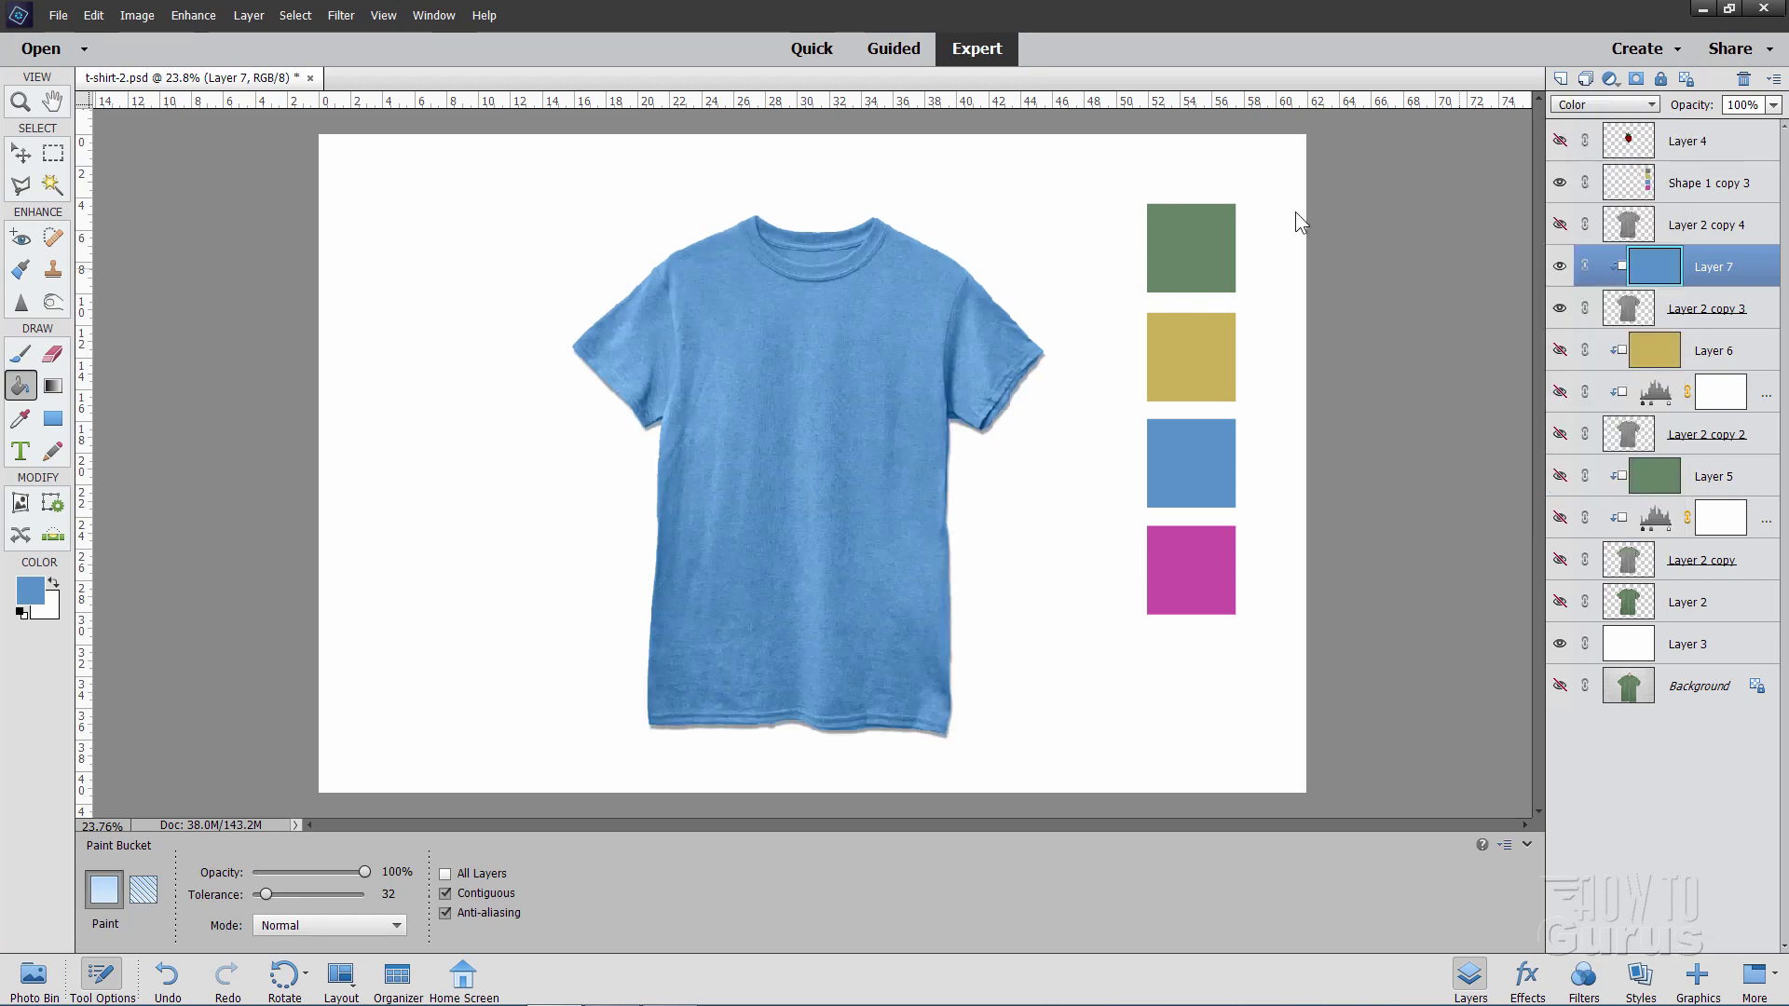
Add a Levels adjustment layer clipped to Layer 2 copy 3 and set its midtone value to 0.87
{"action": "left_click", "coordinate": [1656, 319]}
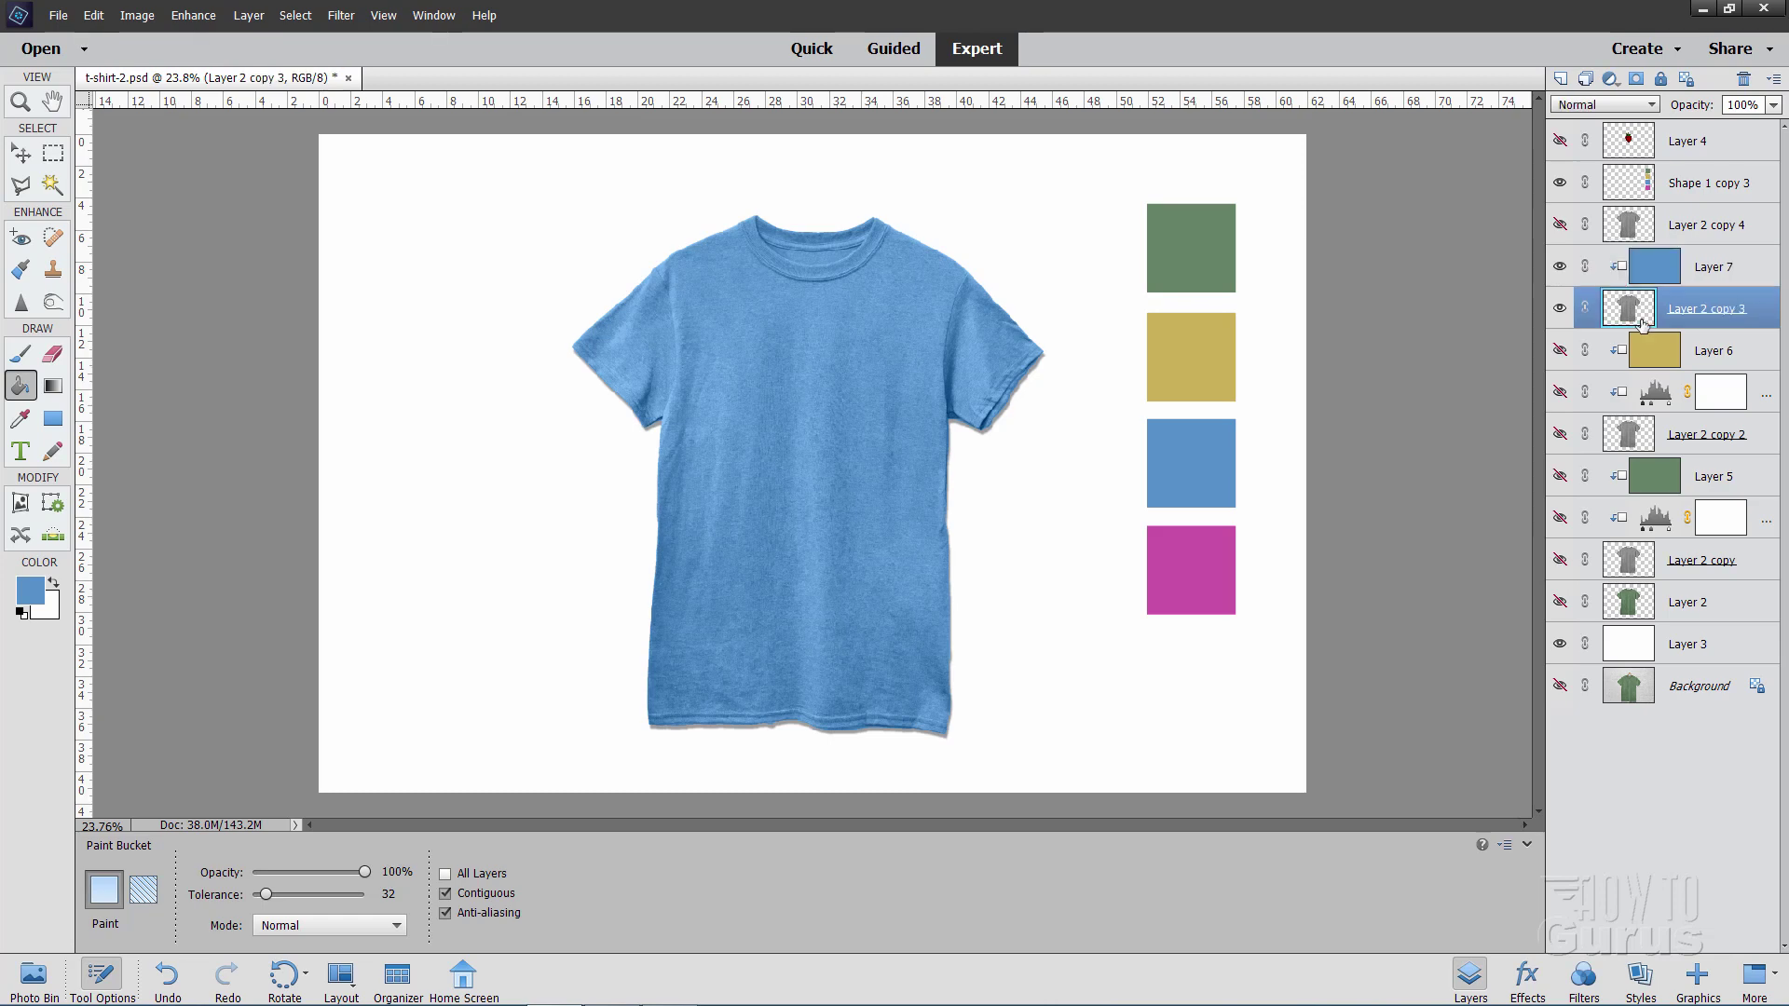
{"action": "left_click", "coordinate": [252, 17]}
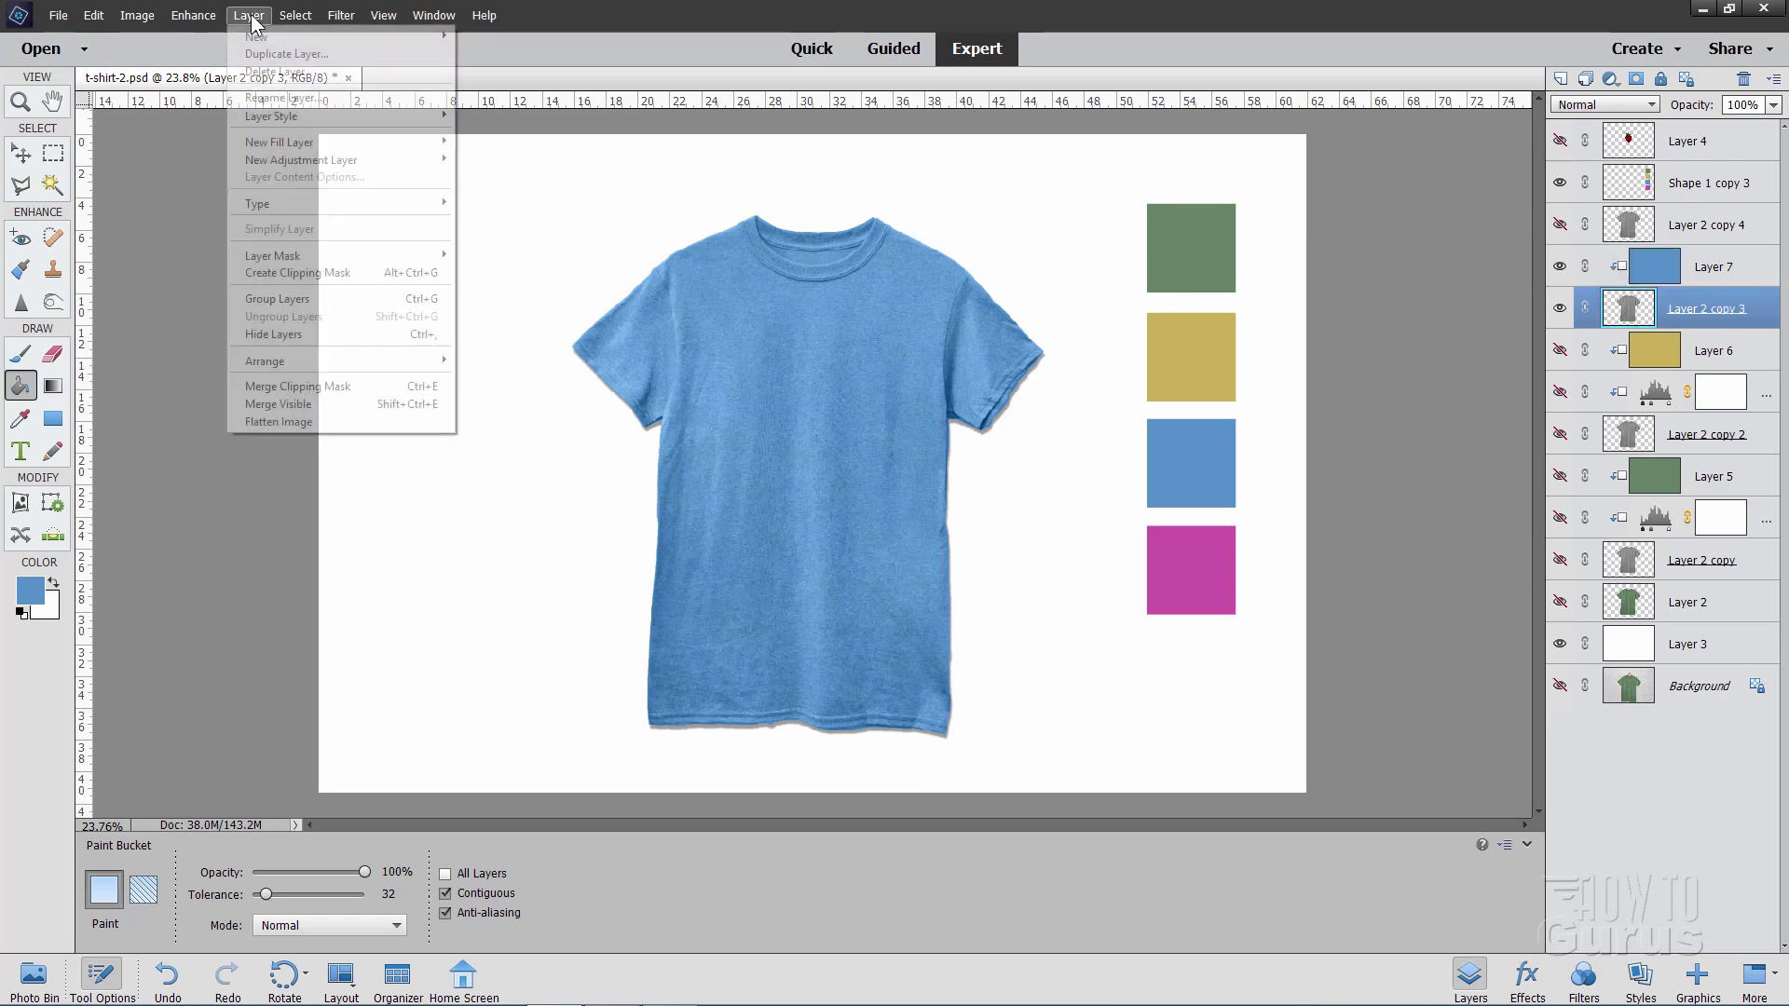
{"action": "mouse_move", "coordinate": [300, 166]}
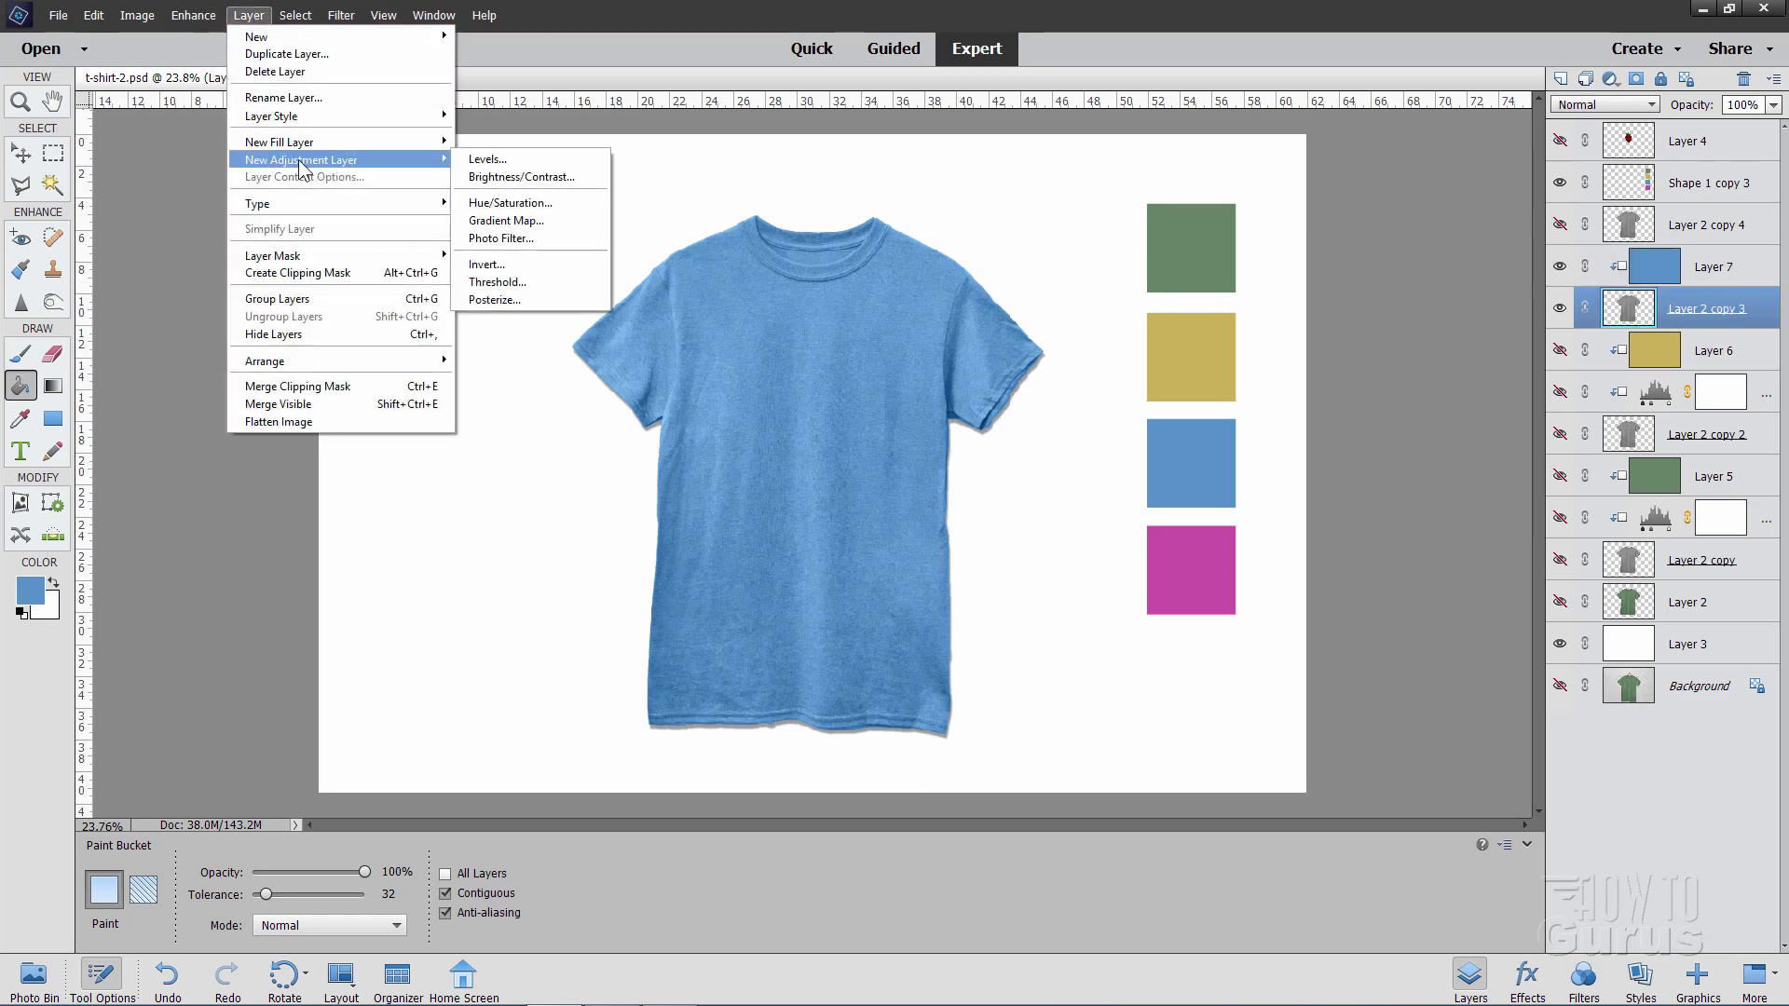
{"action": "left_click", "coordinate": [494, 159]}
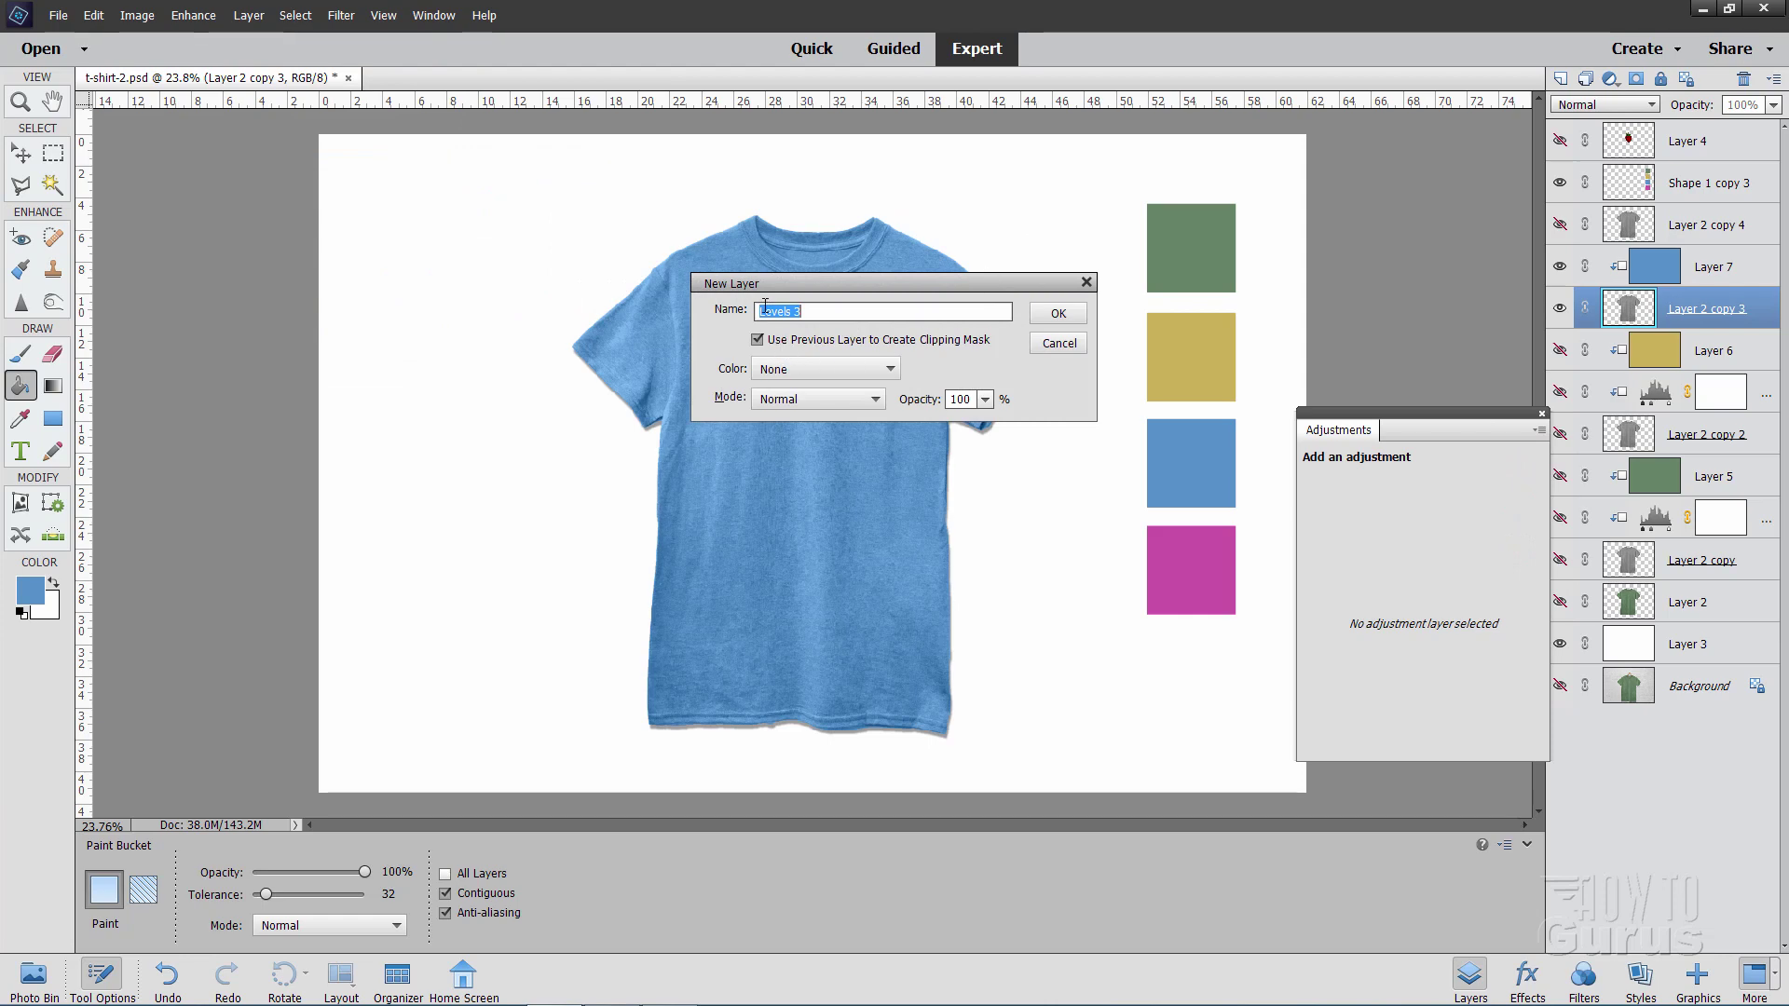
{"action": "left_click", "coordinate": [1062, 314]}
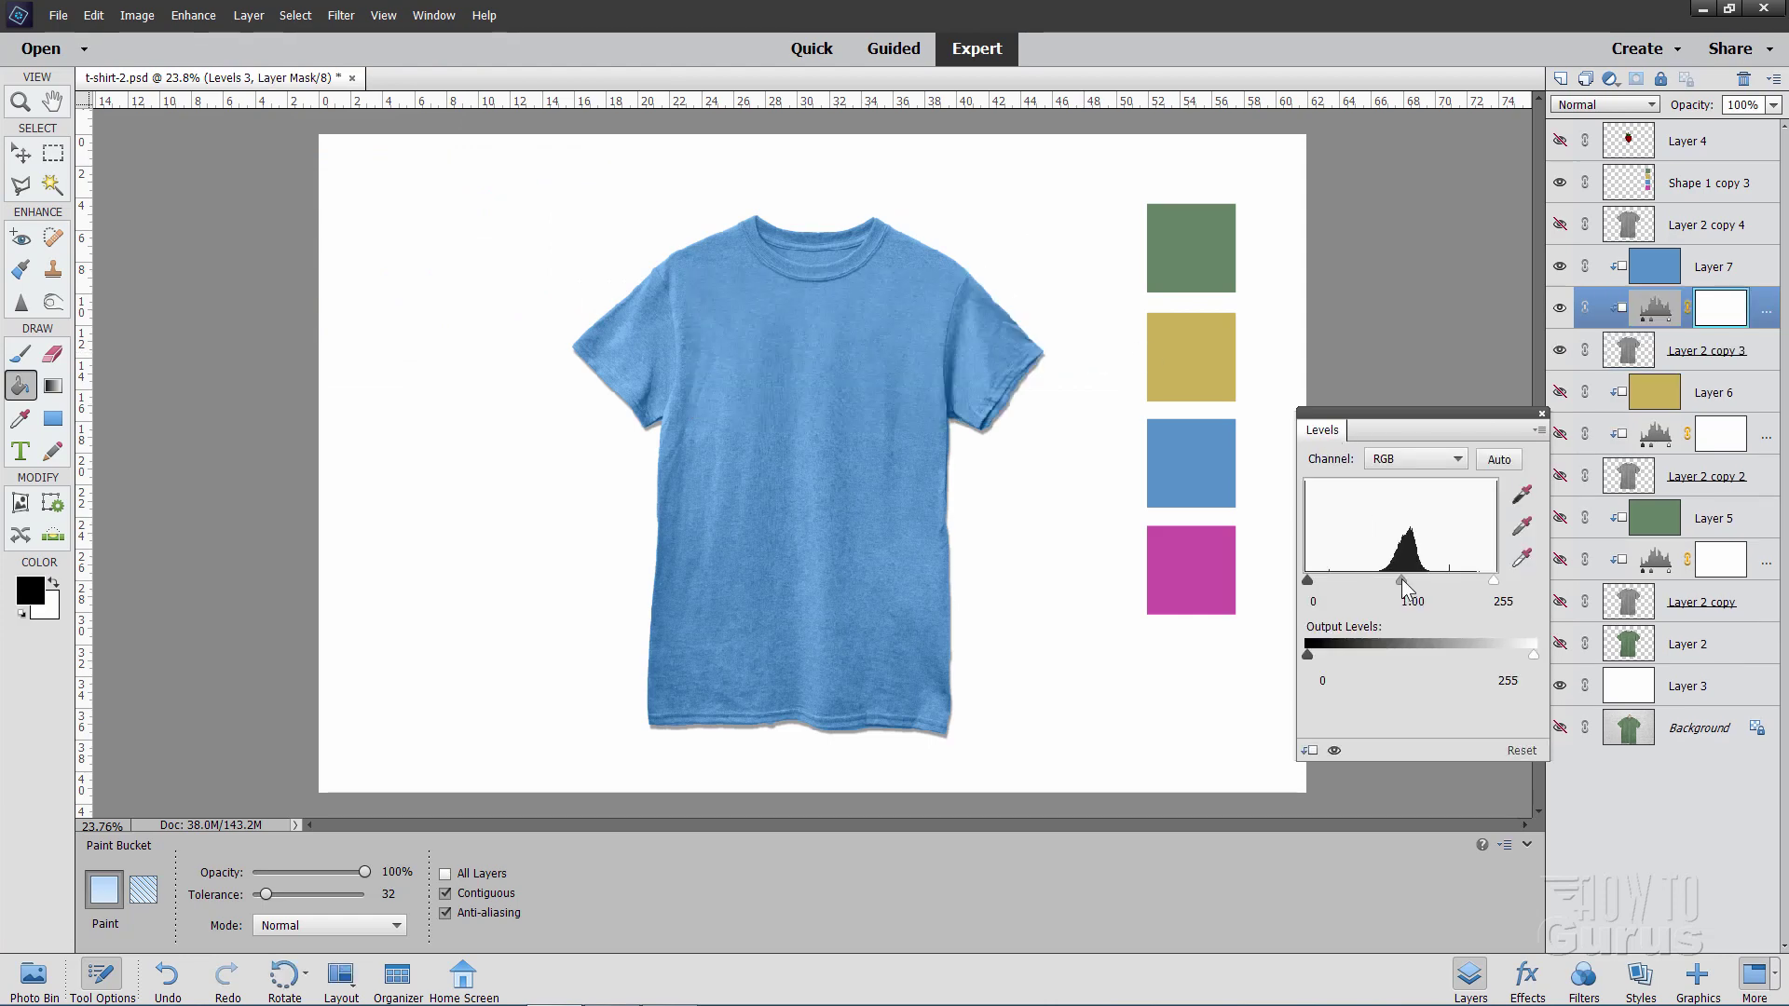
{"action": "left_click_drag", "start_coordinate": [1402, 579], "coordinate": [1407, 579]}
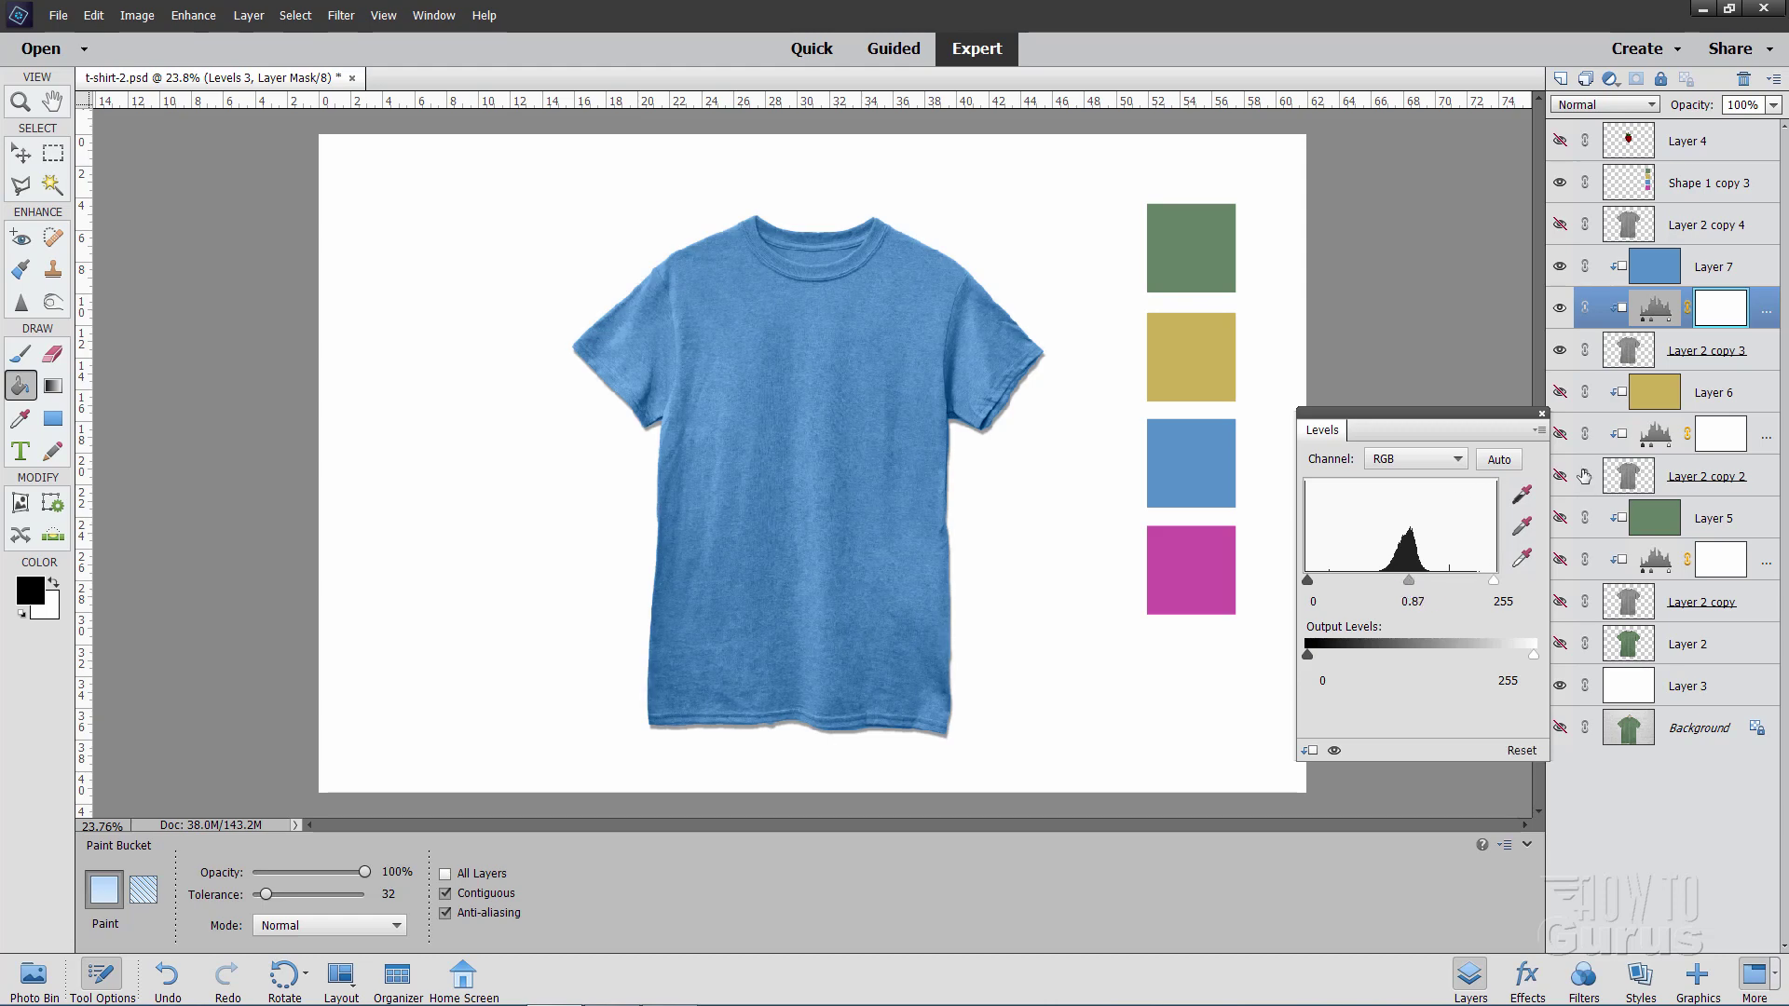
{"action": "left_click", "coordinate": [1542, 412]}
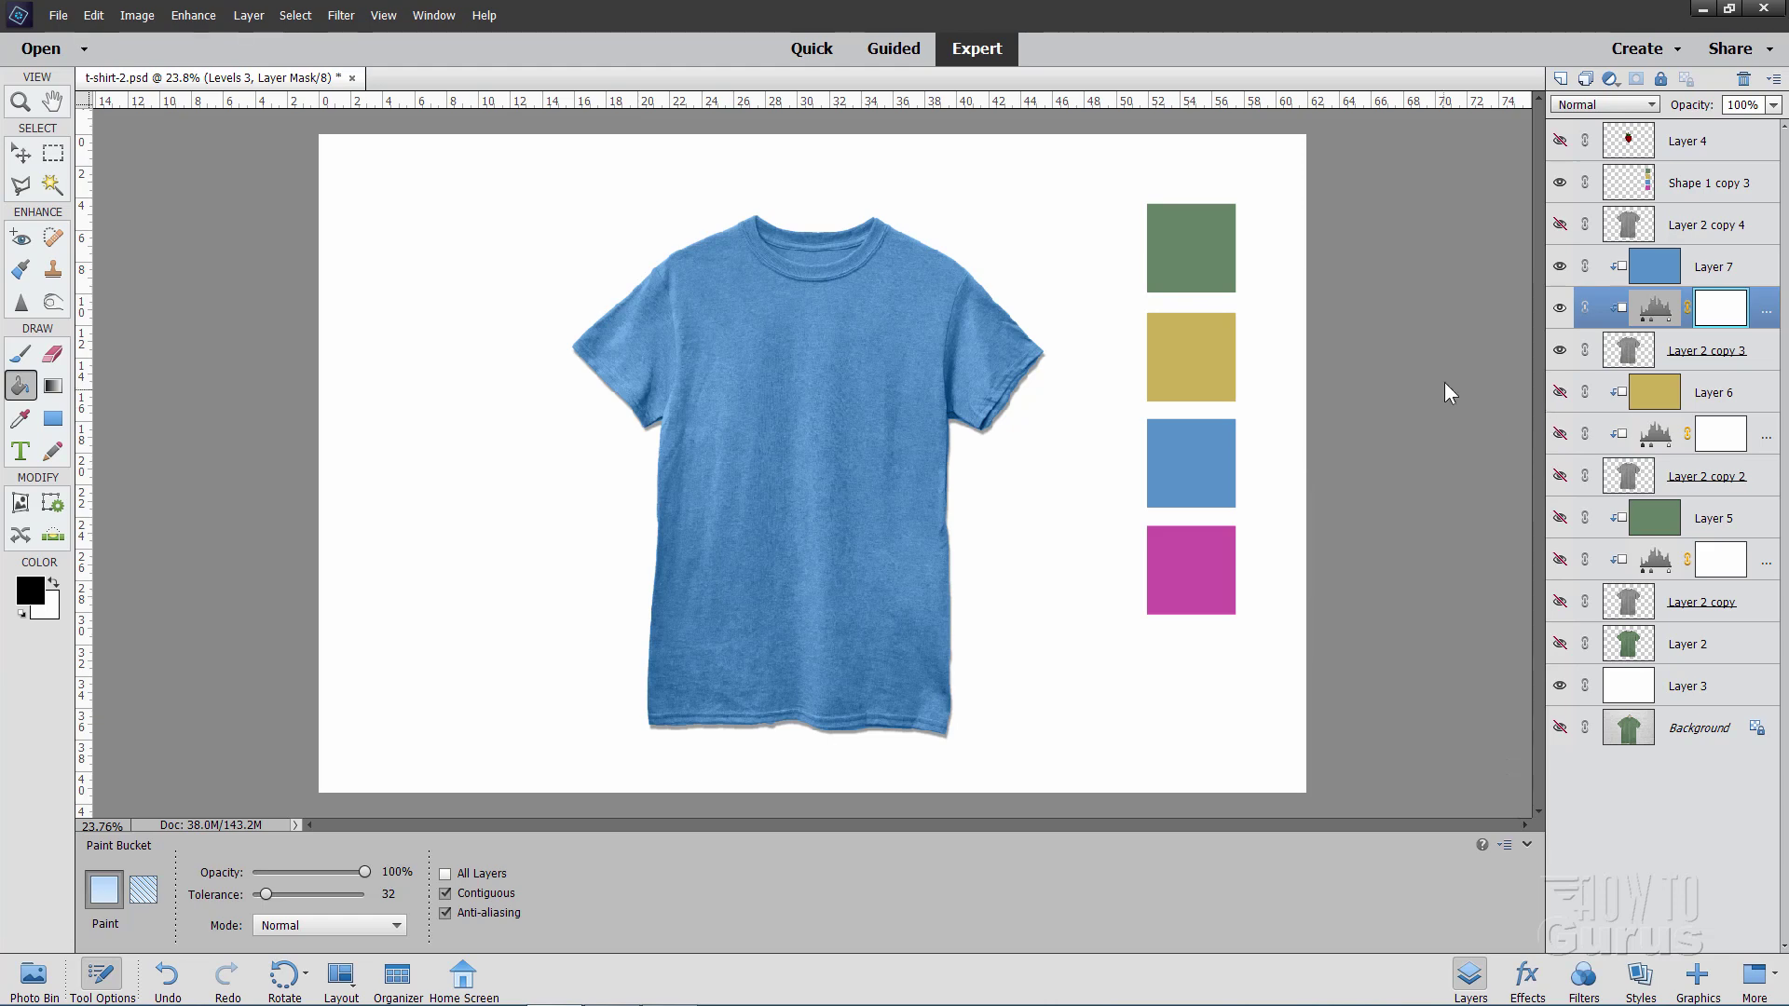
Hide Layer 2 copy 3 with its Levels and blue fill layers, and show and select Layer 2 copy 4
{"action": "left_click", "coordinate": [1559, 268]}
{"action": "left_click", "coordinate": [1559, 308]}
{"action": "left_click", "coordinate": [1559, 350]}
{"action": "left_click", "coordinate": [1581, 238]}
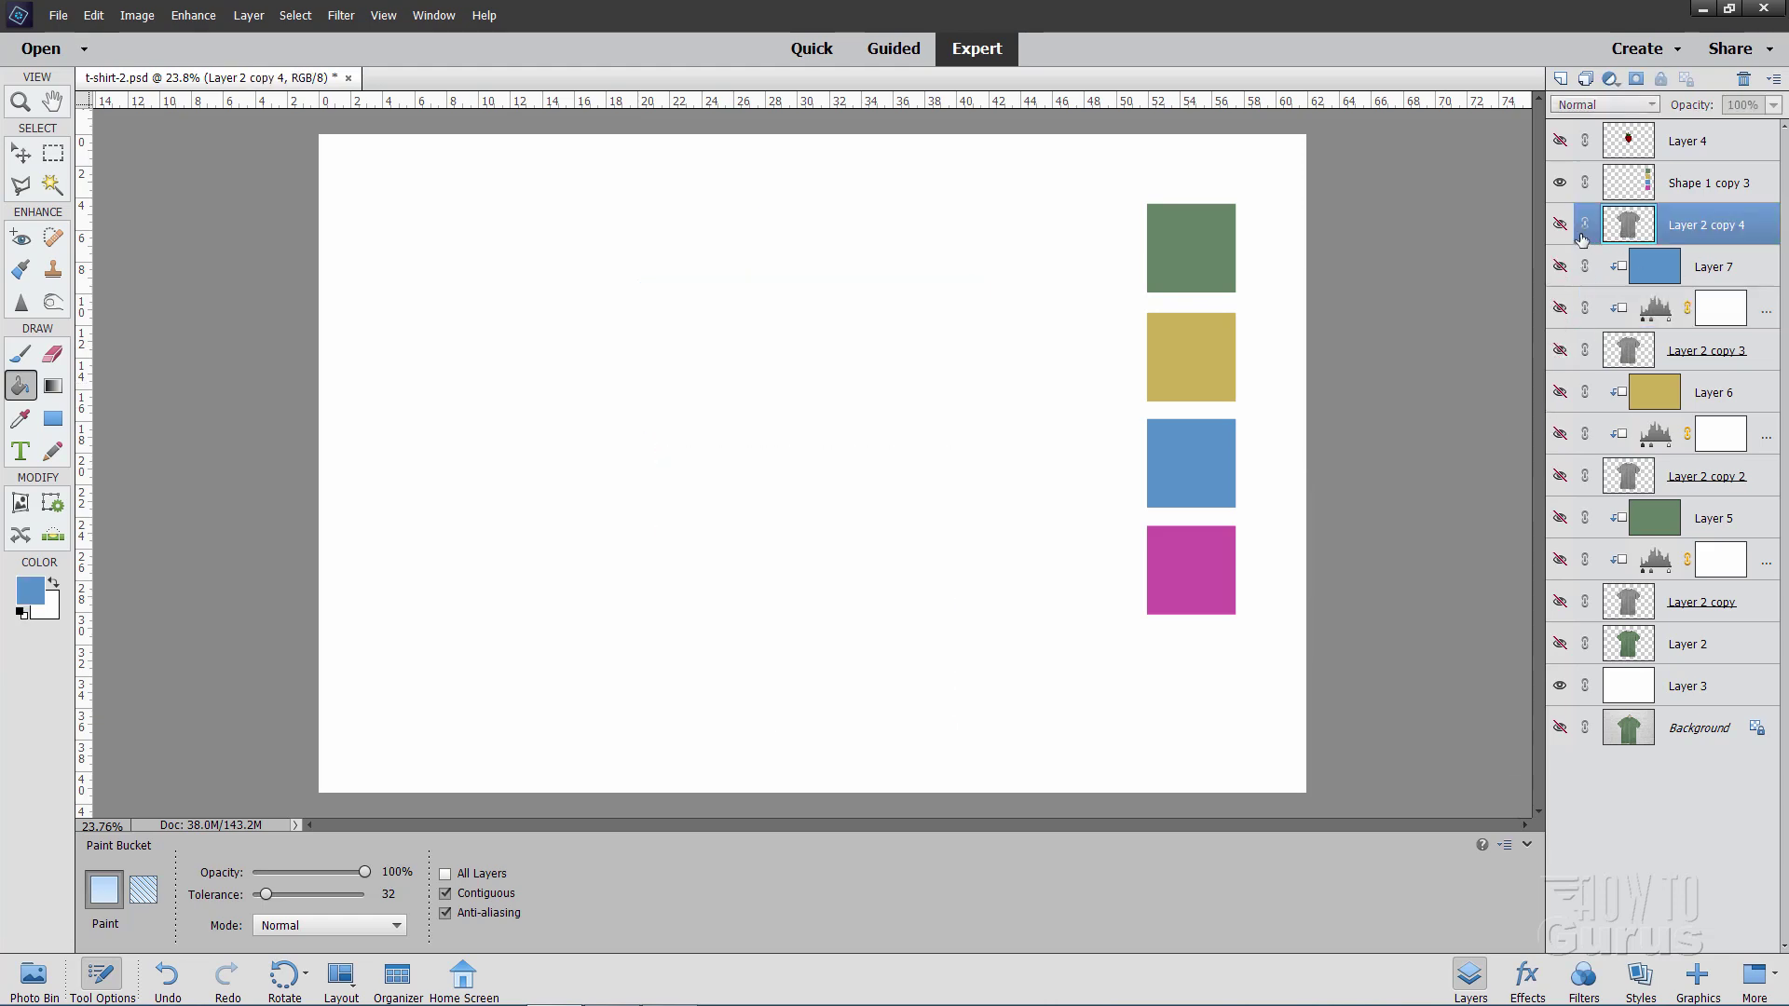
{"action": "left_click", "coordinate": [1560, 224]}
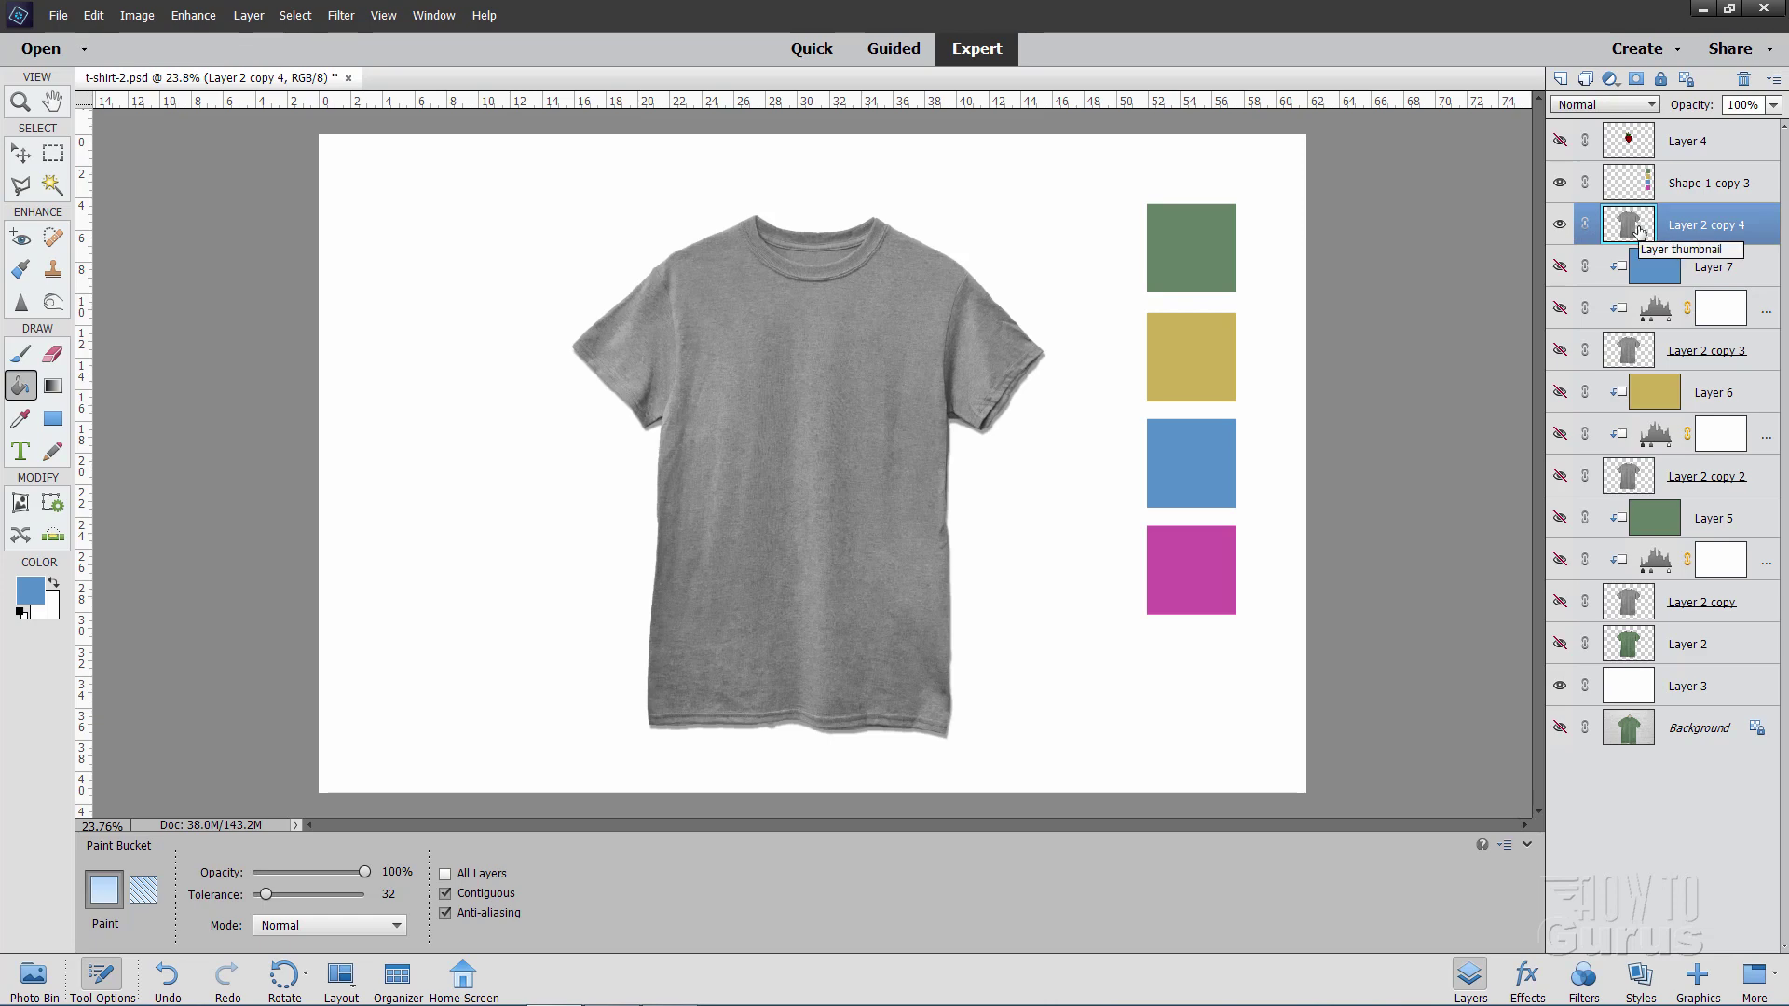
Sample the magenta swatch as the foreground color and fill a new layer above Layer 2 copy 4 with it
{"action": "left_click", "coordinate": [38, 601]}
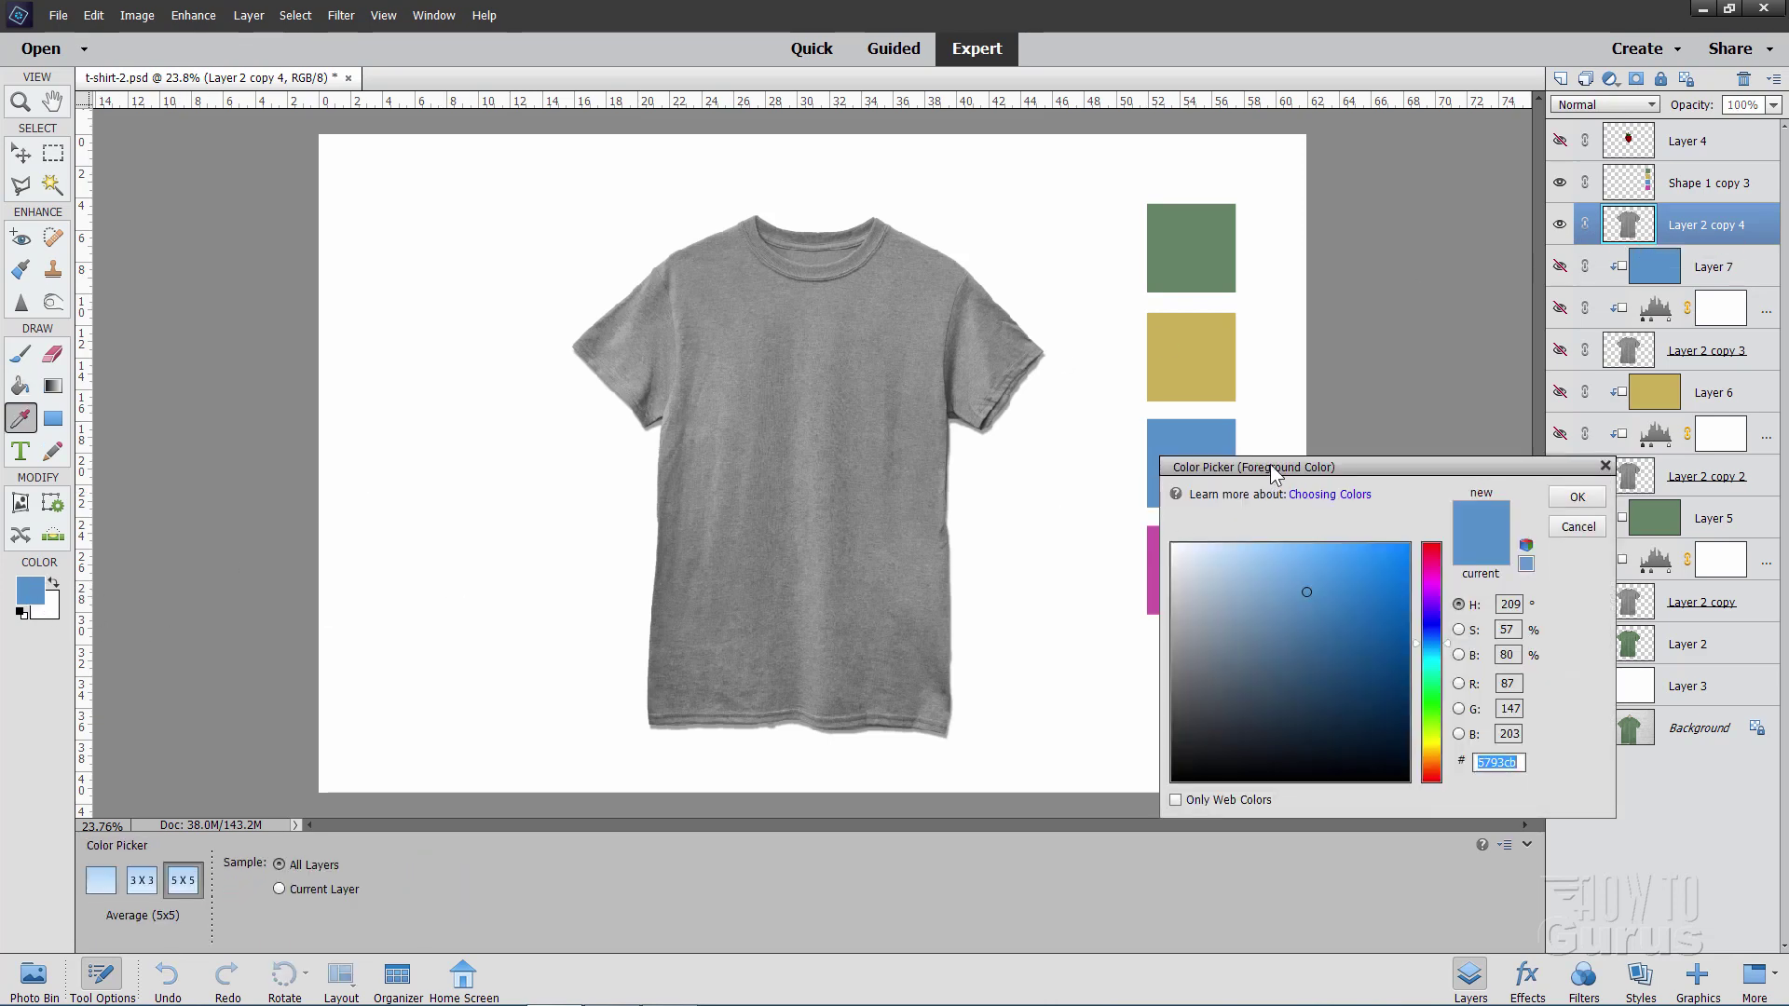
{"action": "left_click_drag", "start_coordinate": [1188, 472], "coordinate": [1290, 593]}
{"action": "left_click", "coordinate": [1208, 570]}
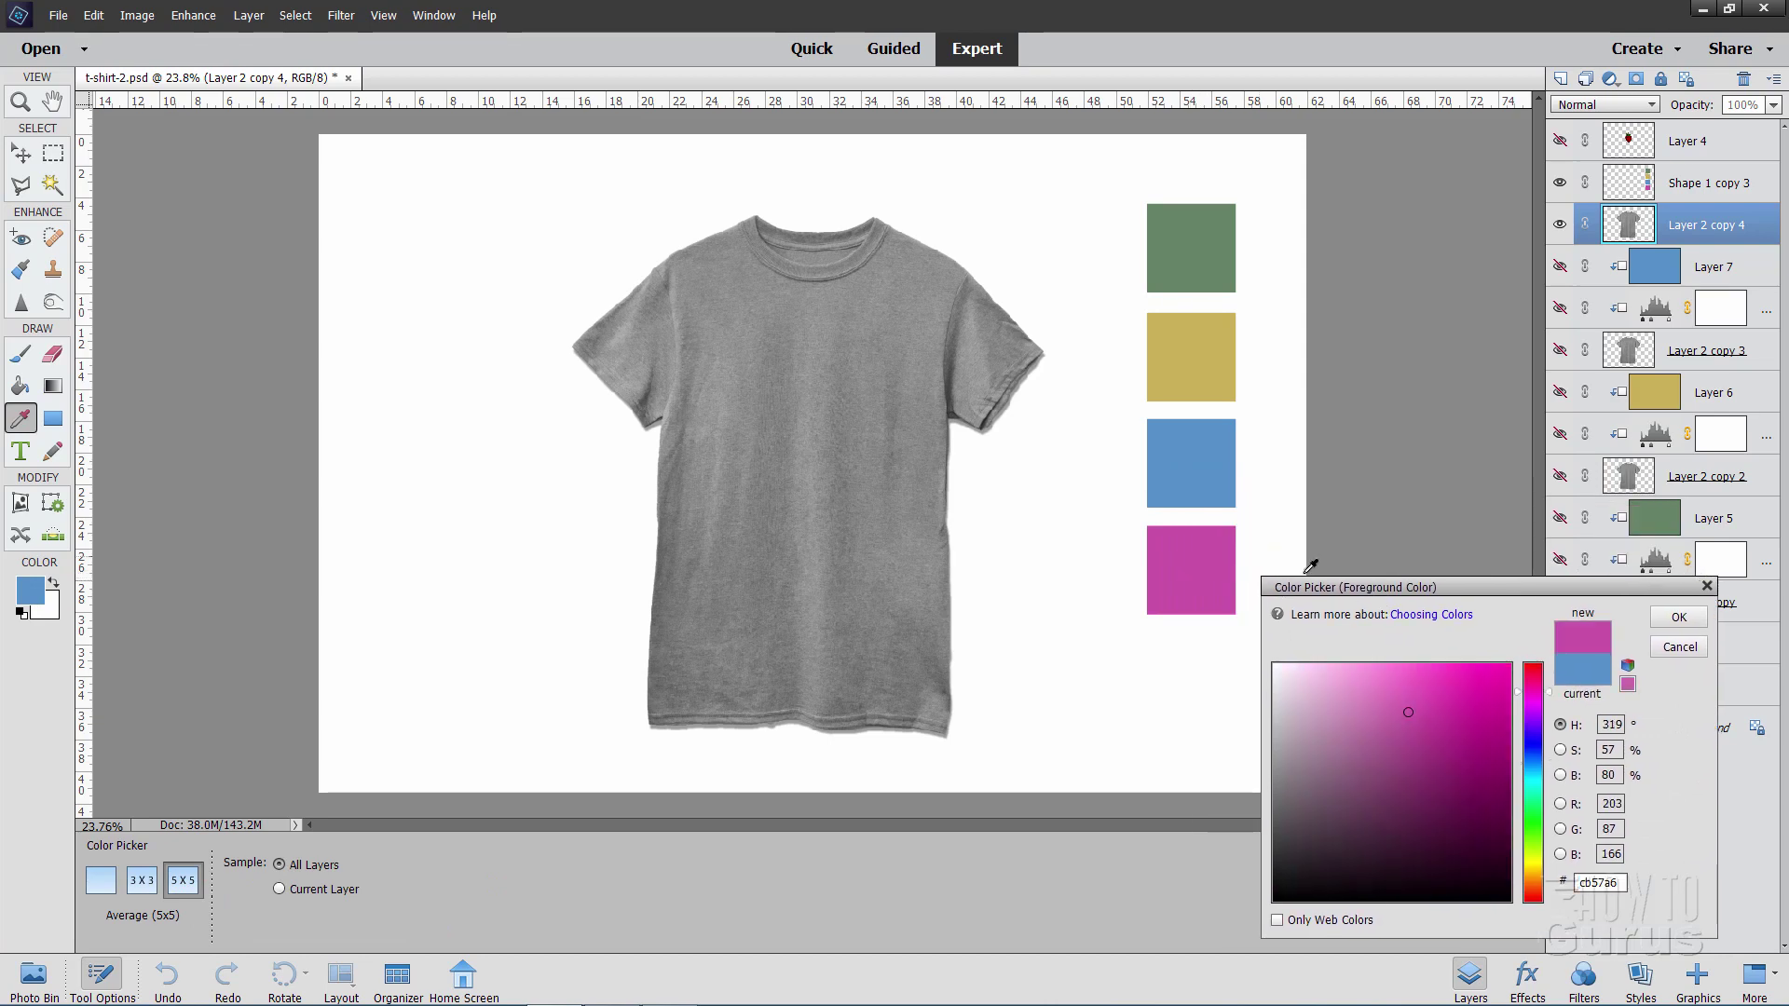
{"action": "left_click", "coordinate": [1680, 617]}
{"action": "key", "text": "k"}
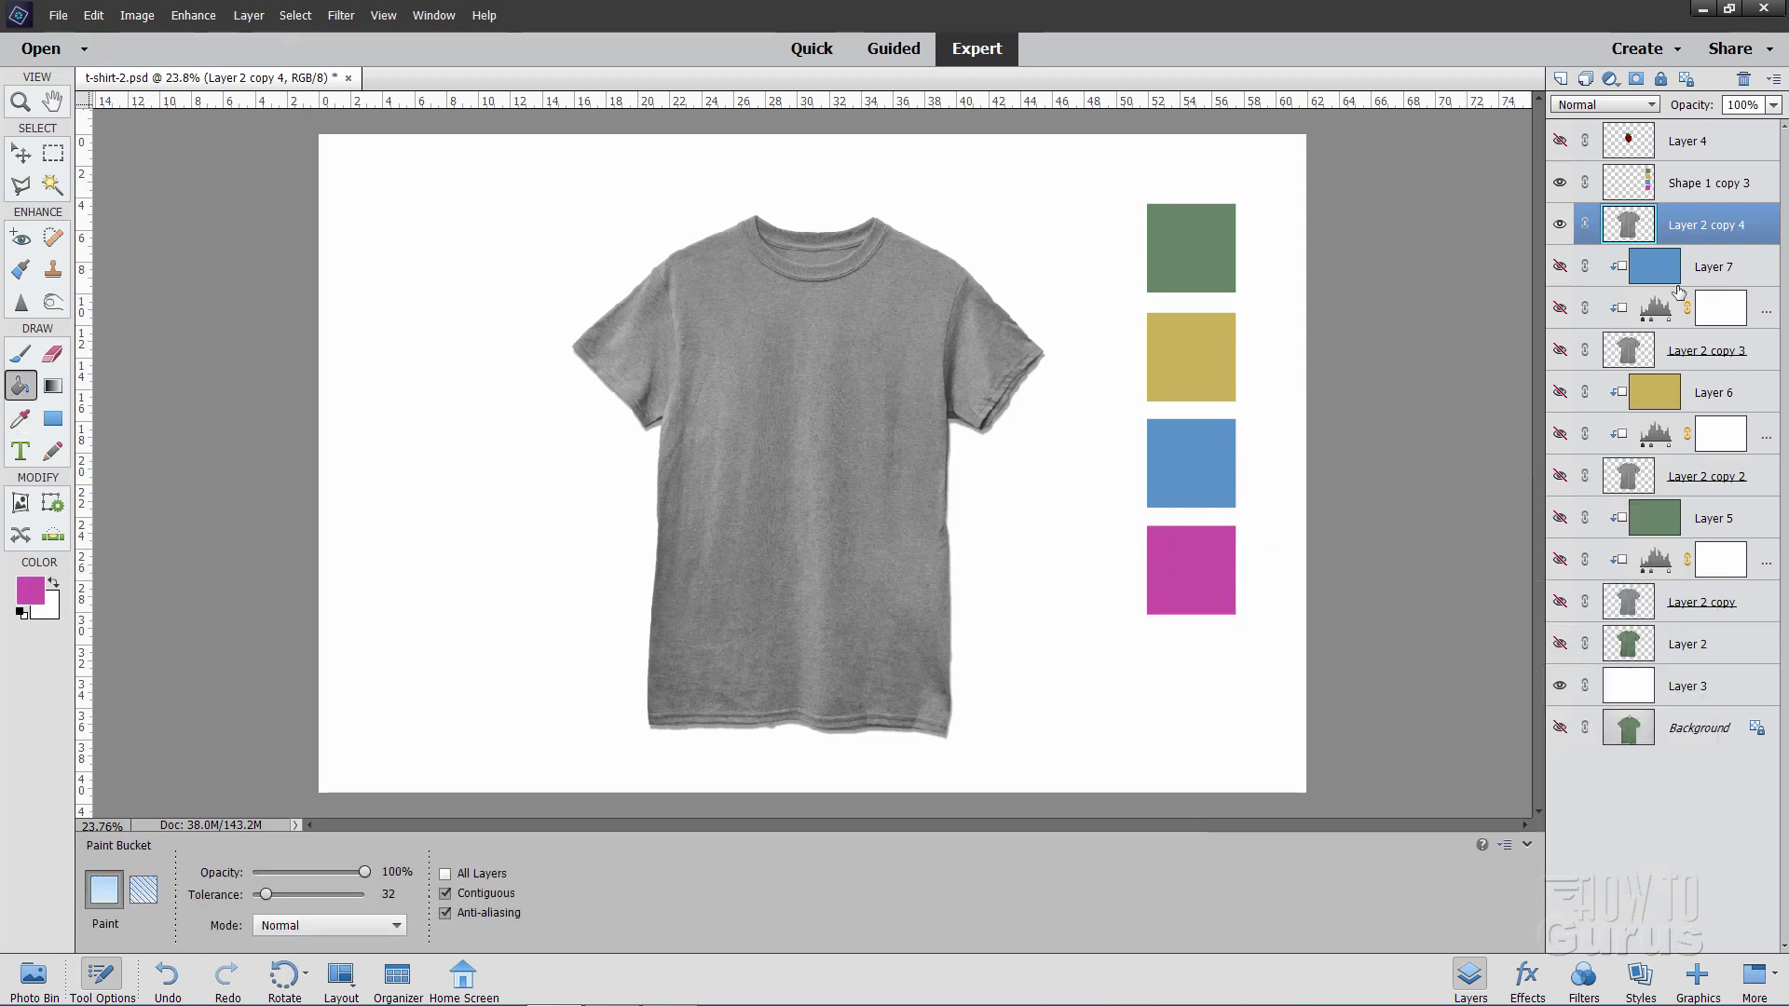
{"action": "left_click", "coordinate": [1560, 78]}
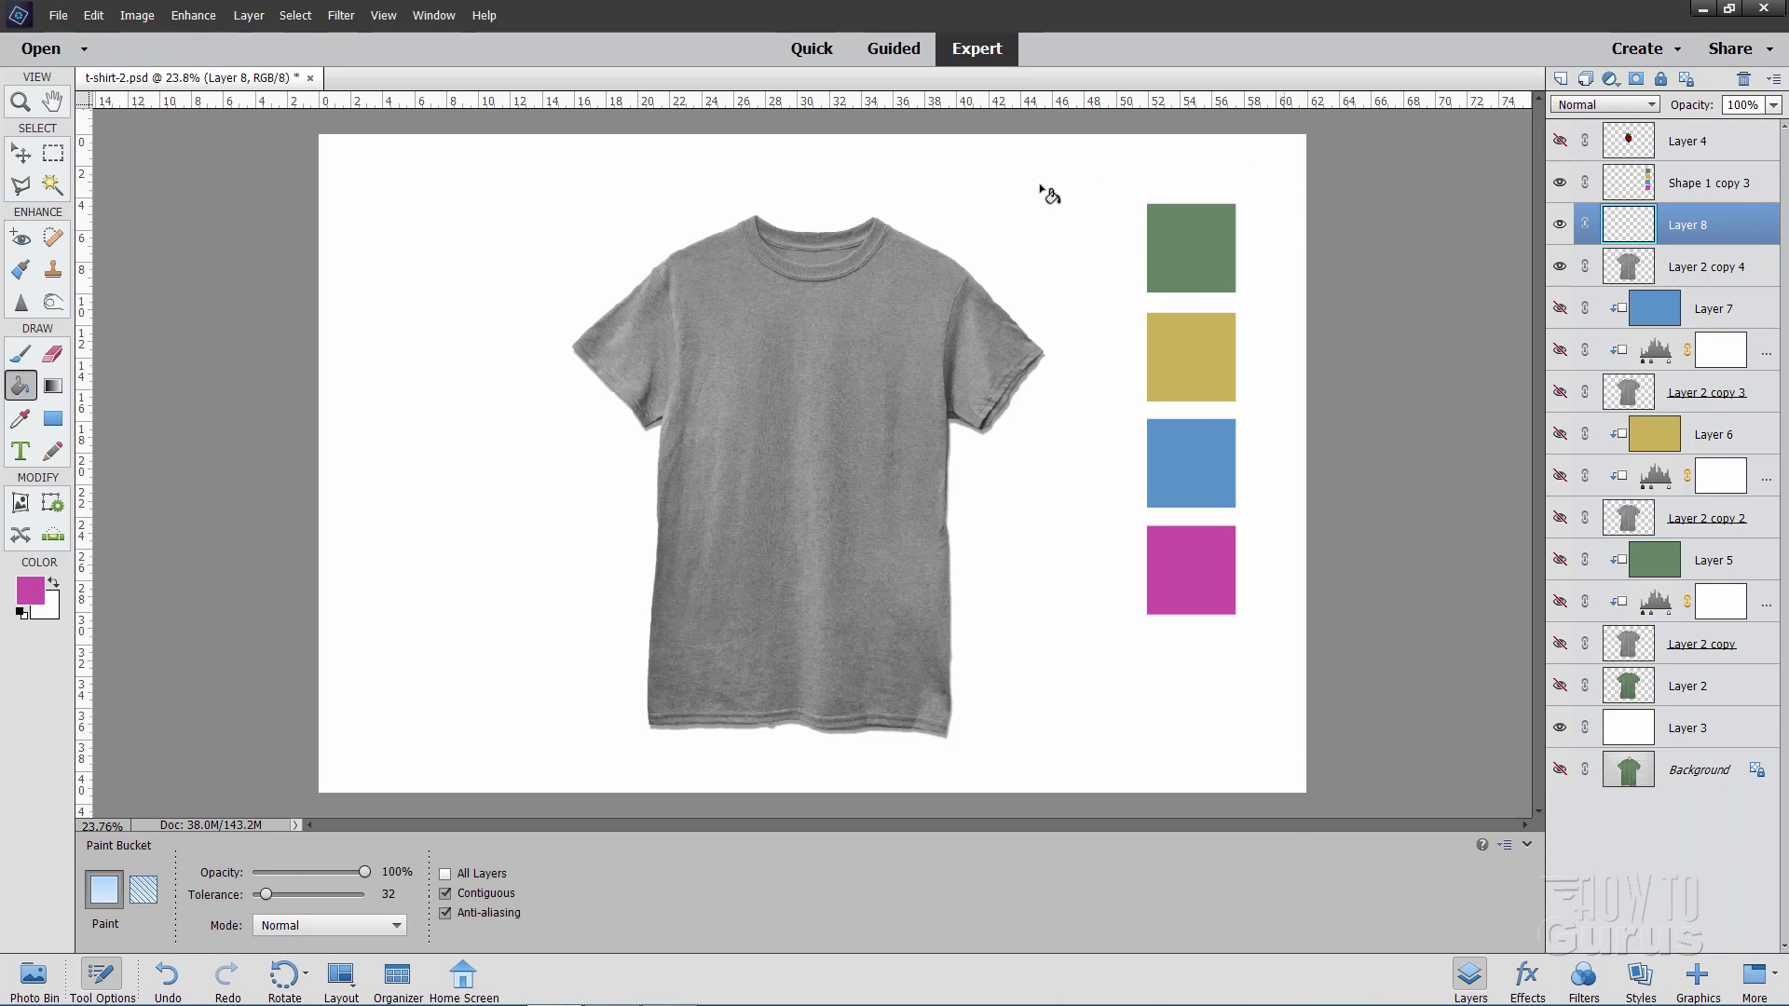
{"action": "left_click", "coordinate": [671, 360]}
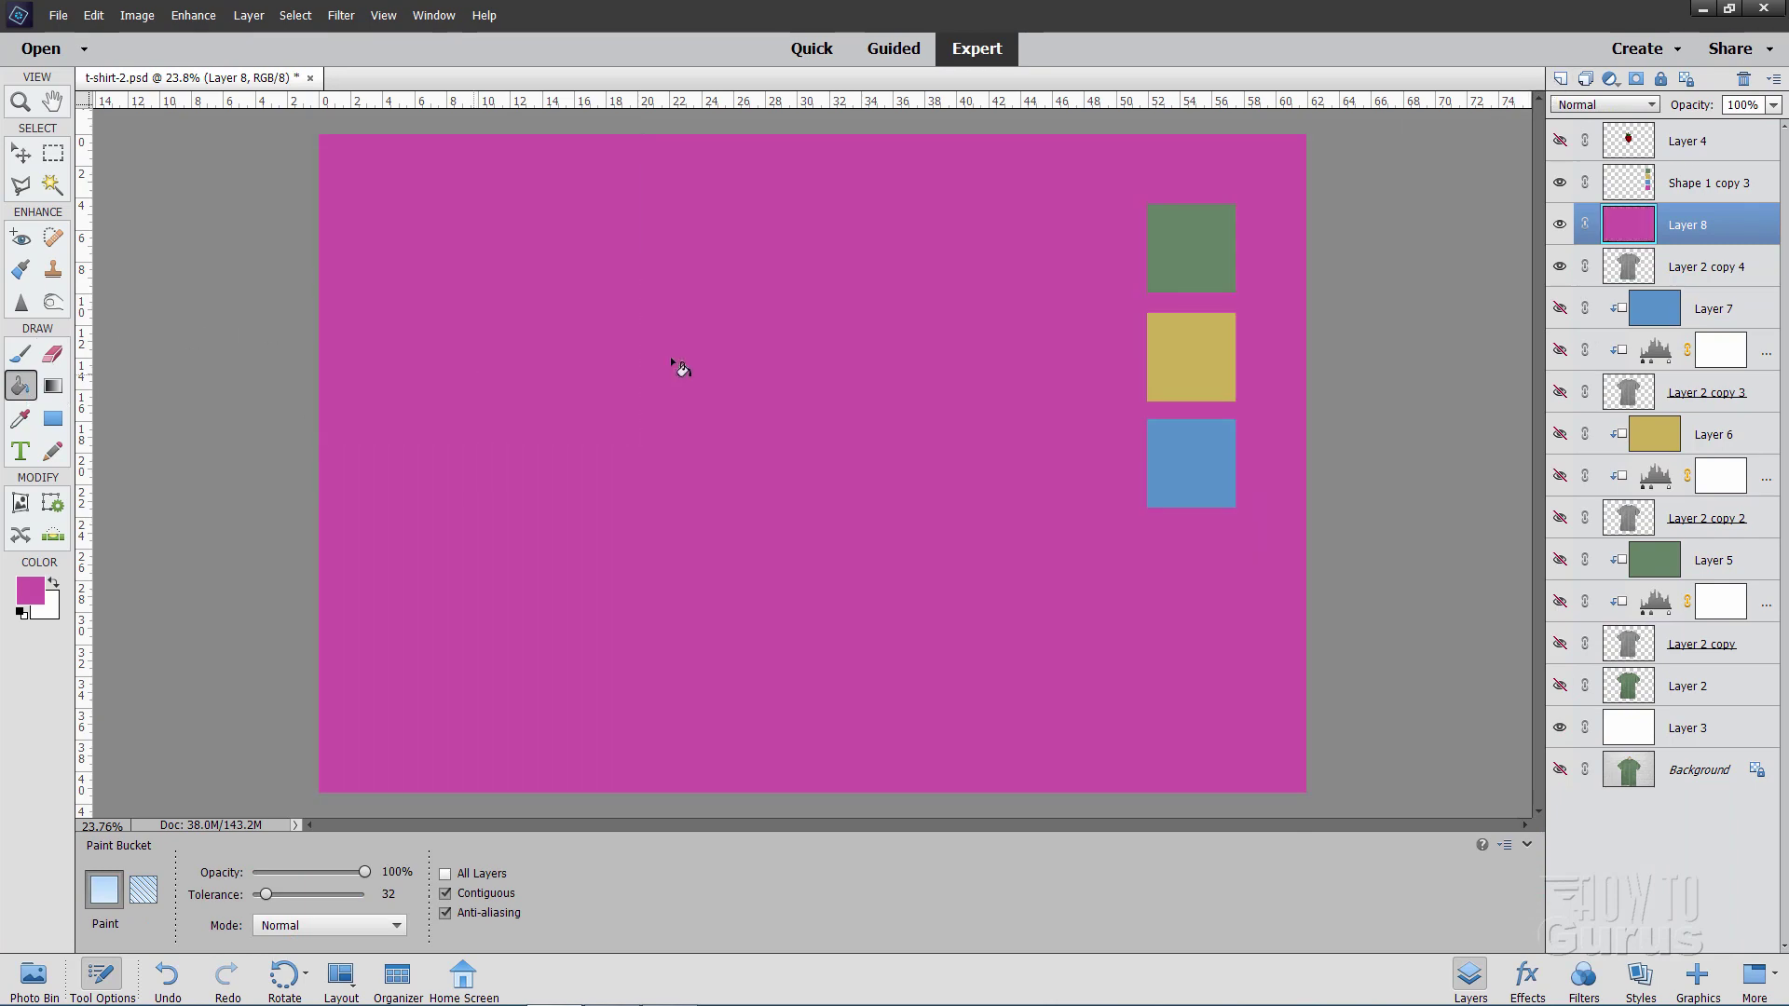
Clip the magenta fill layer to Layer 2 copy 4 and set its blend mode to Color
{"action": "right_click", "coordinate": [1685, 232]}
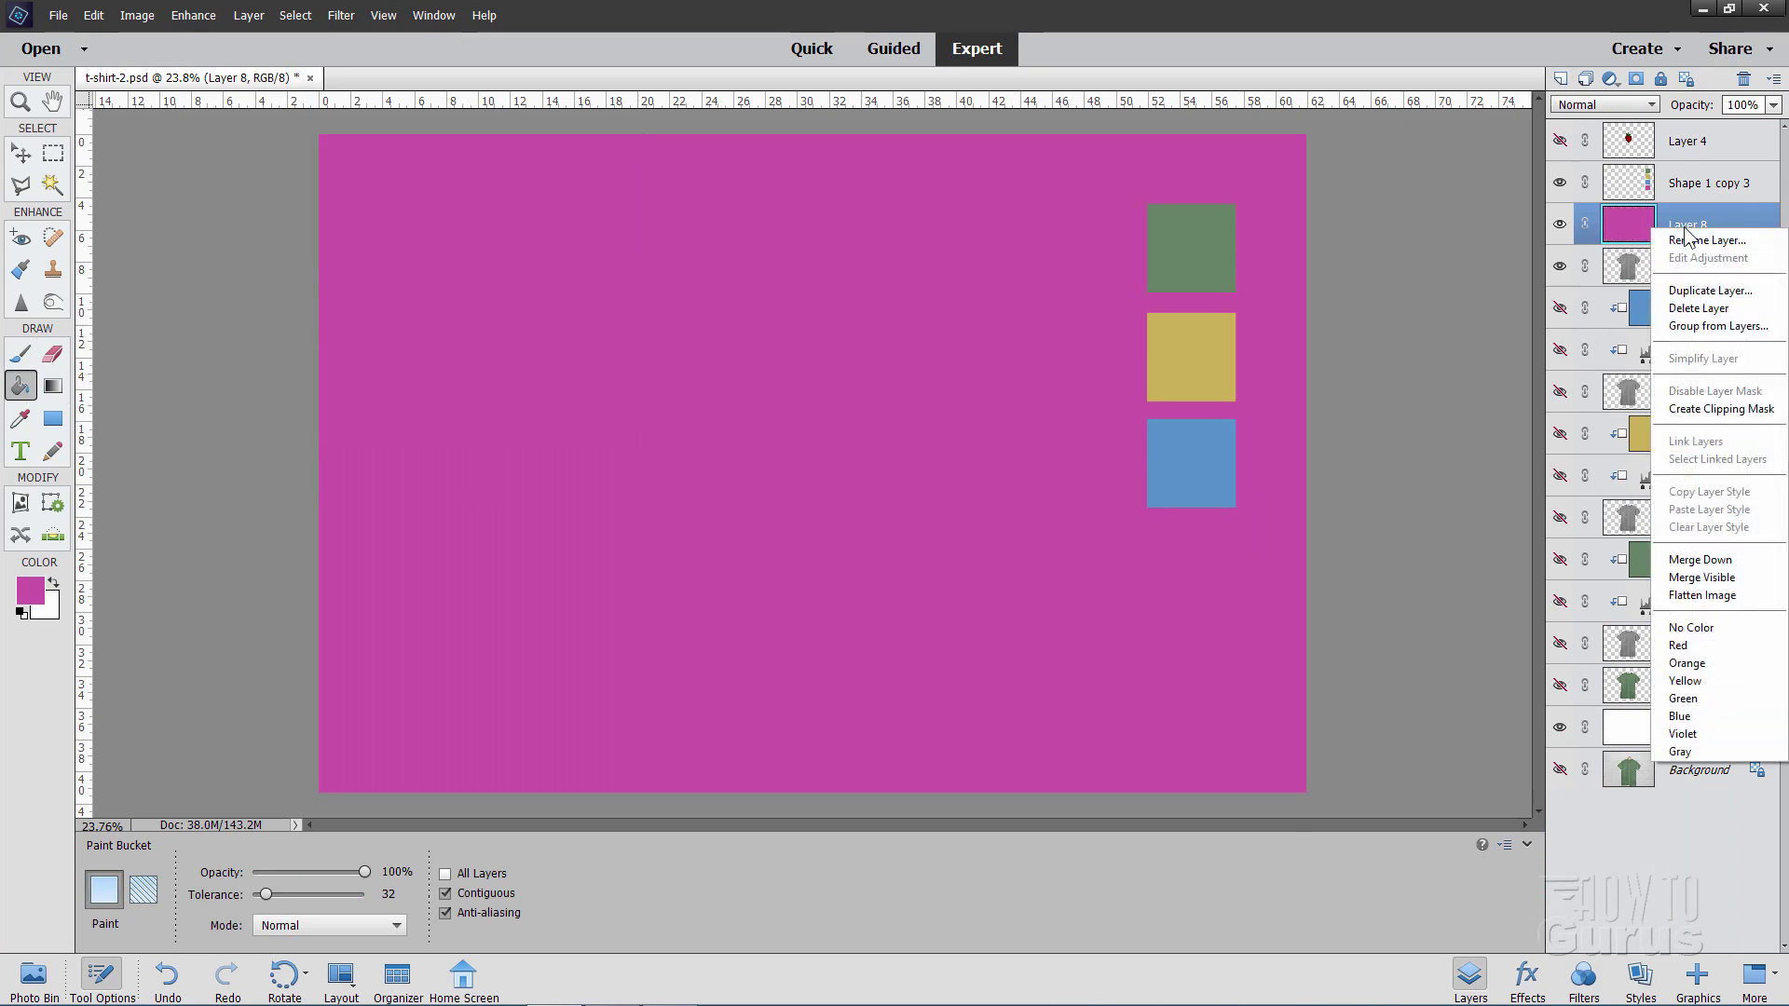
{"action": "left_click", "coordinate": [1708, 411]}
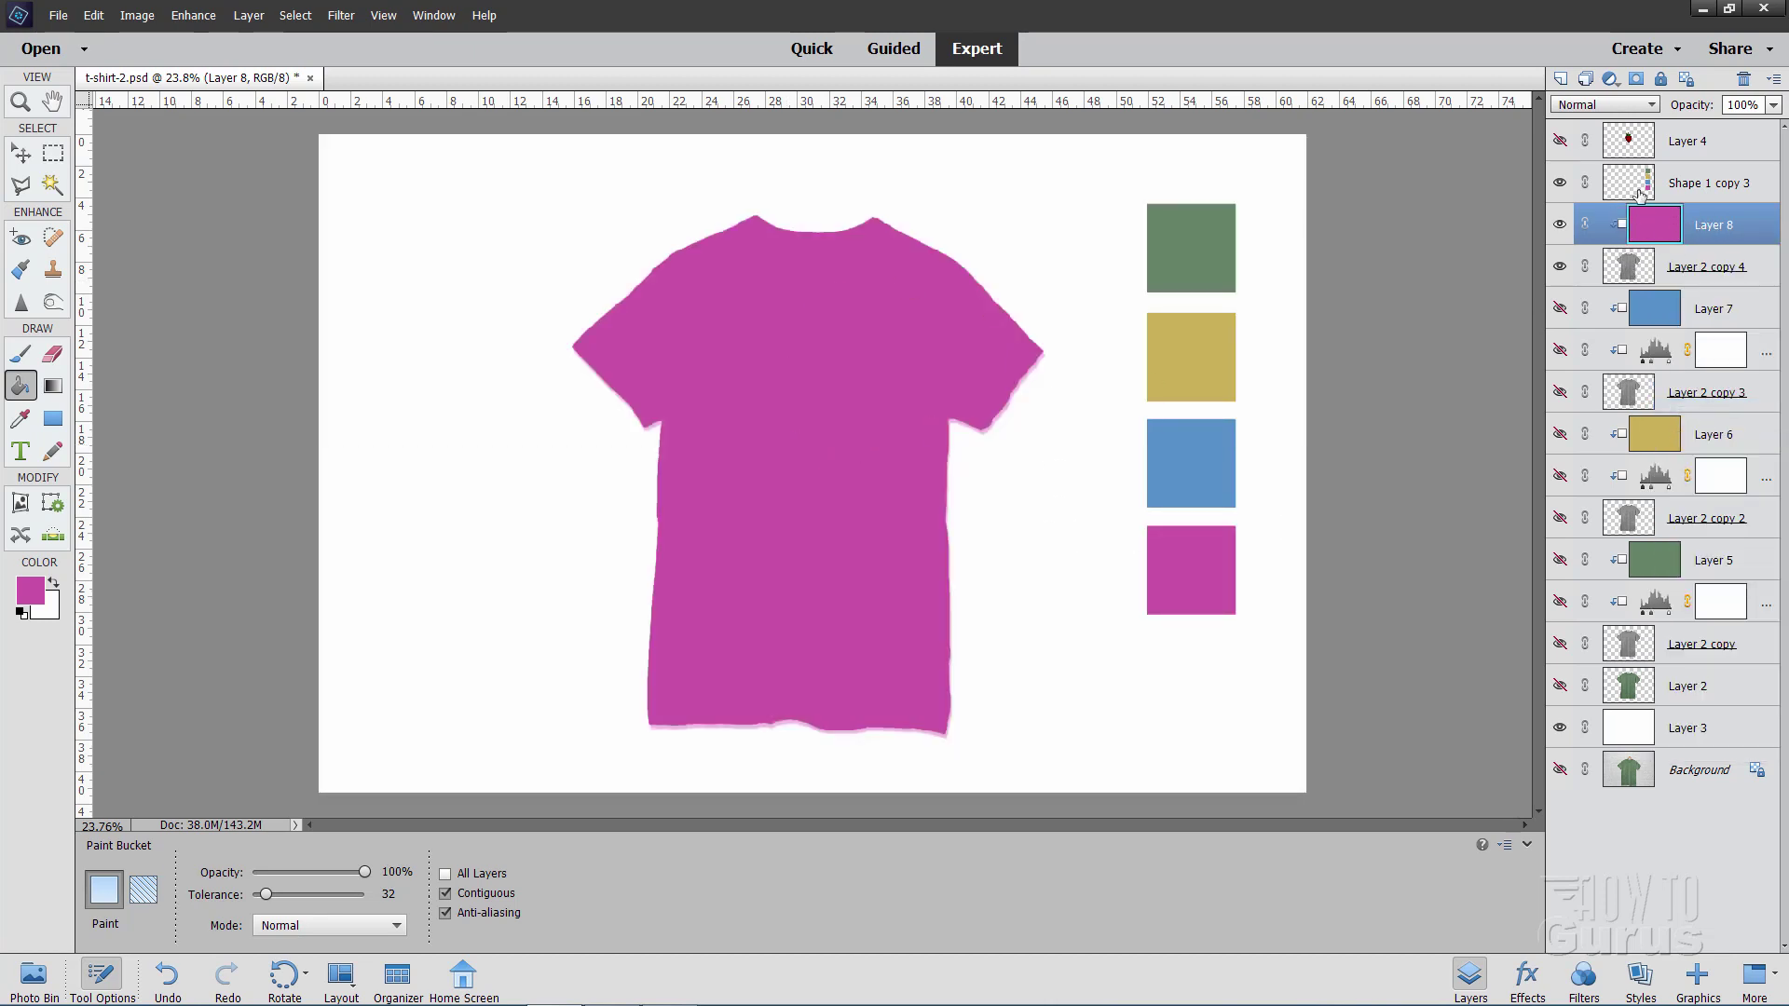
{"action": "left_click", "coordinate": [1603, 105]}
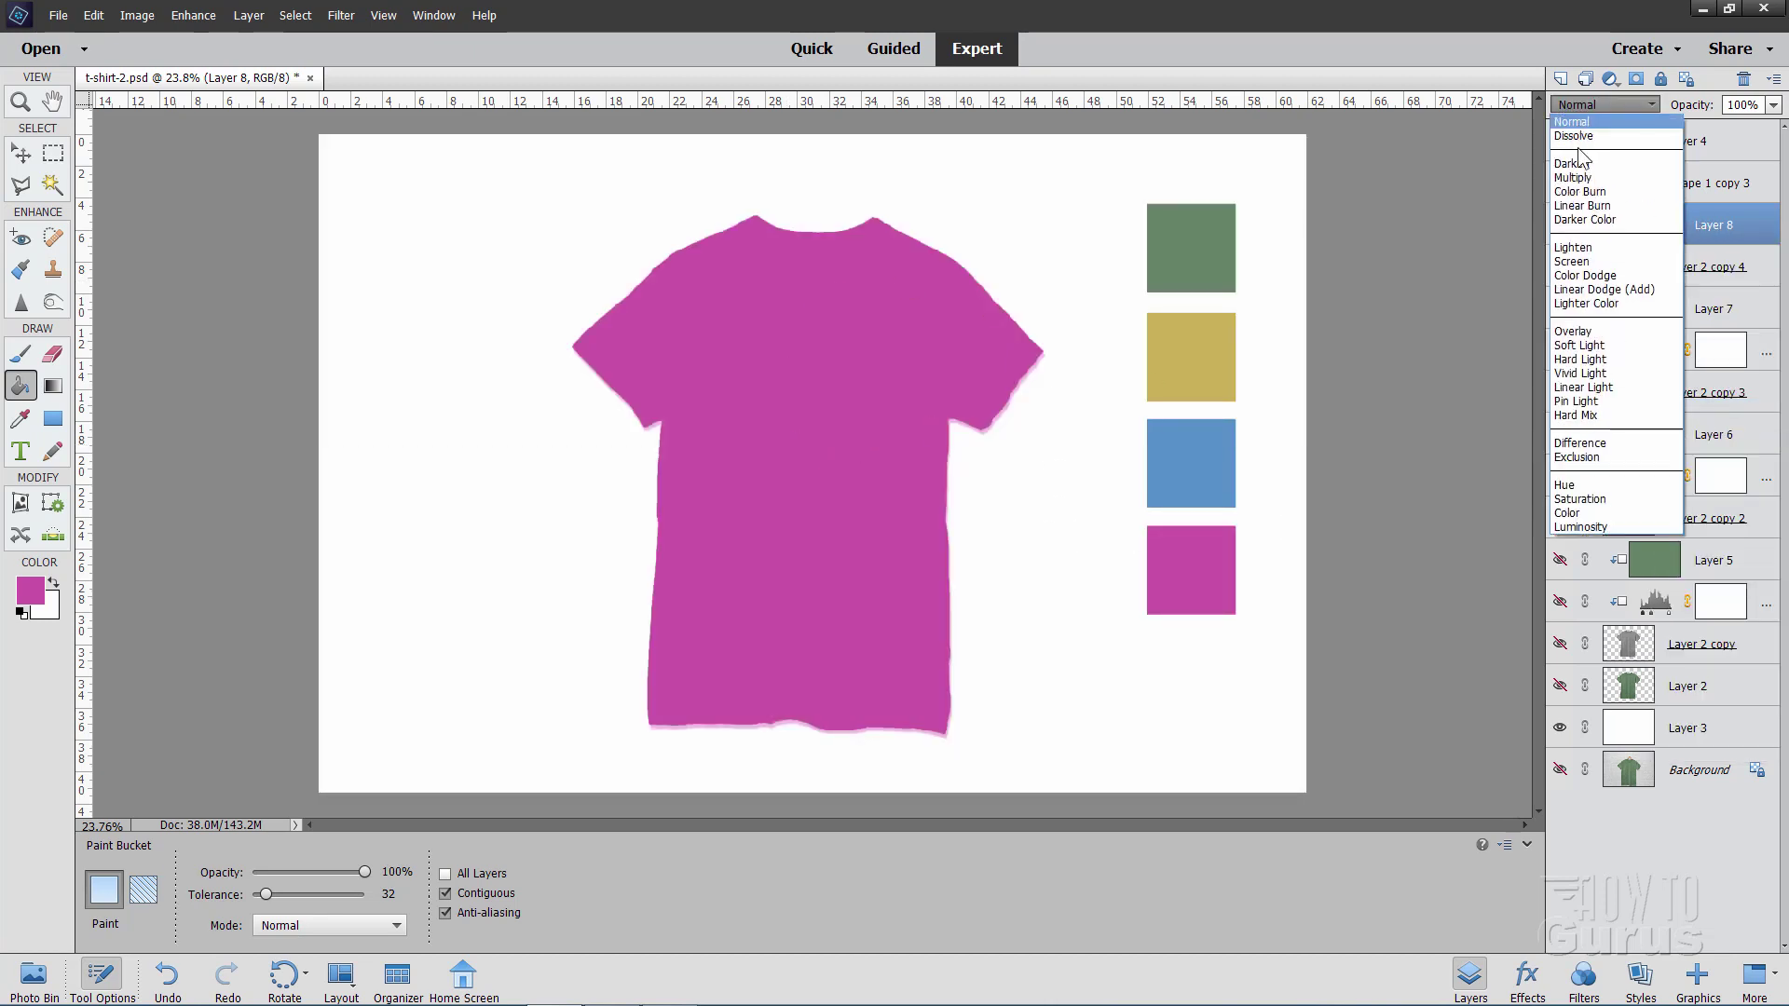
{"action": "left_click", "coordinate": [1600, 514]}
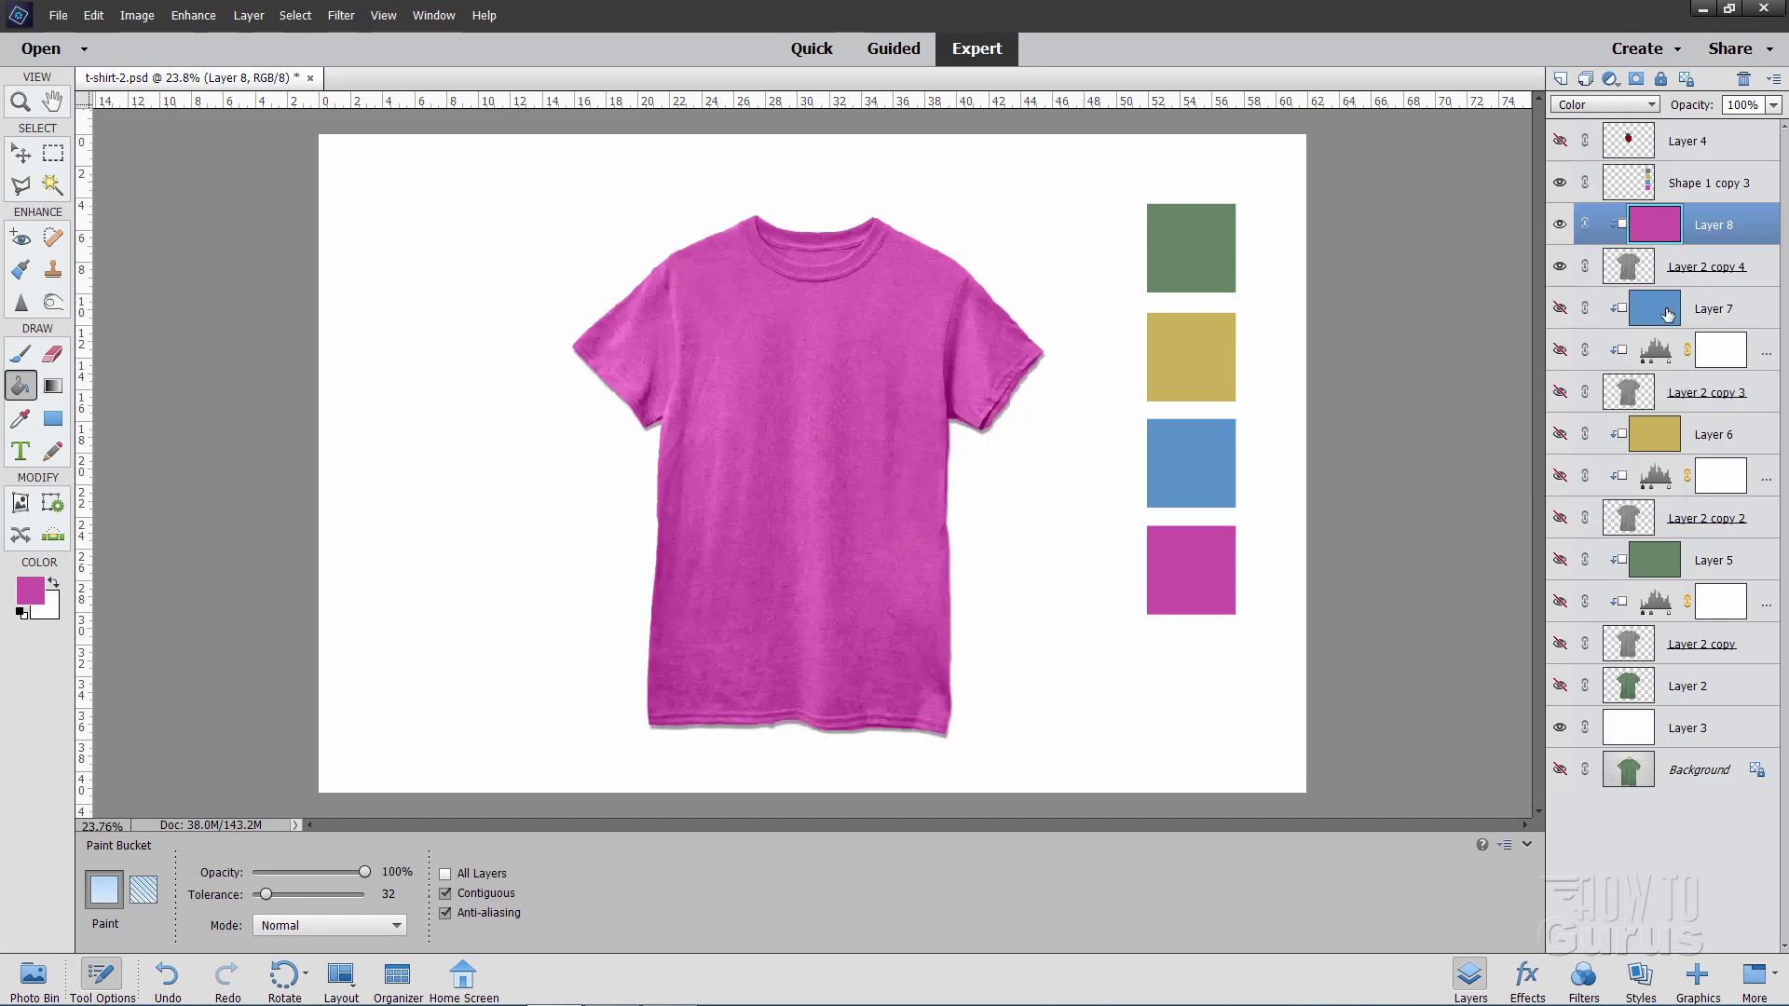
Add a Levels adjustment layer clipped to Layer 2 copy 4 and darken its midtones to deepen the magenta shirt
{"action": "left_click", "coordinate": [1679, 264]}
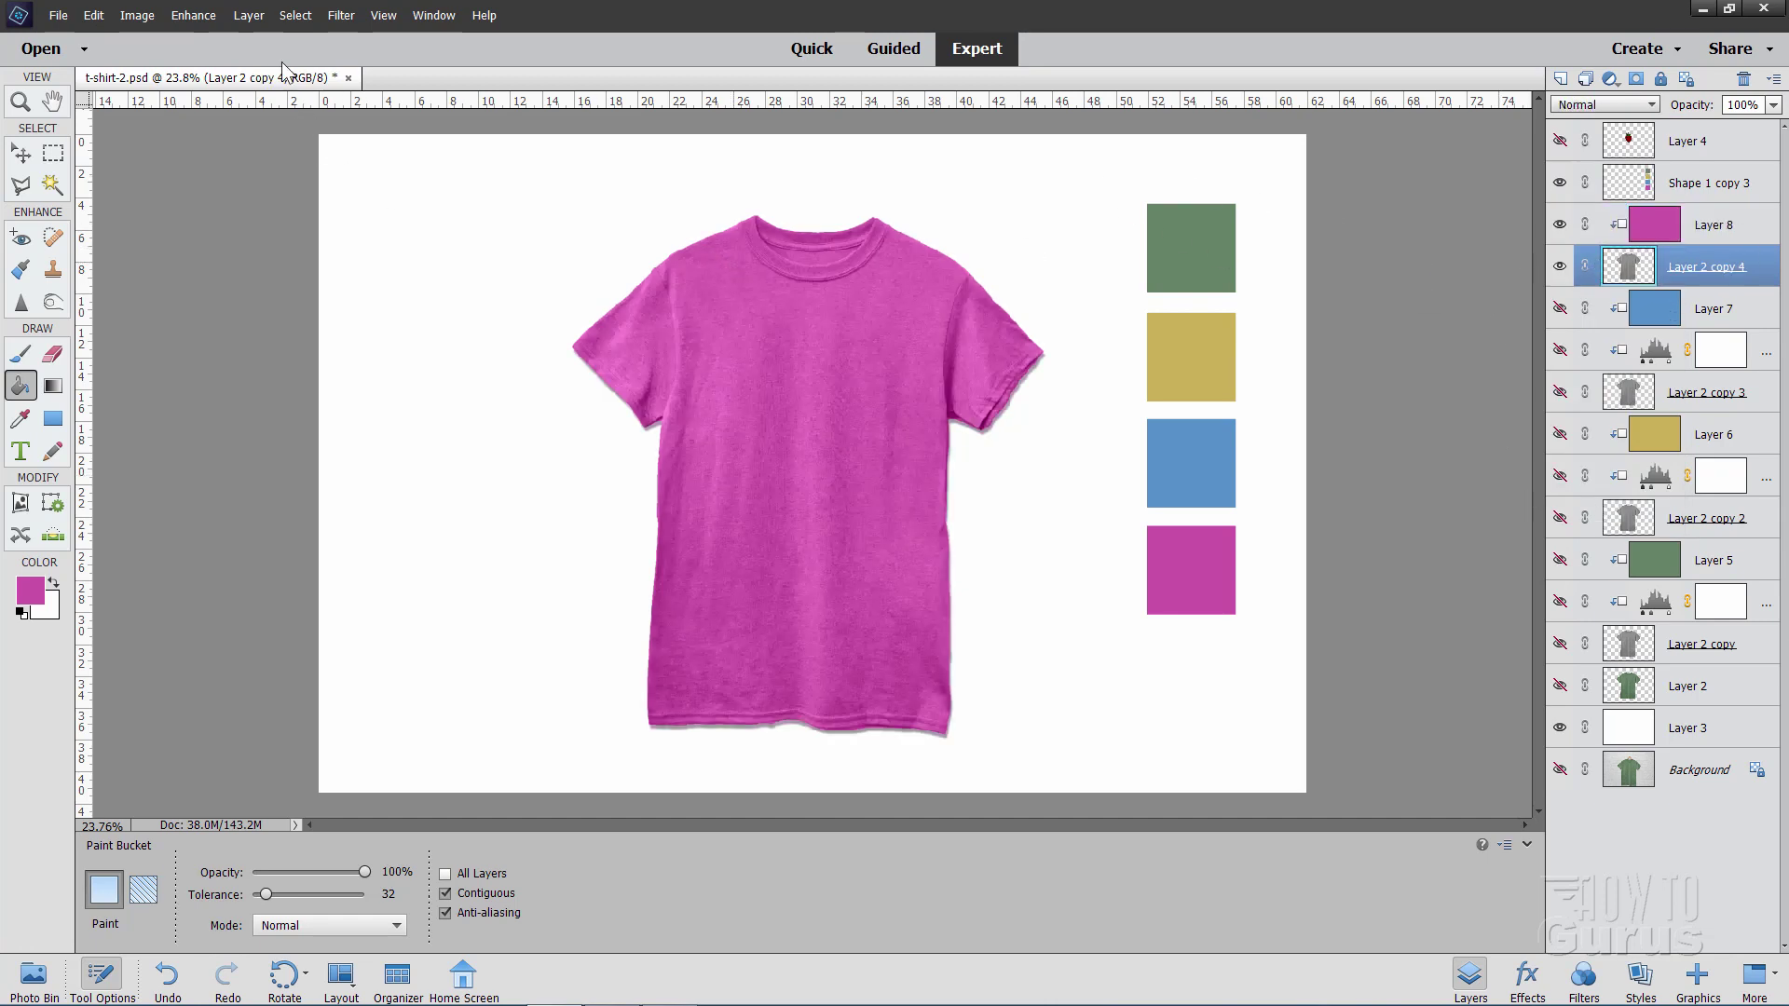
{"action": "left_click", "coordinate": [257, 21]}
{"action": "mouse_move", "coordinate": [368, 160]}
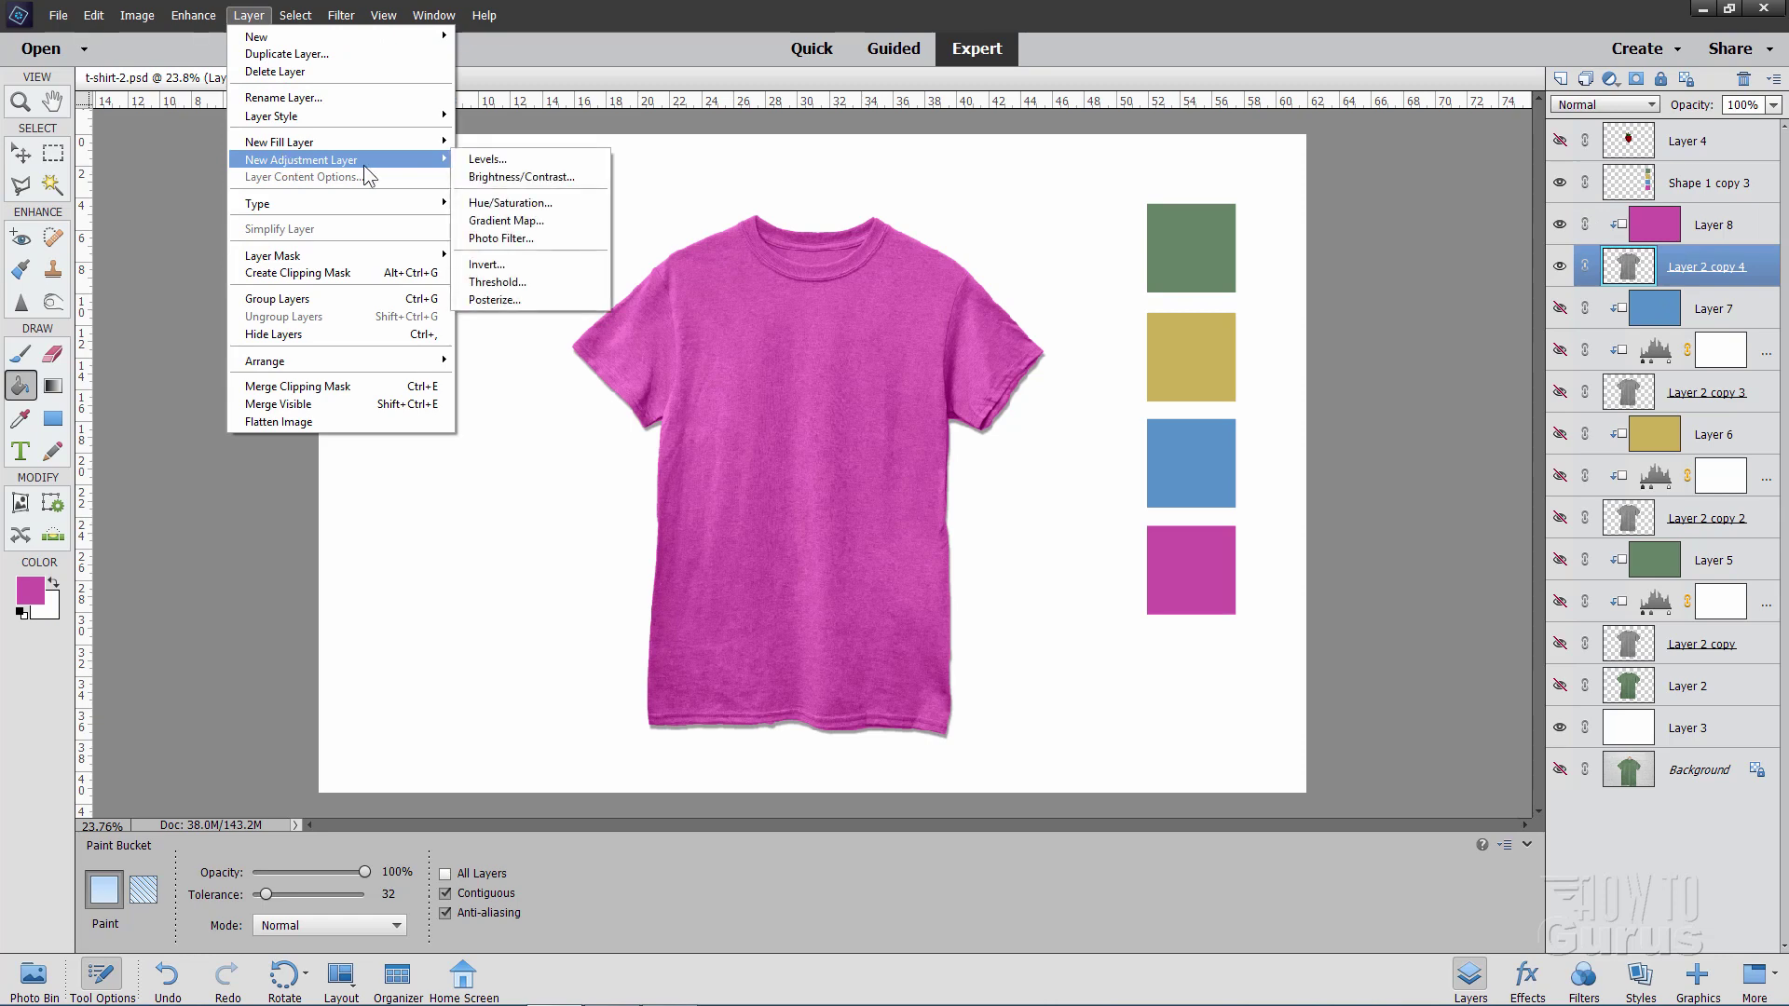
{"action": "left_click", "coordinate": [492, 159]}
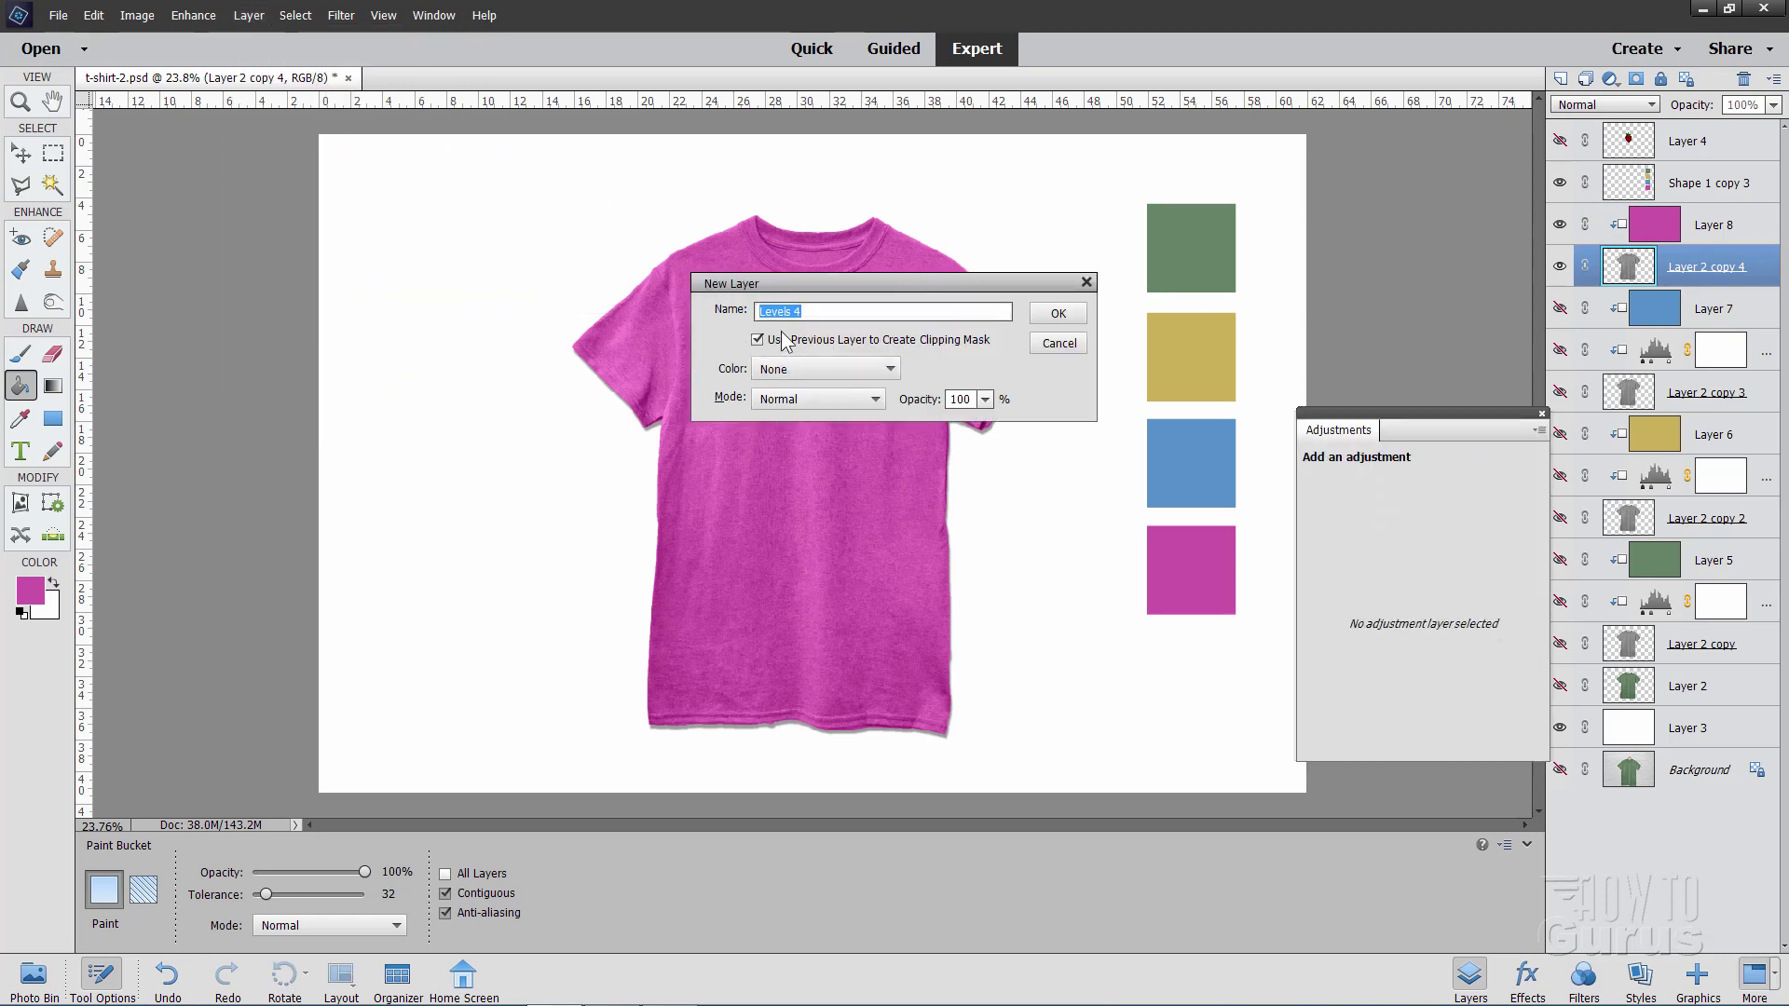
{"action": "left_click", "coordinate": [1072, 322]}
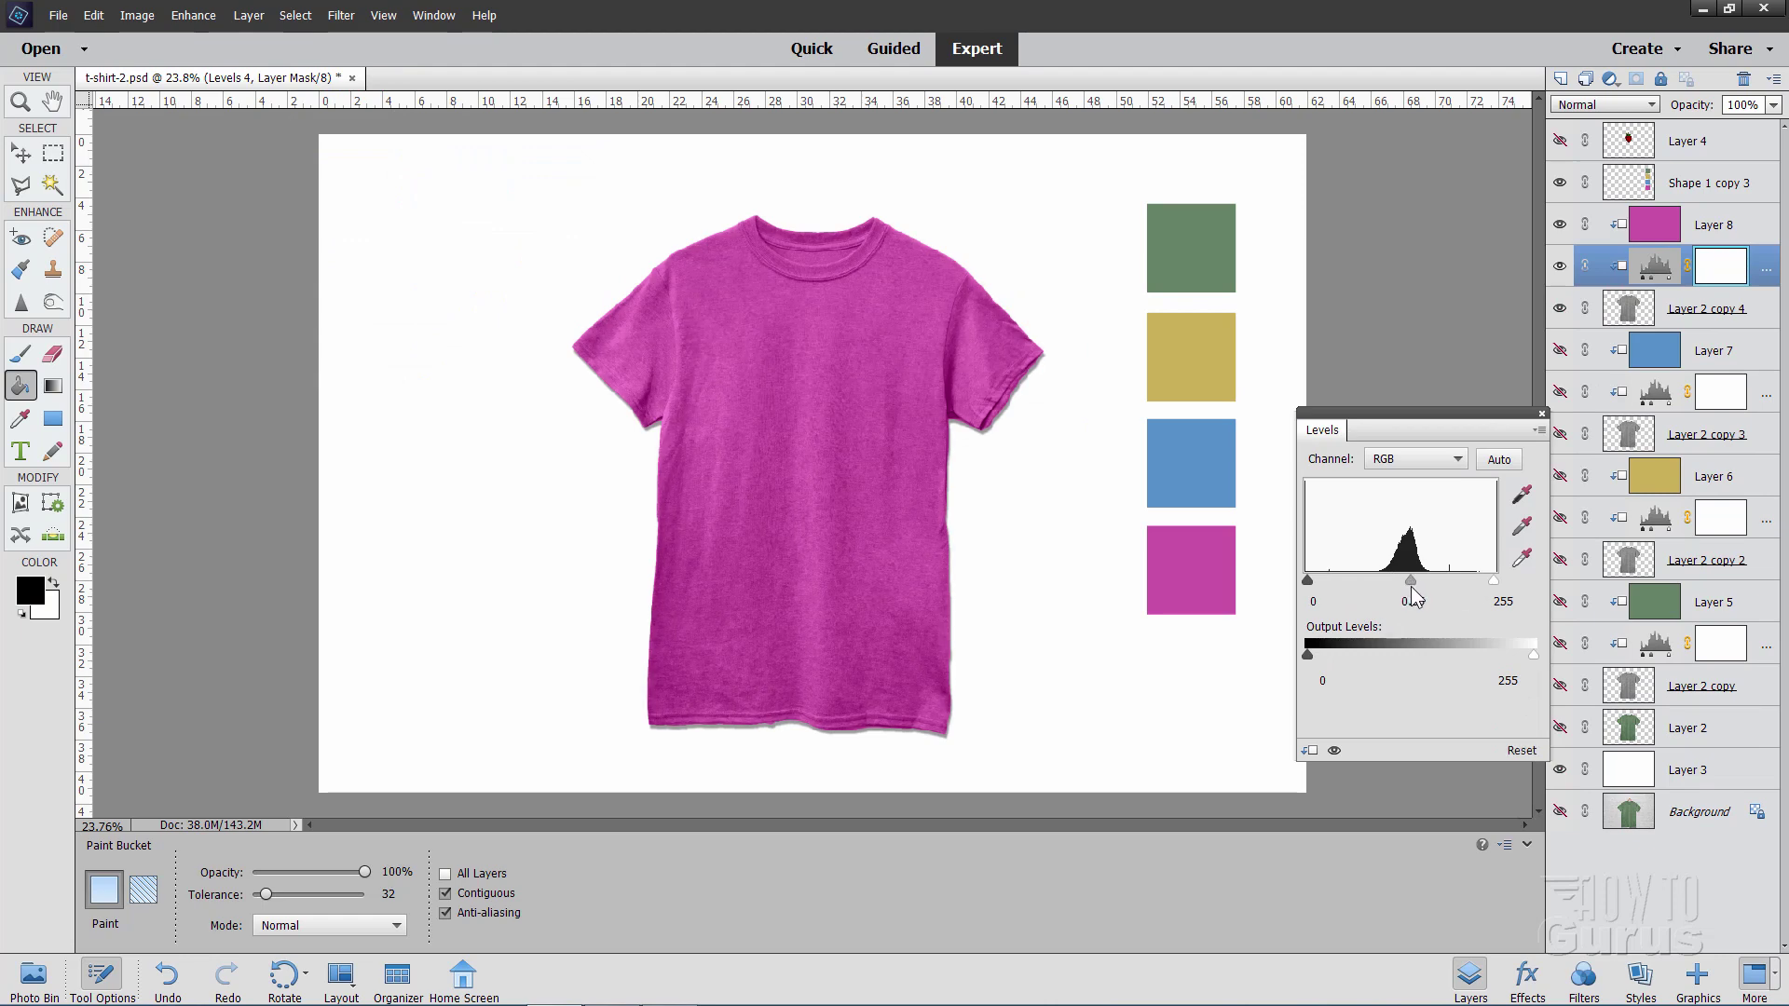
{"action": "left_click", "coordinate": [1541, 413]}
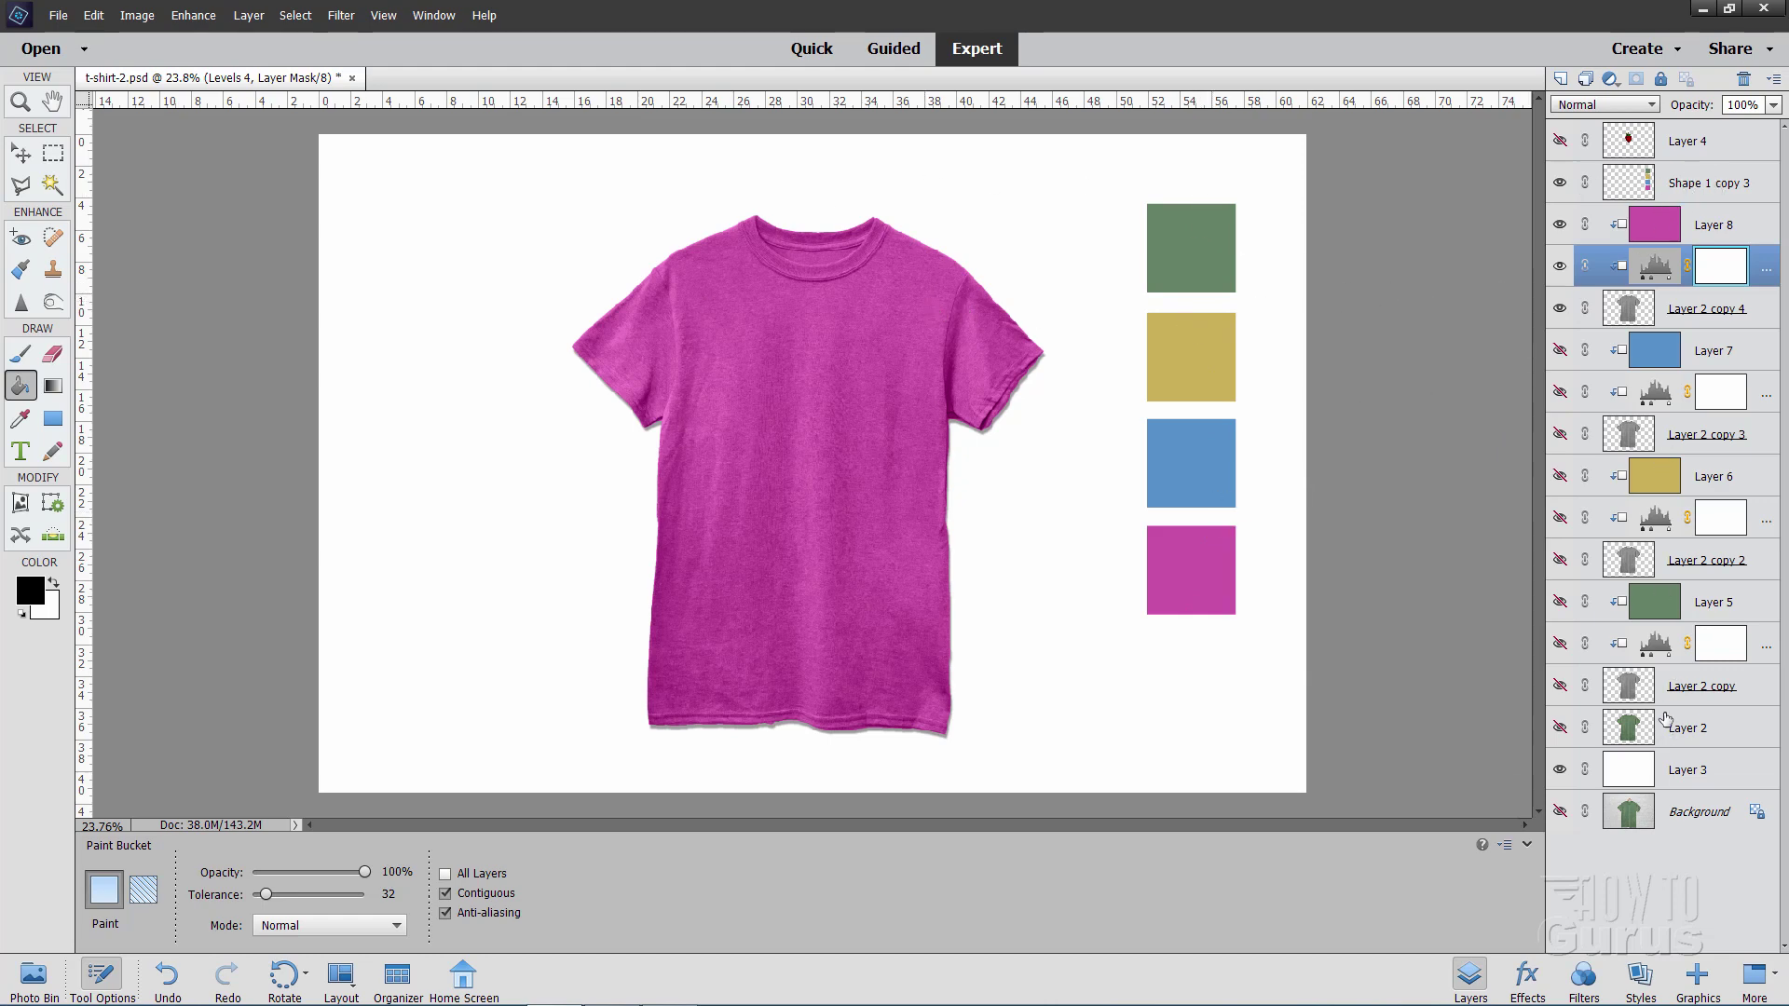
Show the strawberry artwork on Layer 4 and switch the displayed shirt from the magenta version to the blue one
{"action": "left_click", "coordinate": [1560, 142]}
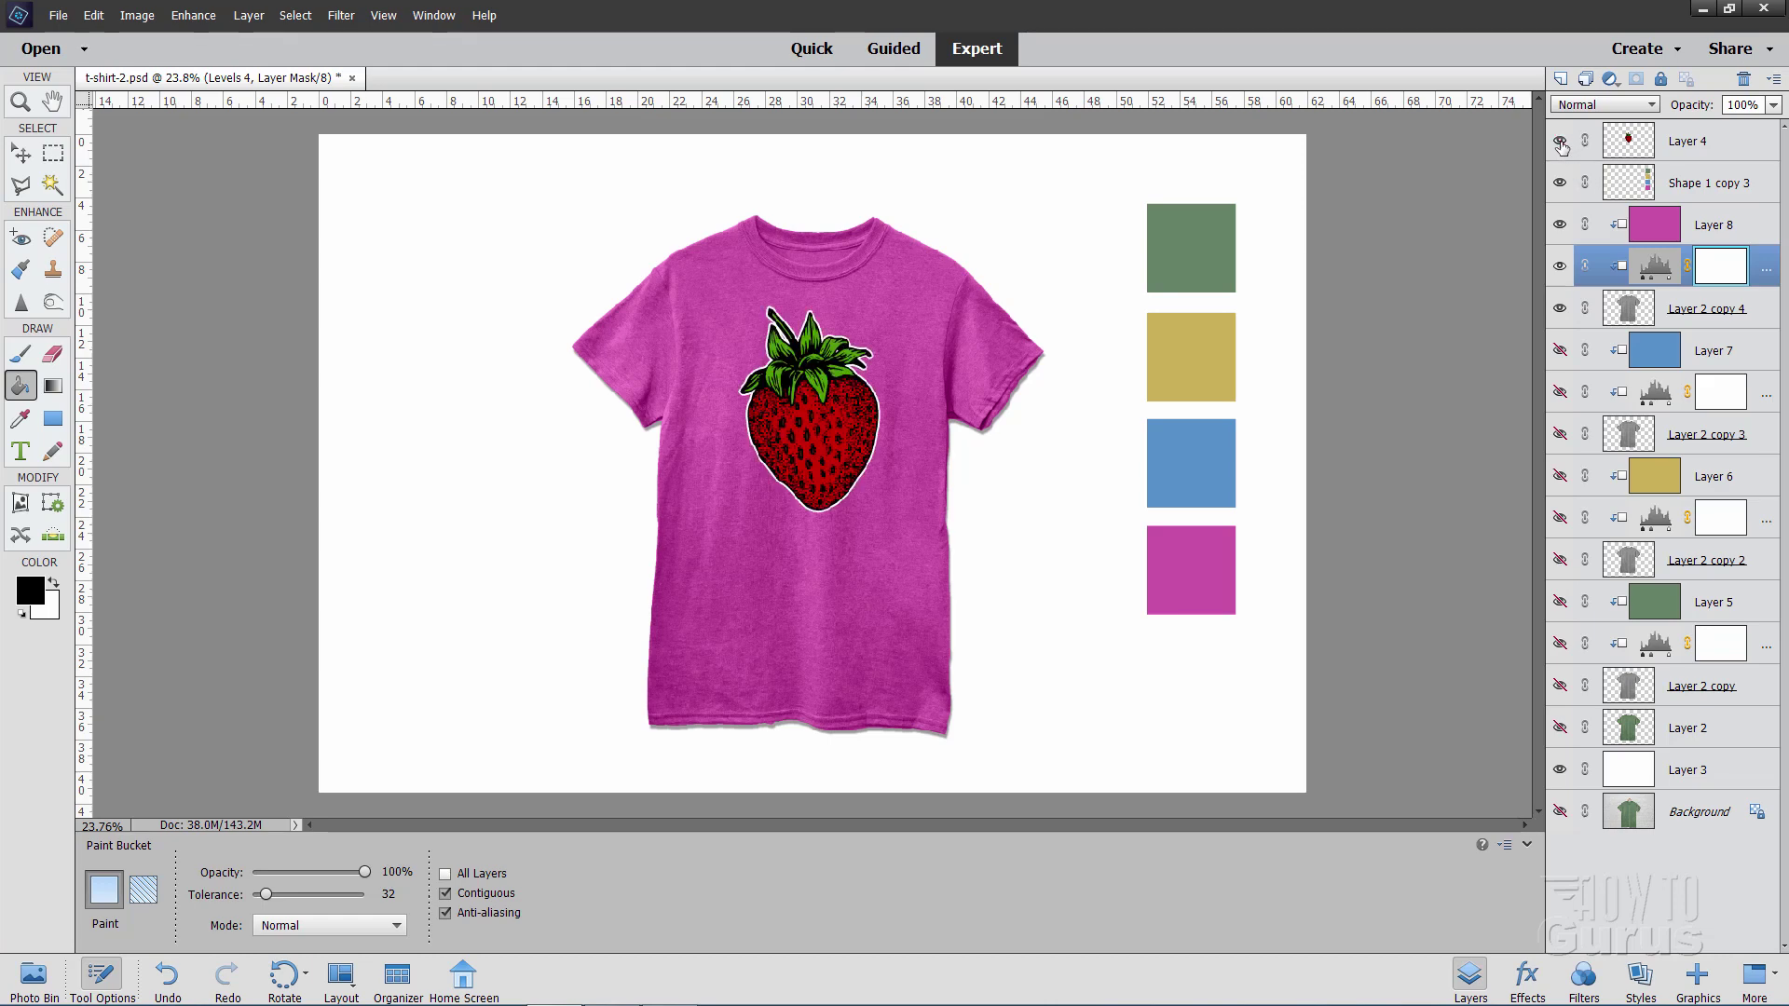
{"action": "left_click", "coordinate": [22, 155]}
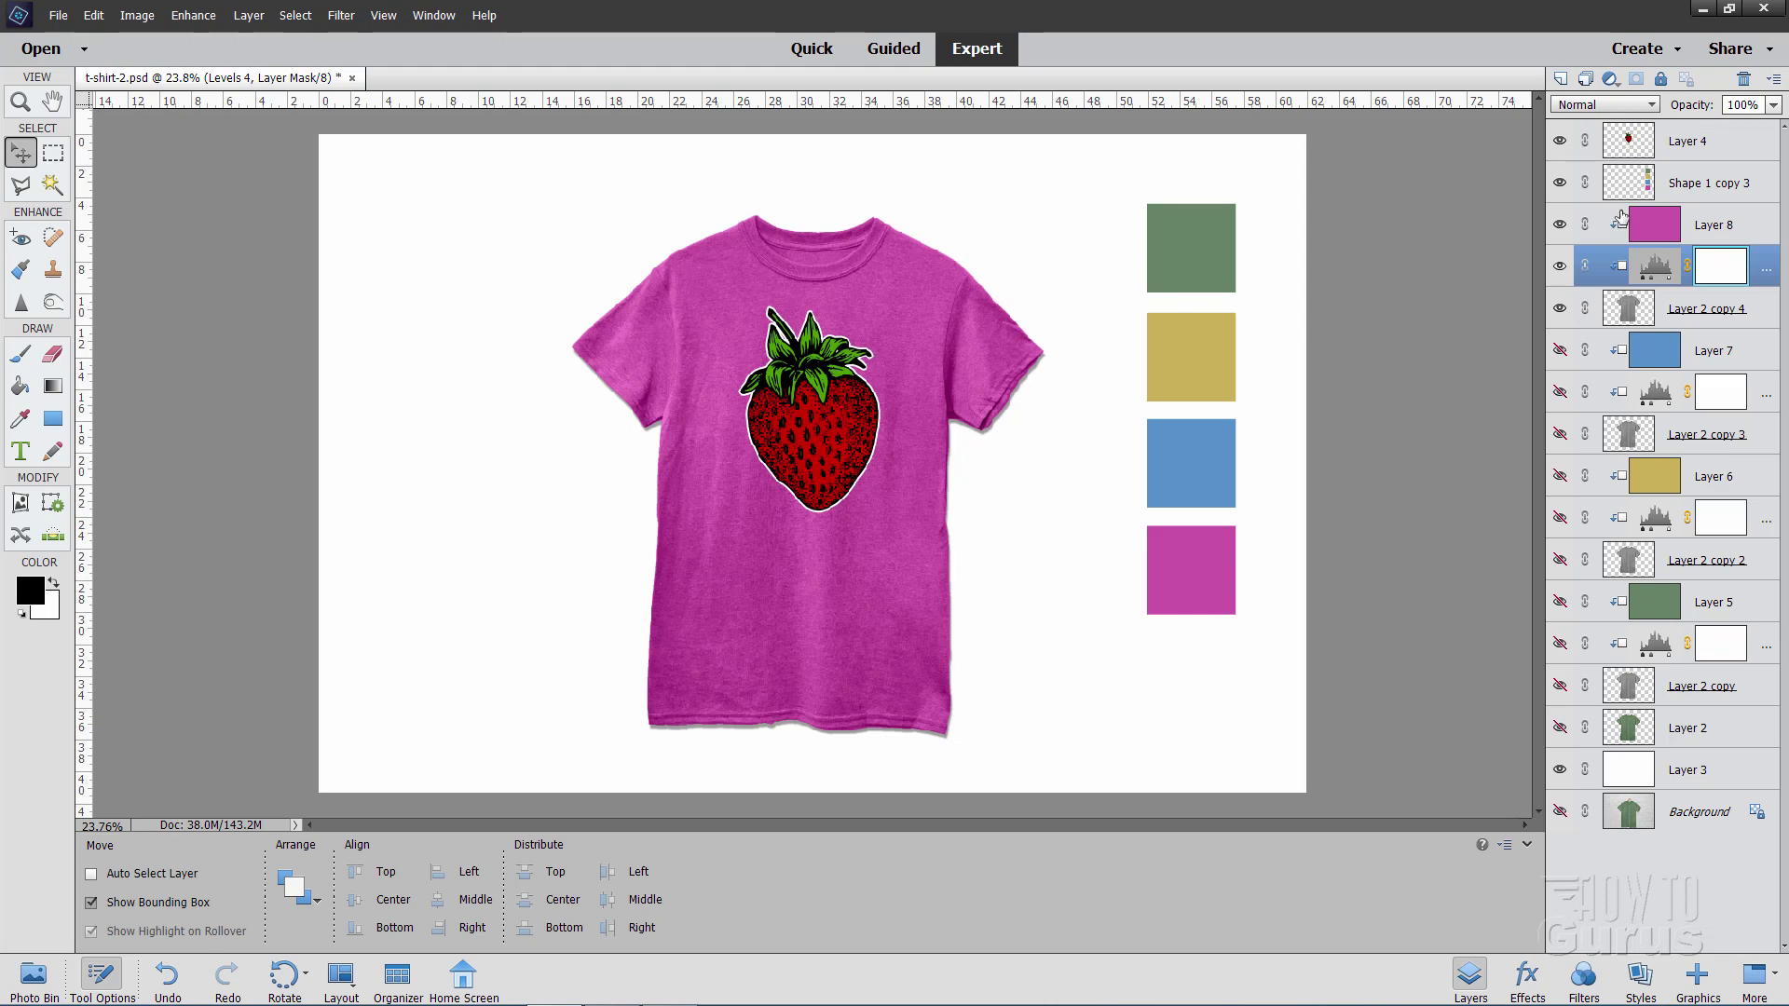
{"action": "left_click", "coordinate": [1560, 224]}
{"action": "left_click", "coordinate": [1560, 308]}
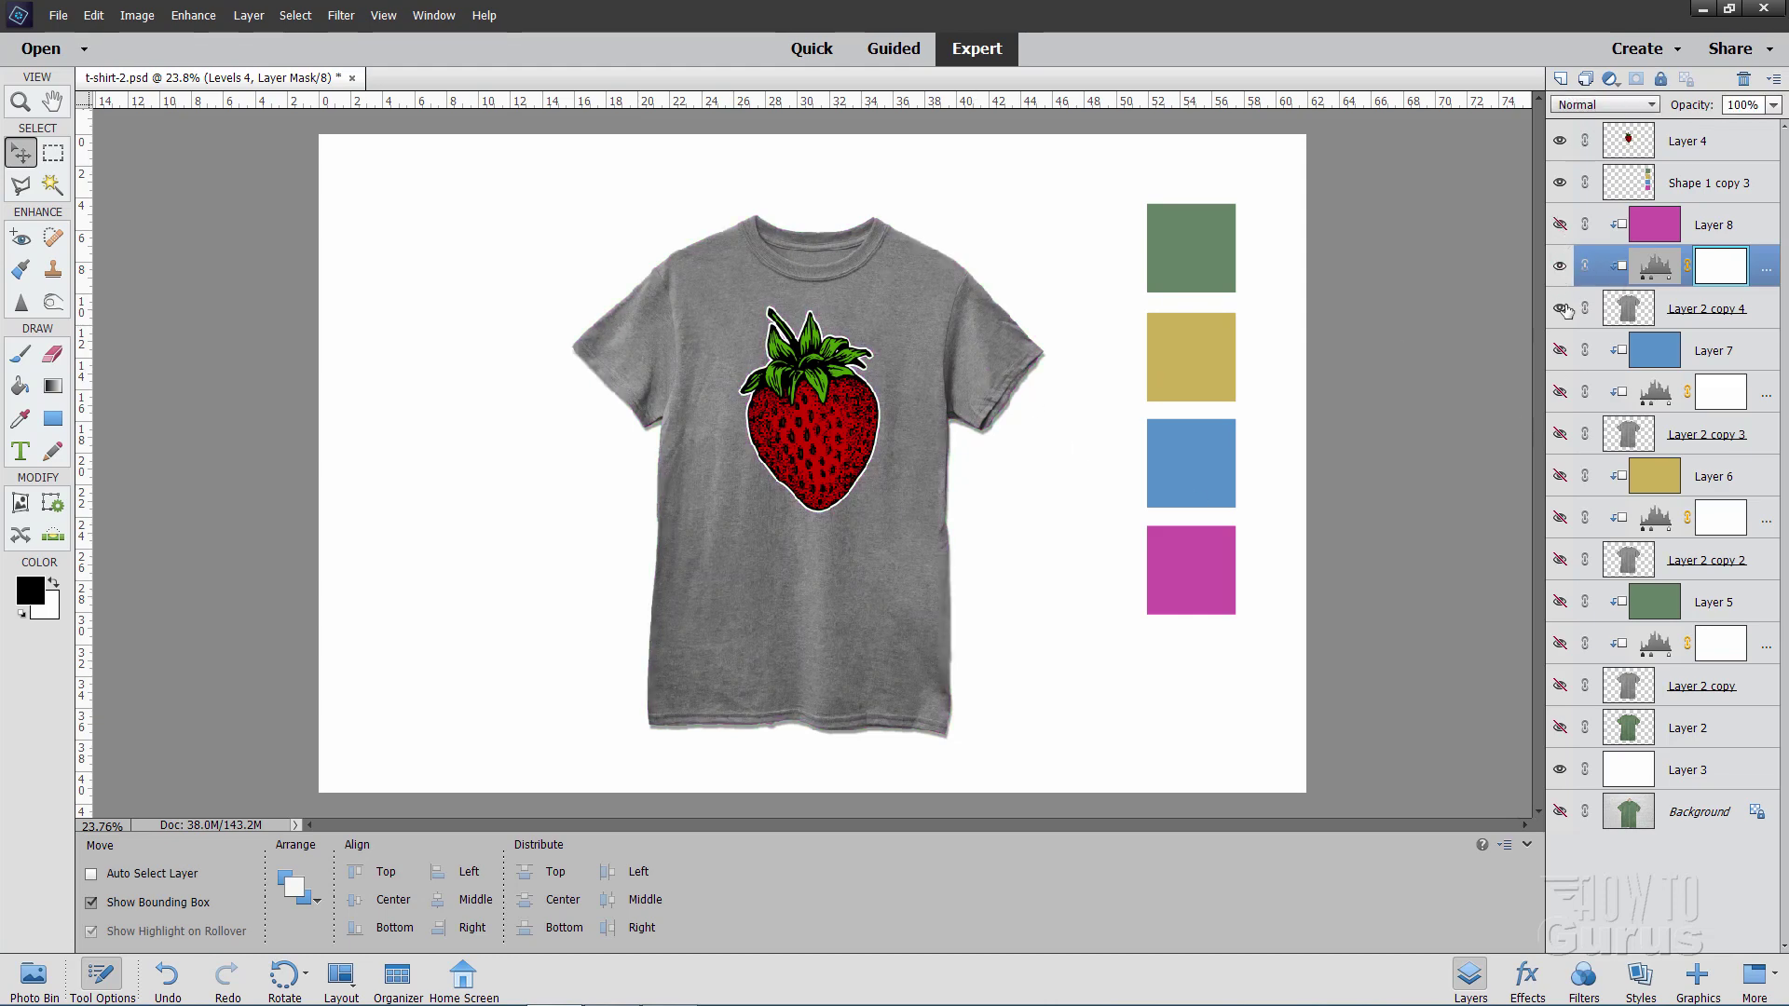
{"action": "left_click", "coordinate": [1560, 434]}
{"action": "left_click", "coordinate": [1560, 391]}
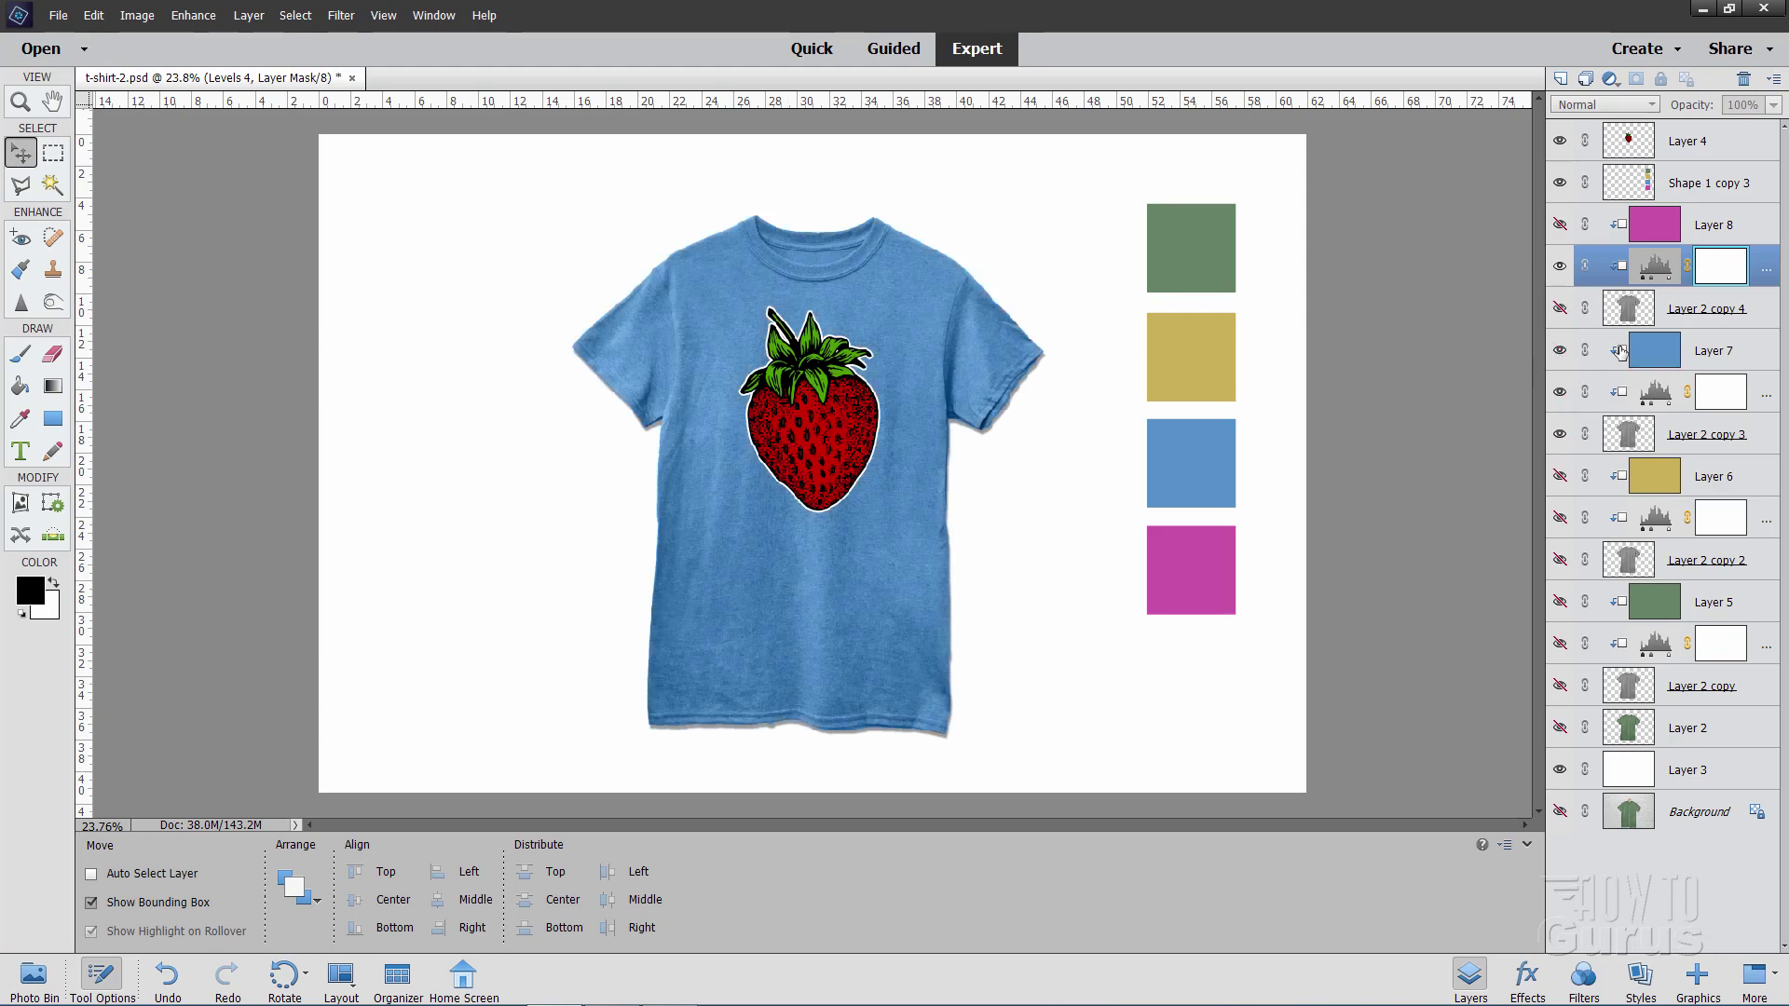
Hide the blue shirt version and show the yellow one, Layer 2 copy 2 with Layer 6 and its Levels adjustment
{"action": "left_click", "coordinate": [1562, 350]}
{"action": "left_click", "coordinate": [1560, 435]}
{"action": "left_click", "coordinate": [1560, 559]}
{"action": "left_click", "coordinate": [1560, 476]}
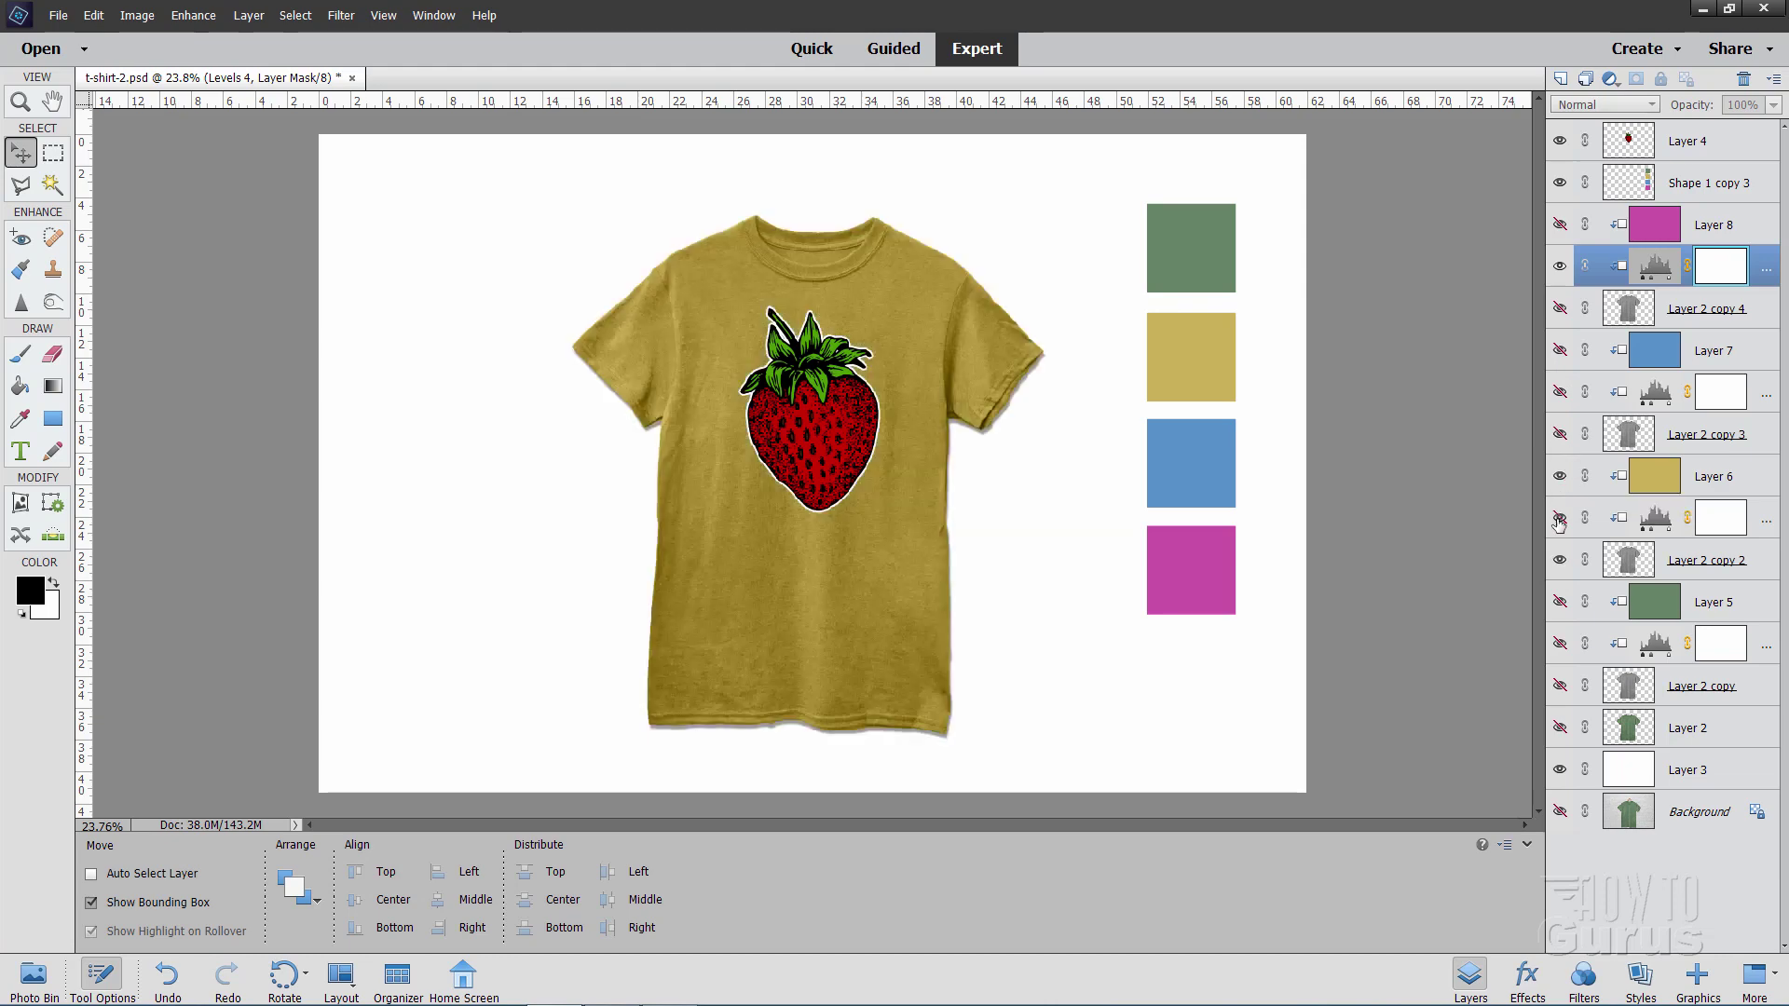
{"action": "left_click", "coordinate": [1559, 518]}
{"action": "left_click", "coordinate": [1560, 560]}
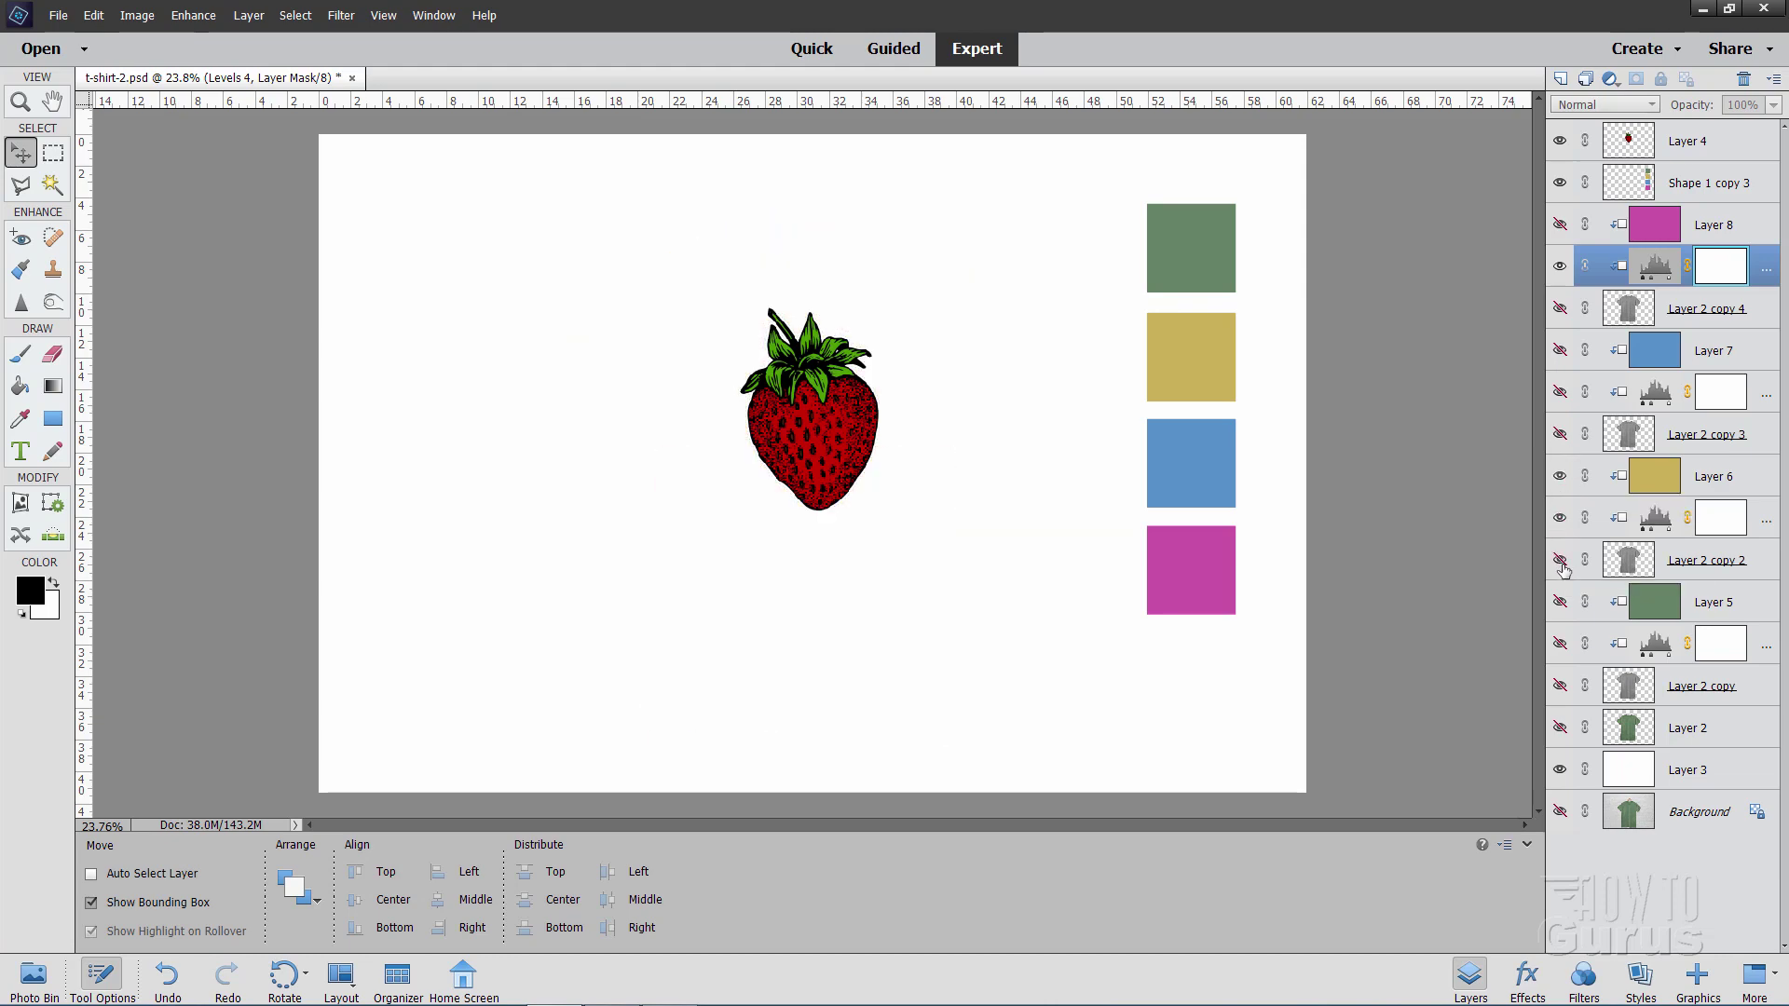
{"action": "left_click", "coordinate": [1560, 560]}
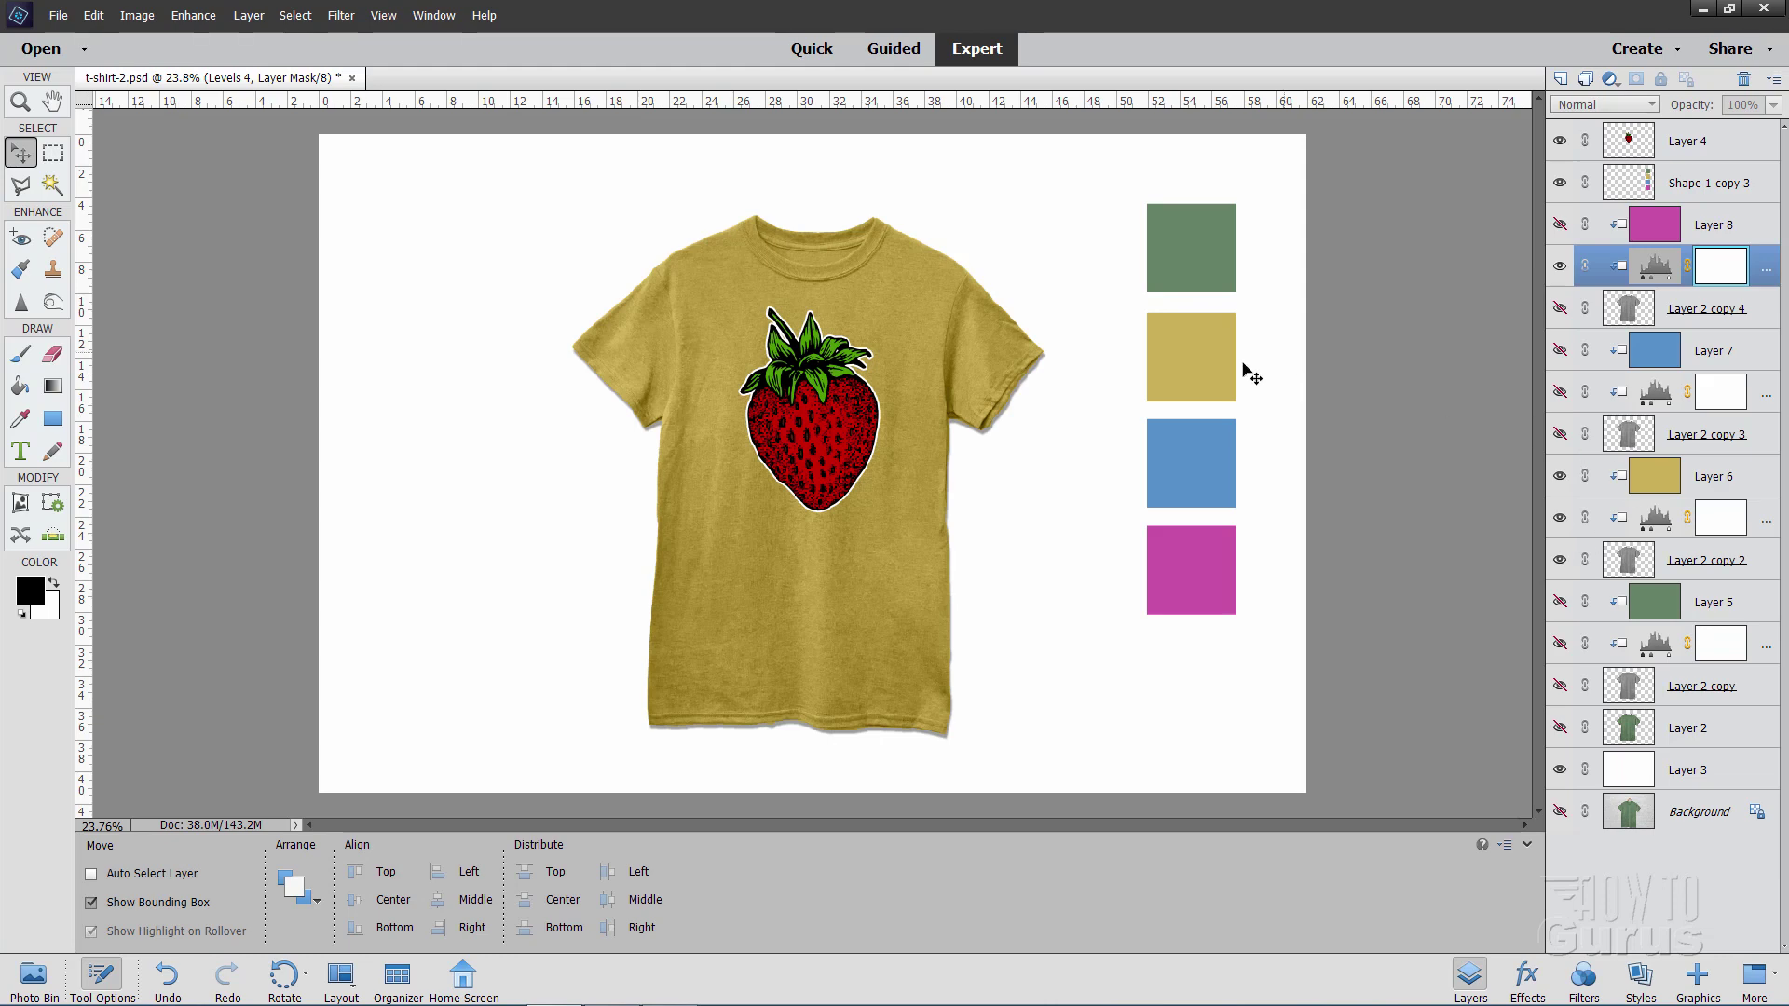
Hide the yellow shirt version and show the green one, Layer 2 copy with Layer 5 and its Levels adjustment
{"action": "left_click_drag", "start_coordinate": [1560, 483], "coordinate": [1556, 649]}
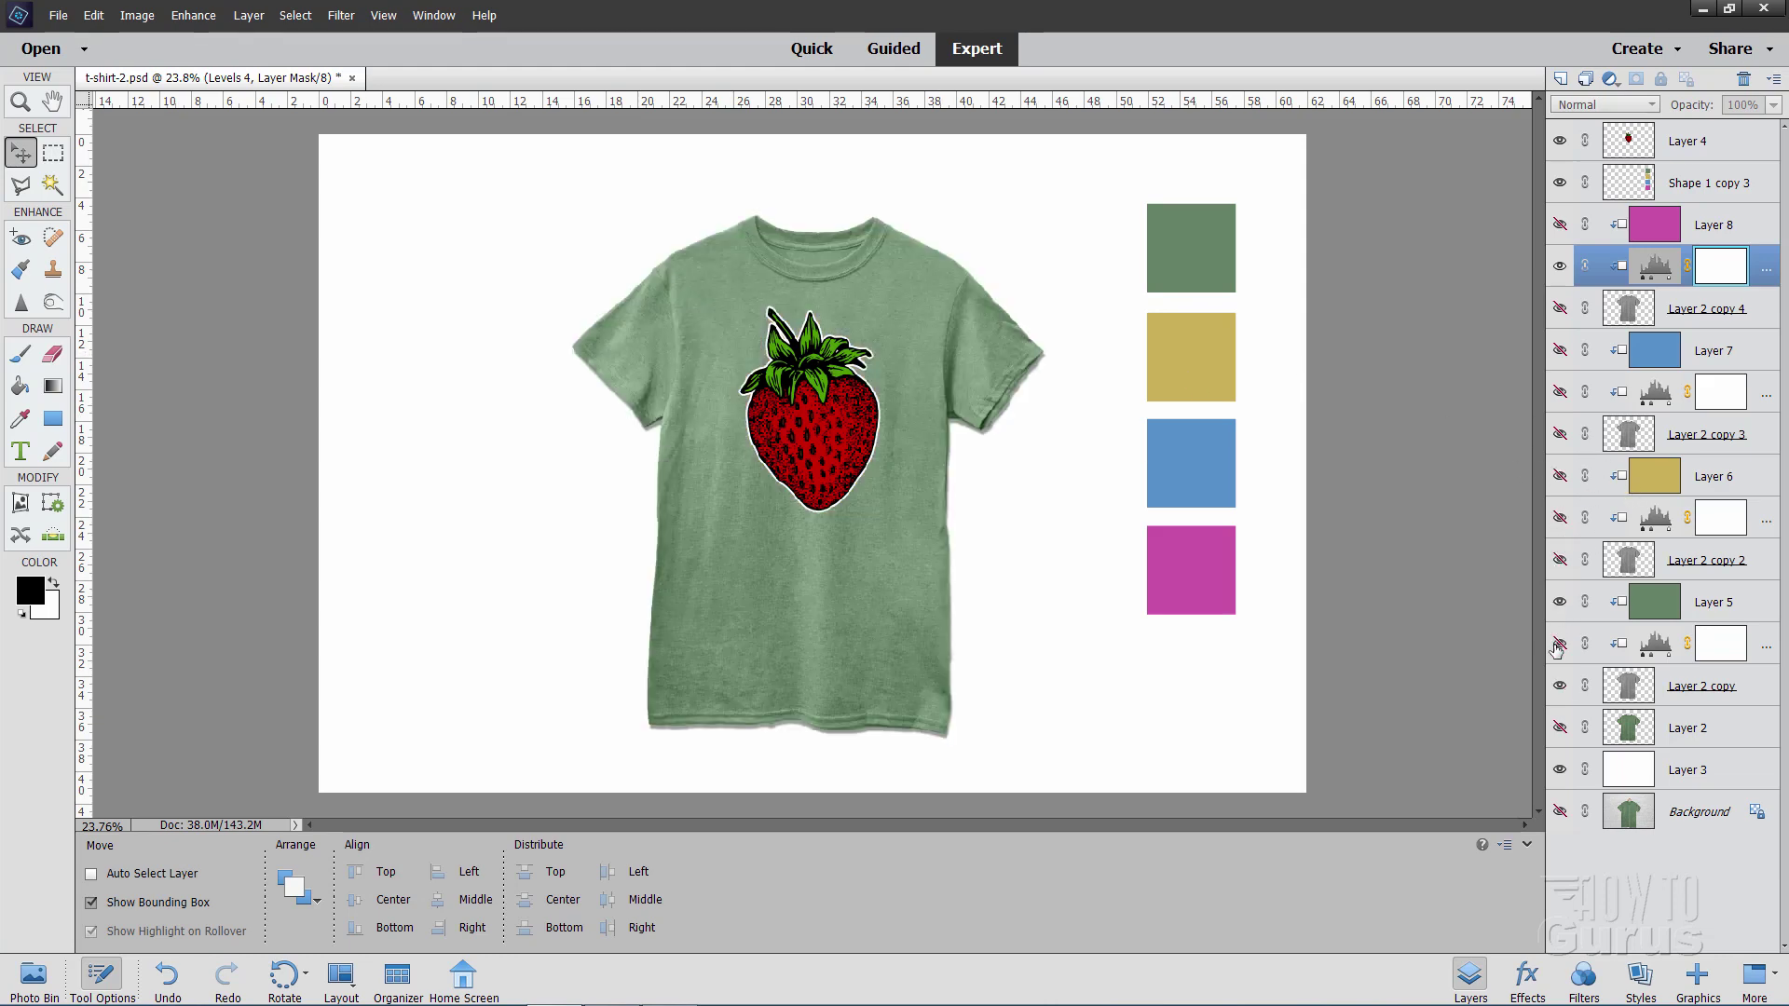
{"action": "left_click", "coordinate": [1561, 644]}
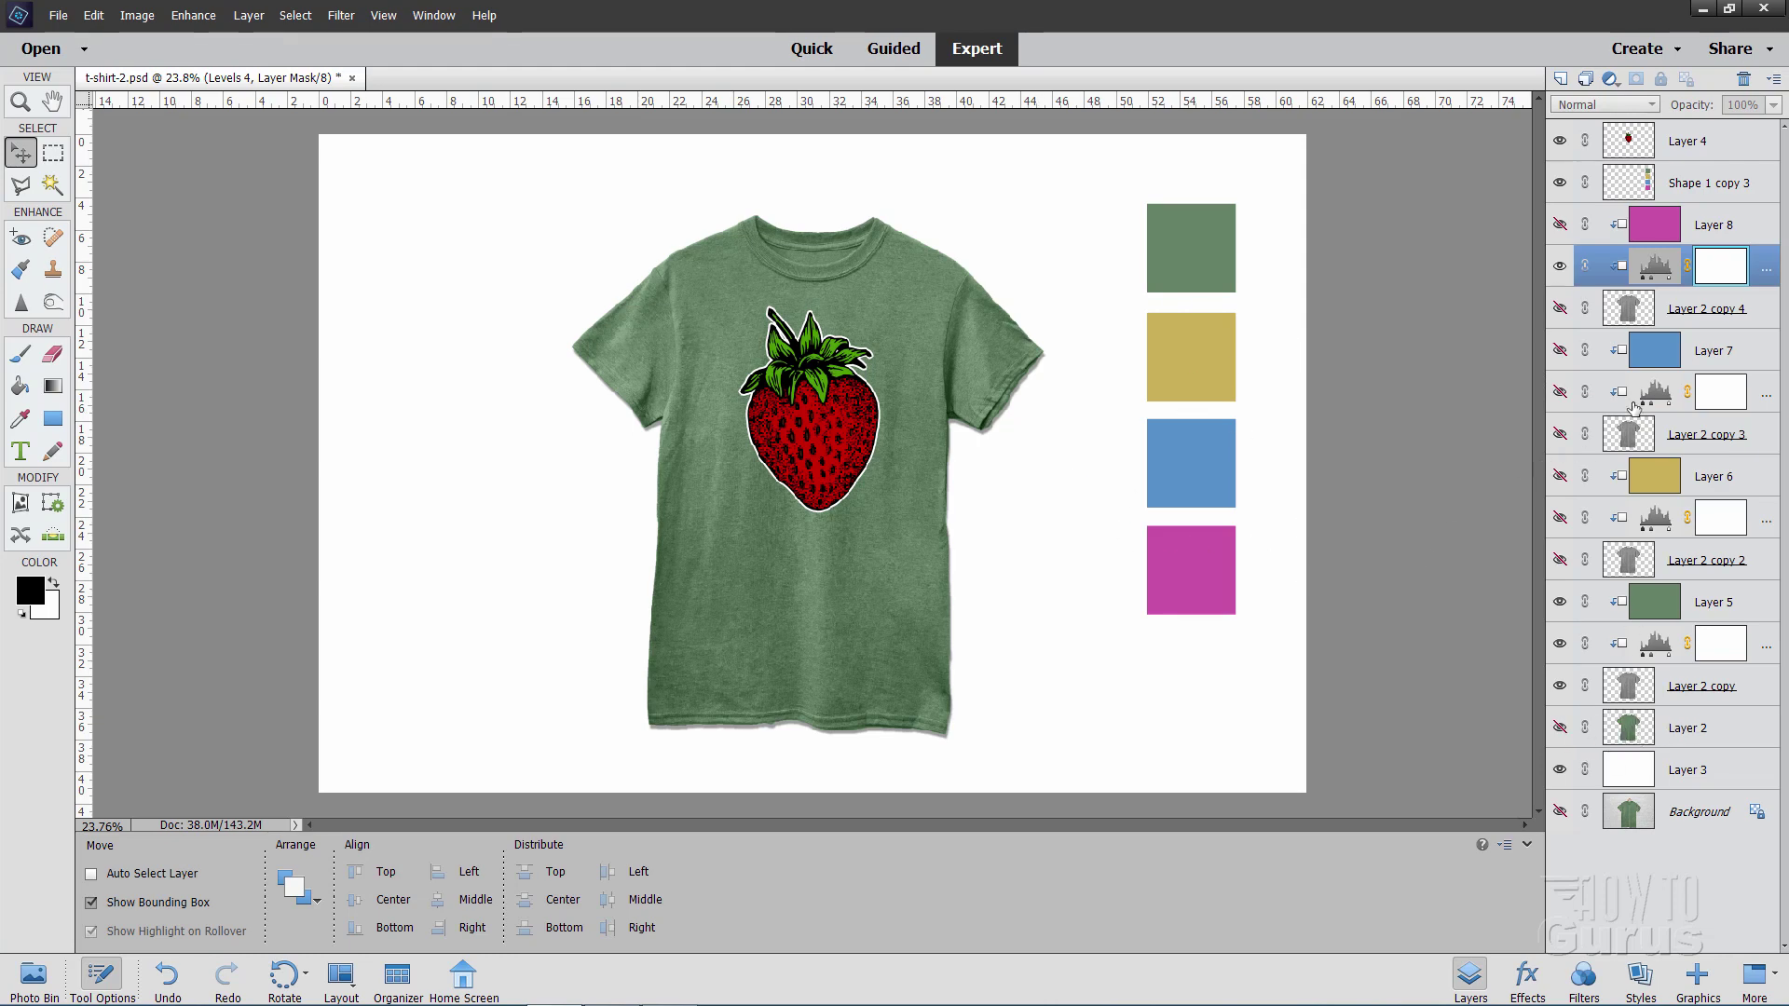
Show the magenta shirt version for comparison, hide it with its Levels layer, and show the blue version
{"action": "left_click", "coordinate": [1559, 225]}
{"action": "left_click", "coordinate": [1560, 309]}
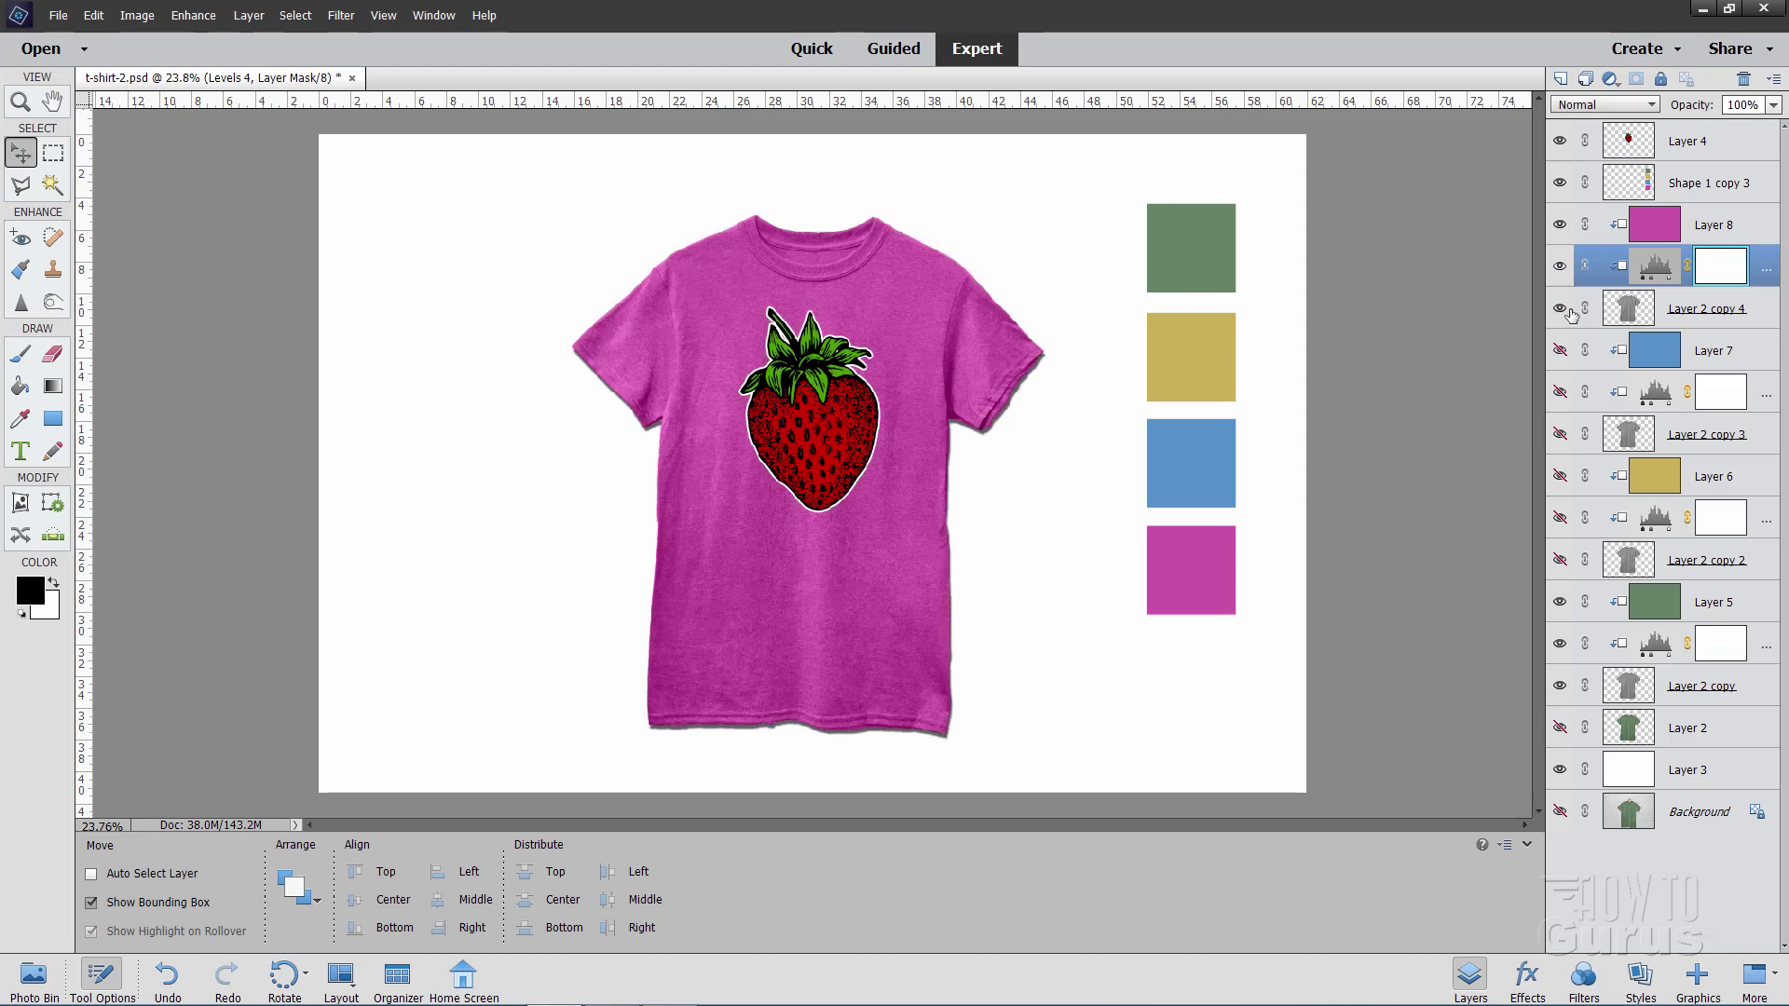
{"action": "left_click", "coordinate": [1559, 225]}
{"action": "left_click", "coordinate": [1560, 266]}
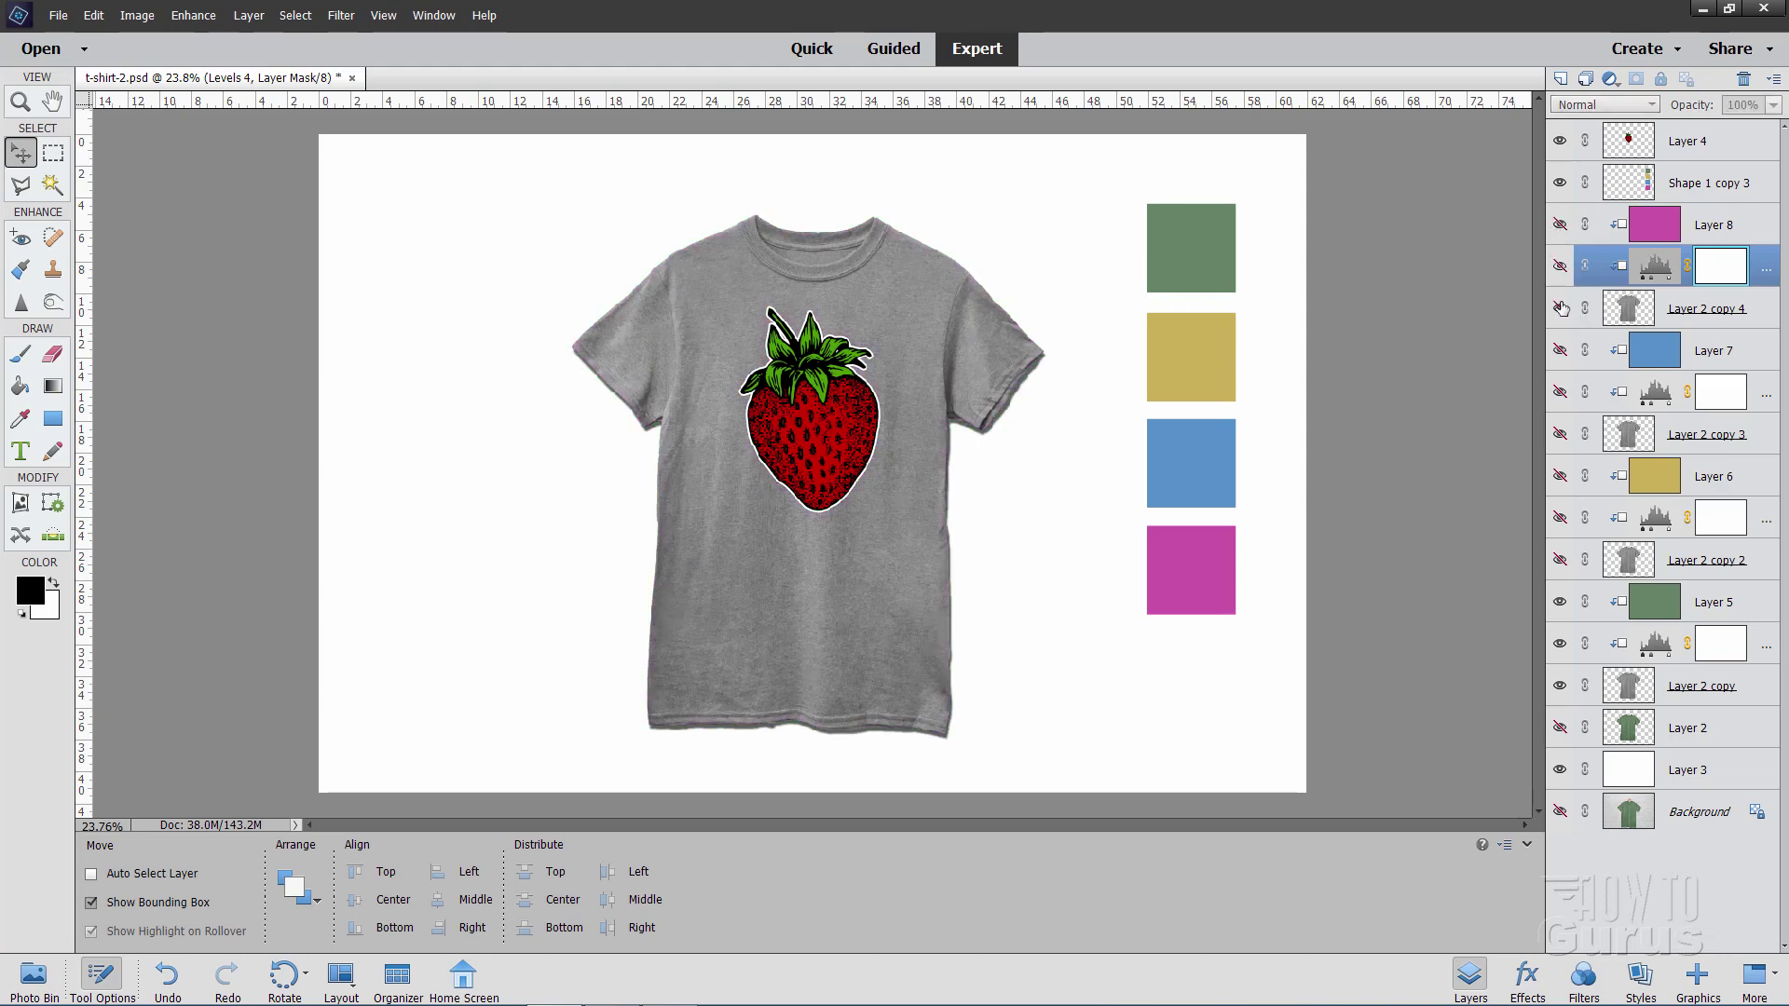
{"action": "left_click", "coordinate": [1560, 308]}
{"action": "left_click", "coordinate": [1560, 352]}
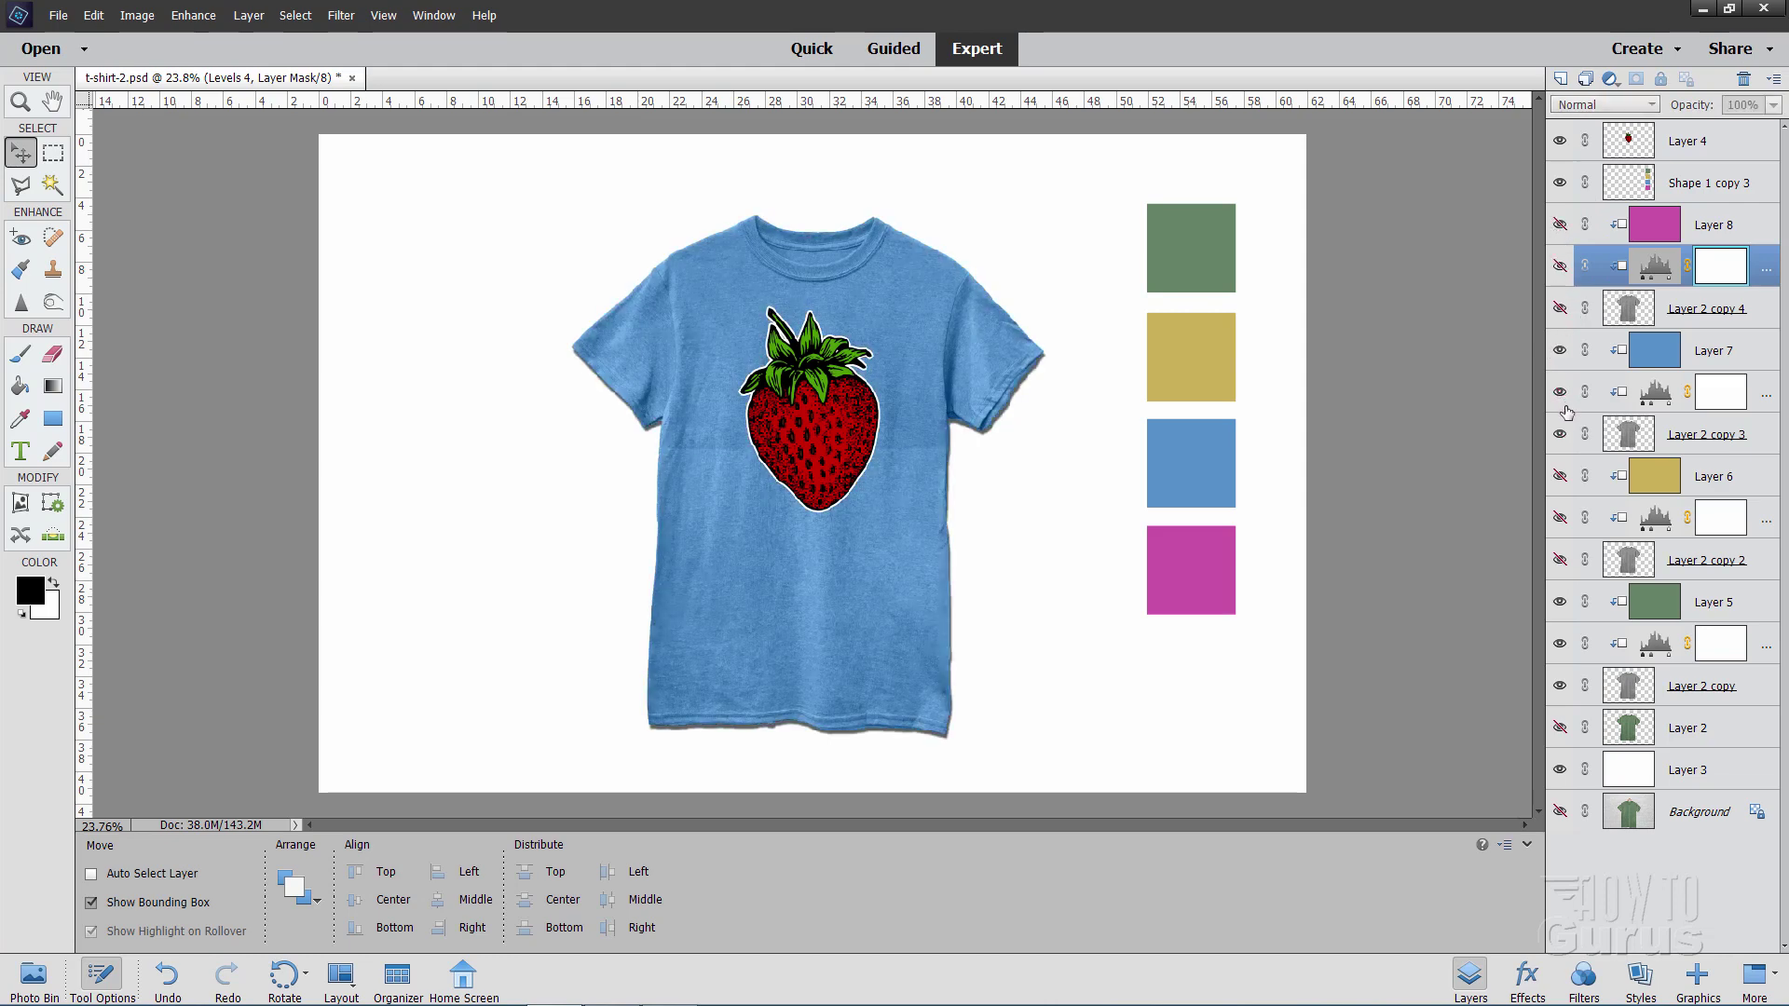
Hide the blue and green shirt versions and the strawberry artwork, and show the original shirt on Layer 2
{"action": "left_click", "coordinate": [1561, 394]}
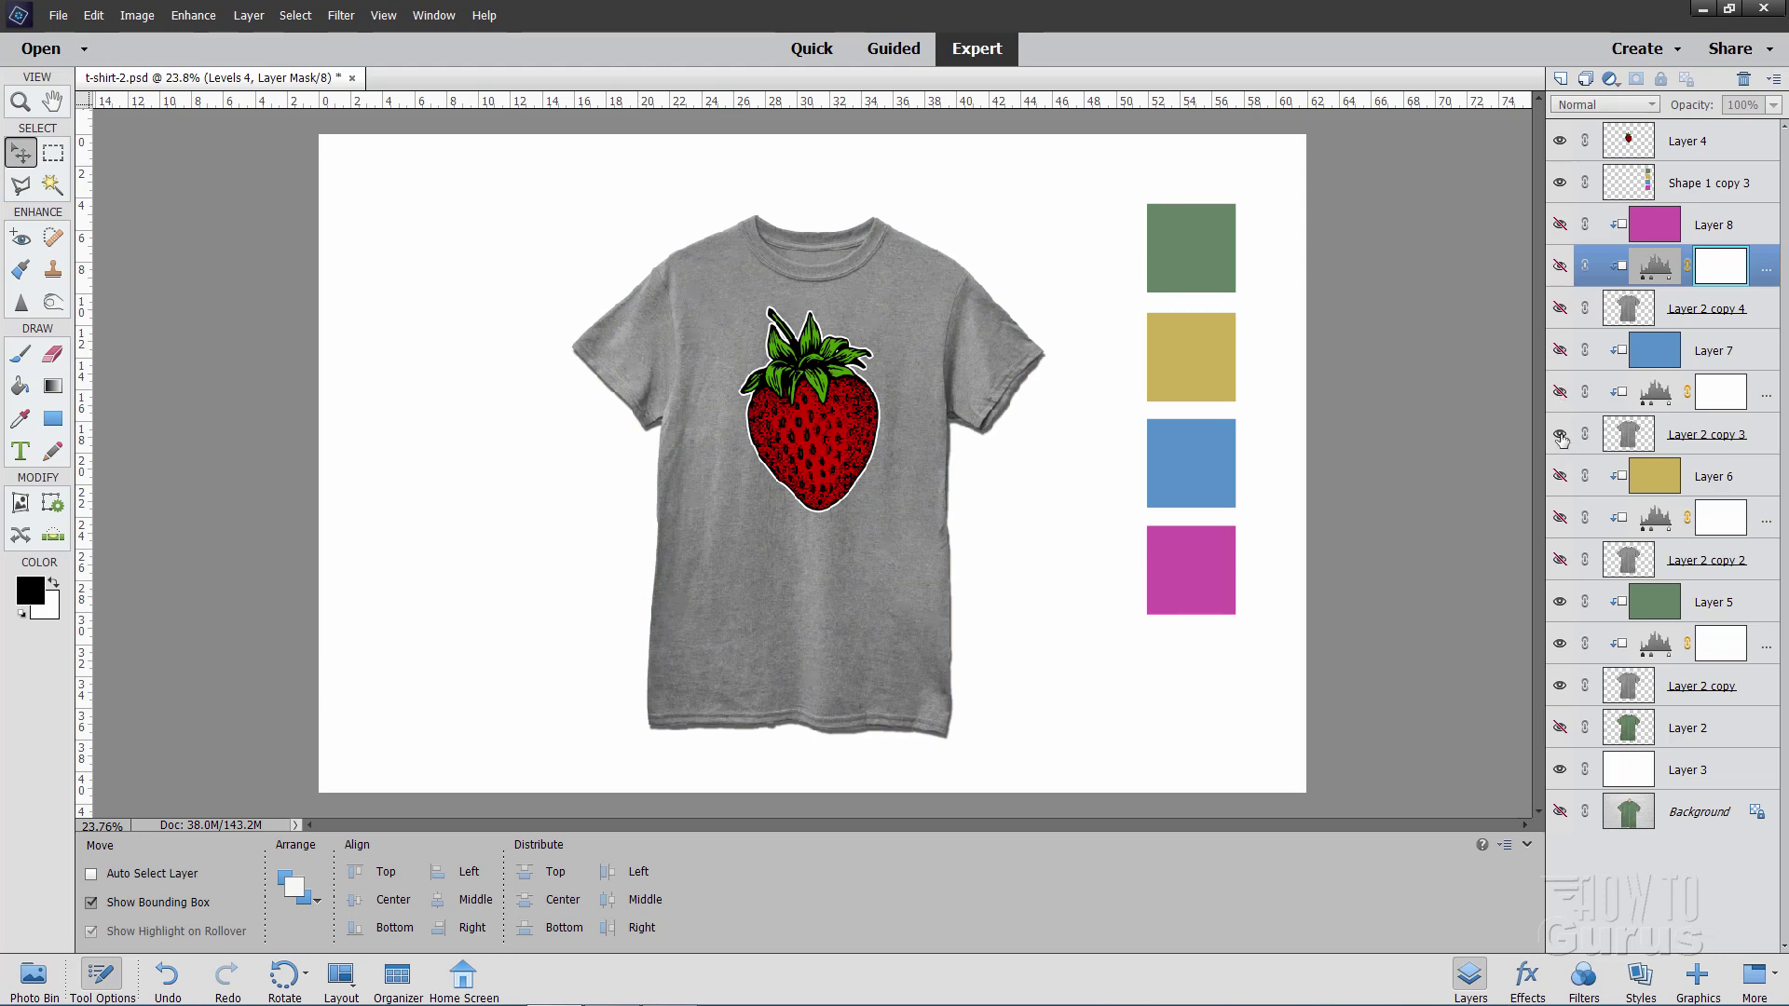
{"action": "left_click", "coordinate": [1559, 435]}
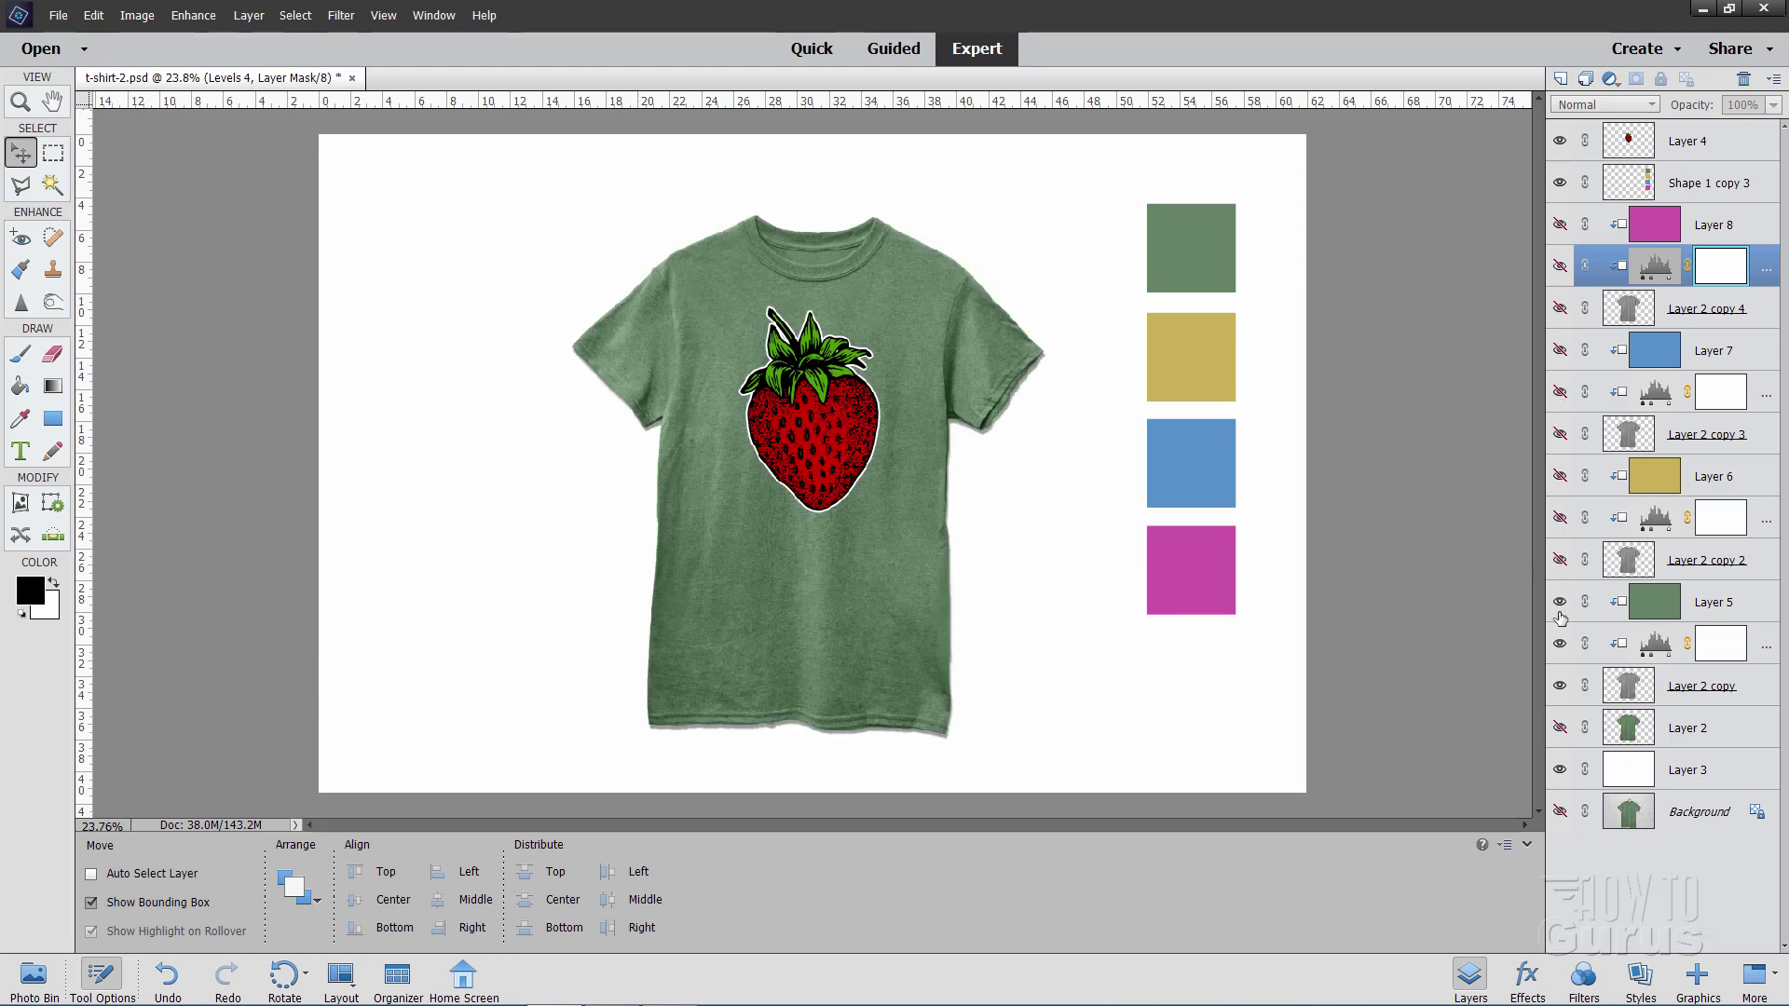
{"action": "left_click", "coordinate": [1560, 643]}
{"action": "left_click", "coordinate": [1560, 686]}
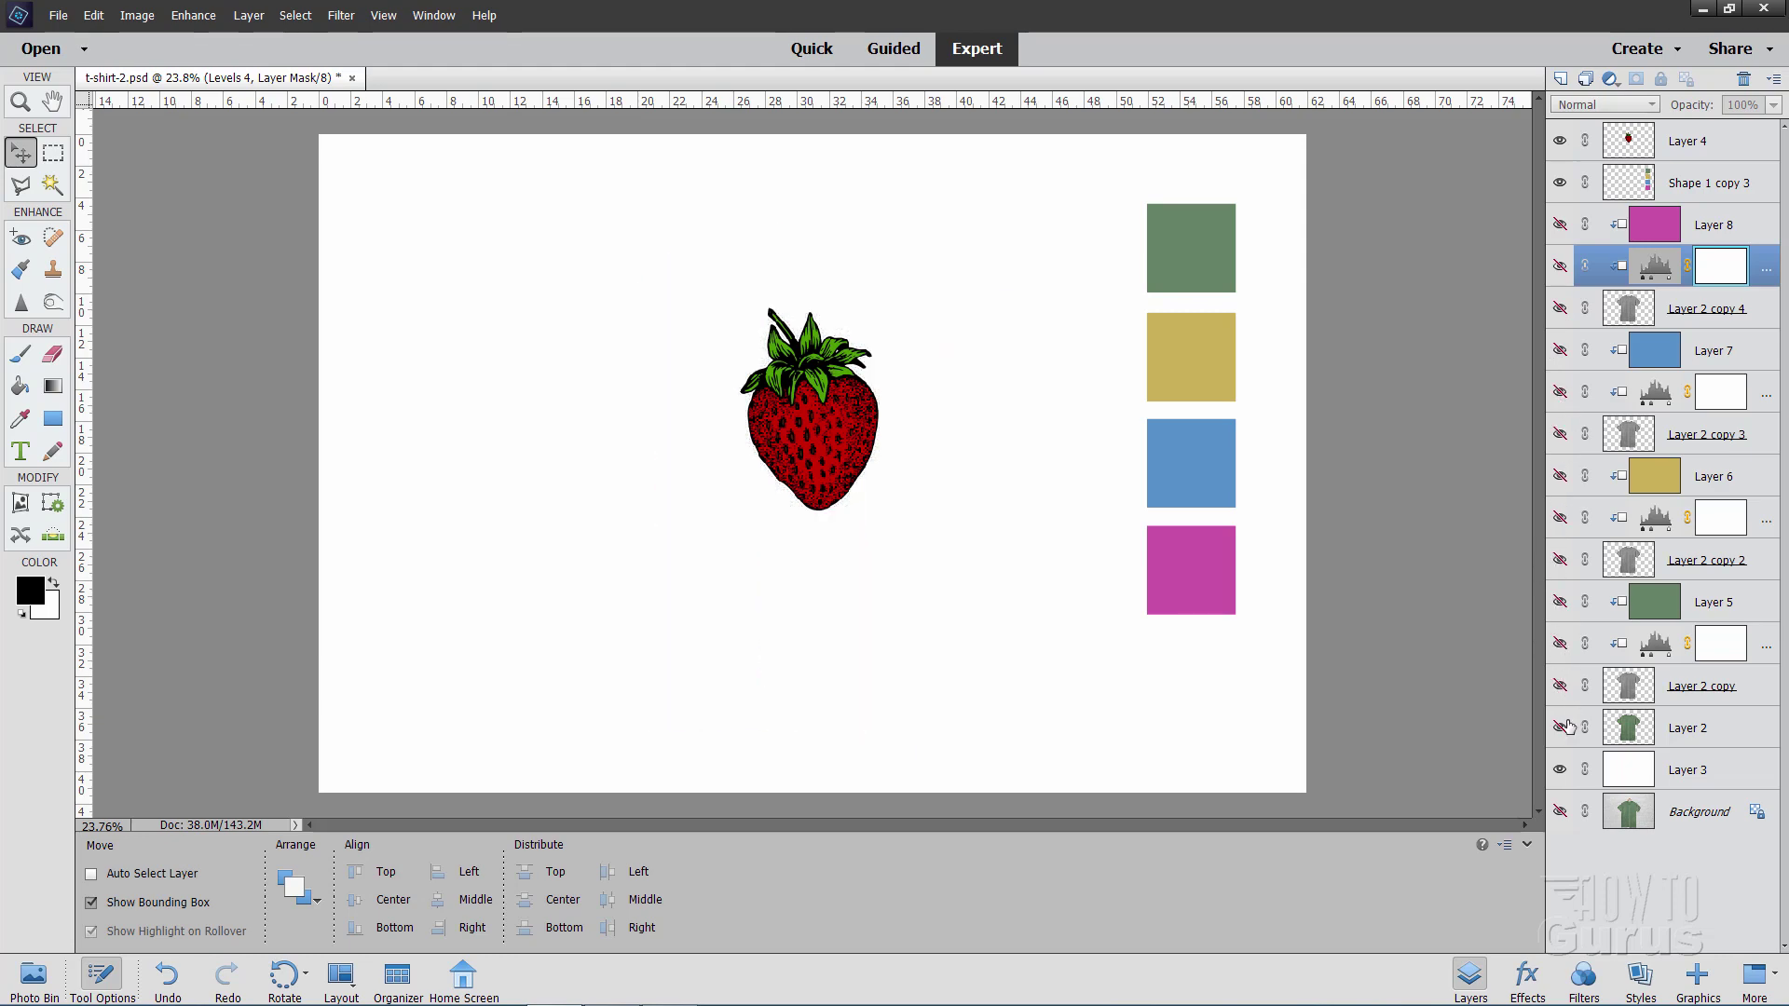
{"action": "left_click", "coordinate": [1560, 729]}
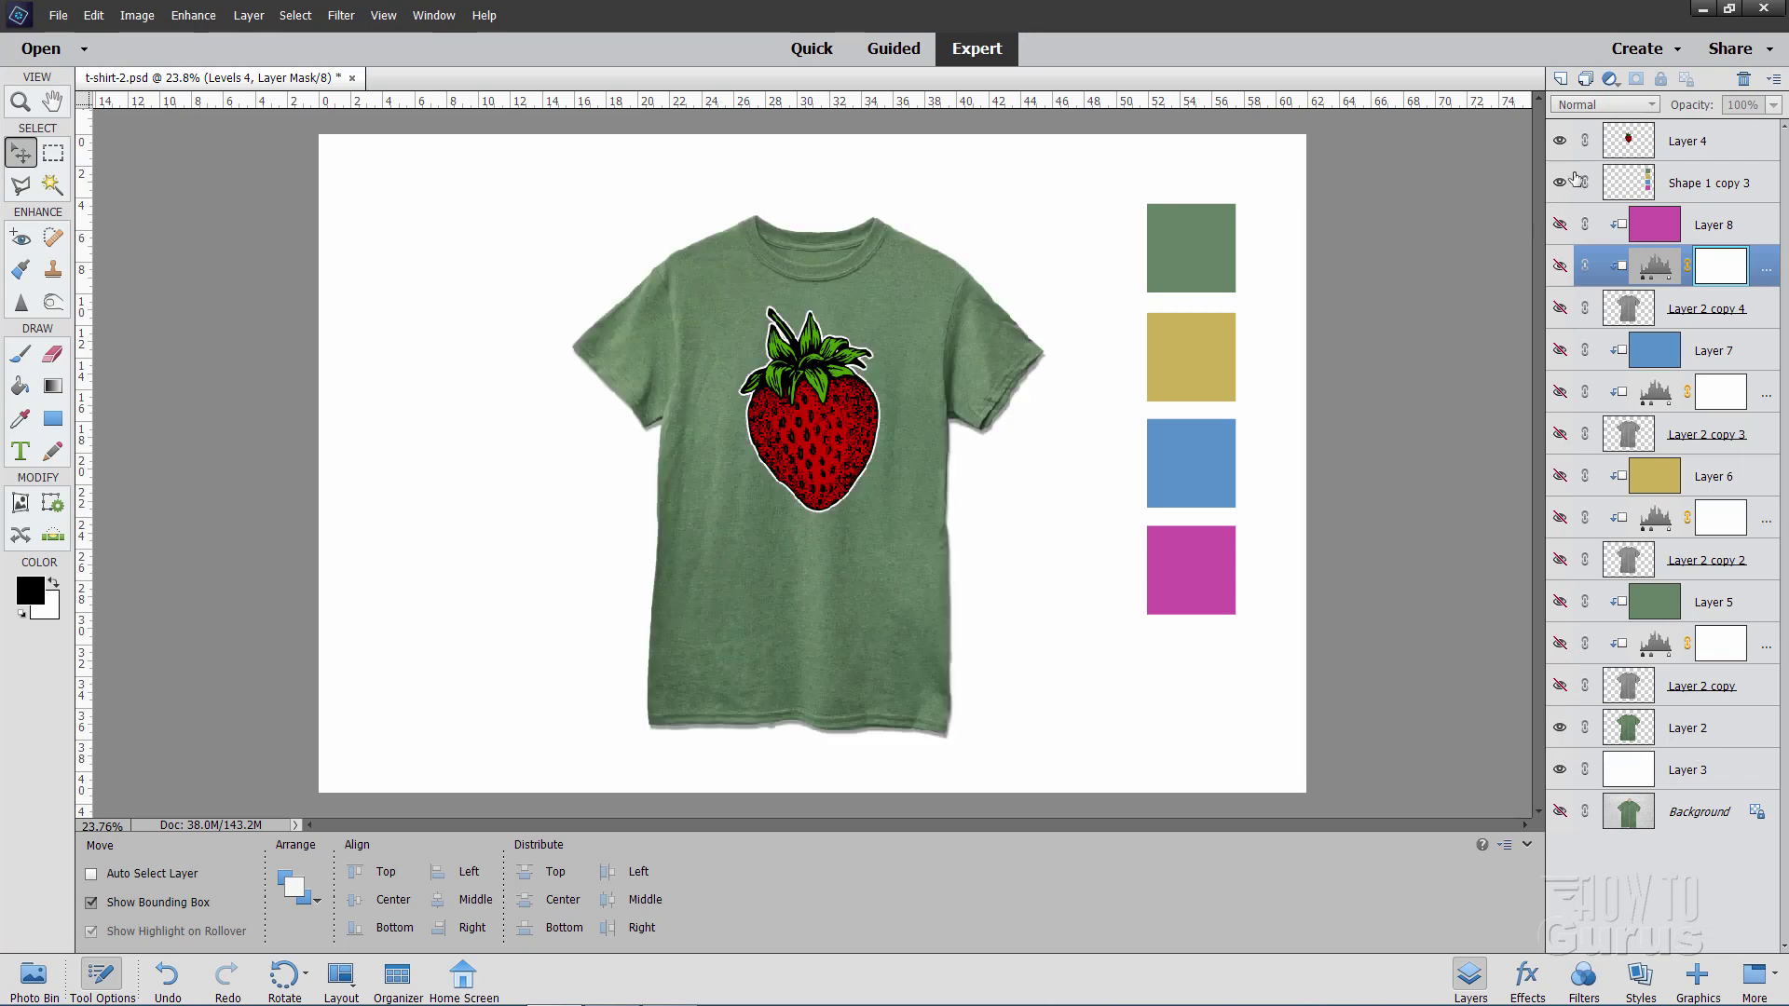
{"action": "left_click", "coordinate": [1561, 142]}
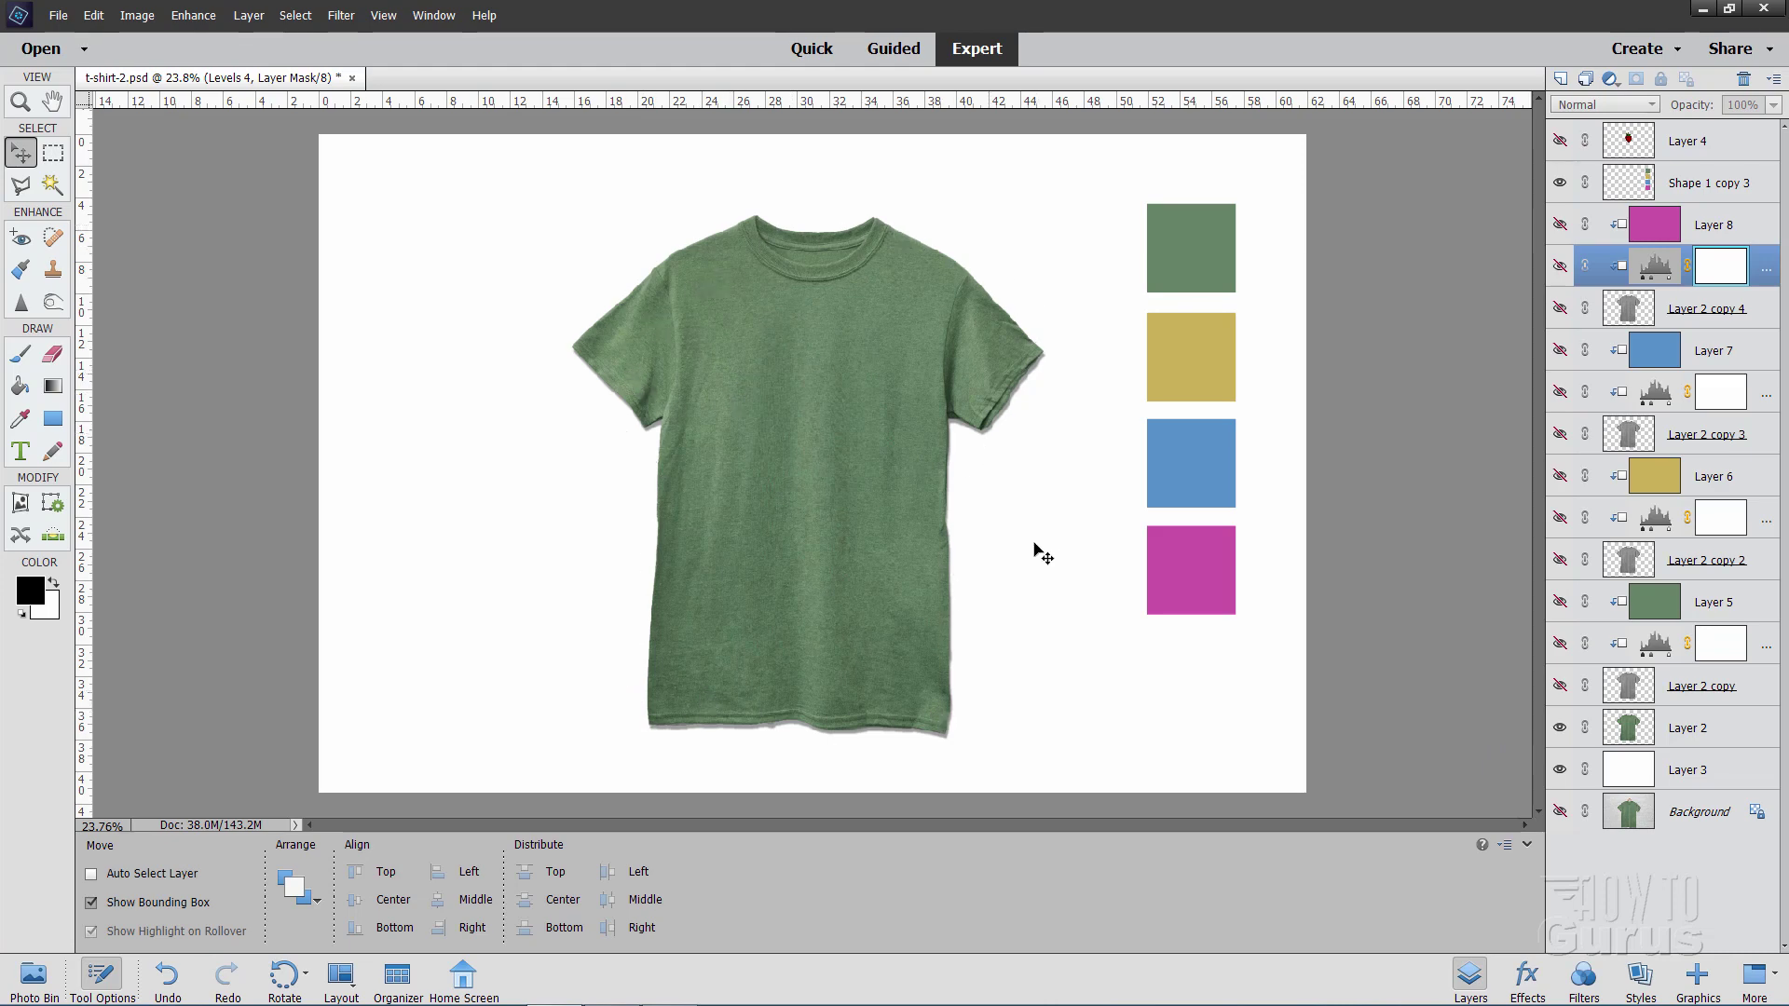
Toggle the white Layer 3 background off and on to examine the shirt's transparent cutout
{"action": "left_click", "coordinate": [1560, 770]}
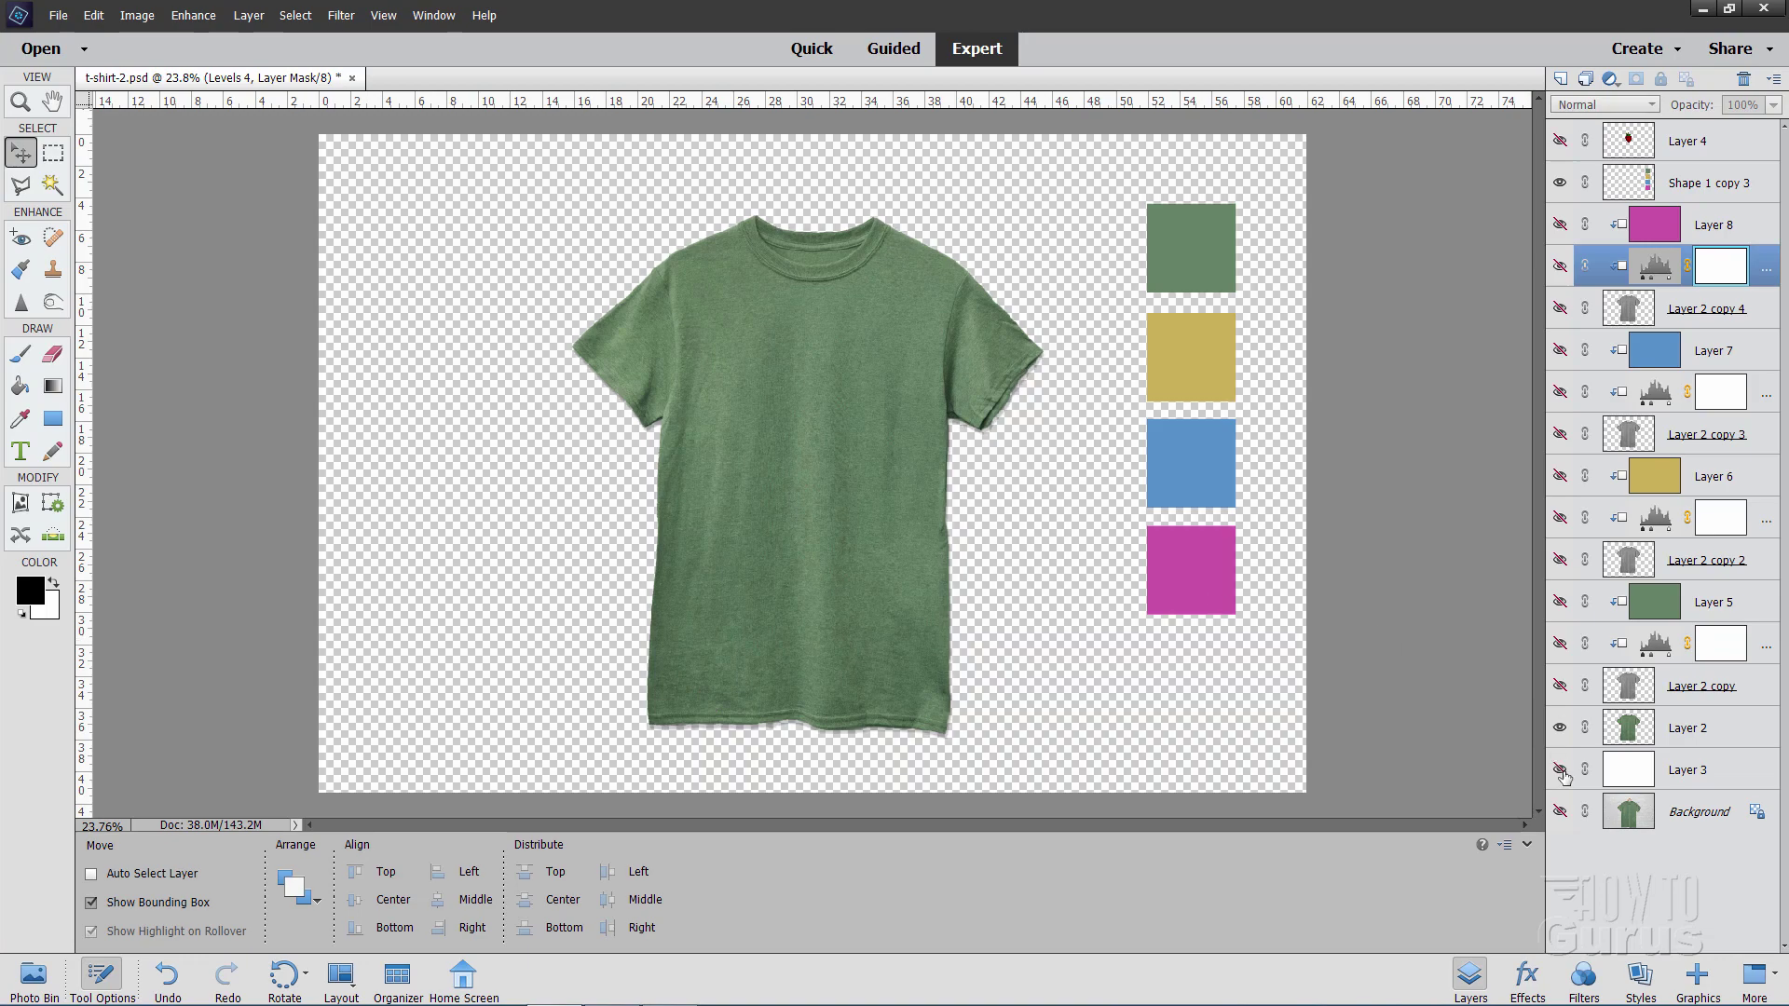
{"action": "left_click", "coordinate": [1562, 769]}
{"action": "left_click", "coordinate": [1562, 769]}
{"action": "left_click", "coordinate": [1562, 770]}
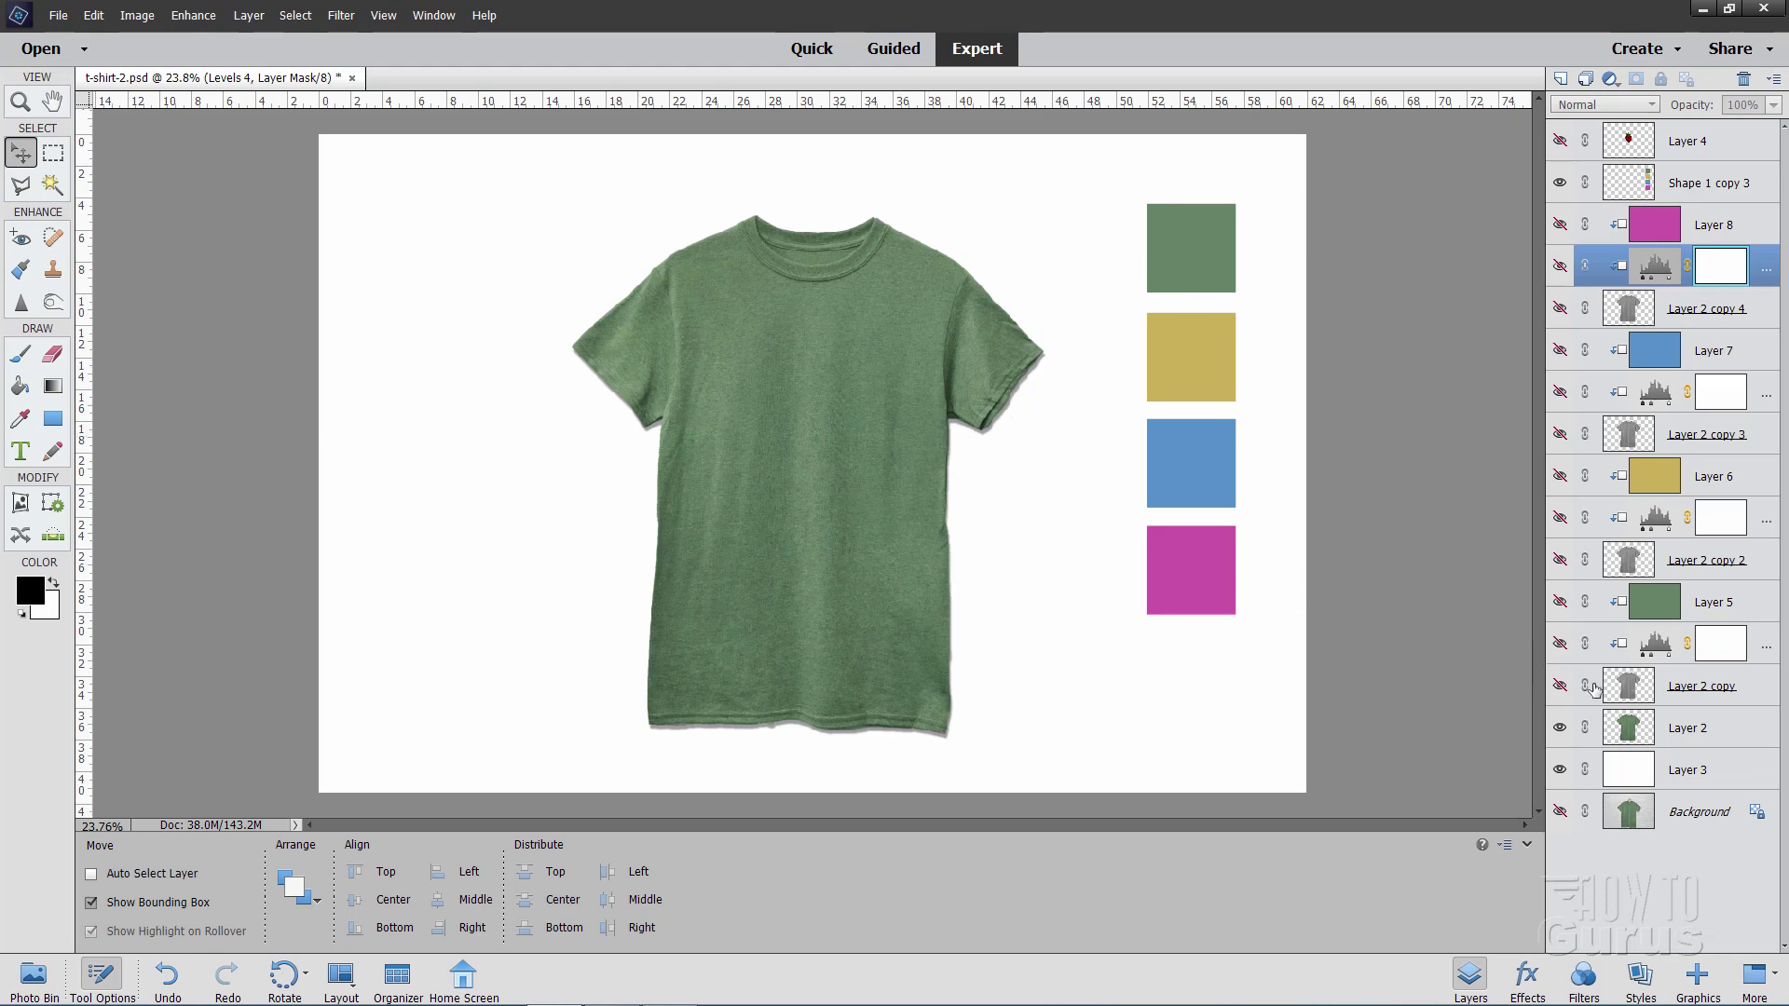
Hide the original Layer 2 shirt and show Layer 2 copy with its green fill, Levels adjustment and the strawberry artwork
{"action": "left_click", "coordinate": [1560, 687]}
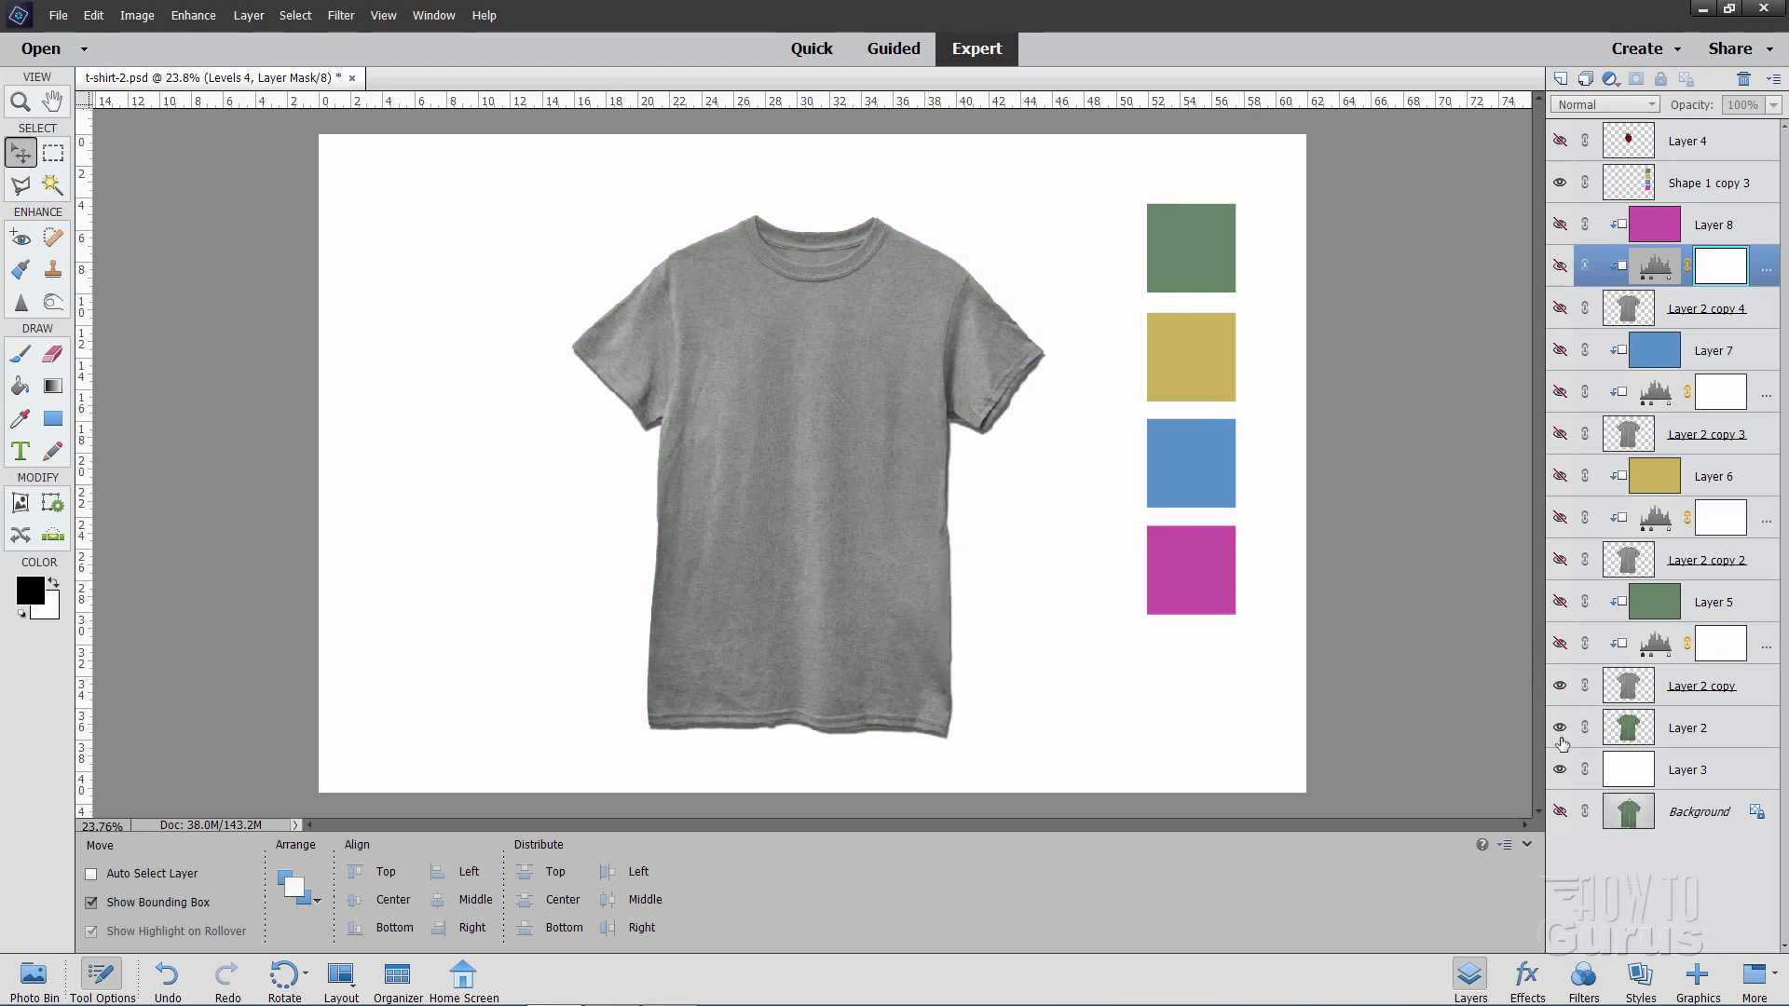
{"action": "left_click", "coordinate": [1560, 730]}
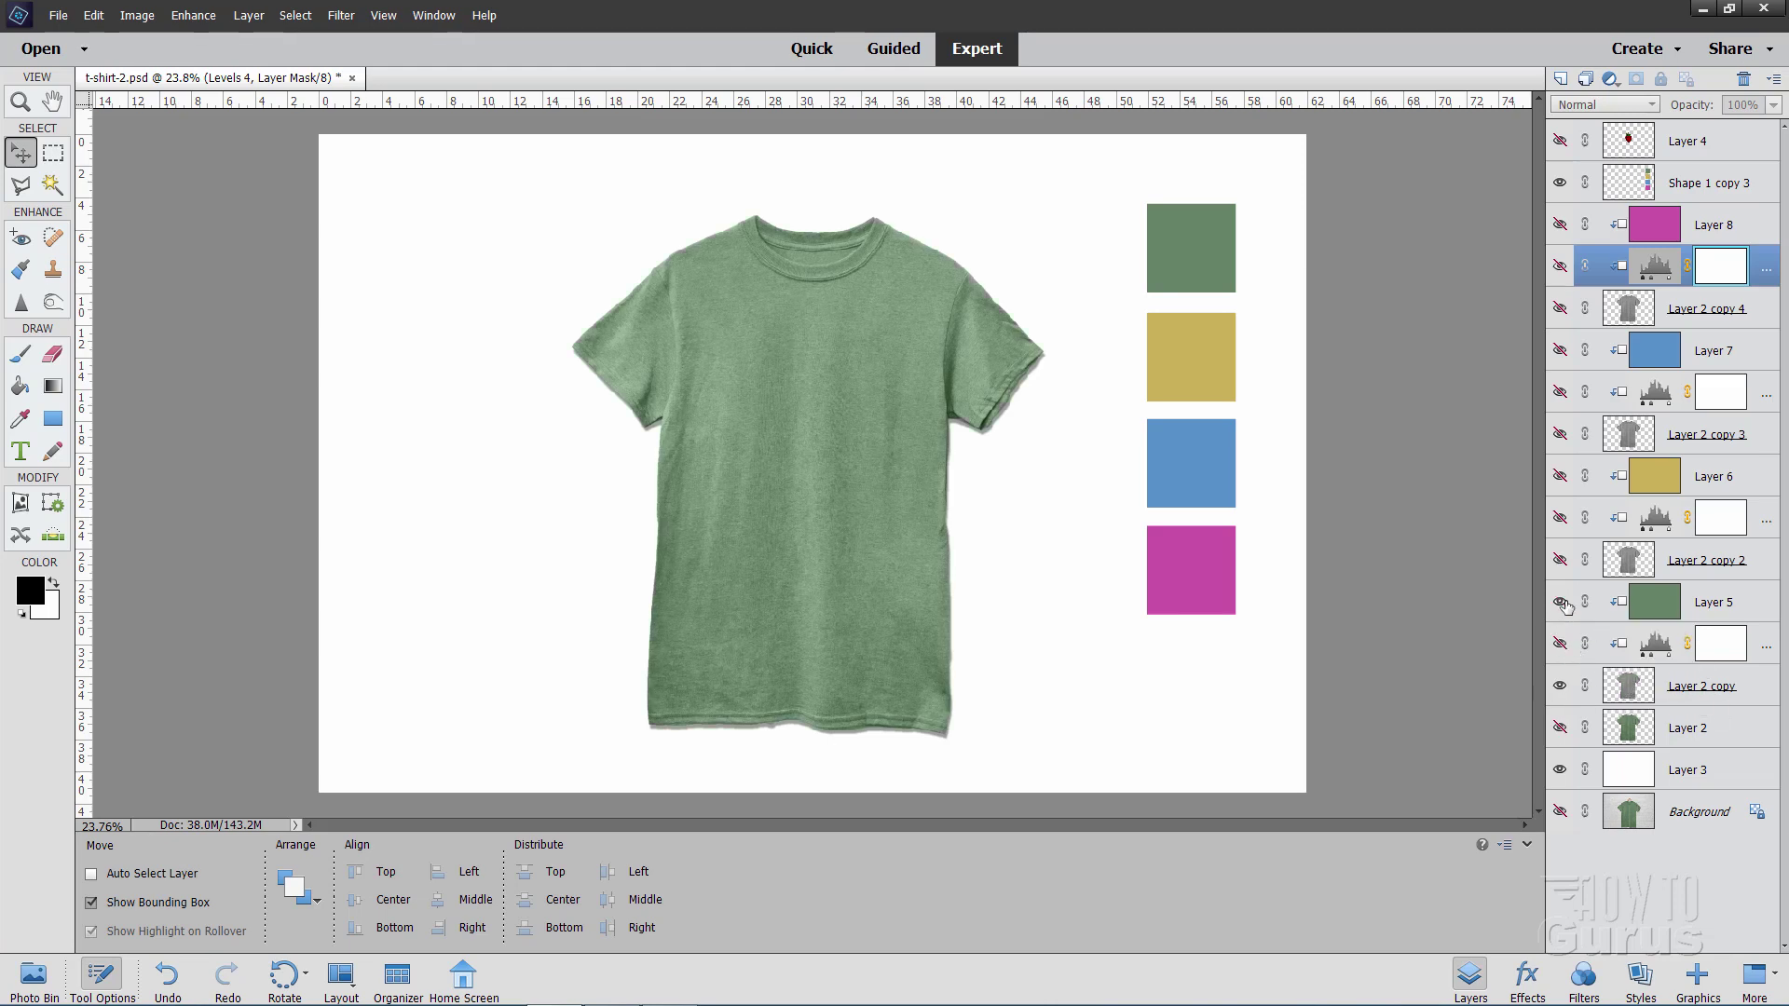
{"action": "left_click", "coordinate": [1560, 645]}
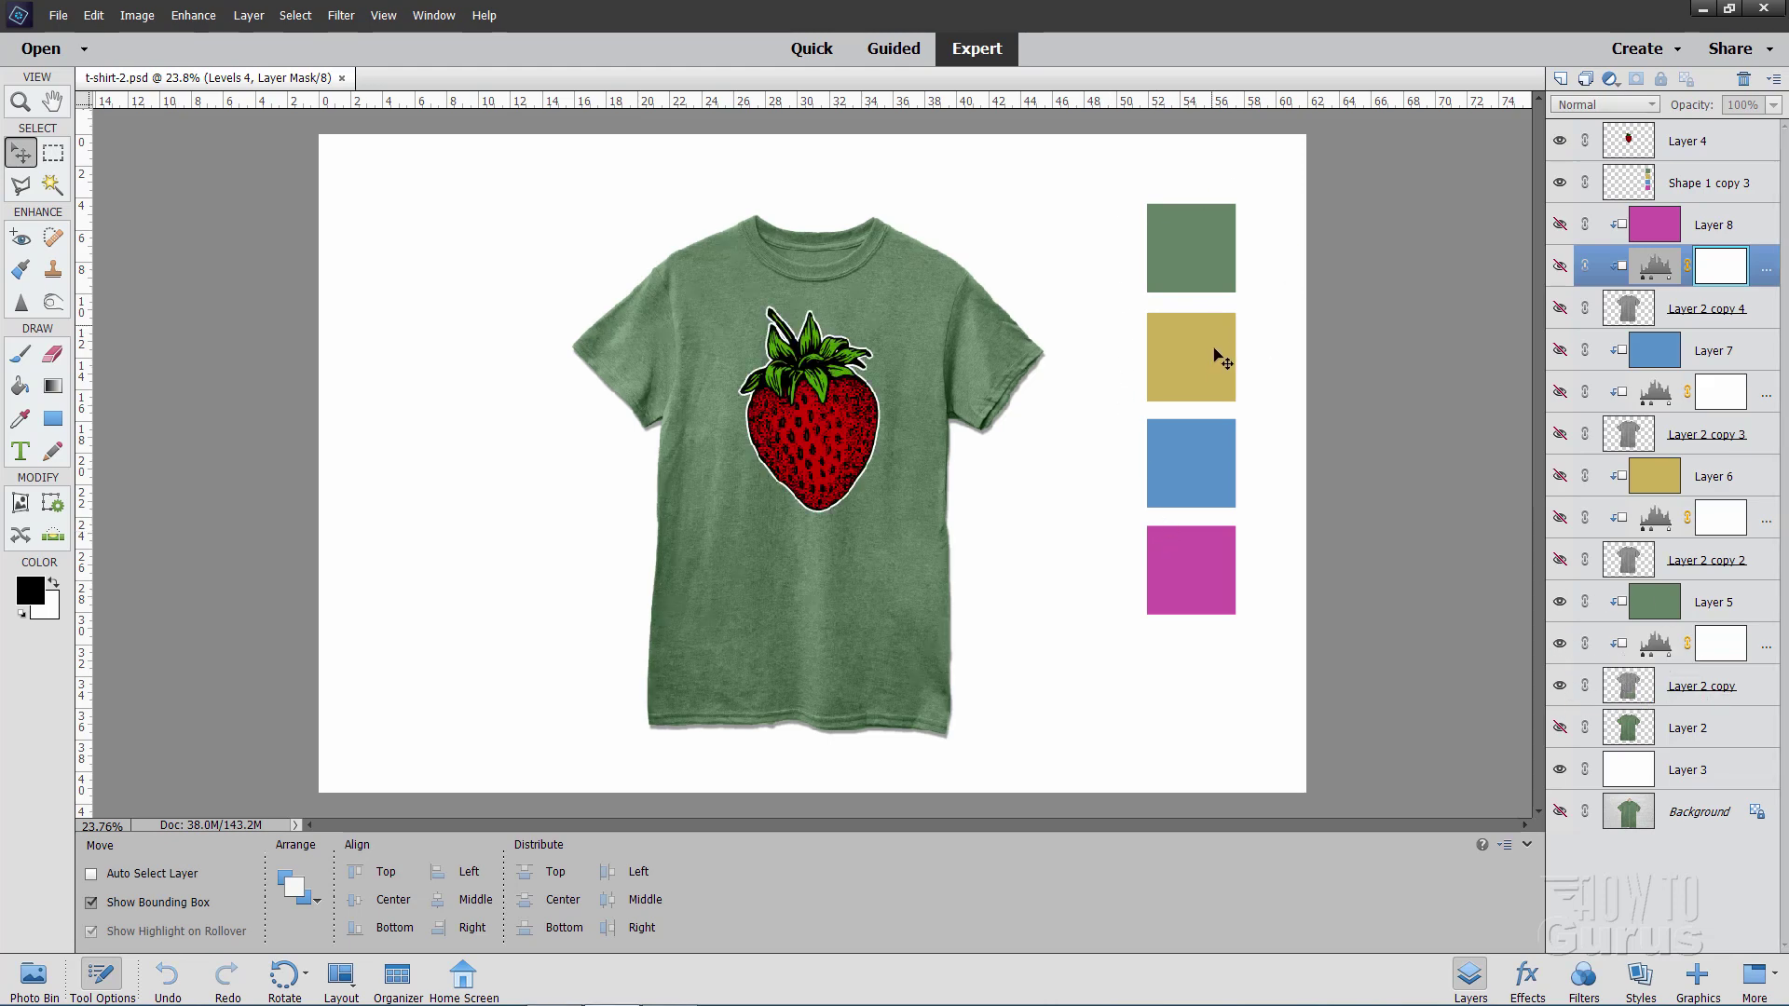
Place a vertical guide along the left edge of the color swatches, select the Shape 1 copy 3 layer, and remove the guide
{"action": "left_click_drag", "start_coordinate": [86, 468], "coordinate": [1147, 486]}
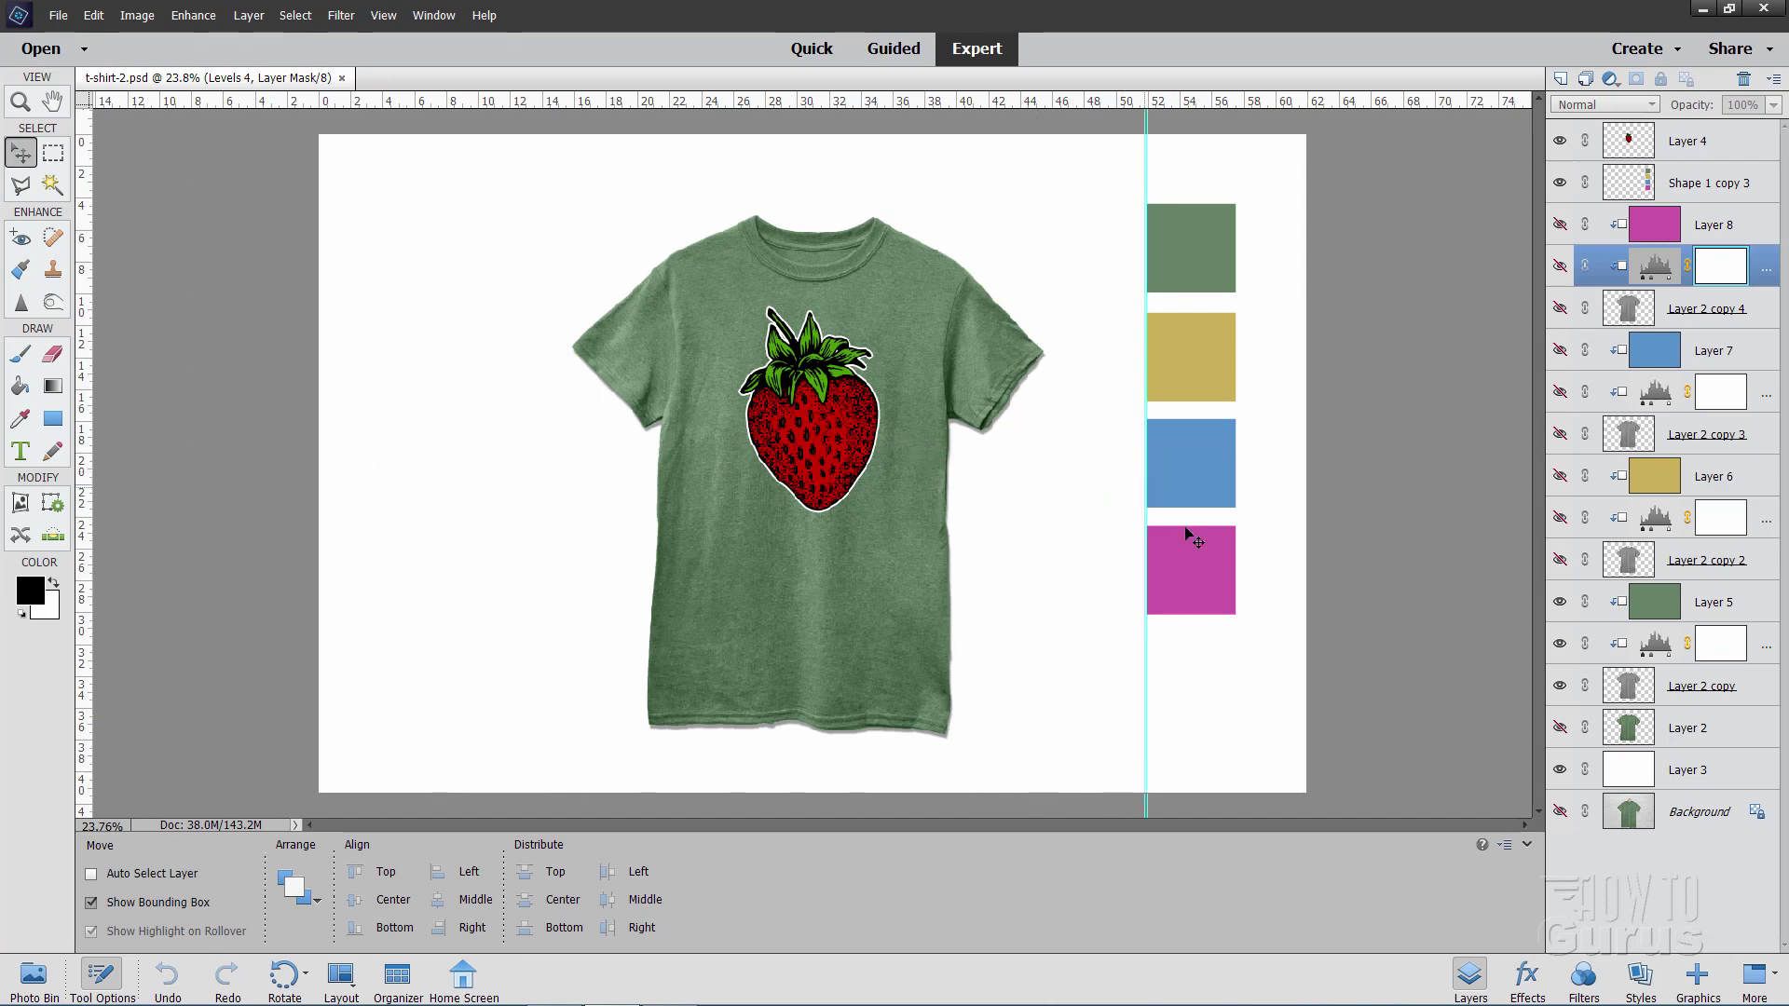
{"action": "left_click", "coordinate": [55, 154]}
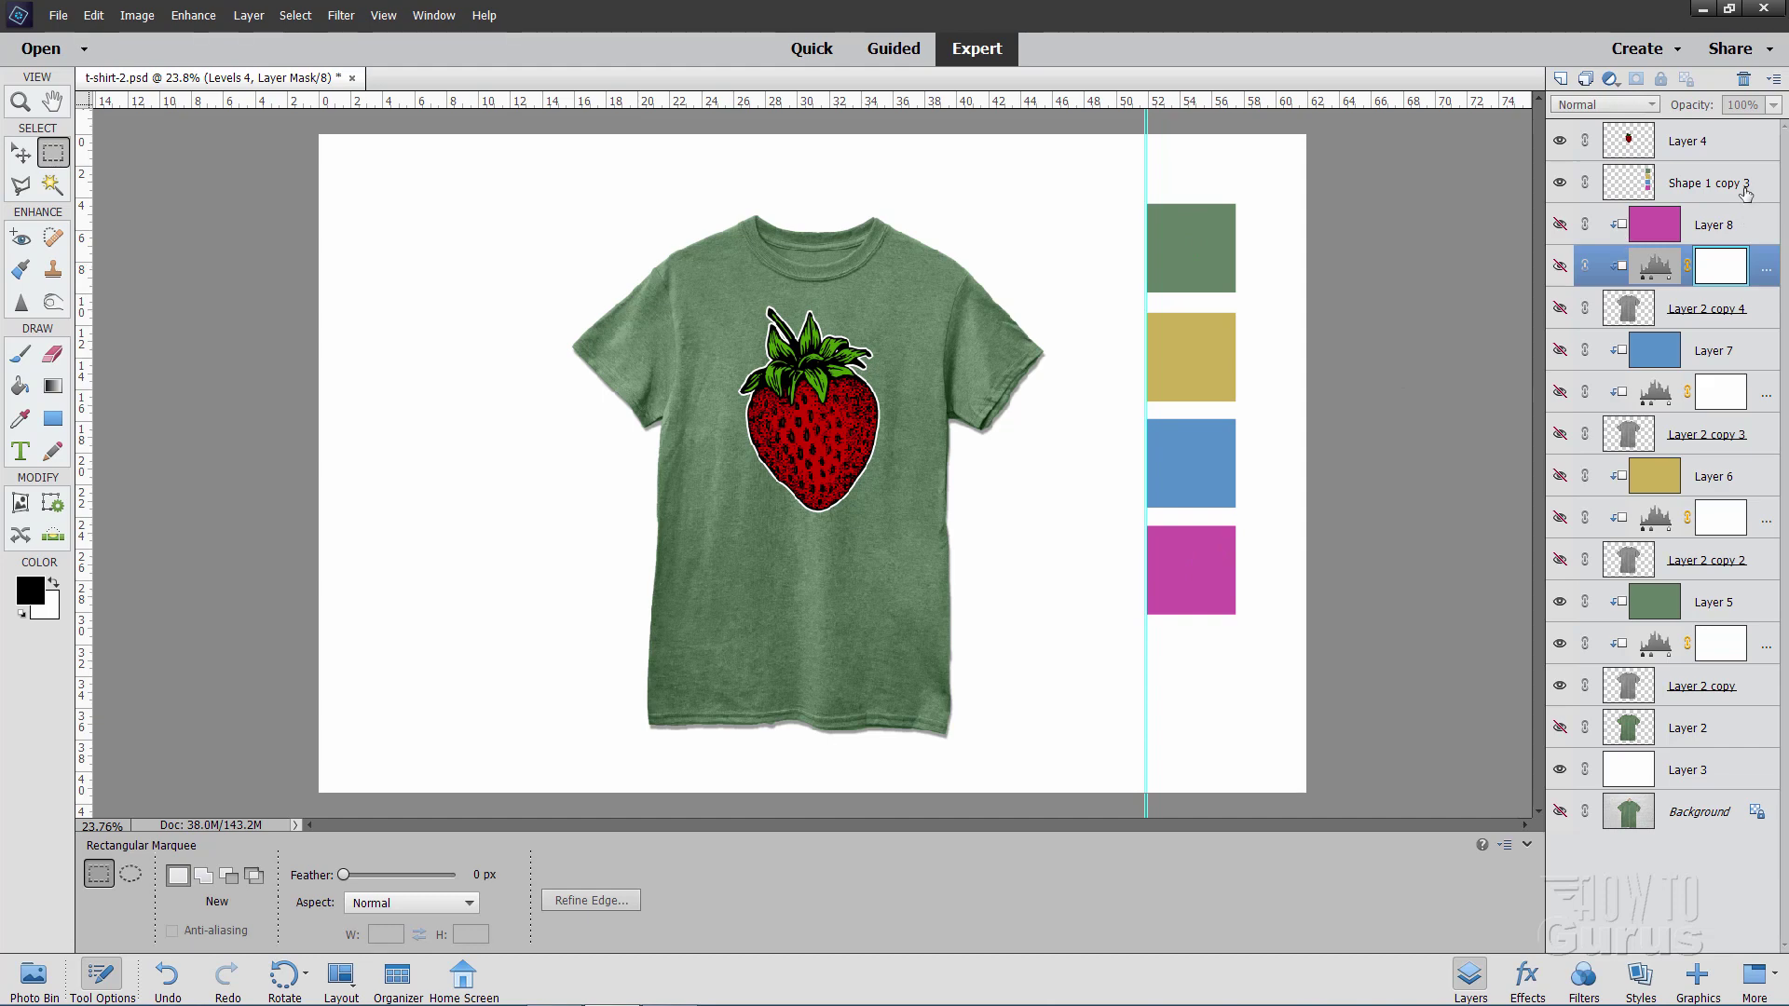
{"action": "left_click", "coordinate": [1650, 191]}
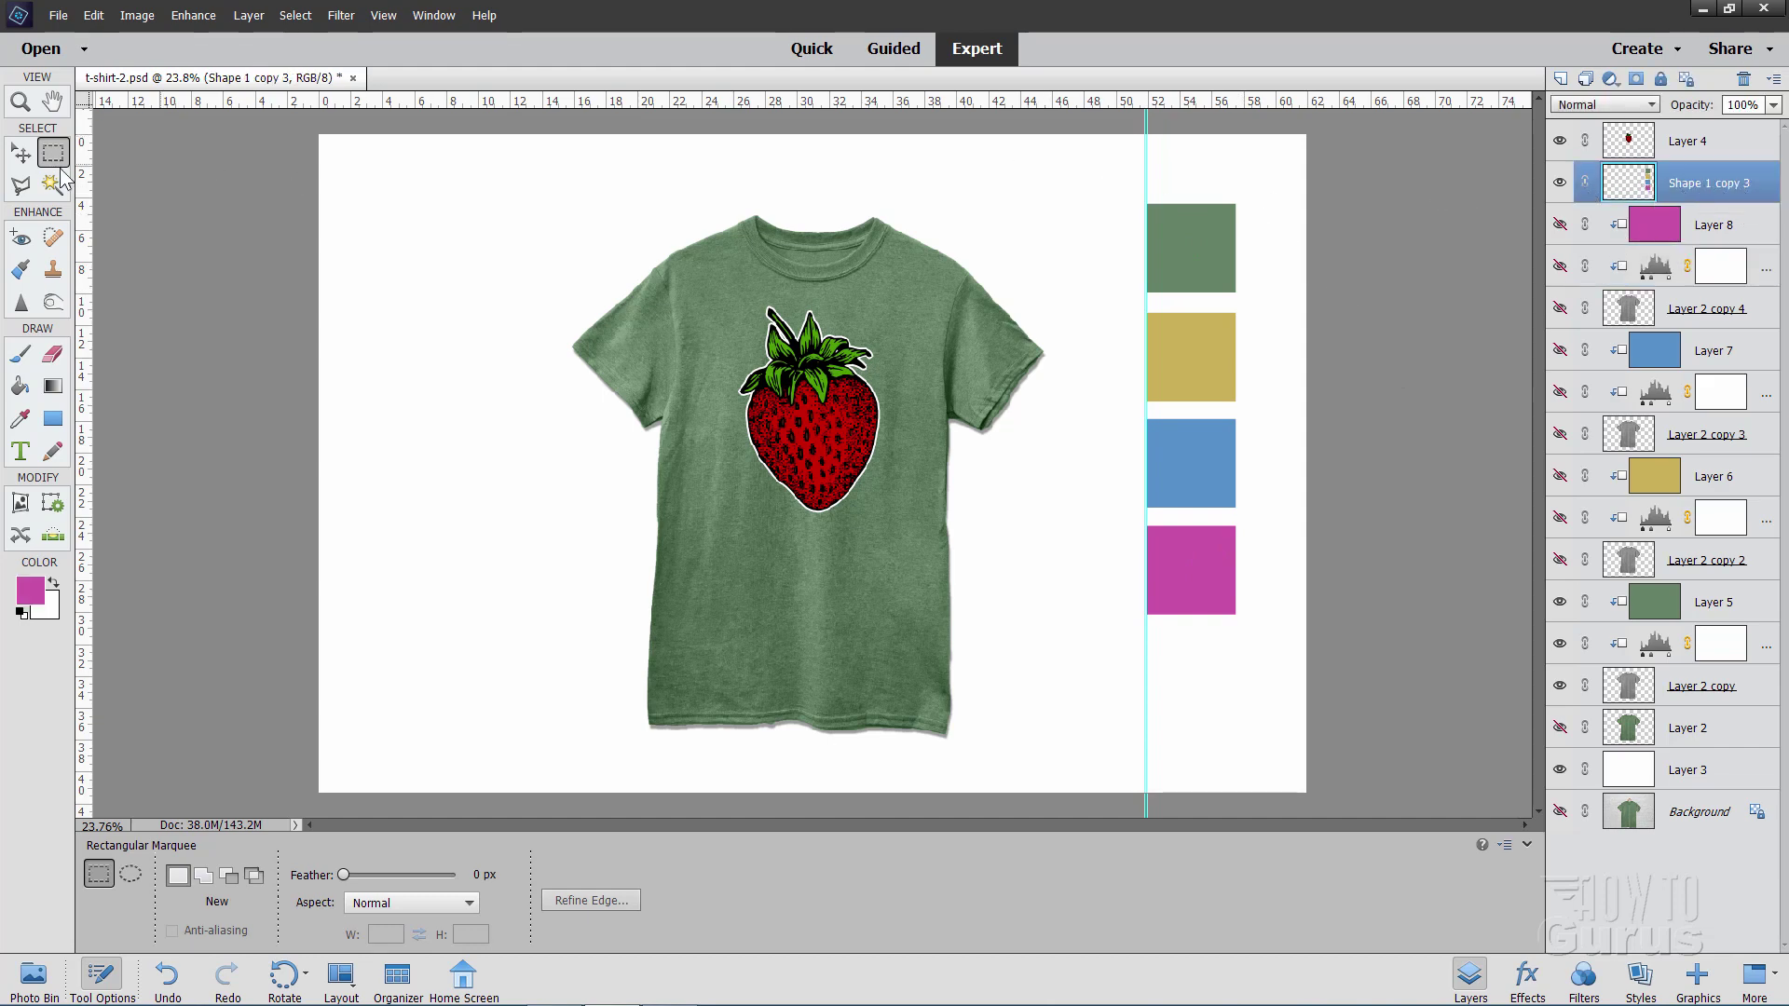
{"action": "left_click", "coordinate": [18, 155]}
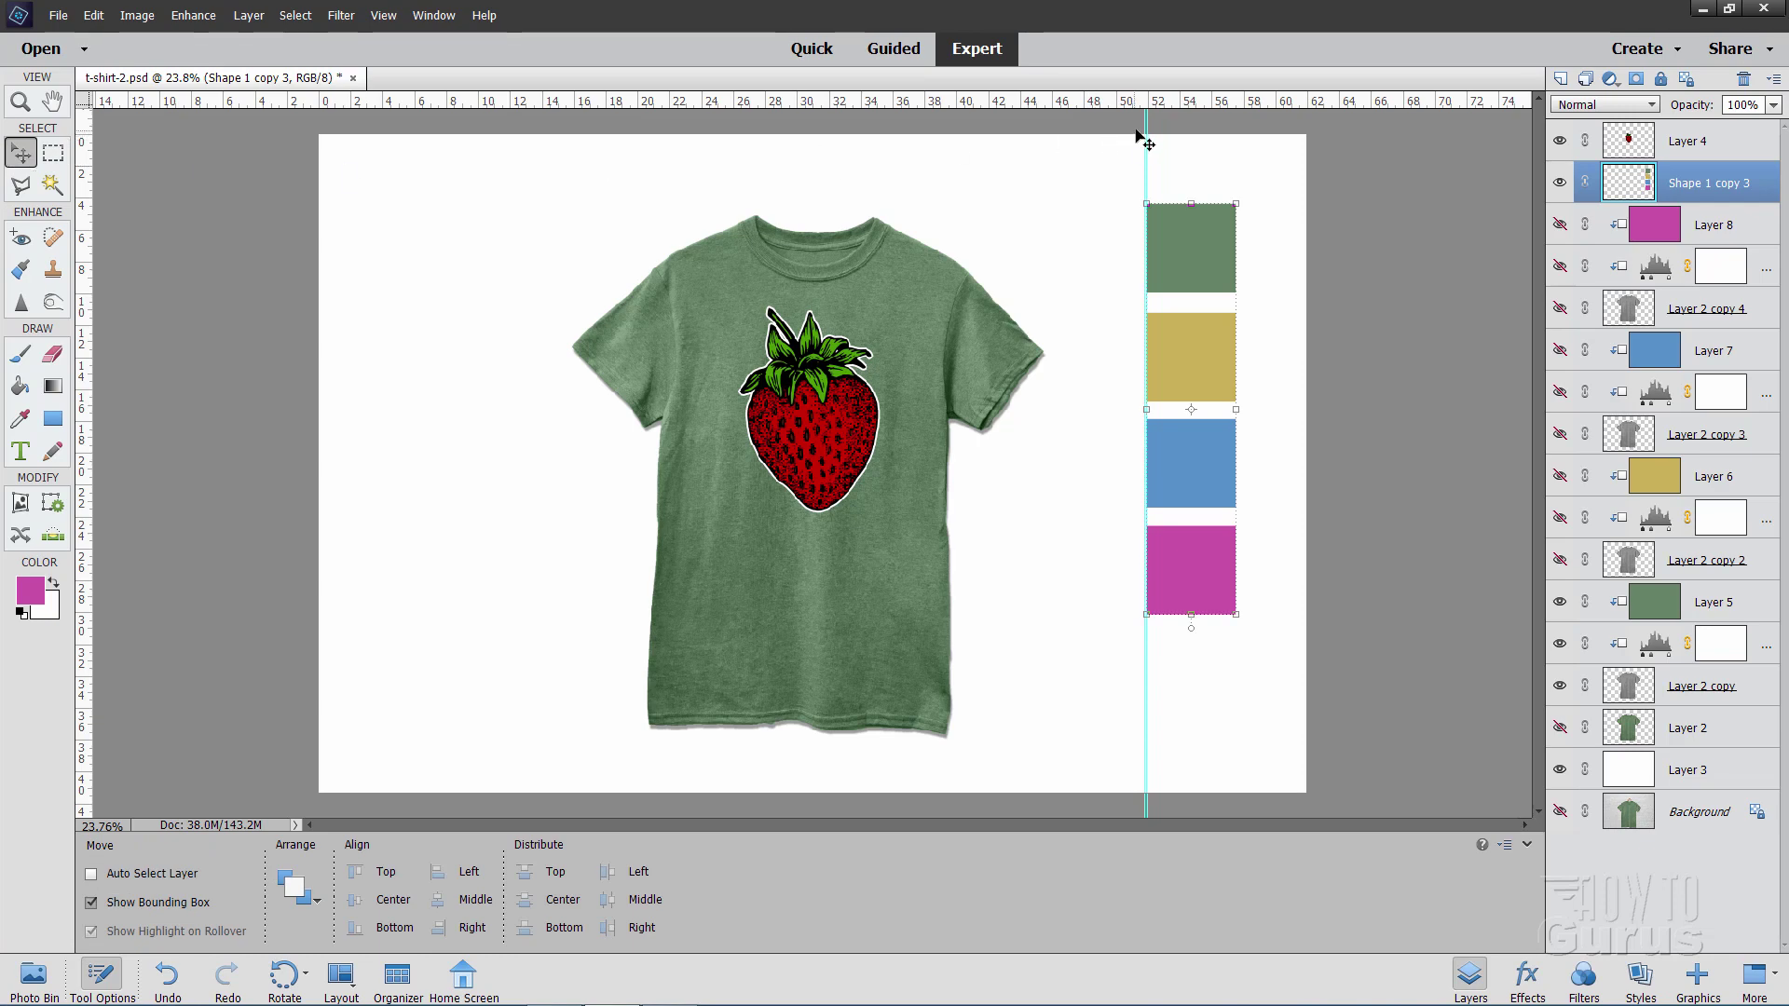
{"action": "left_click_drag", "start_coordinate": [1146, 129], "coordinate": [82, 128]}
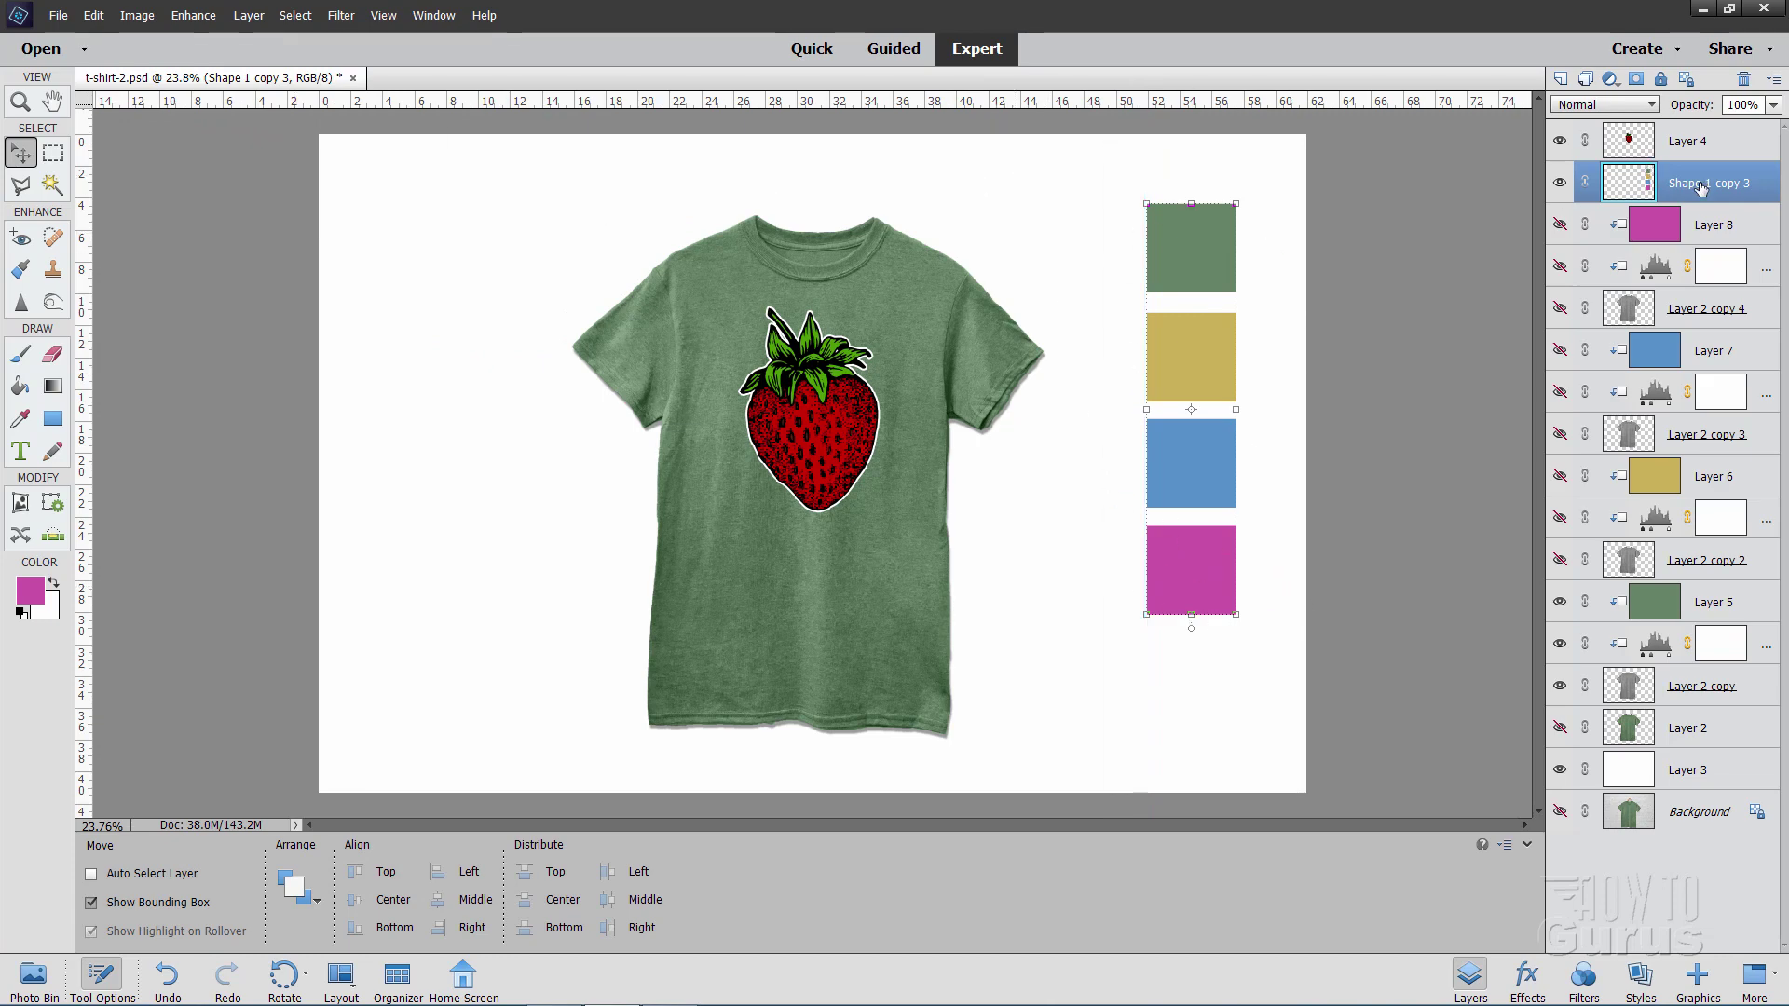
Select the magenta swatch with the Magic Wand, and move only the selection outline straight down into the blank space below it
{"action": "left_click", "coordinate": [53, 185]}
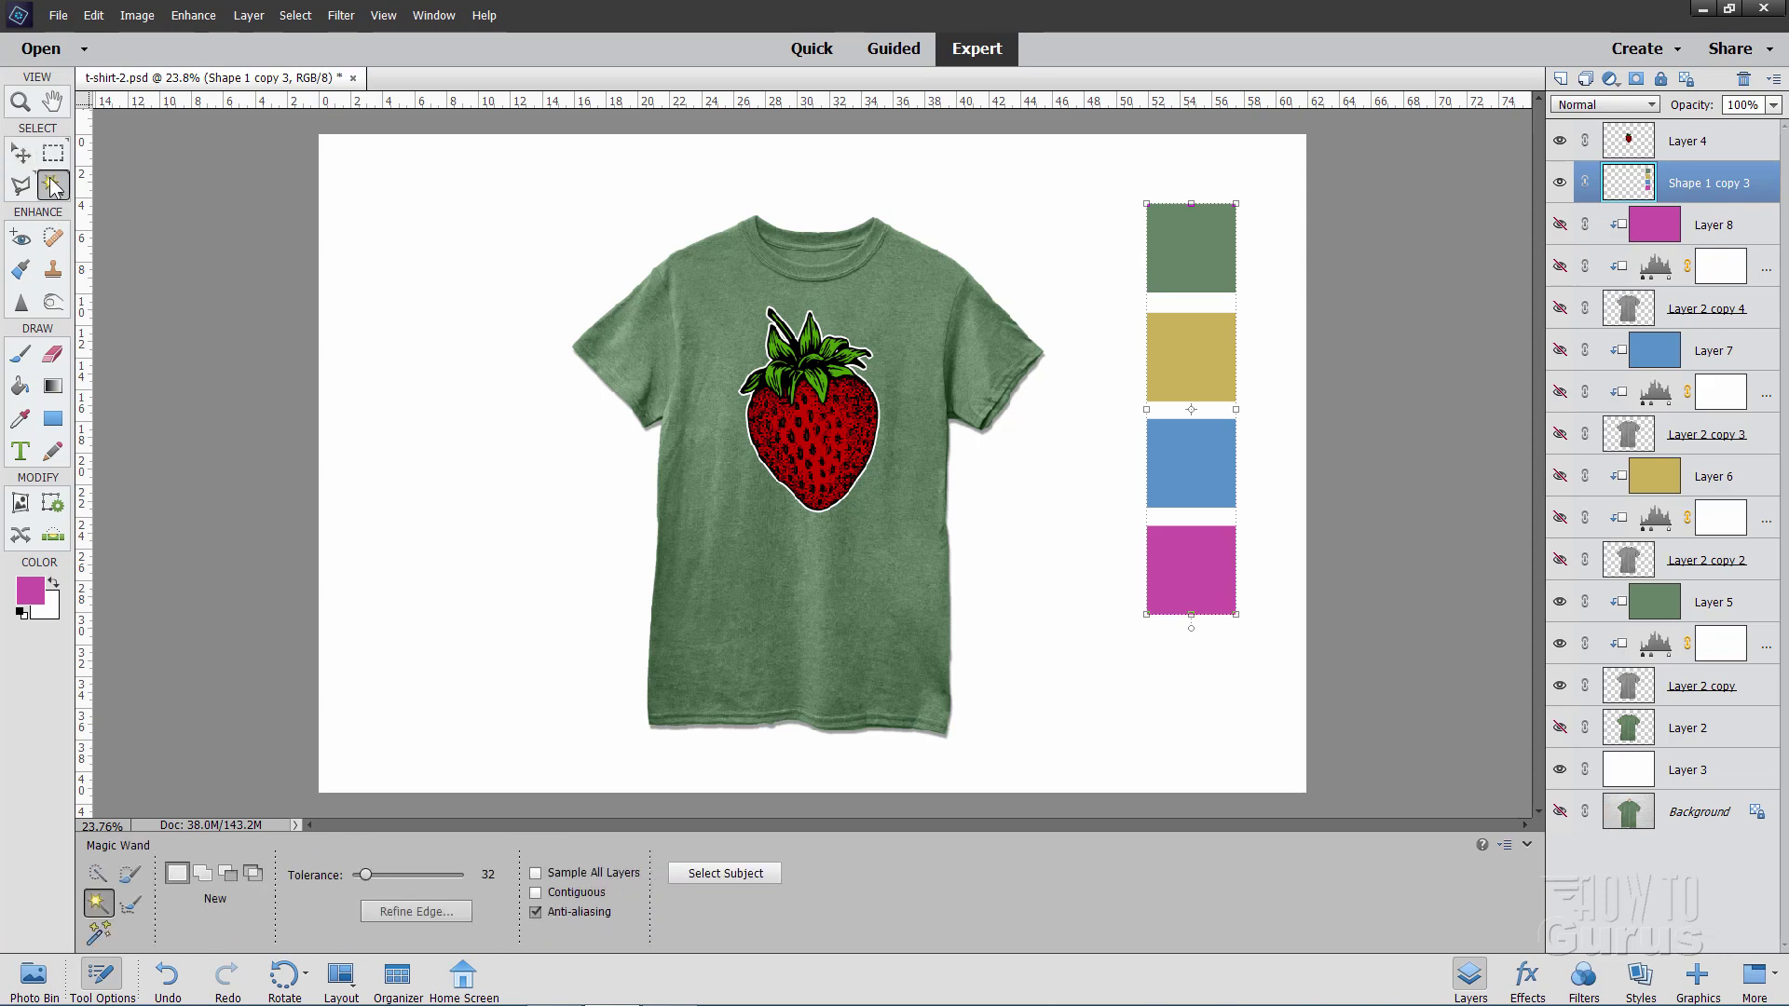
{"action": "left_click", "coordinate": [1181, 581]}
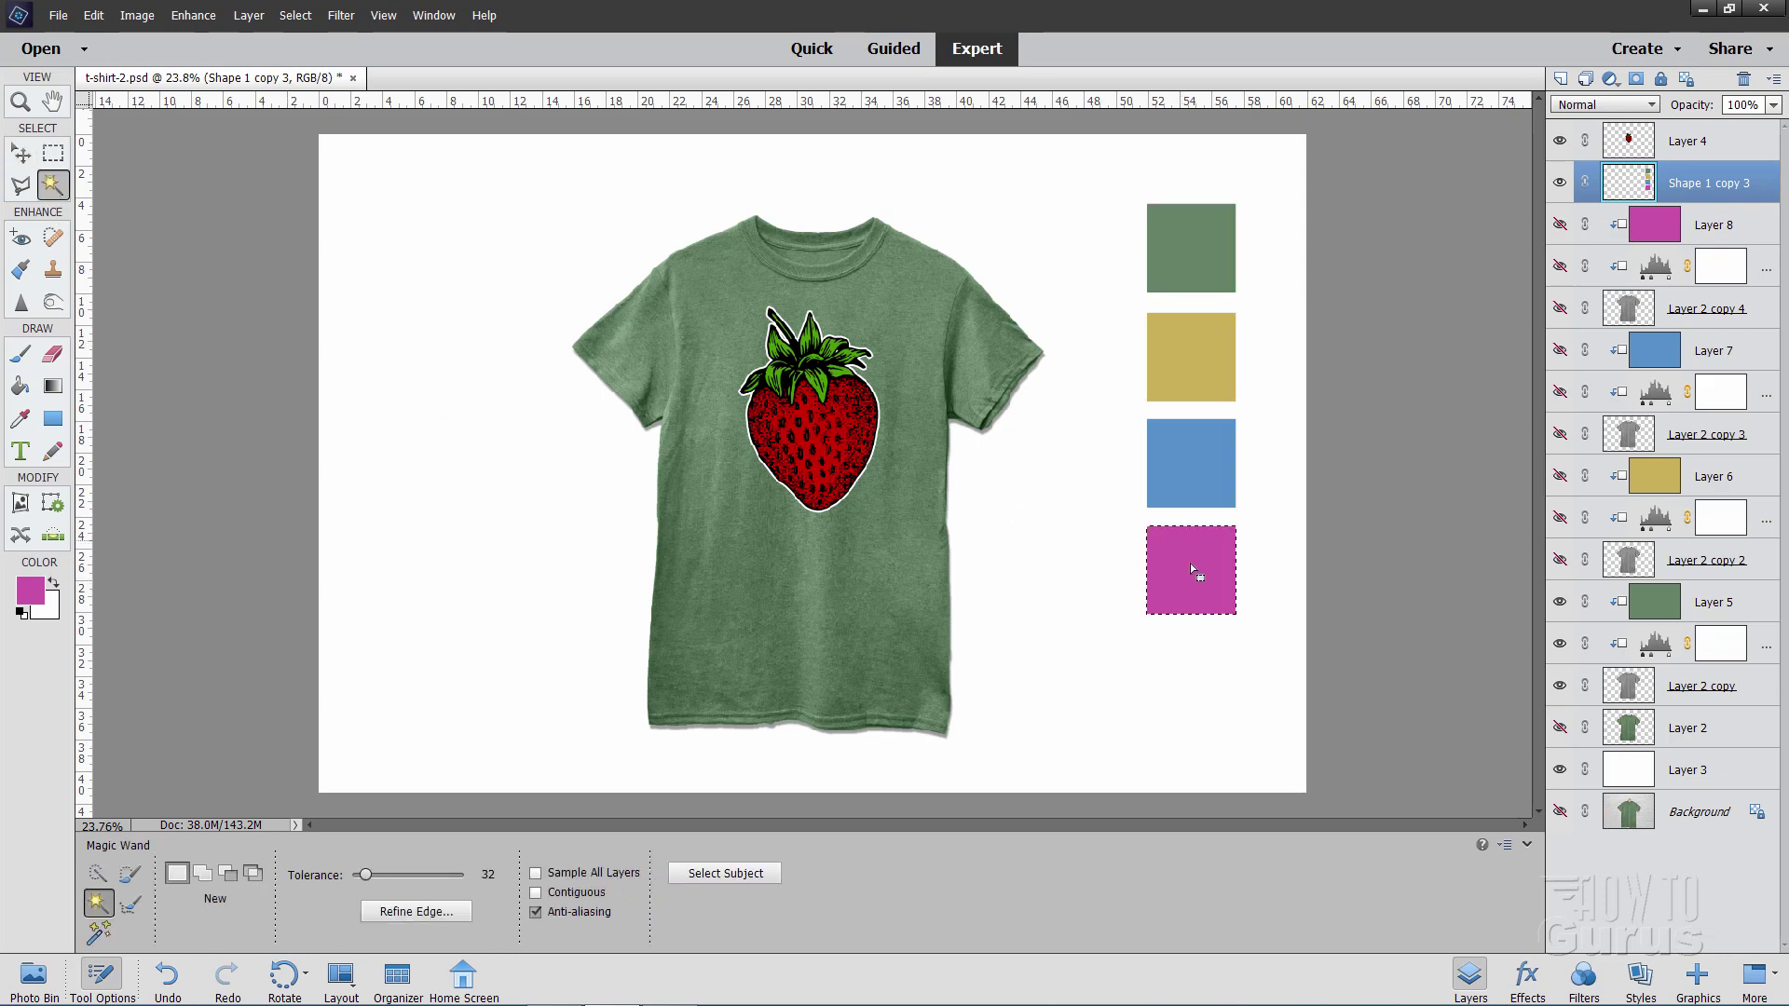
{"action": "left_click", "coordinate": [53, 151]}
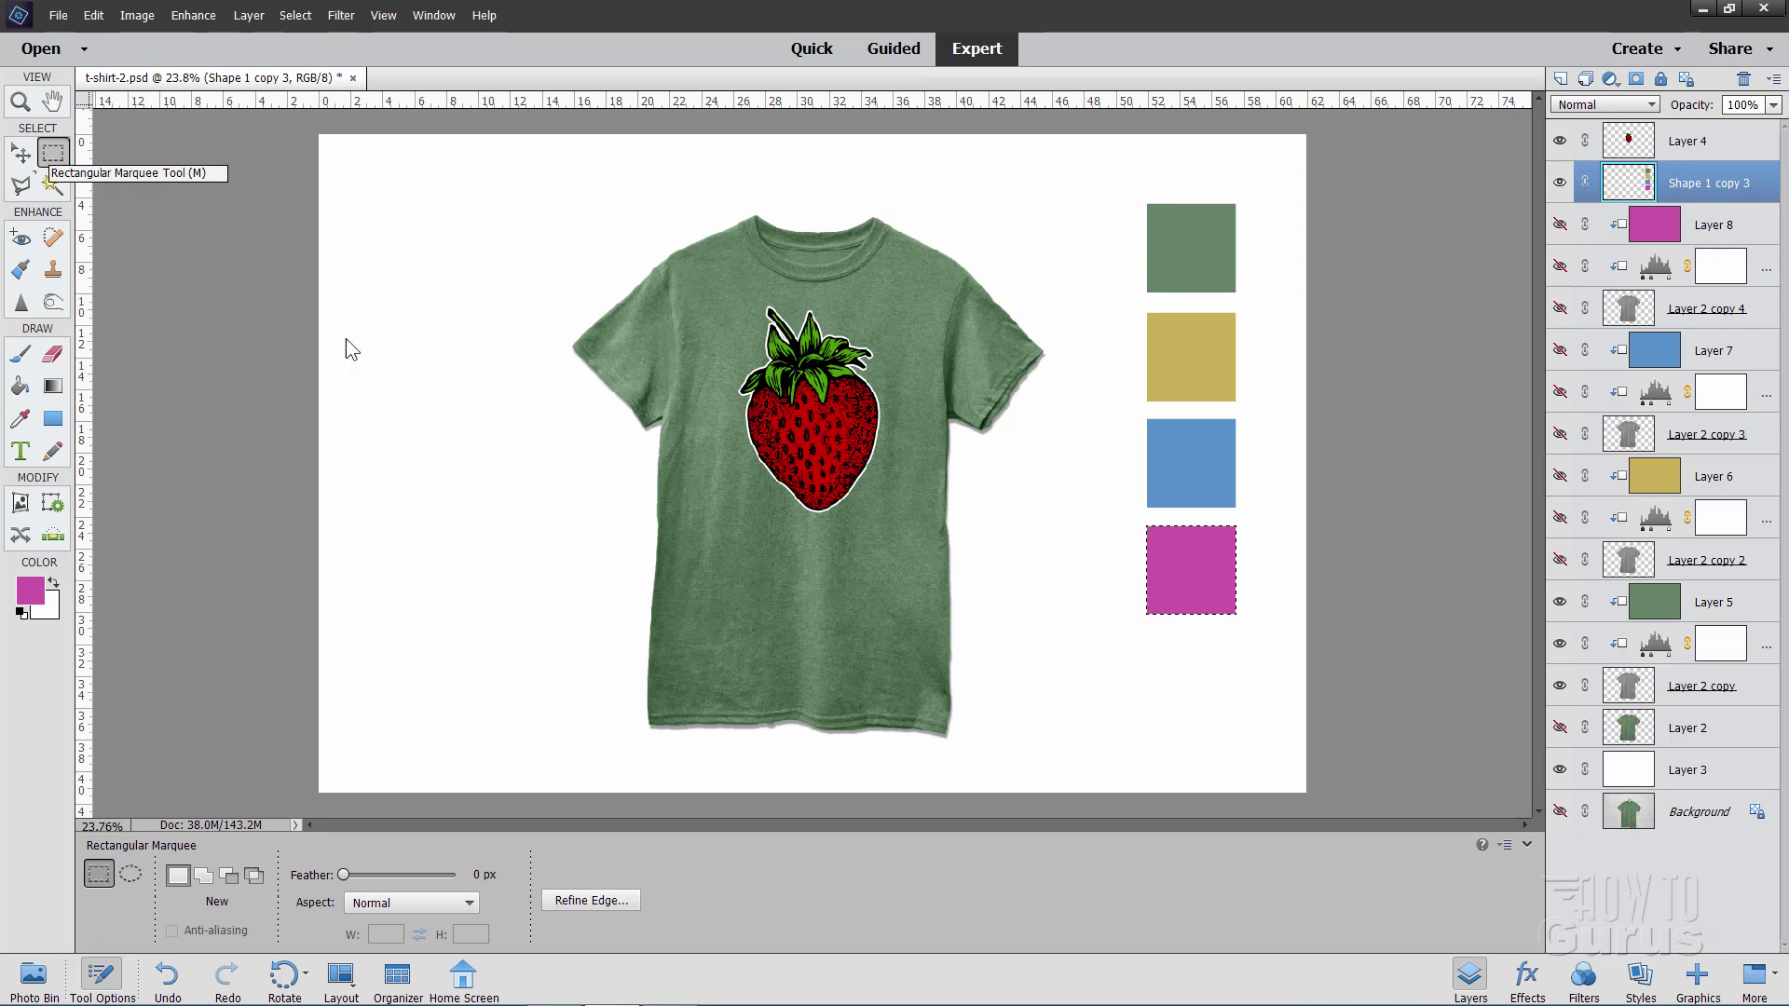
{"action": "key", "text": "Down"}
{"action": "key", "text": "Down"}
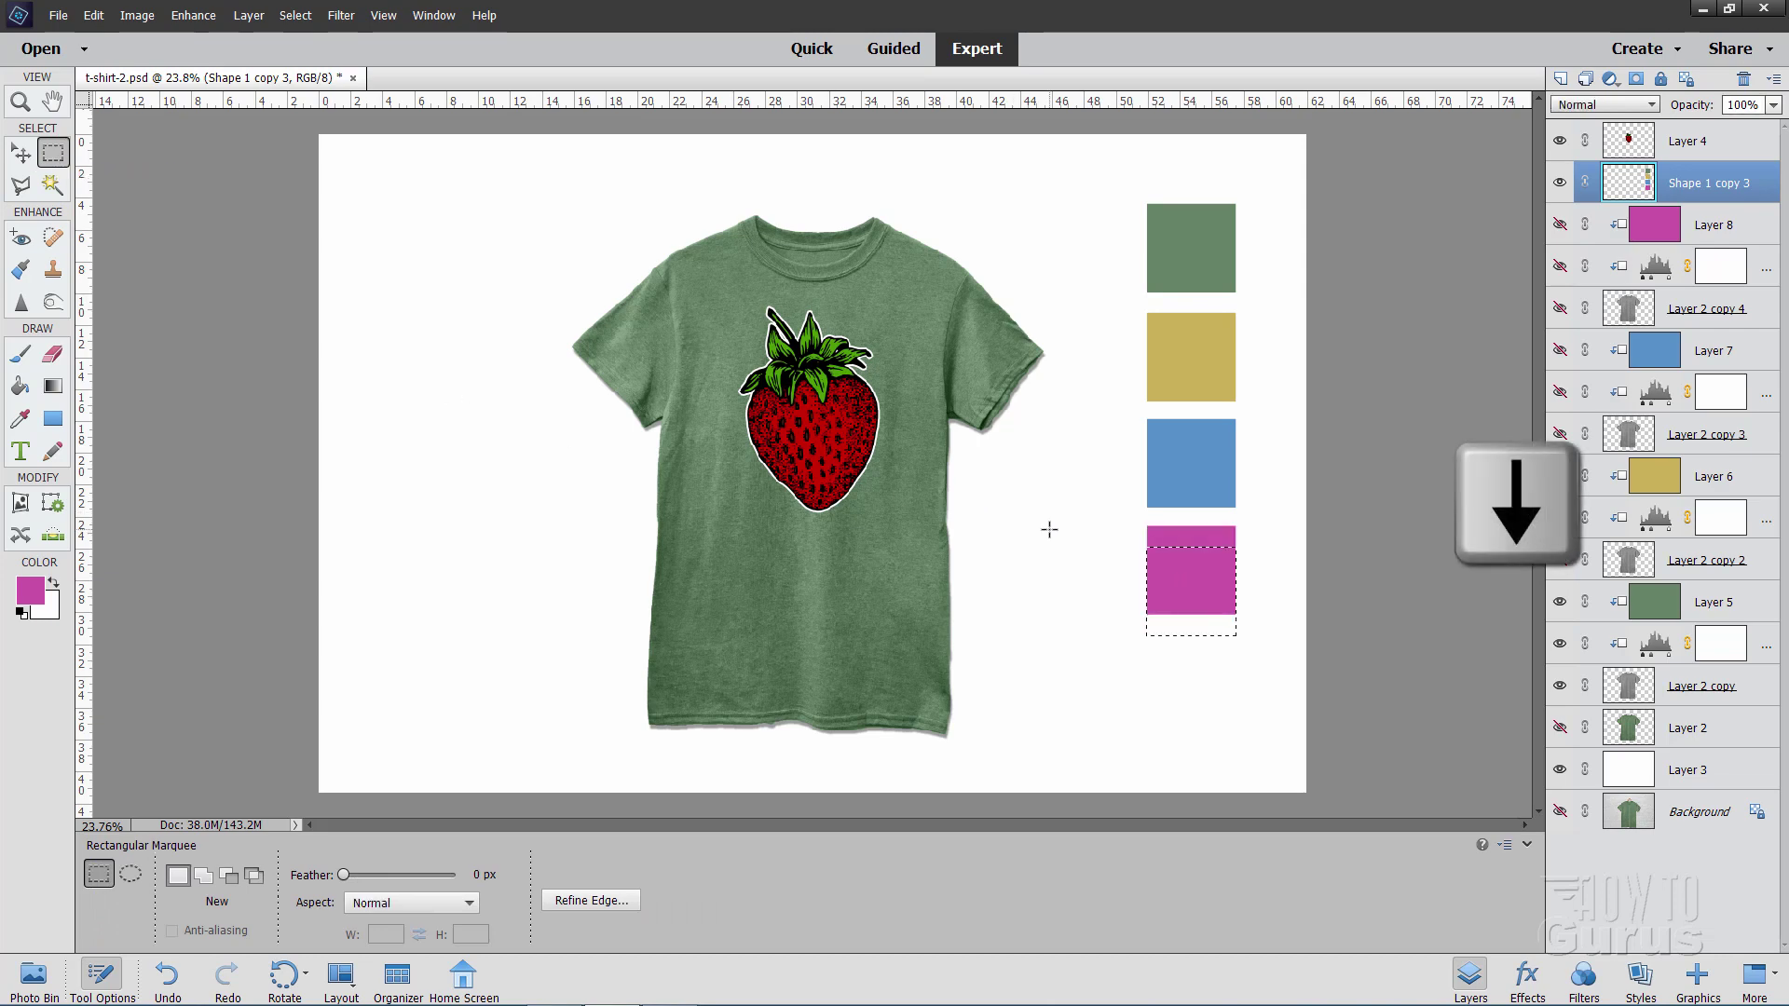
{"action": "key", "text": "Down"}
{"action": "key", "text": "Down"}
{"action": "key", "text": "Down"}
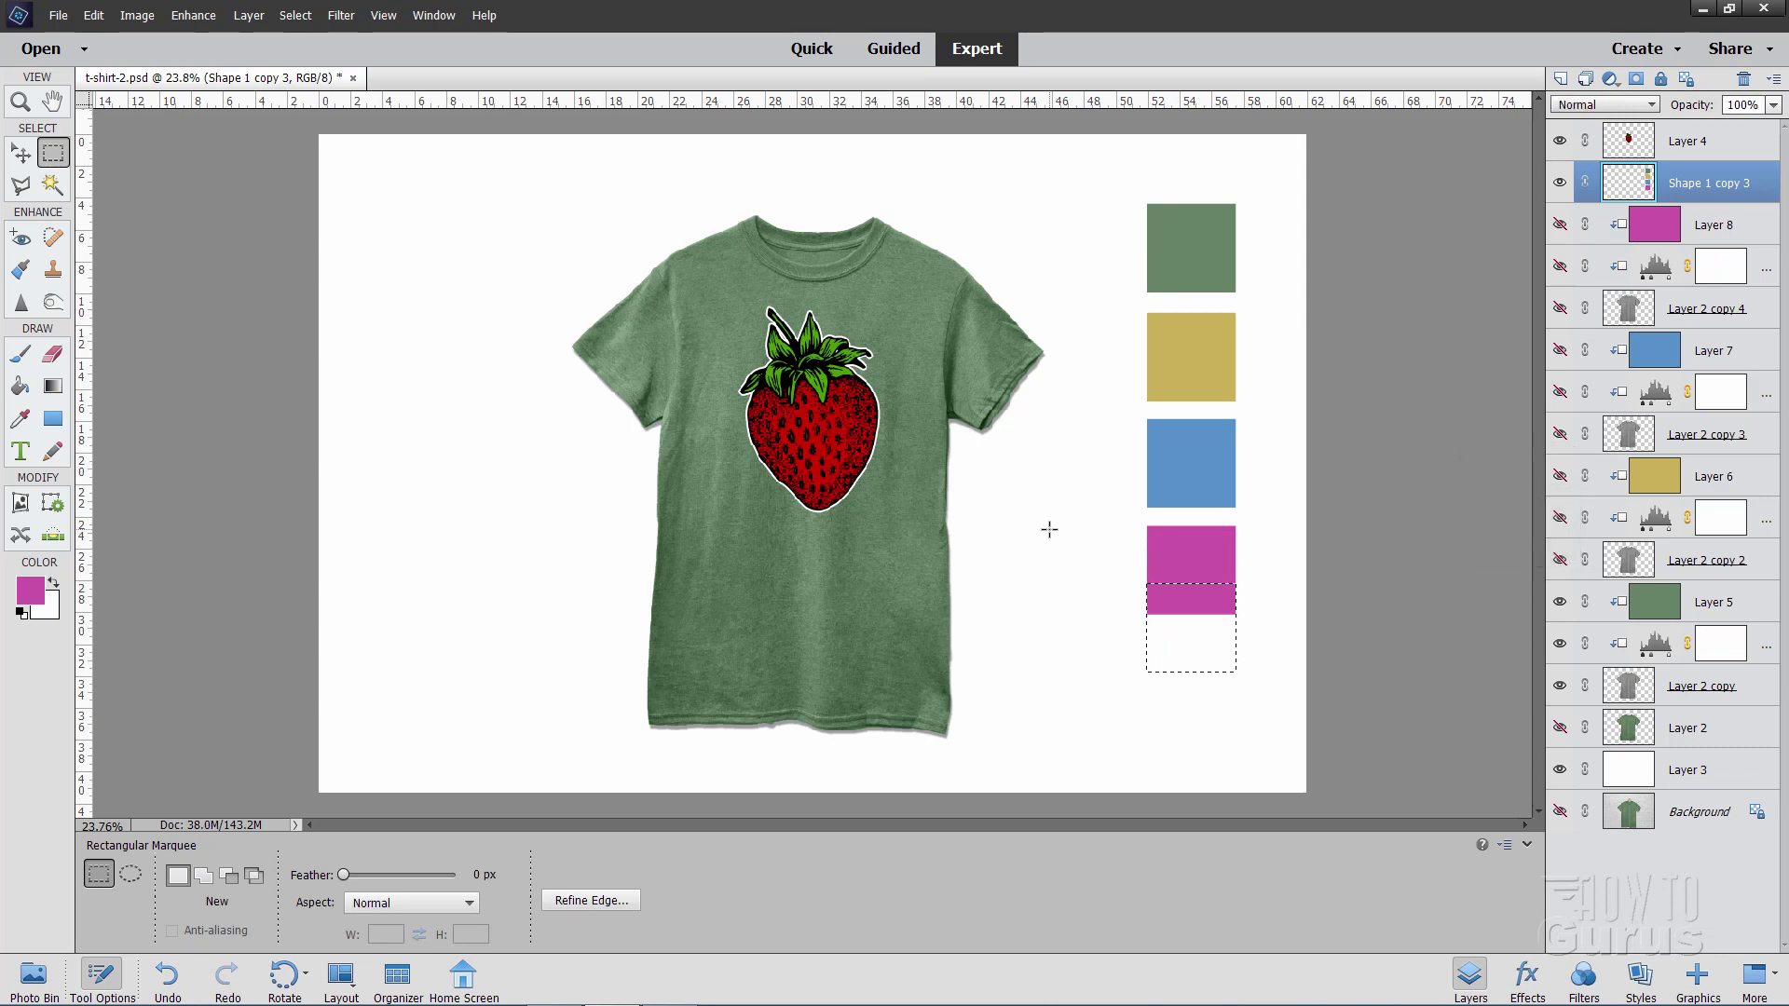
{"action": "key", "text": "Down"}
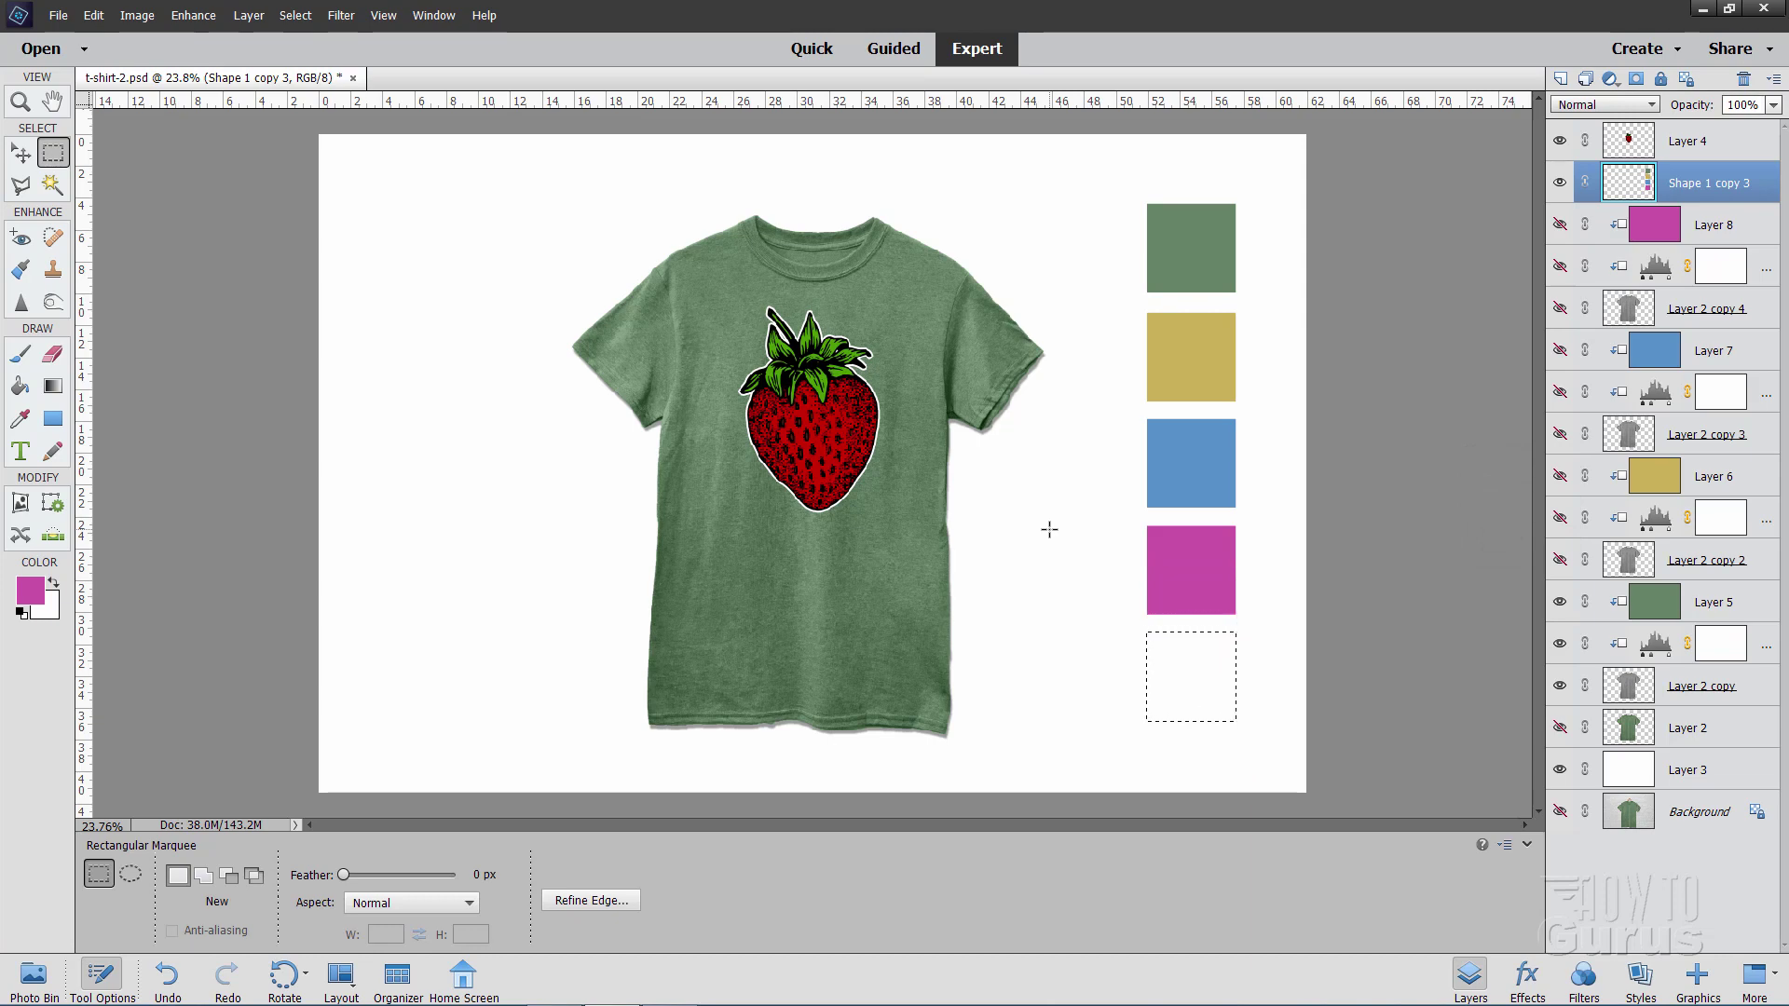
Set the foreground color to a muted red, #cb6757
{"action": "left_click", "coordinate": [33, 593]}
{"action": "left_click_drag", "start_coordinate": [1473, 596], "coordinate": [1531, 425]}
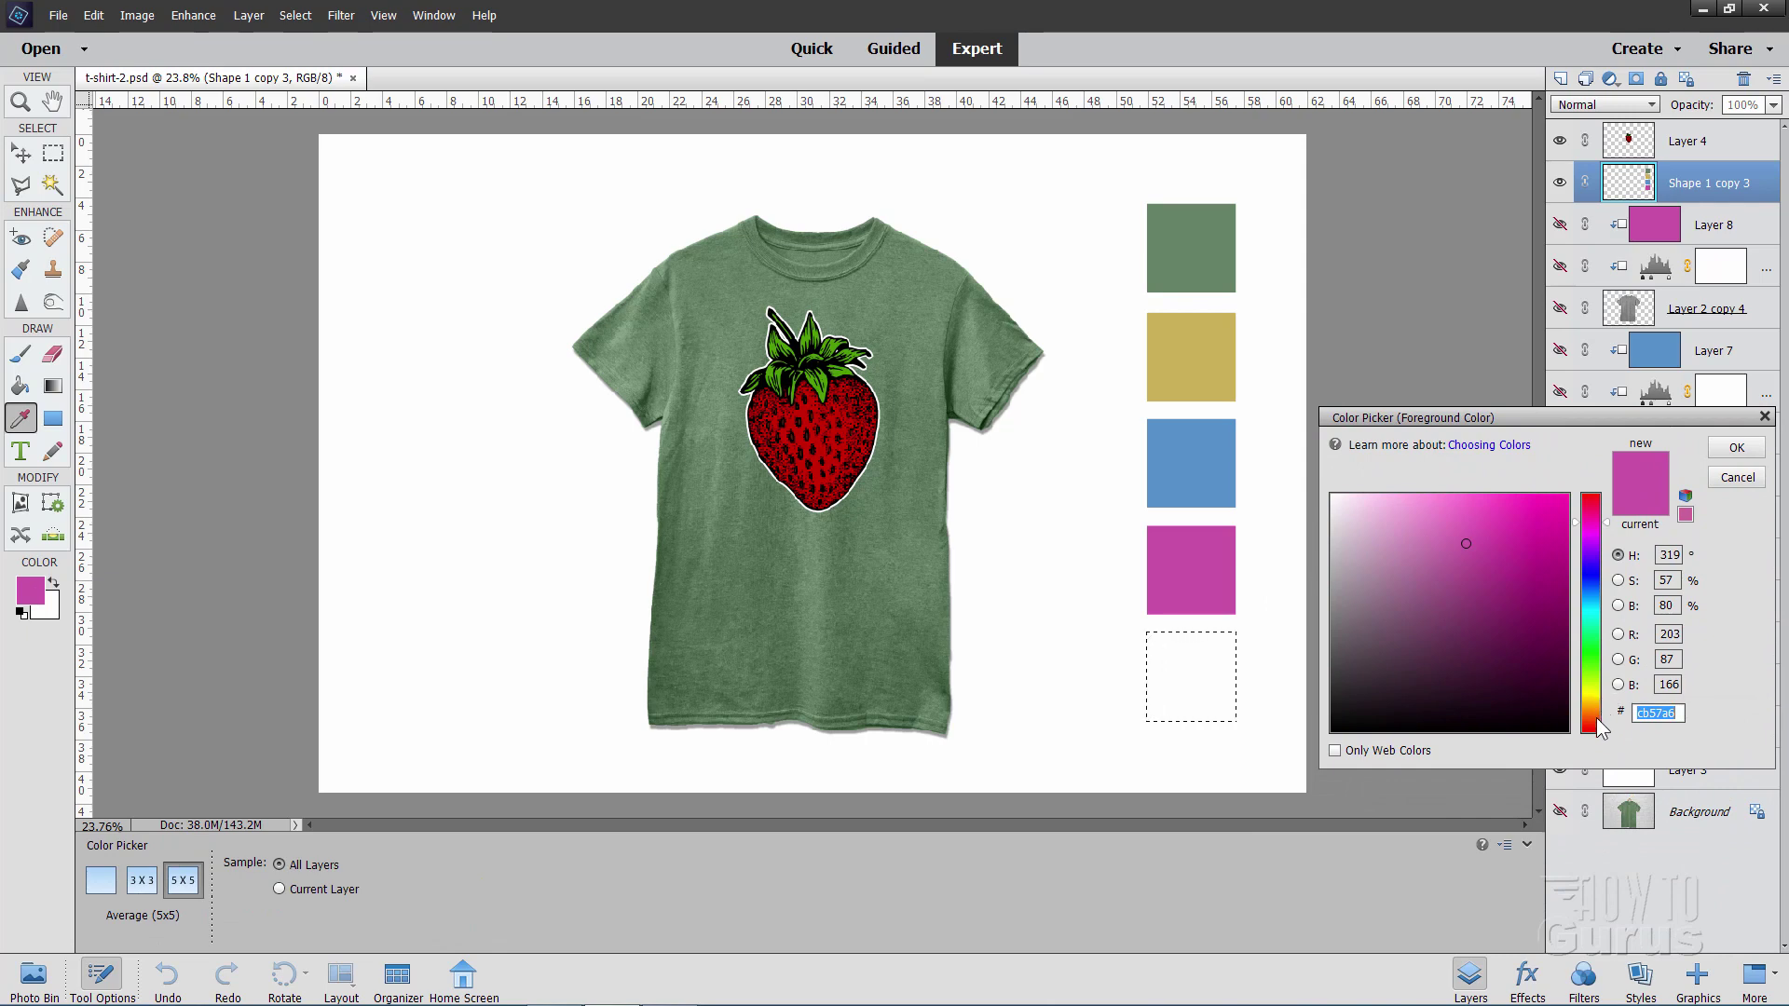
{"action": "left_click_drag", "start_coordinate": [1599, 710], "coordinate": [1598, 734]}
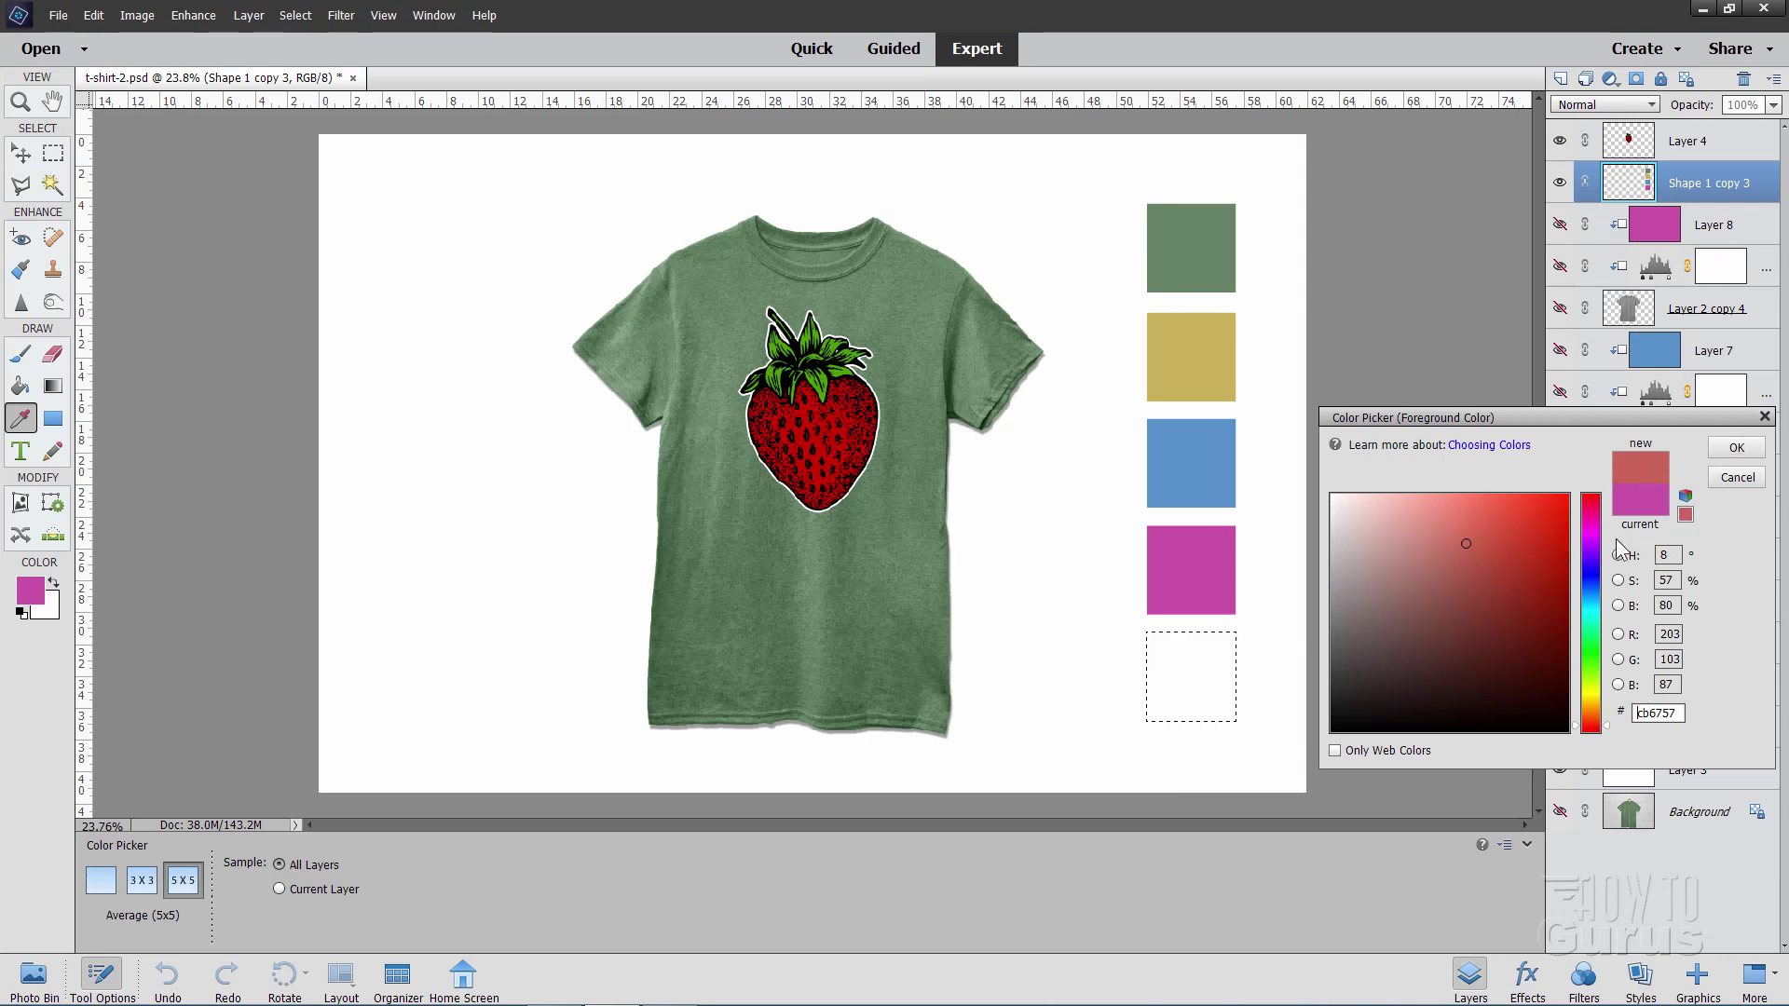
{"action": "key", "text": "m"}
{"action": "left_click", "coordinate": [1736, 447]}
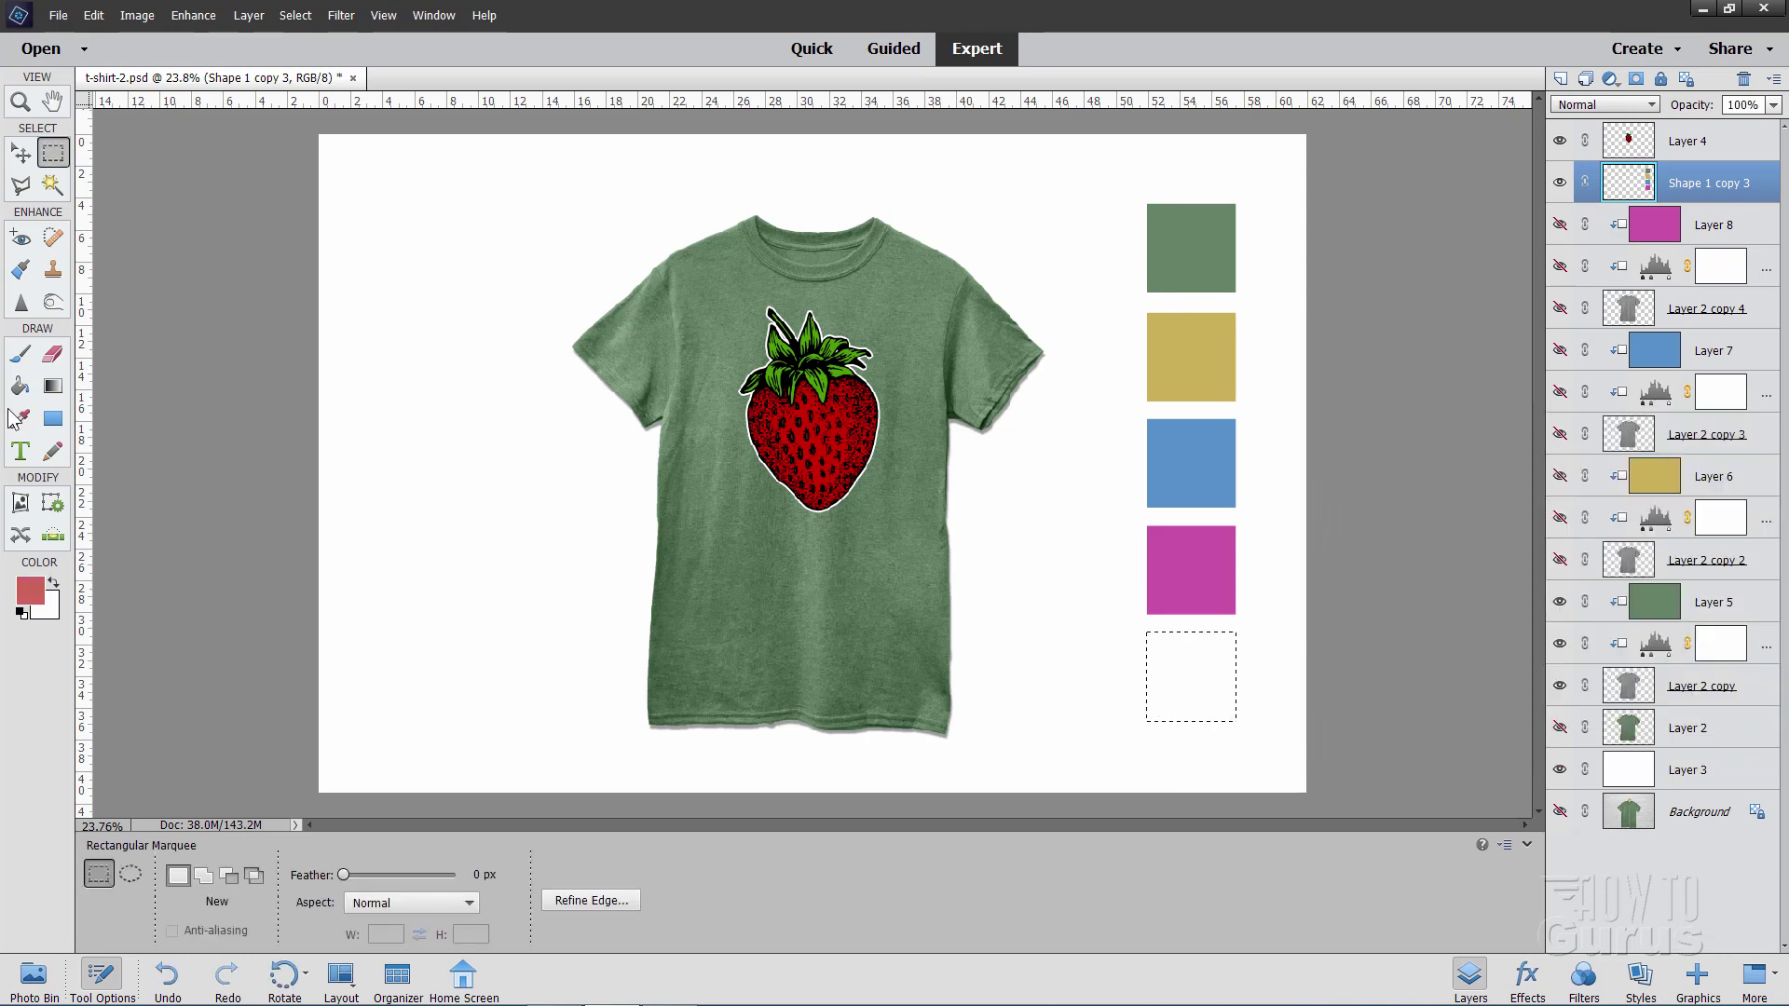
Fill the selected square below the magenta swatch with the red foreground color, deselect it, and switch to the Move tool
{"action": "left_click", "coordinate": [20, 387]}
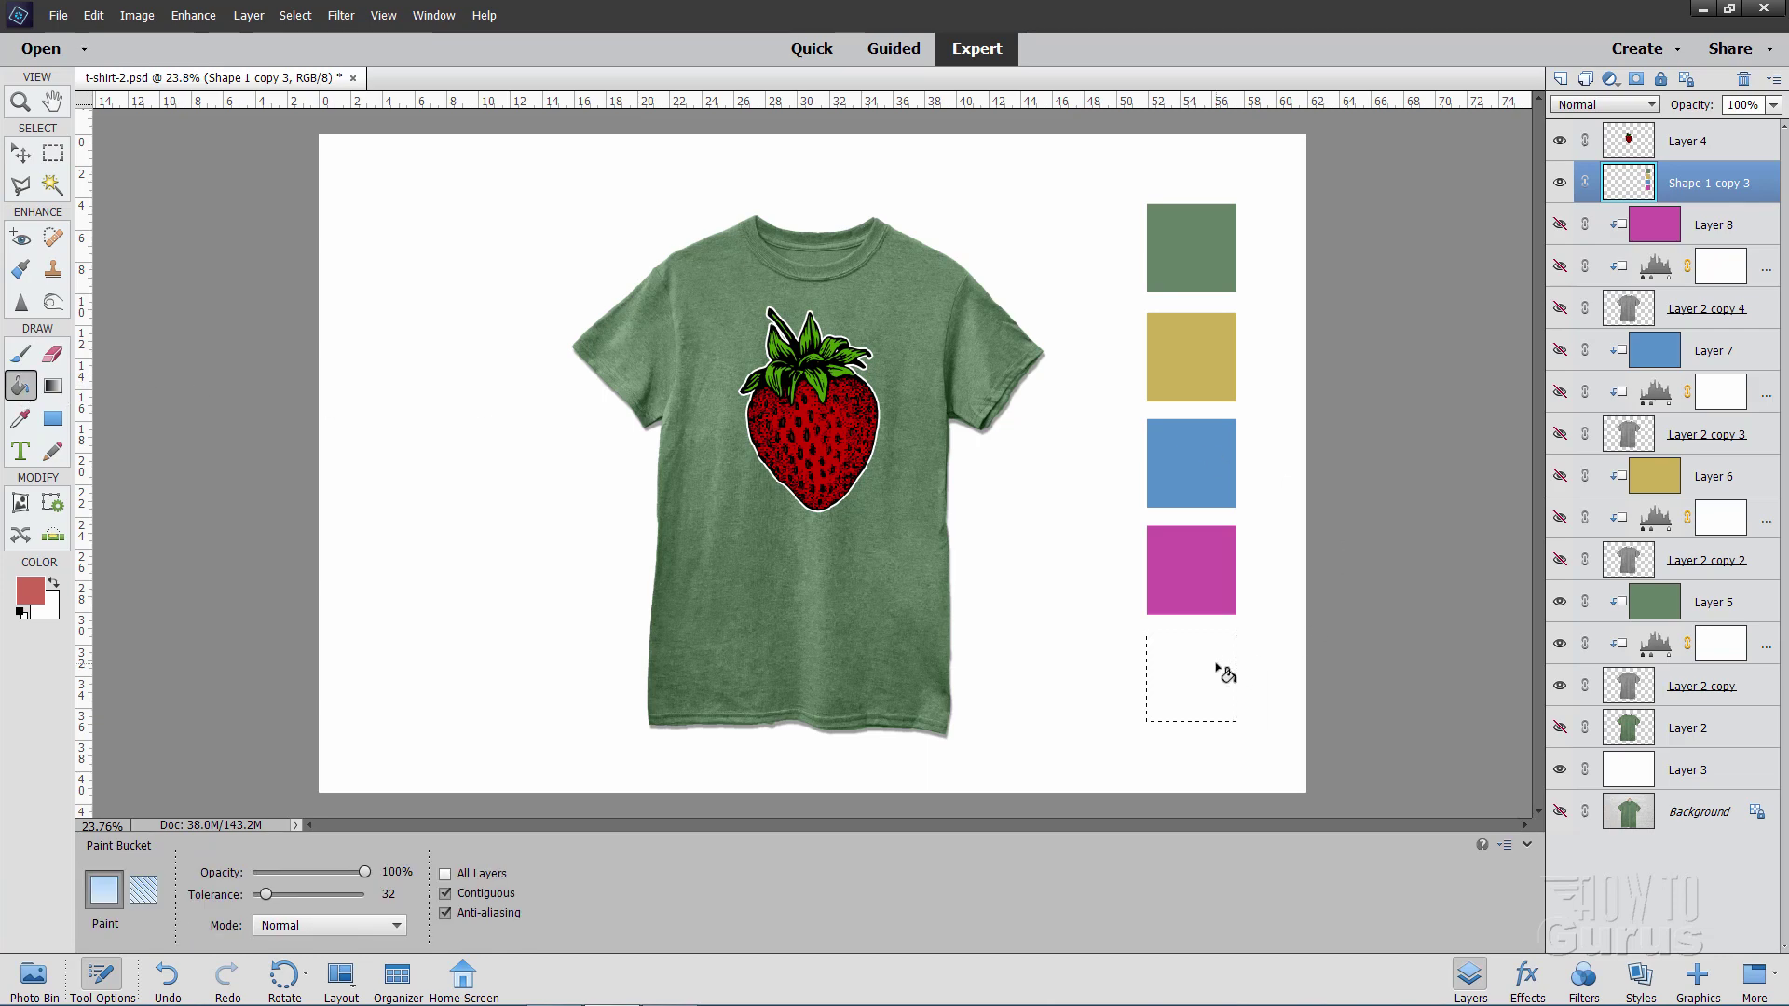
{"action": "left_click", "coordinate": [295, 15]}
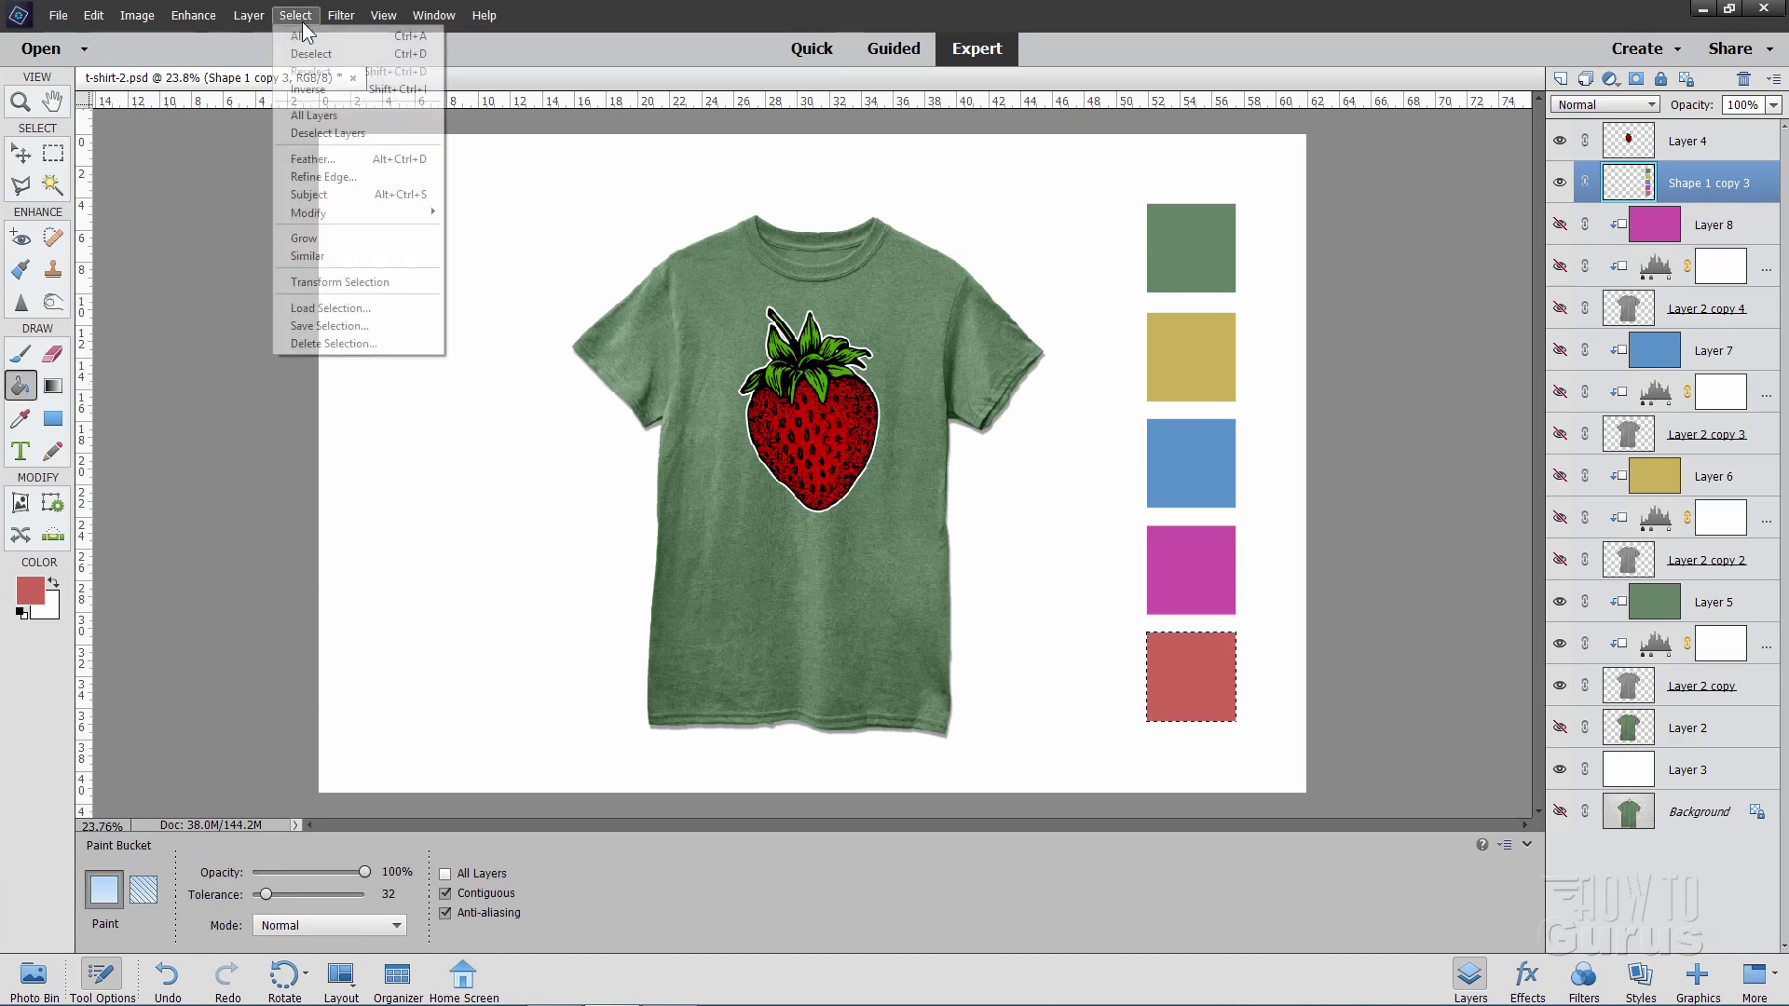
{"action": "left_click", "coordinate": [308, 54]}
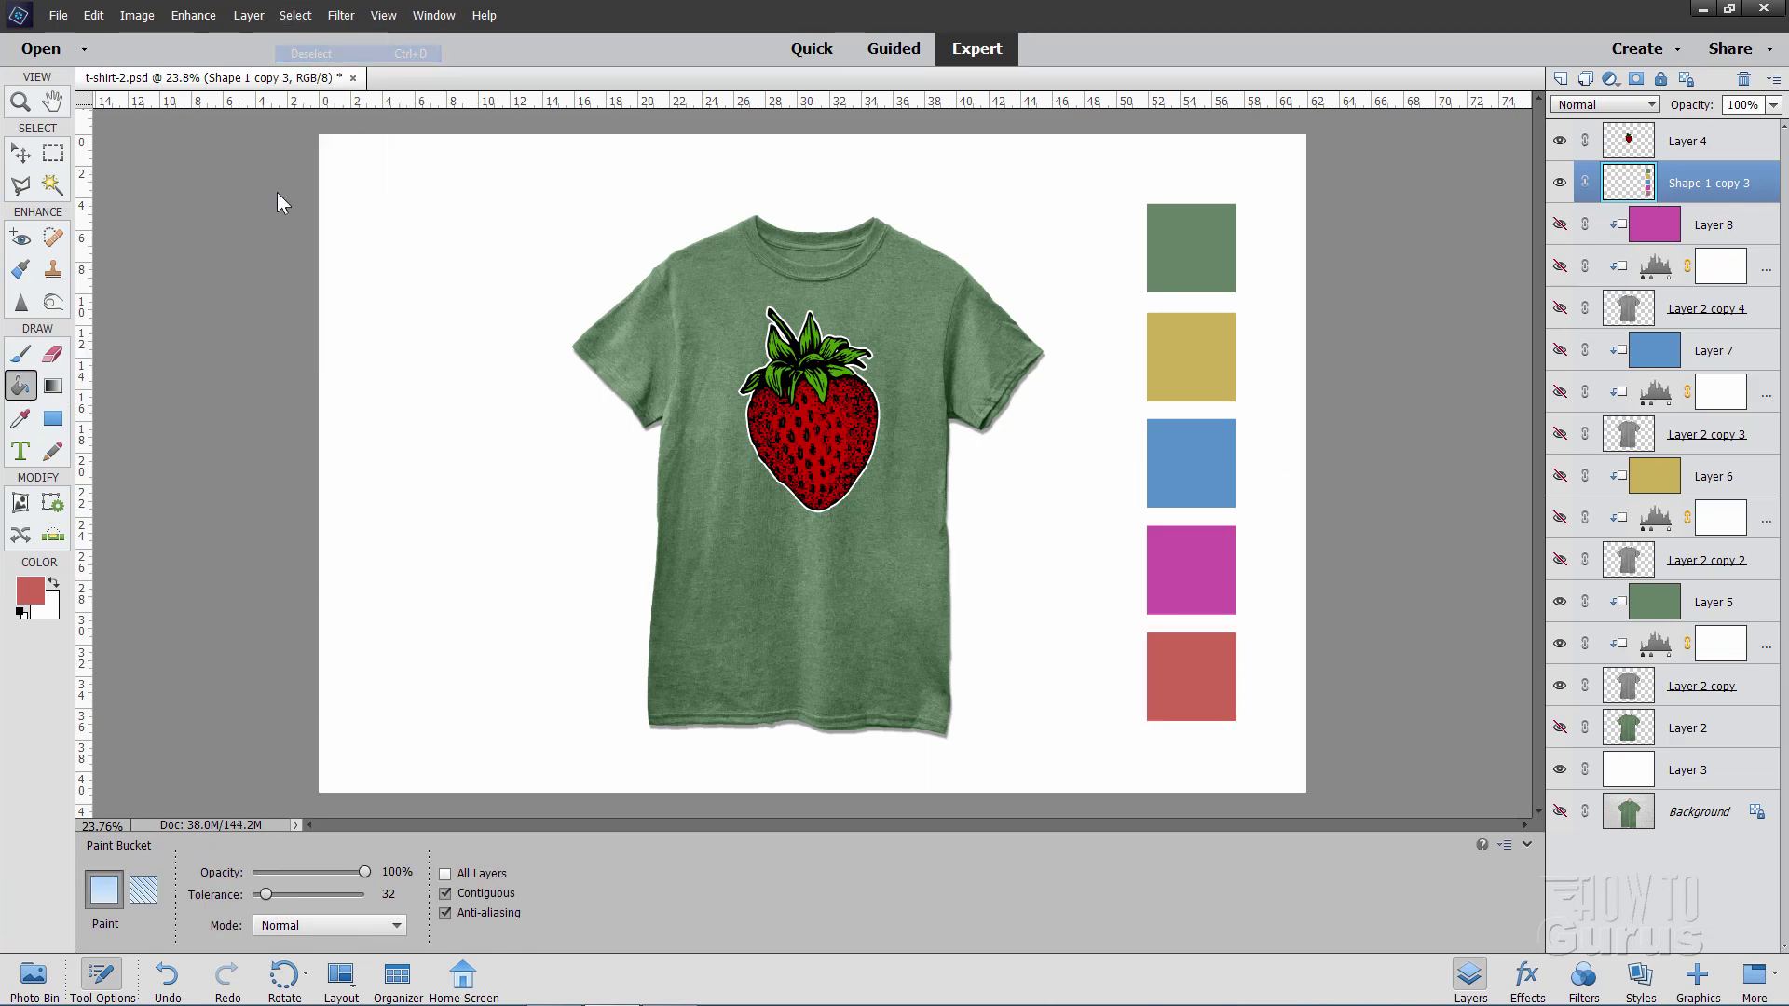
{"action": "left_click", "coordinate": [21, 152]}
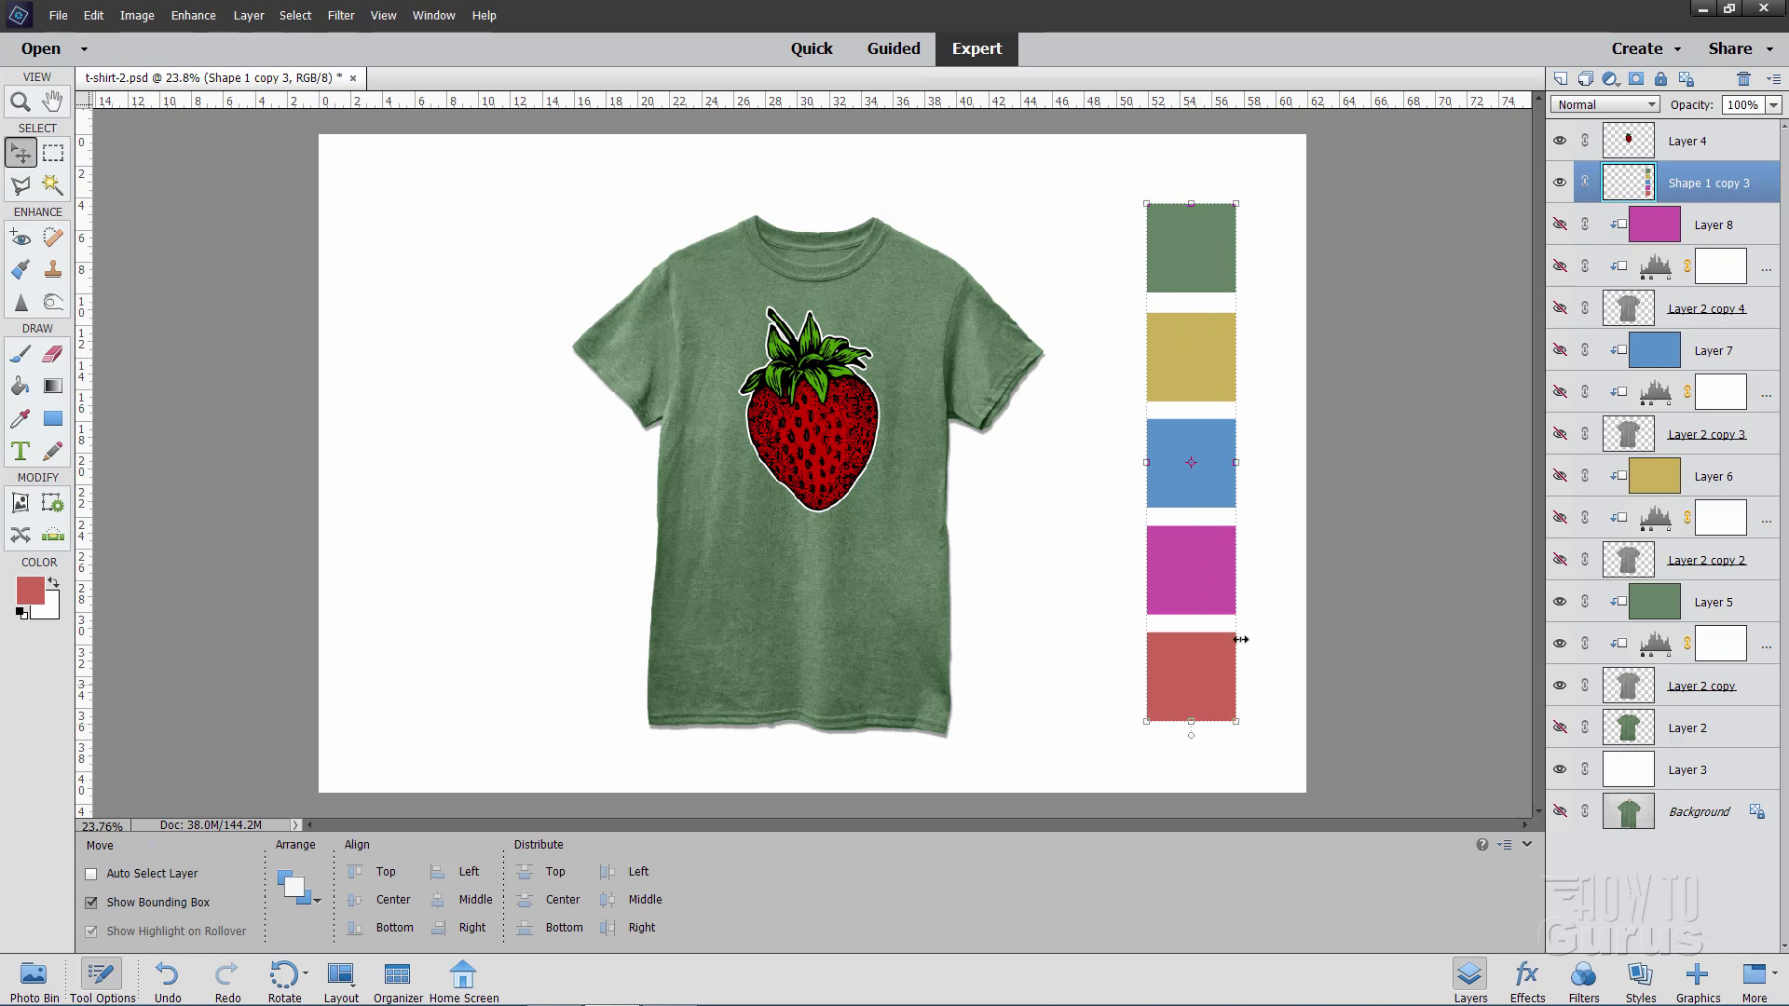